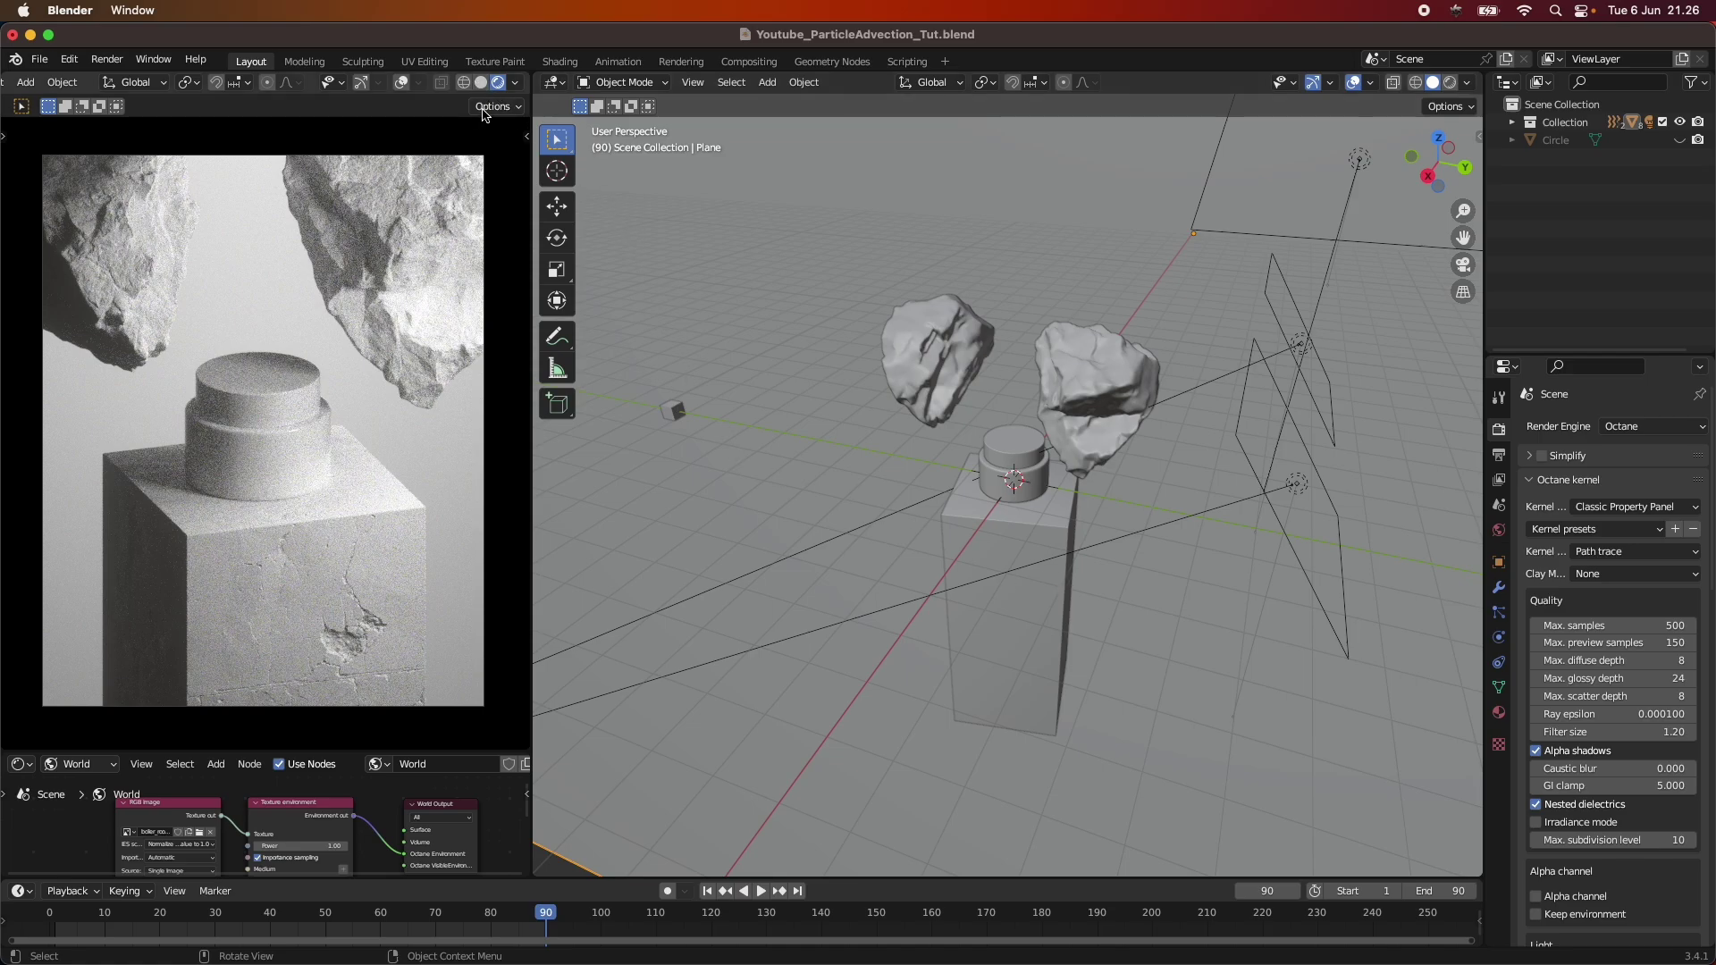
# Step: Switch the left viewport to solid shading and briefly play the particle animation
pyautogui.click(482, 83)
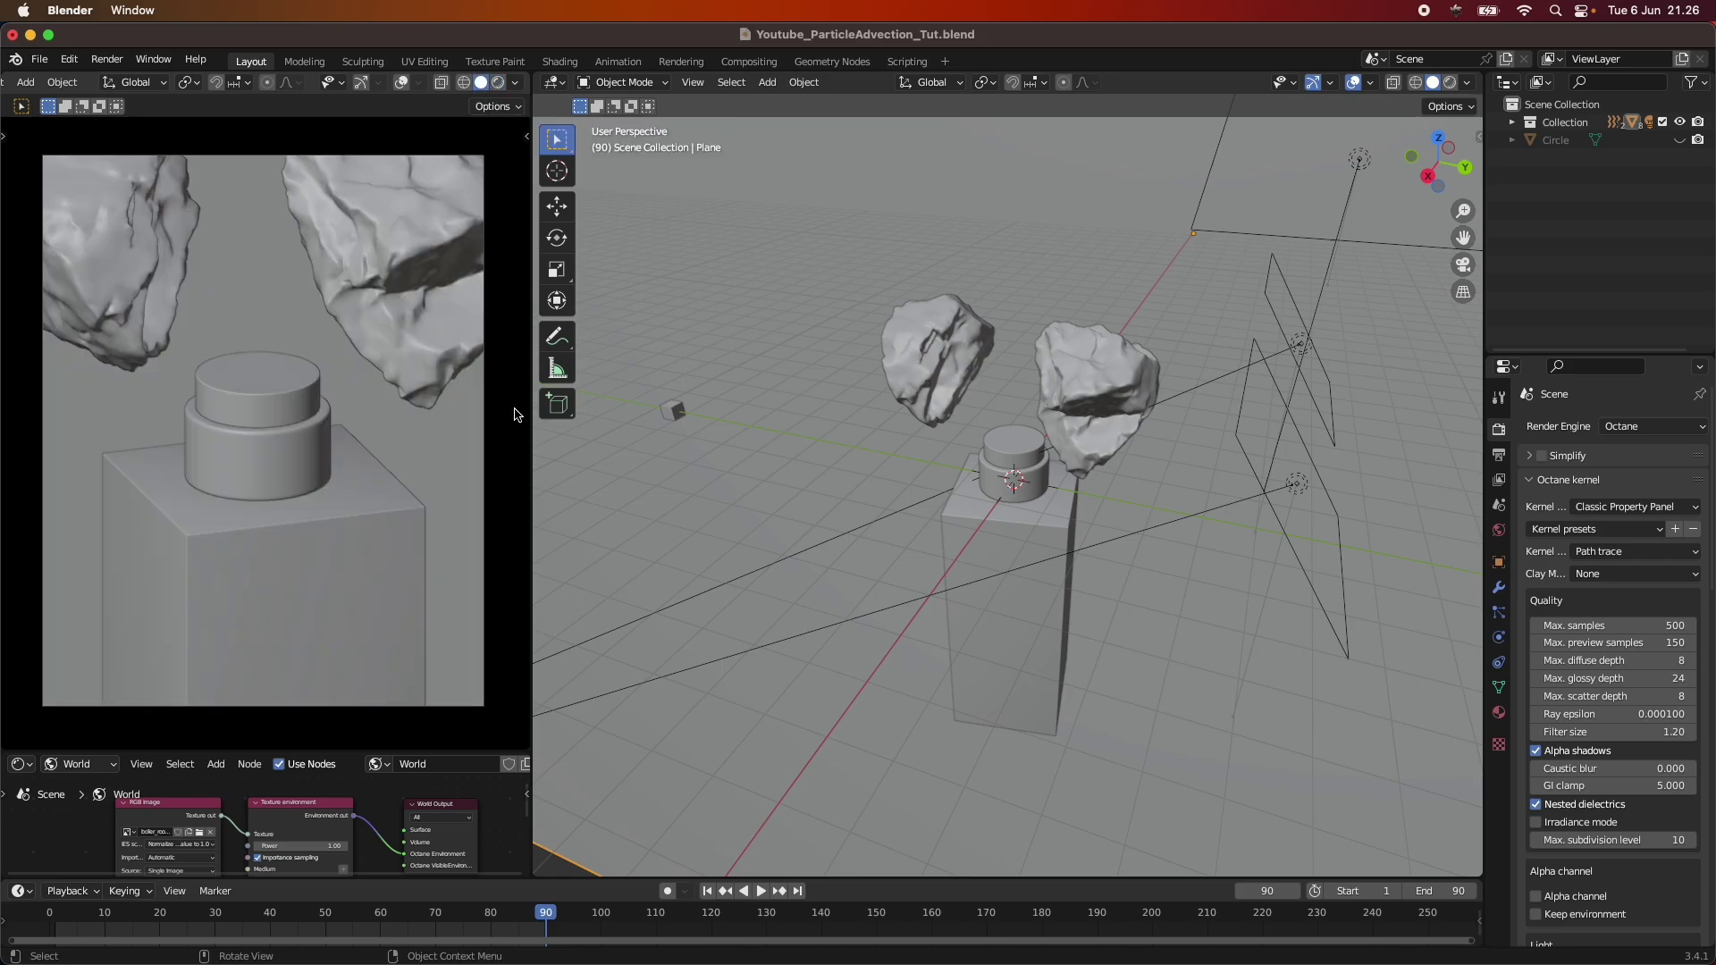
pyautogui.click(761, 892)
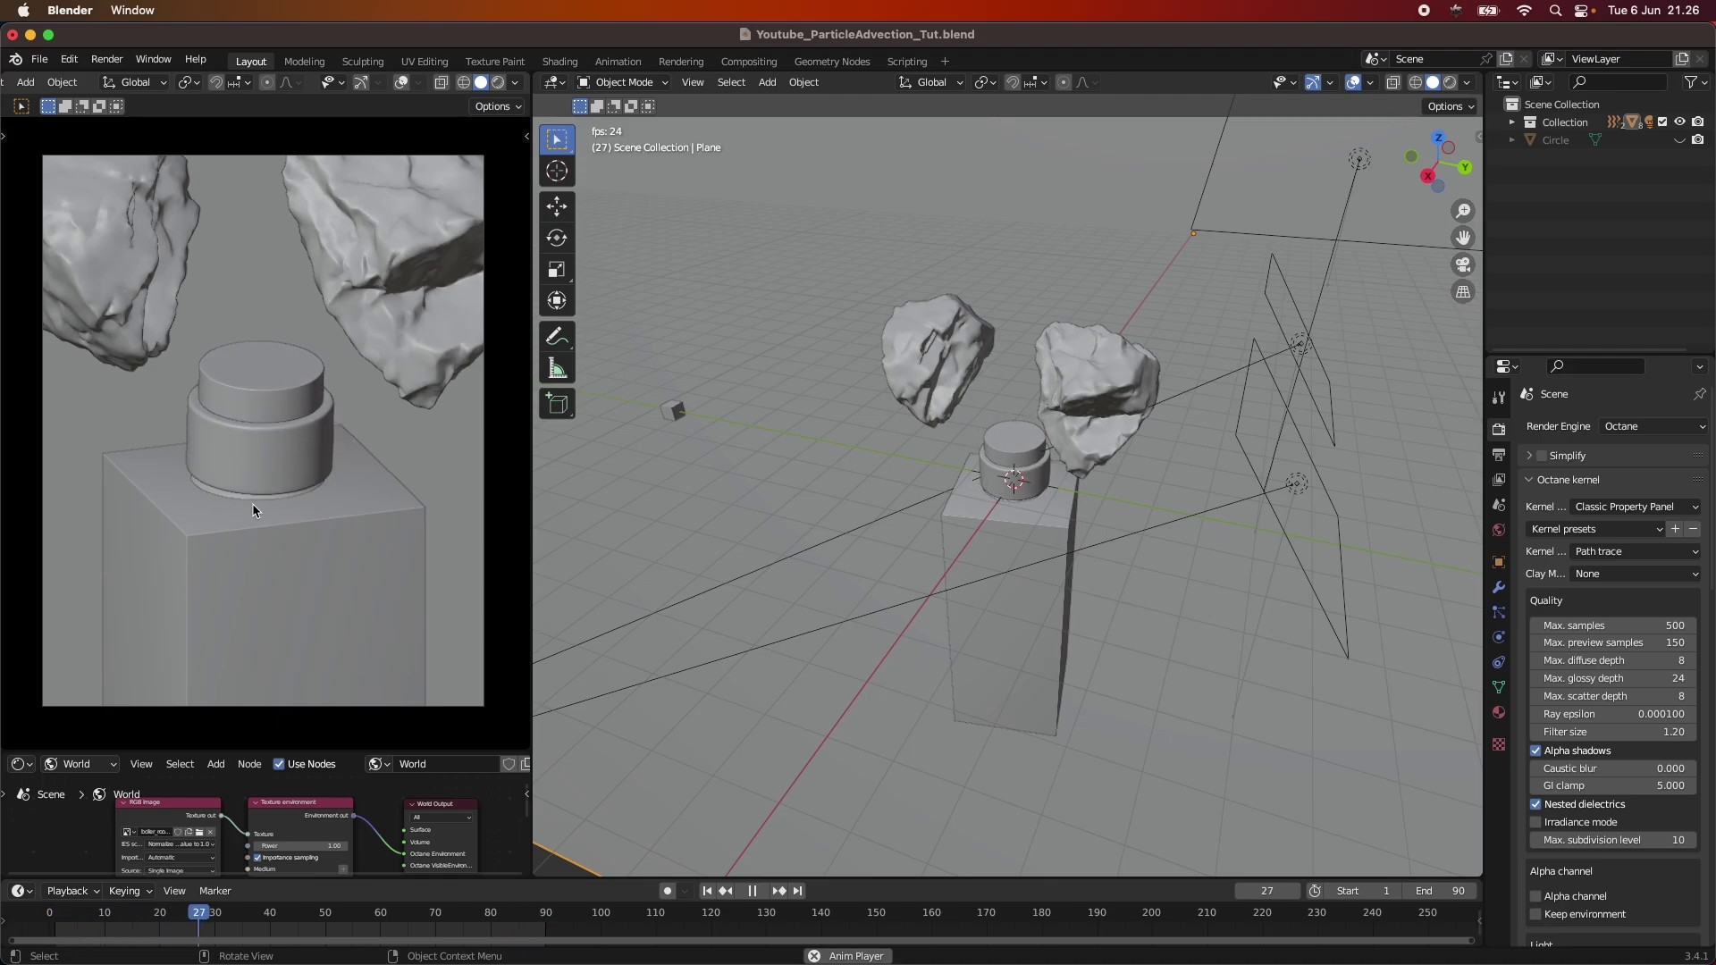
pyautogui.click(753, 891)
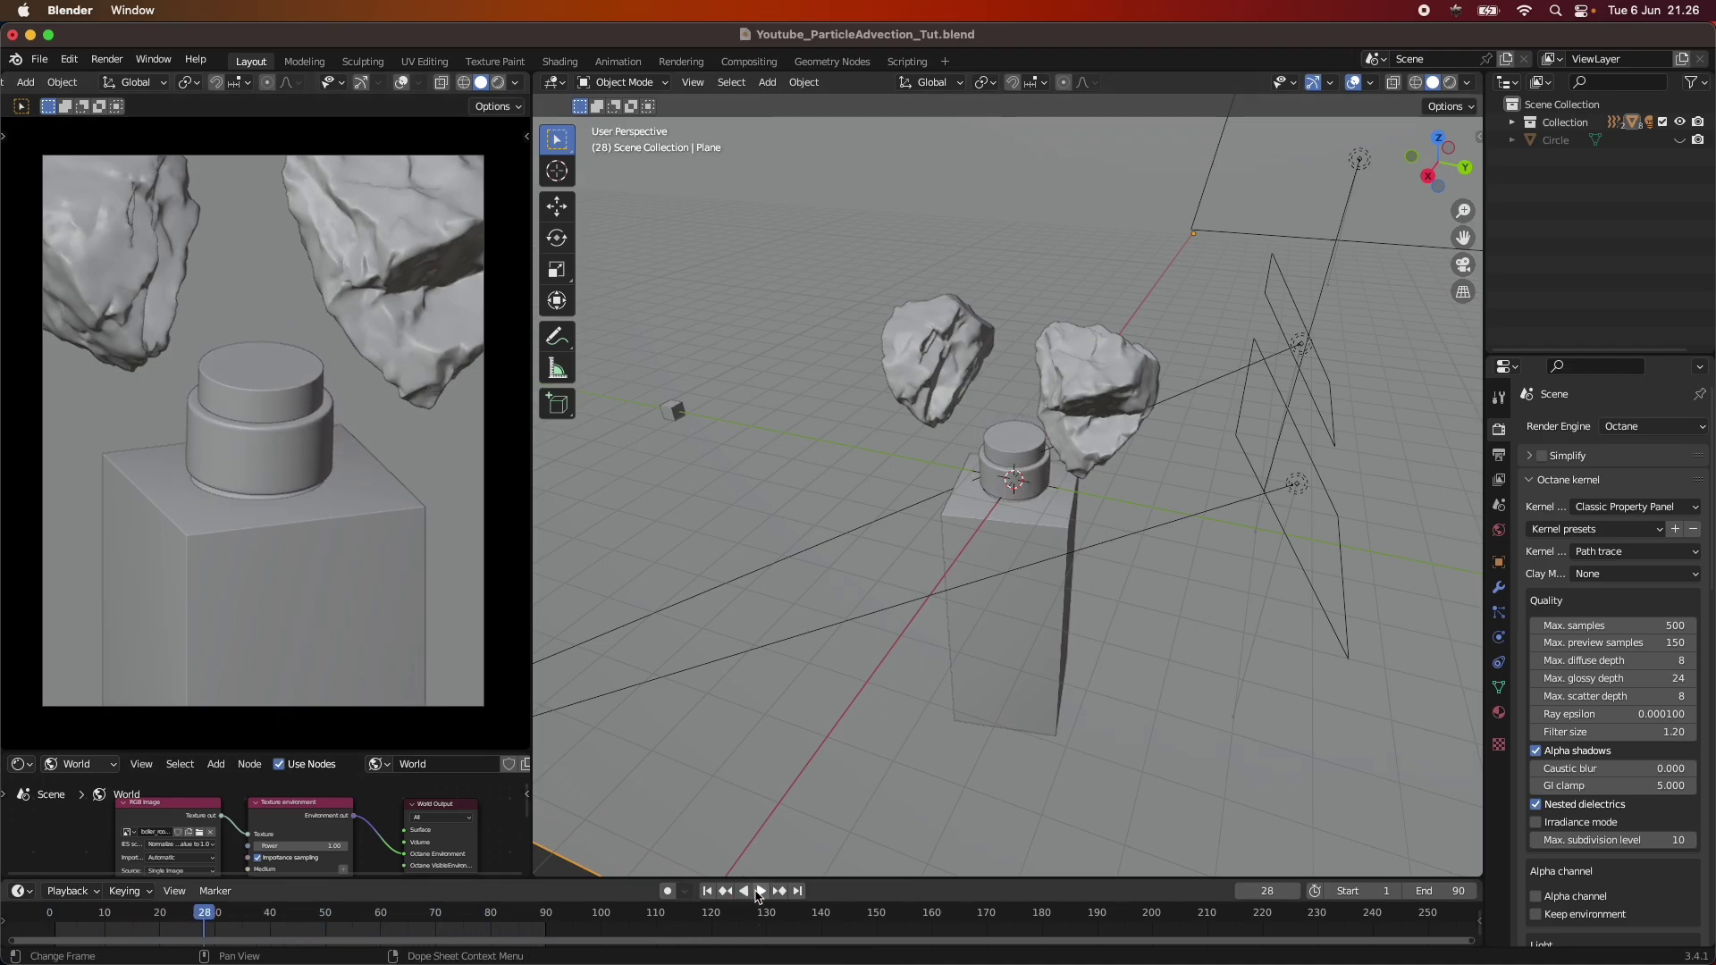
# Step: Zoom the left viewport onto the cylinder base and scrub the playhead to frame 21
pyautogui.scroll(5, 357, 578)
pyautogui.keyDown('shift'); pyautogui.moveTo(358, 583); pyautogui.dragTo(383, 478, button='middle'); pyautogui.keyUp('shift')
pyautogui.press('space')
pyautogui.moveTo(205, 920)
pyautogui.mouseDown()
pyautogui.moveTo(394, 912)
pyautogui.moveTo(176, 912)
pyautogui.moveTo(411, 911)
pyautogui.moveTo(165, 912)
pyautogui.mouseUp()
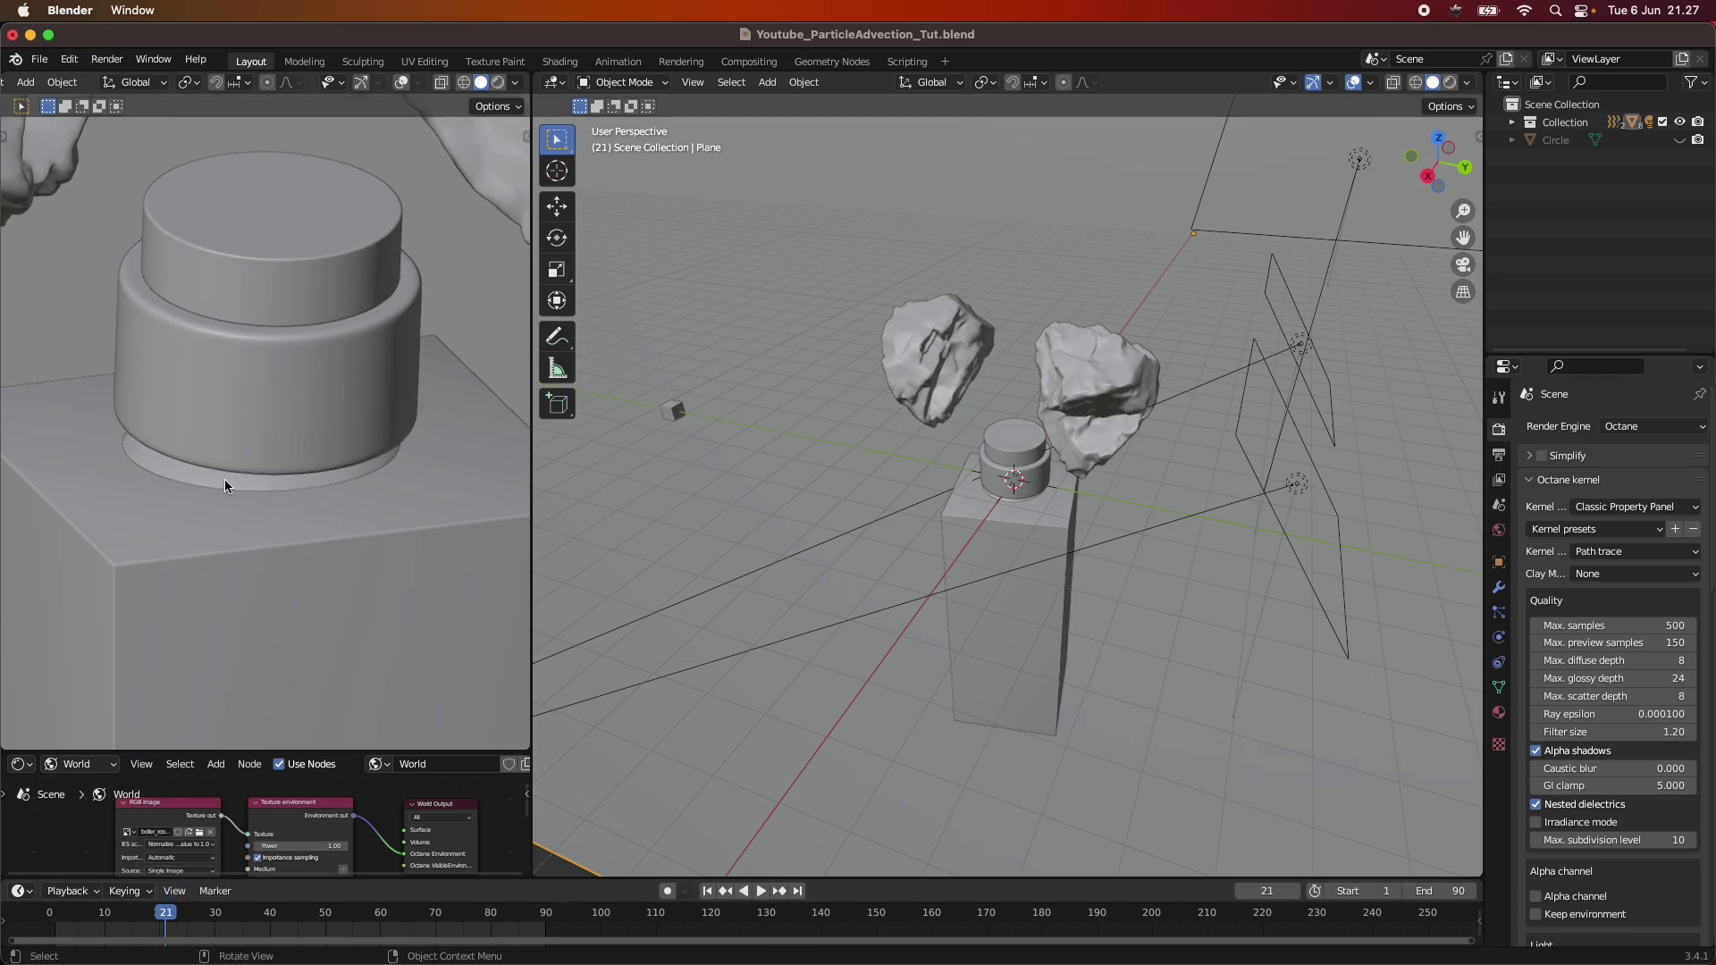
# Step: Select the emitter ring at the cylinder base and play the animation to frame 56
pyautogui.press('space')
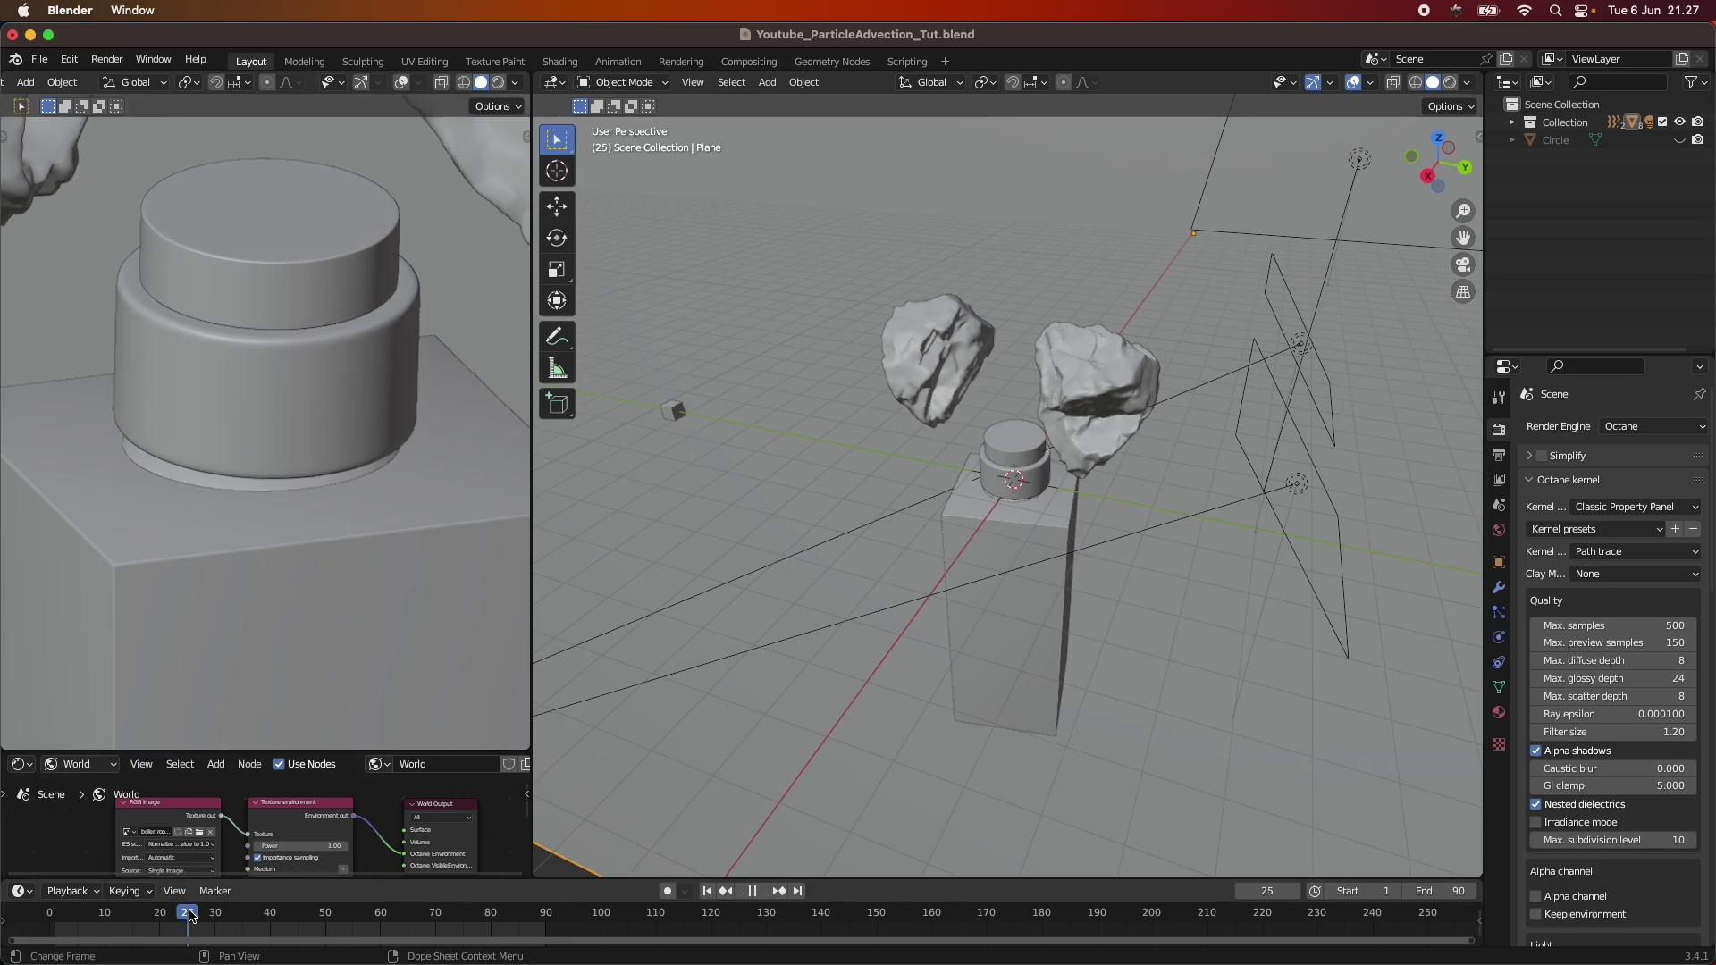
pyautogui.moveTo(190, 916); pyautogui.dragTo(110, 912)
pyautogui.press('space')
pyautogui.click(205, 482)
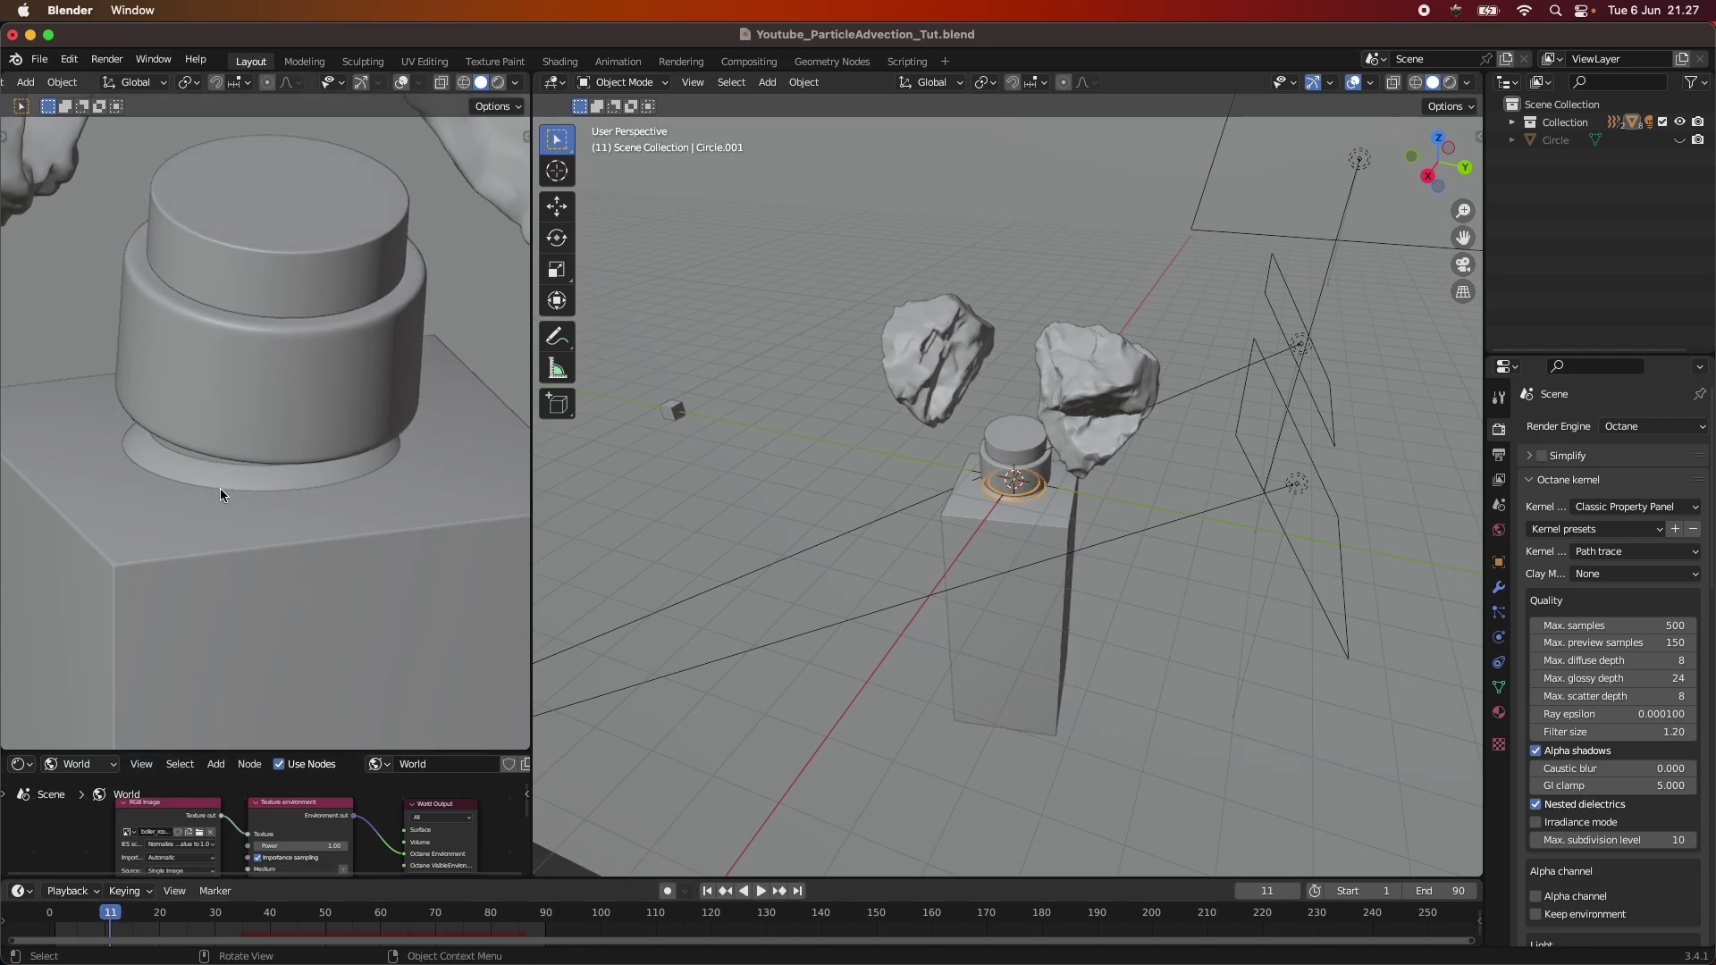
pyautogui.press('space')
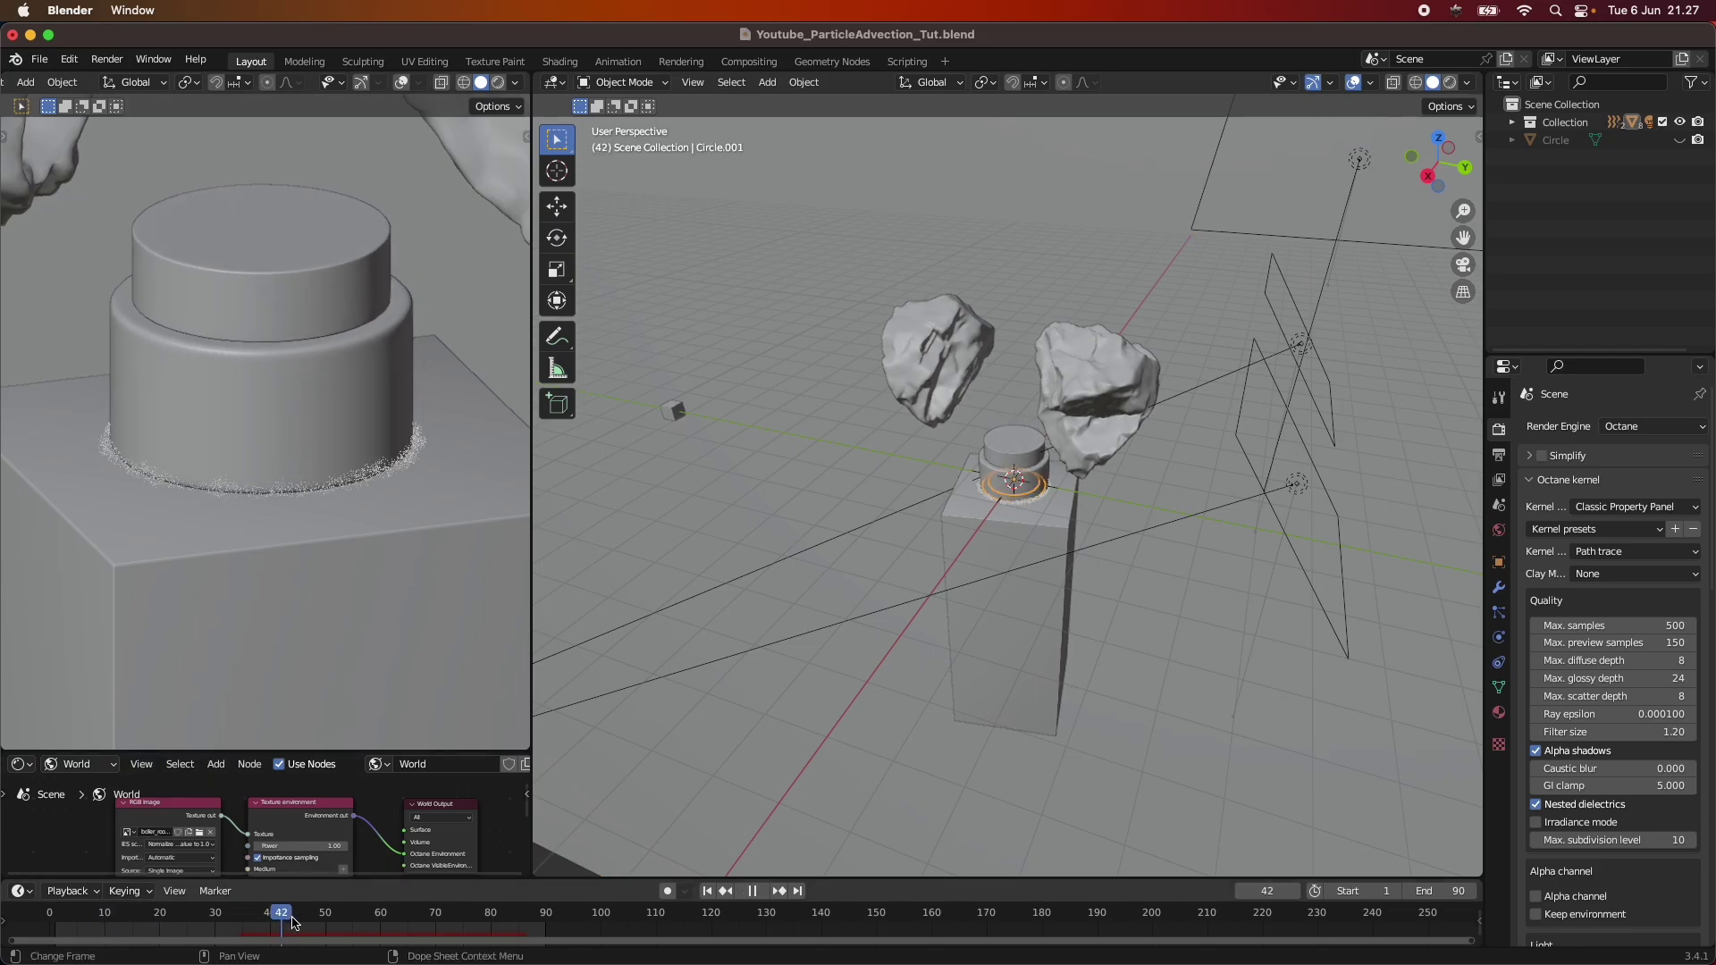
pyautogui.press('space')
# Step: Look through the scene camera in the left view and orbit the right viewport around the pedestal
pyautogui.press('KP_0')
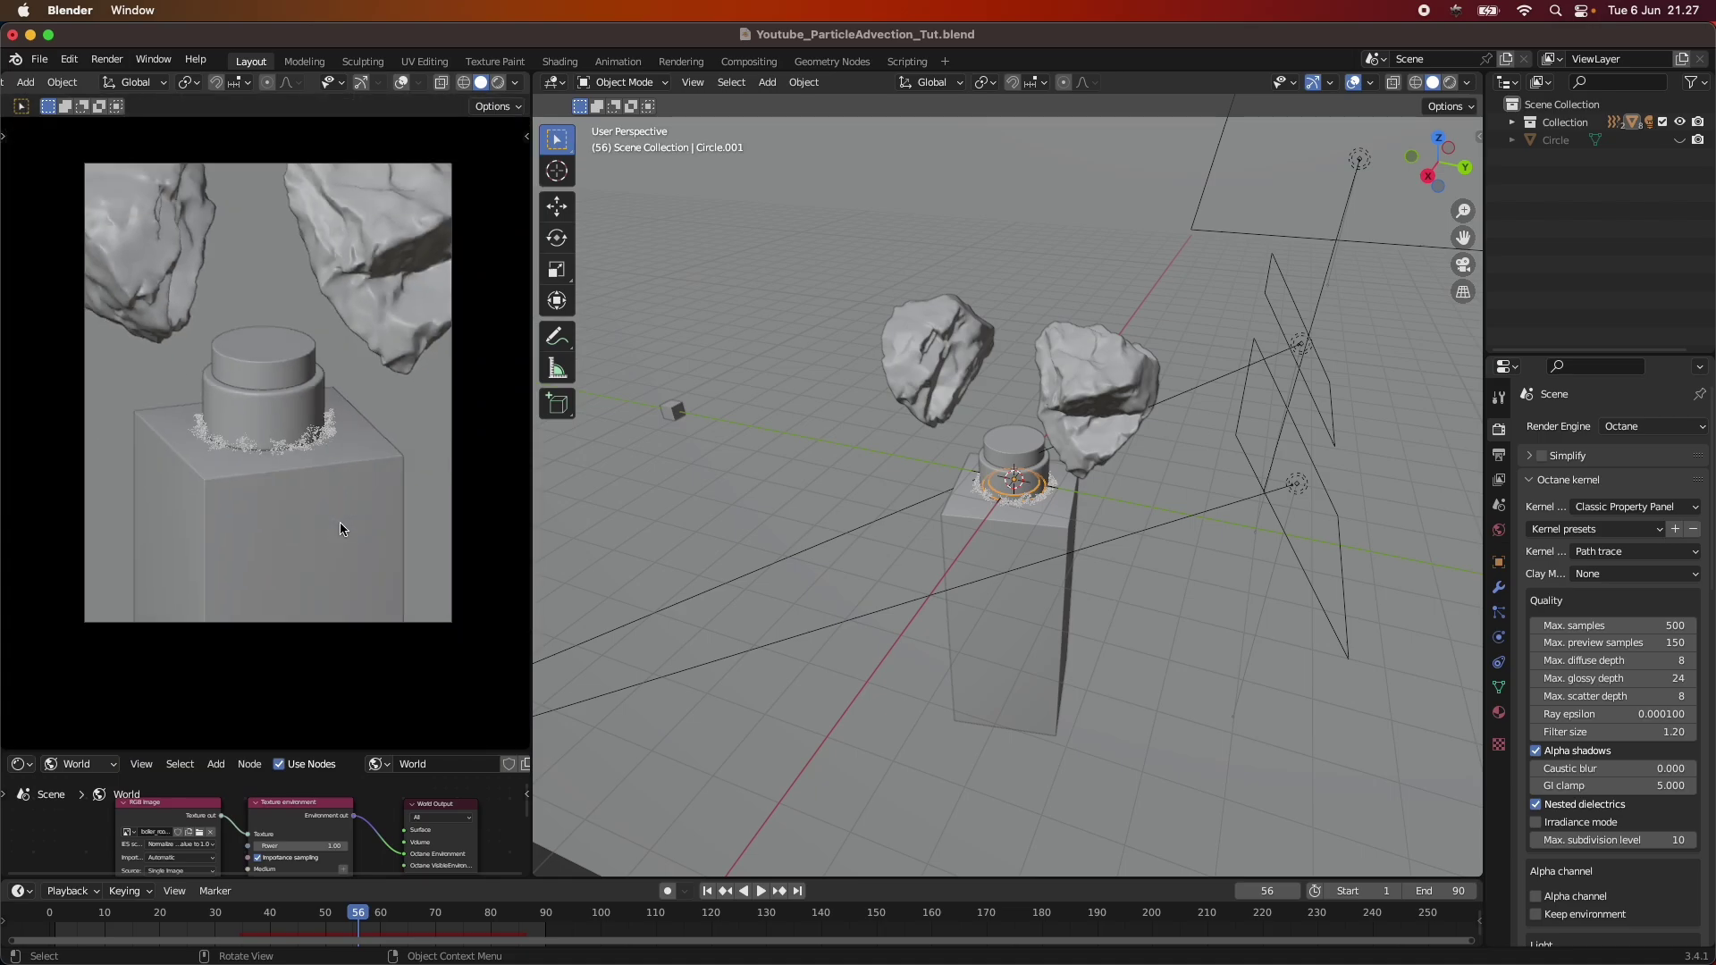
pyautogui.press('Home')
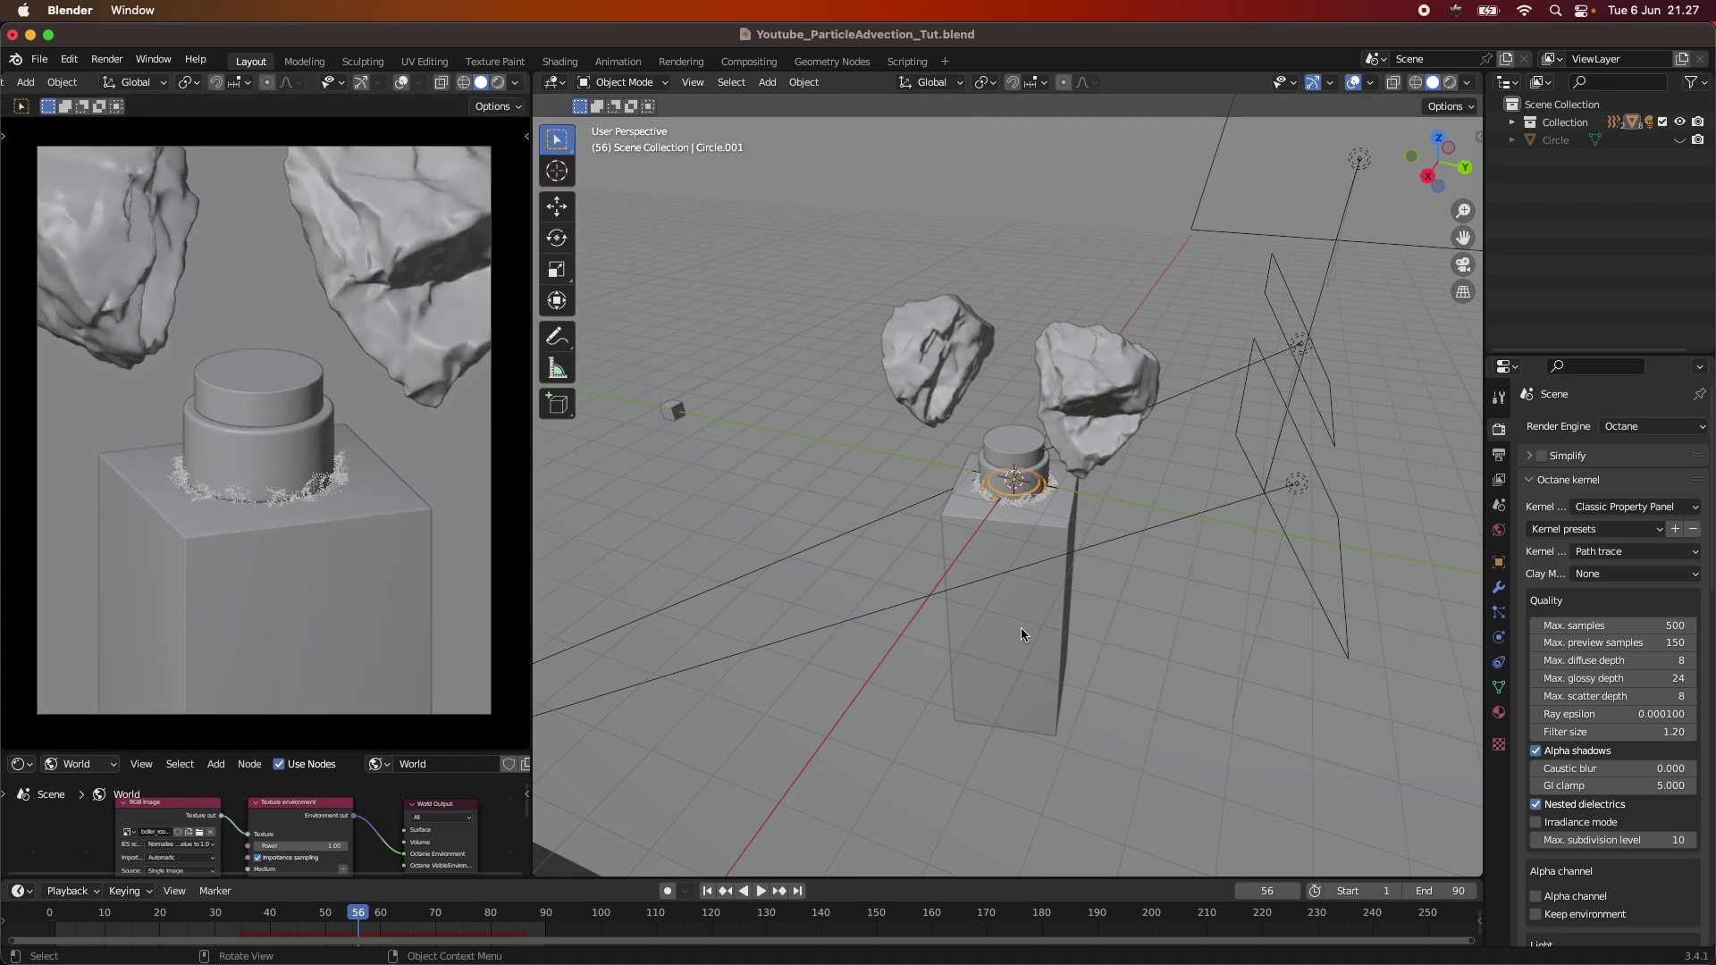
pyautogui.scroll(5, 1019, 629)
pyautogui.scroll(-4, 1018, 627)
pyautogui.moveTo(1018, 627); pyautogui.dragTo(1128, 637, button='middle')
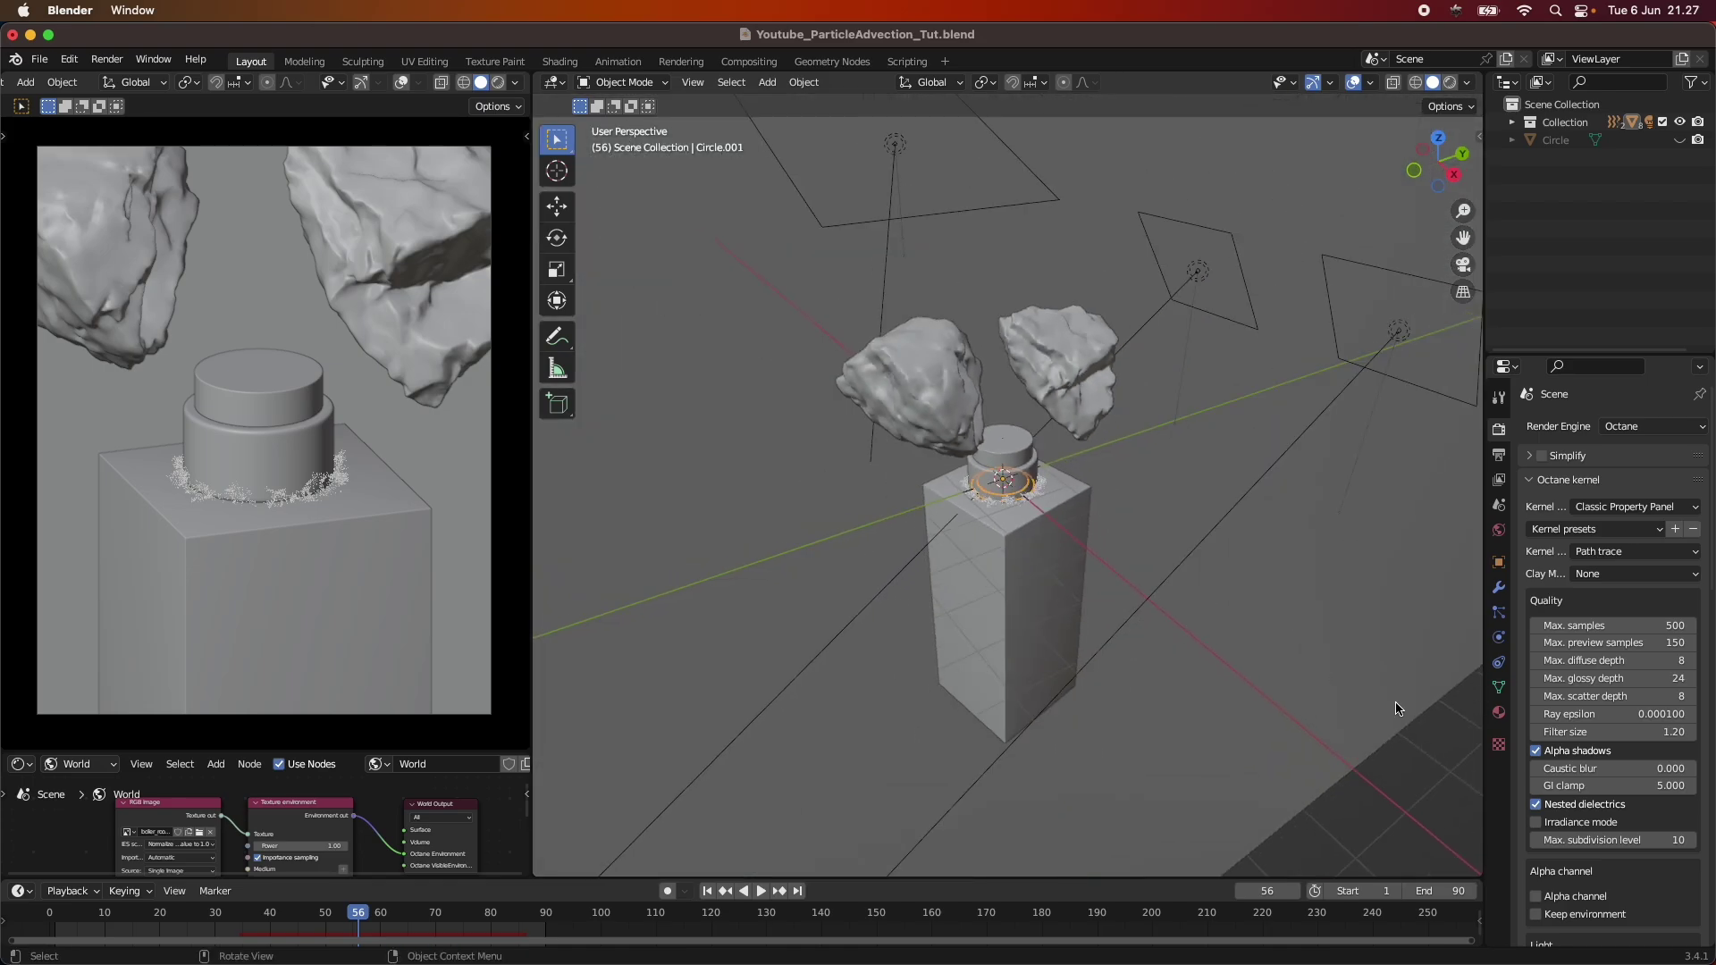
pyautogui.click(1106, 536)
pyautogui.scroll(-3, 1273, 535)
pyautogui.moveTo(1273, 534); pyautogui.dragTo(834, 447, button='middle')
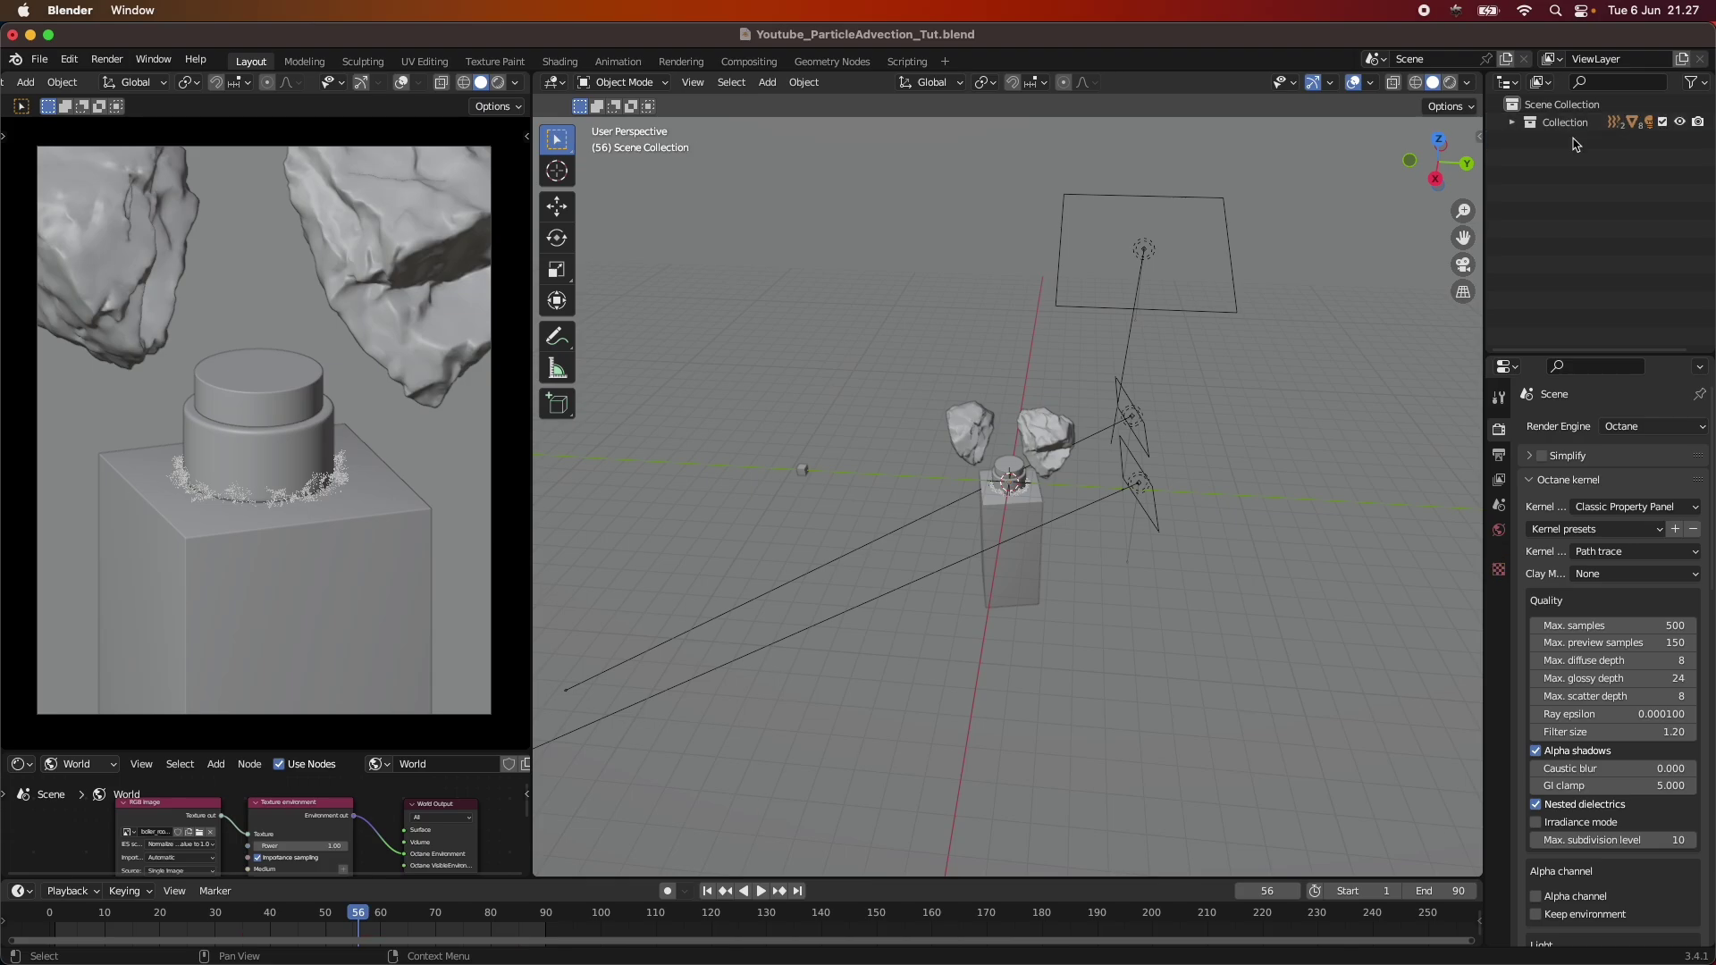
# Step: Exclude the existing collection and add a Circle mesh at the origin
pyautogui.click(1663, 123)
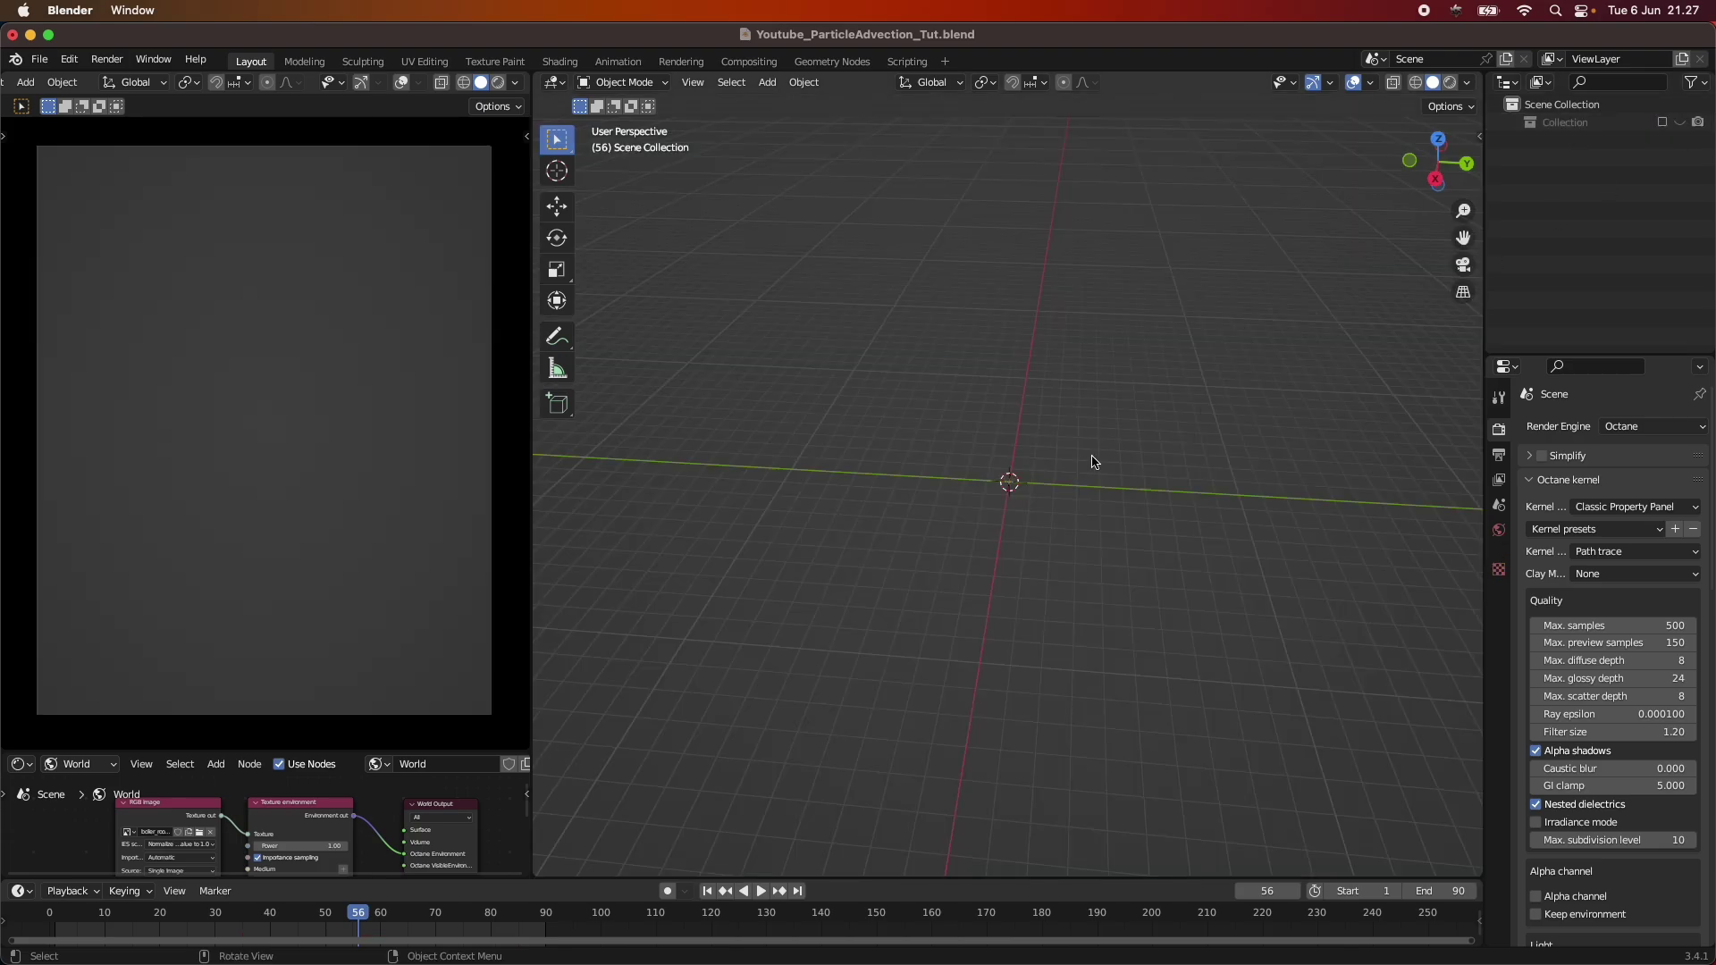
pyautogui.moveTo(1015, 482); pyautogui.dragTo(1081, 449, button='middle')
pyautogui.hotkey('shift', 'a')
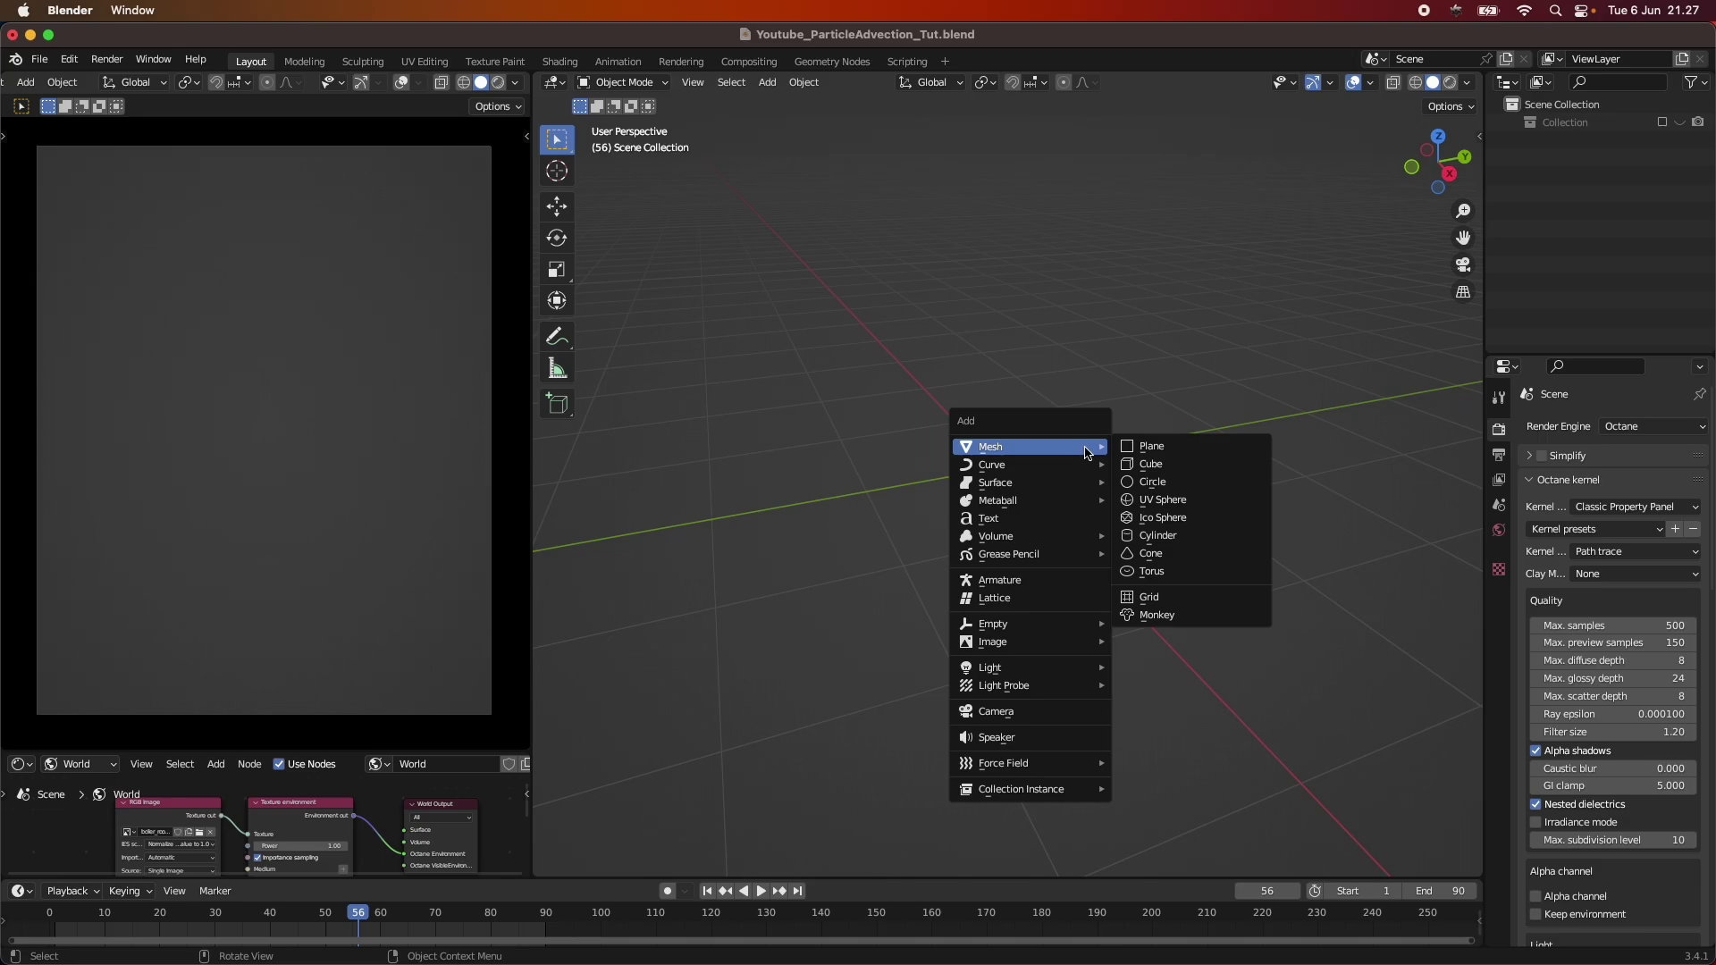
pyautogui.click(1166, 481)
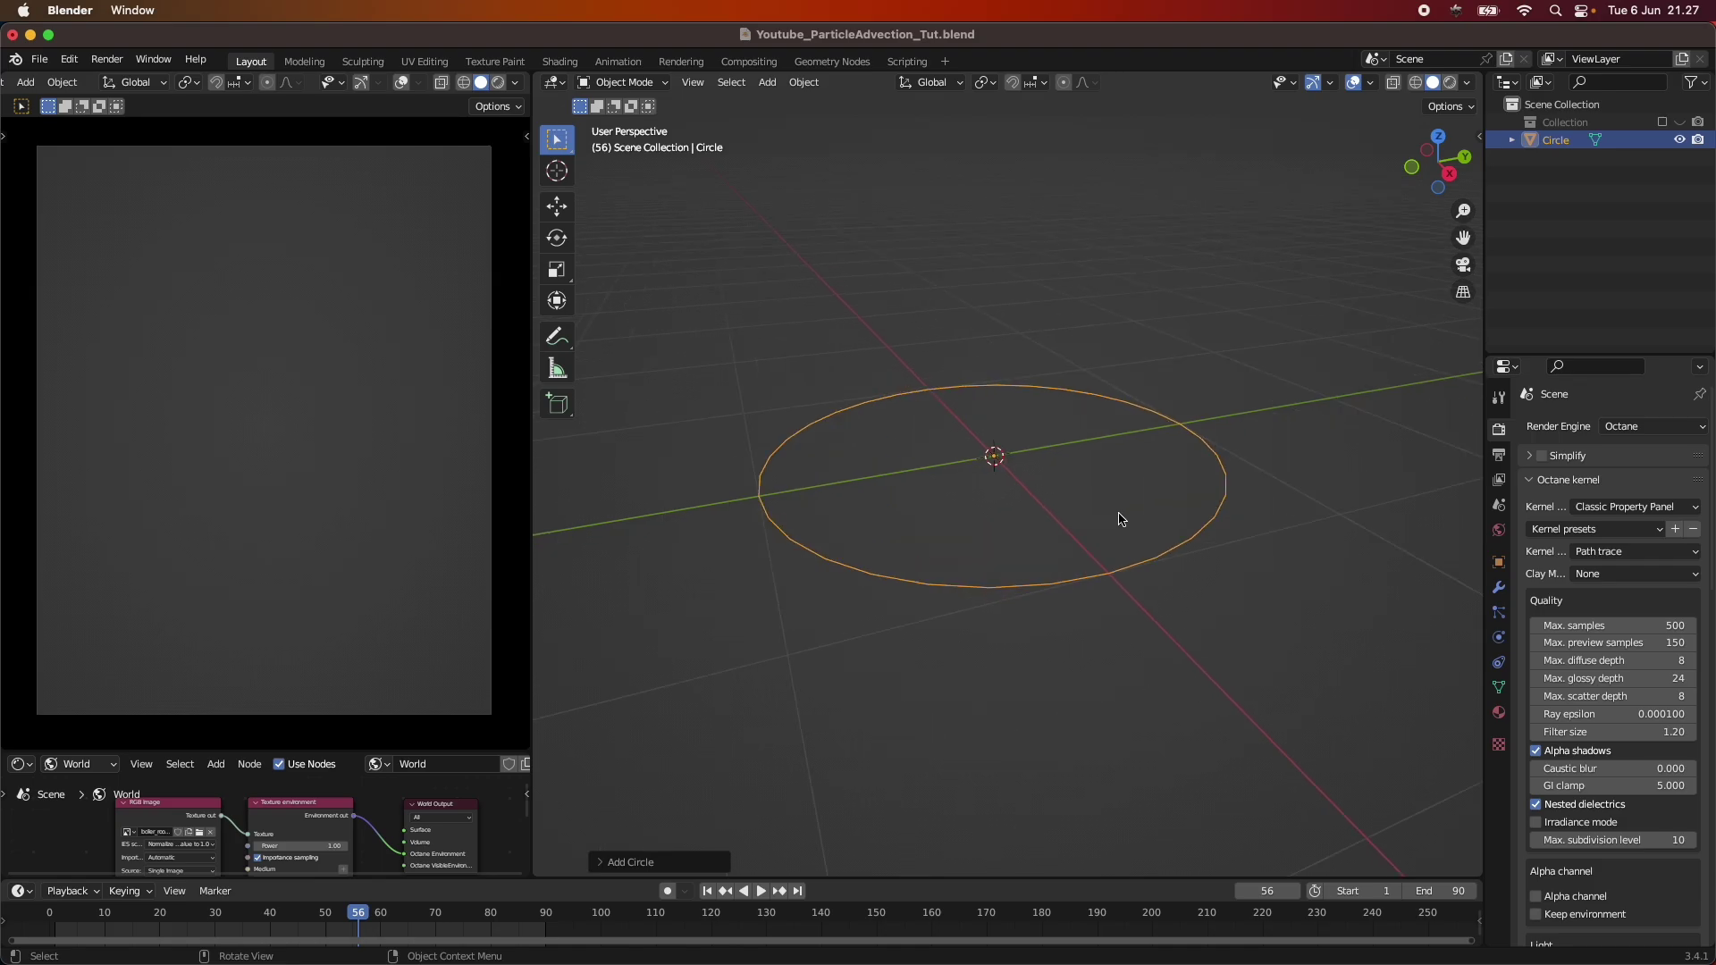
# Step: In Edit Mode, extrude the circle, scale the top edge inward and flatten it into a ring
pyautogui.click(622, 83)
pyautogui.click(616, 120)
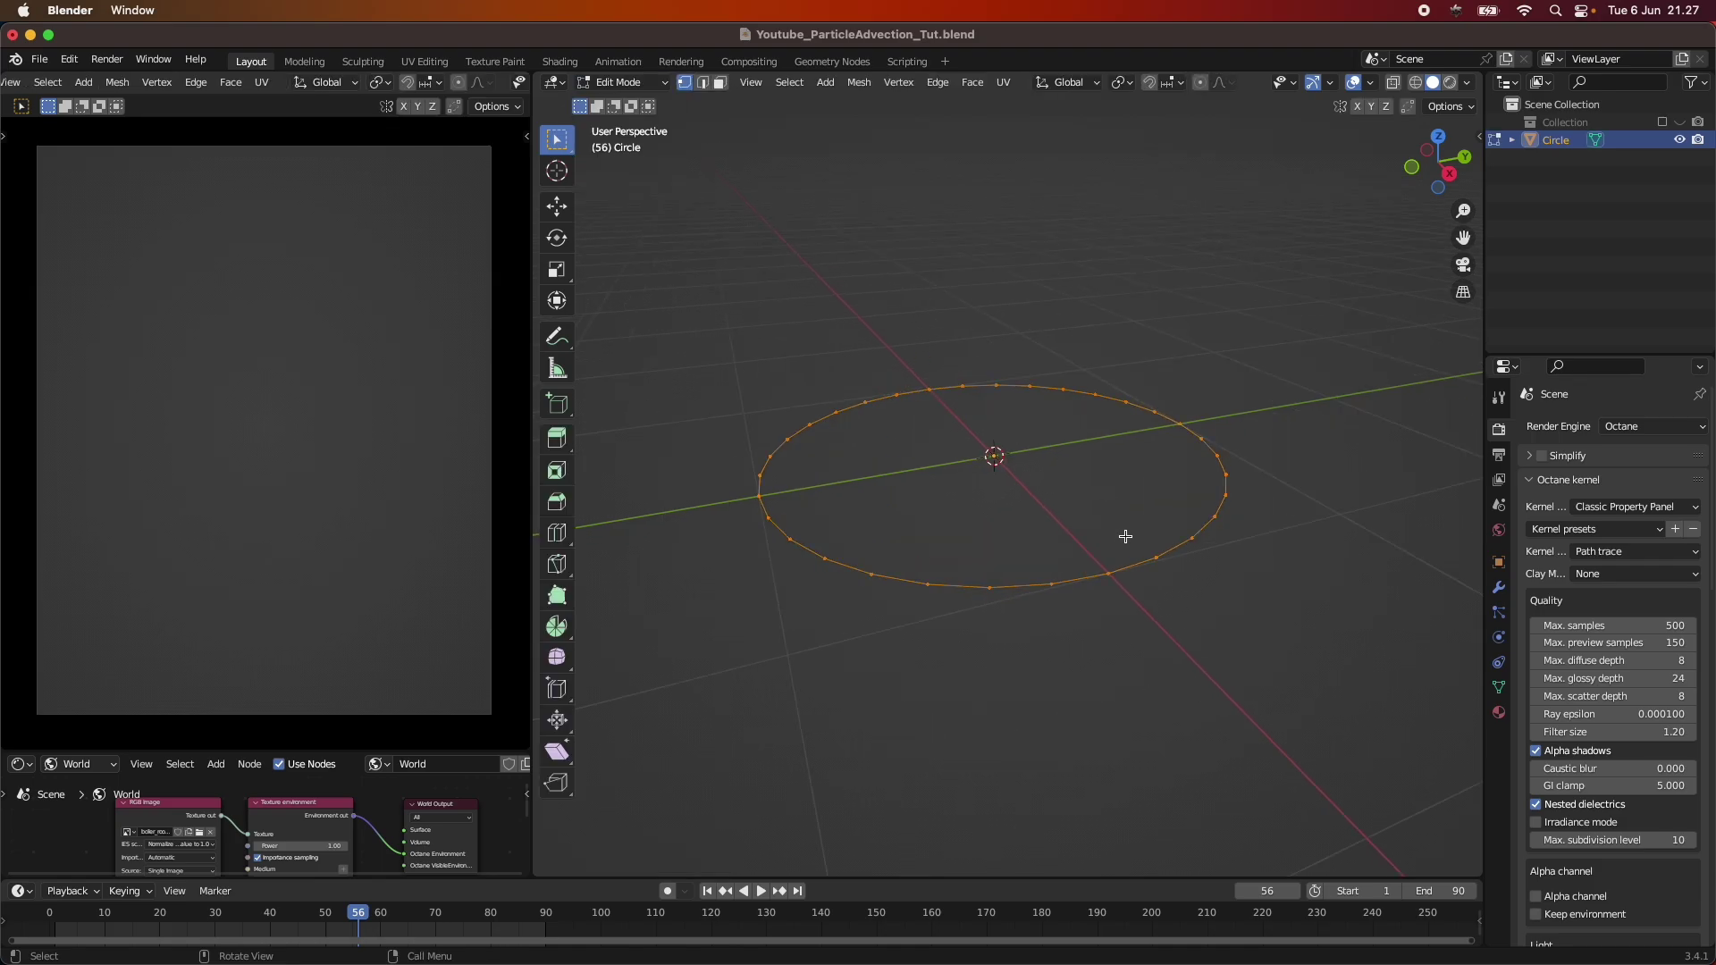
pyautogui.press('e')
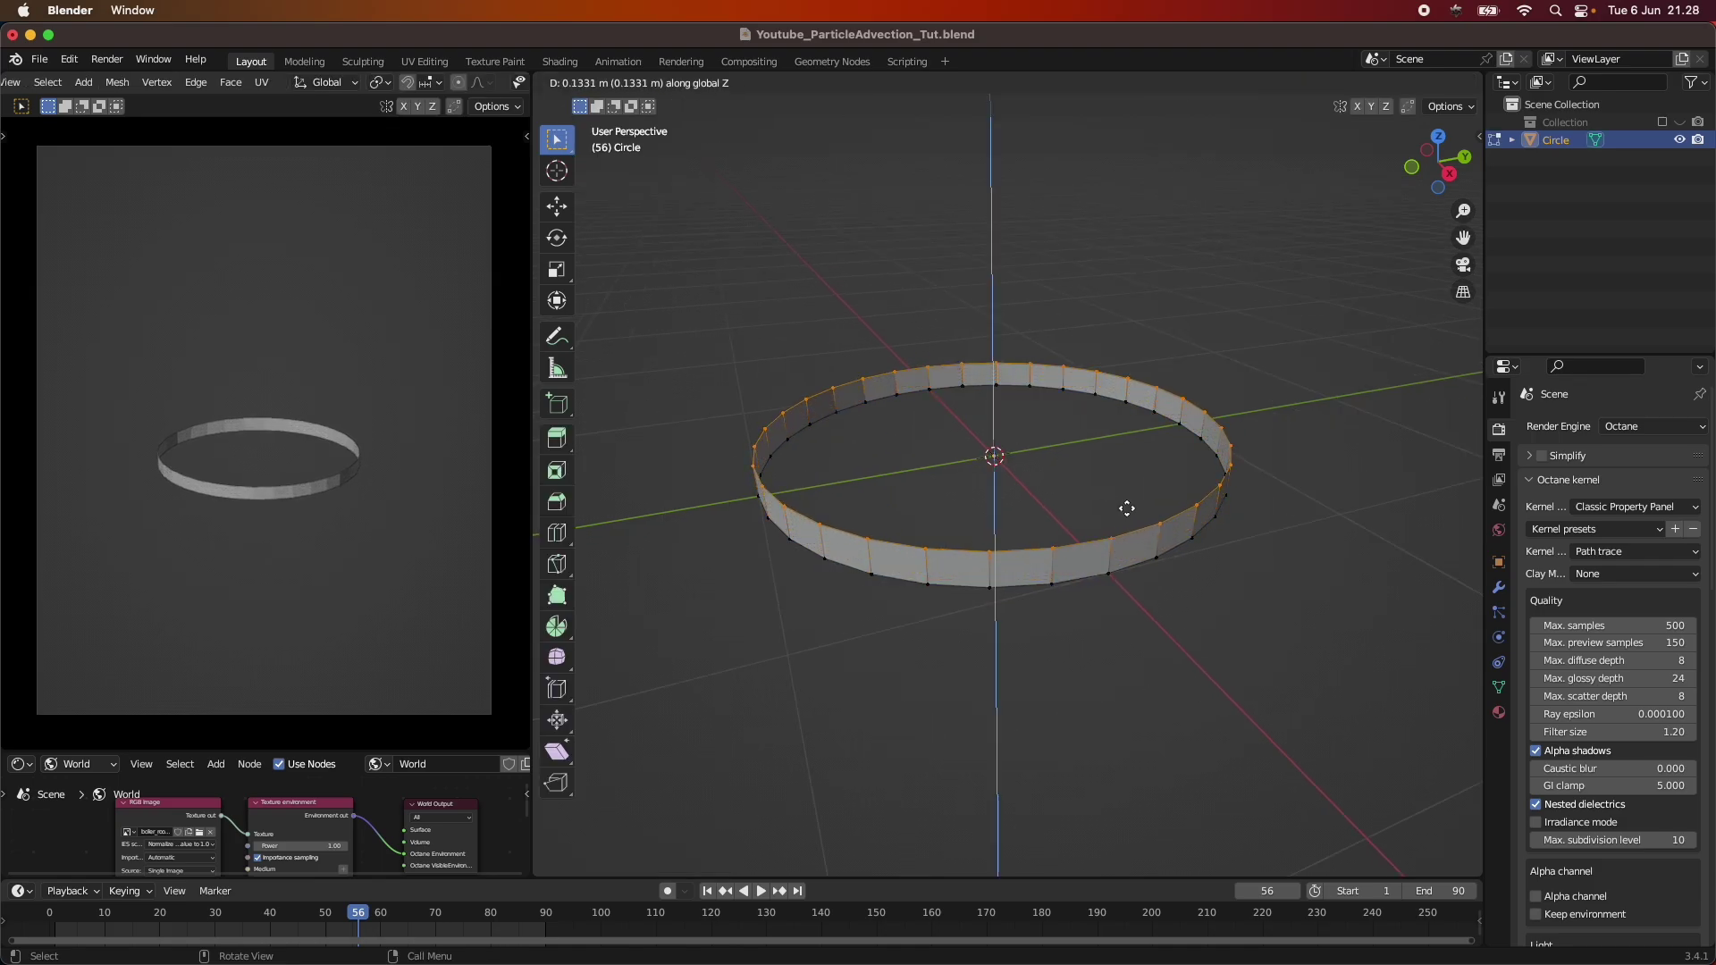
pyautogui.click(1130, 505)
pyautogui.press('s')
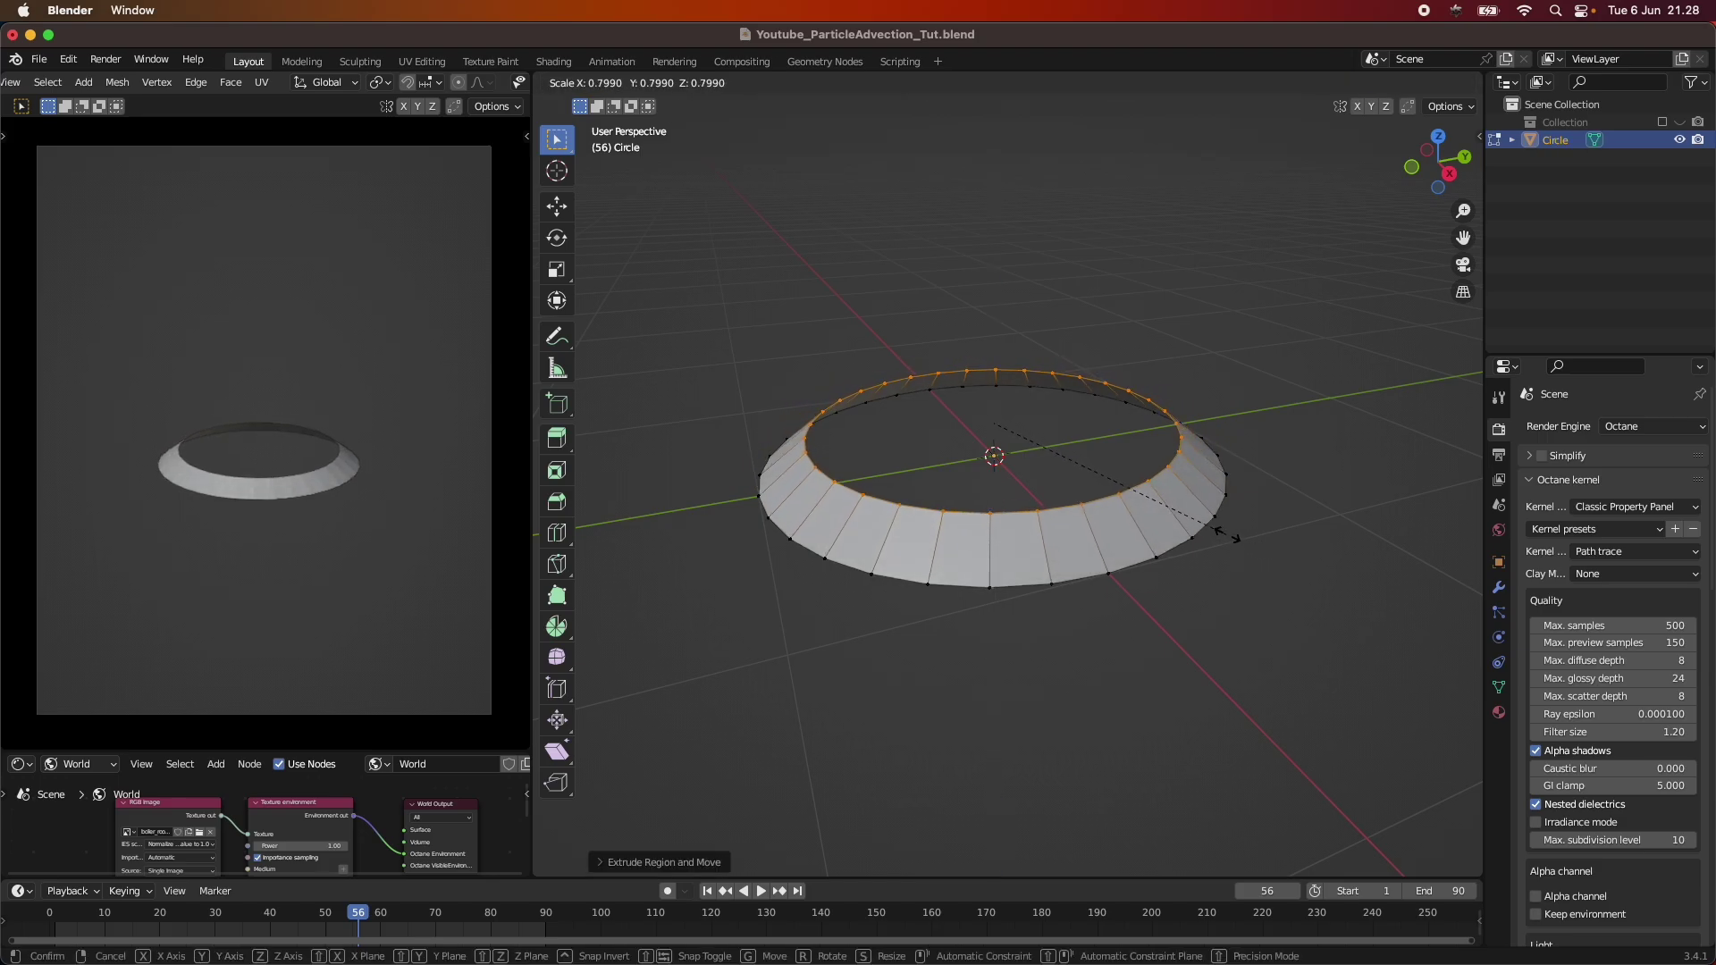
pyautogui.click(1217, 529)
pyautogui.press('g')
pyautogui.press('z')
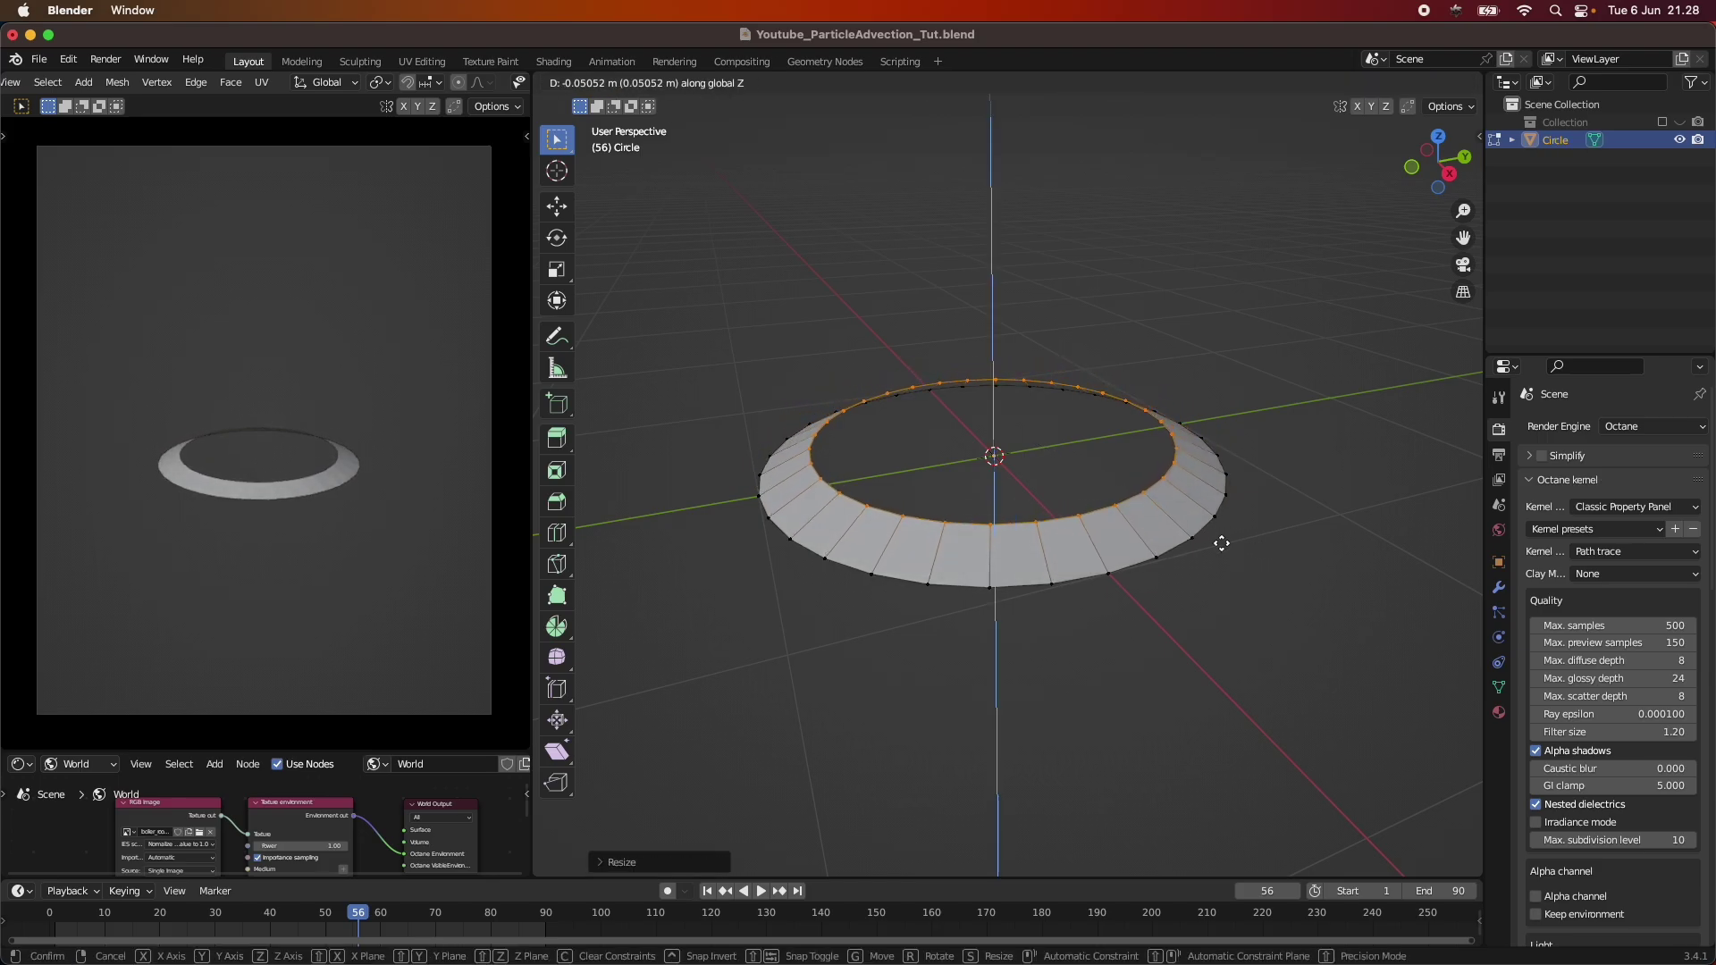
pyautogui.click(1222, 548)
pyautogui.moveTo(1223, 548)
pyautogui.mouseDown(button='middle')
pyautogui.moveTo(1219, 483)
pyautogui.moveTo(1214, 549)
pyautogui.mouseUp(button='middle')
pyautogui.click(645, 82)
pyautogui.click(621, 106)
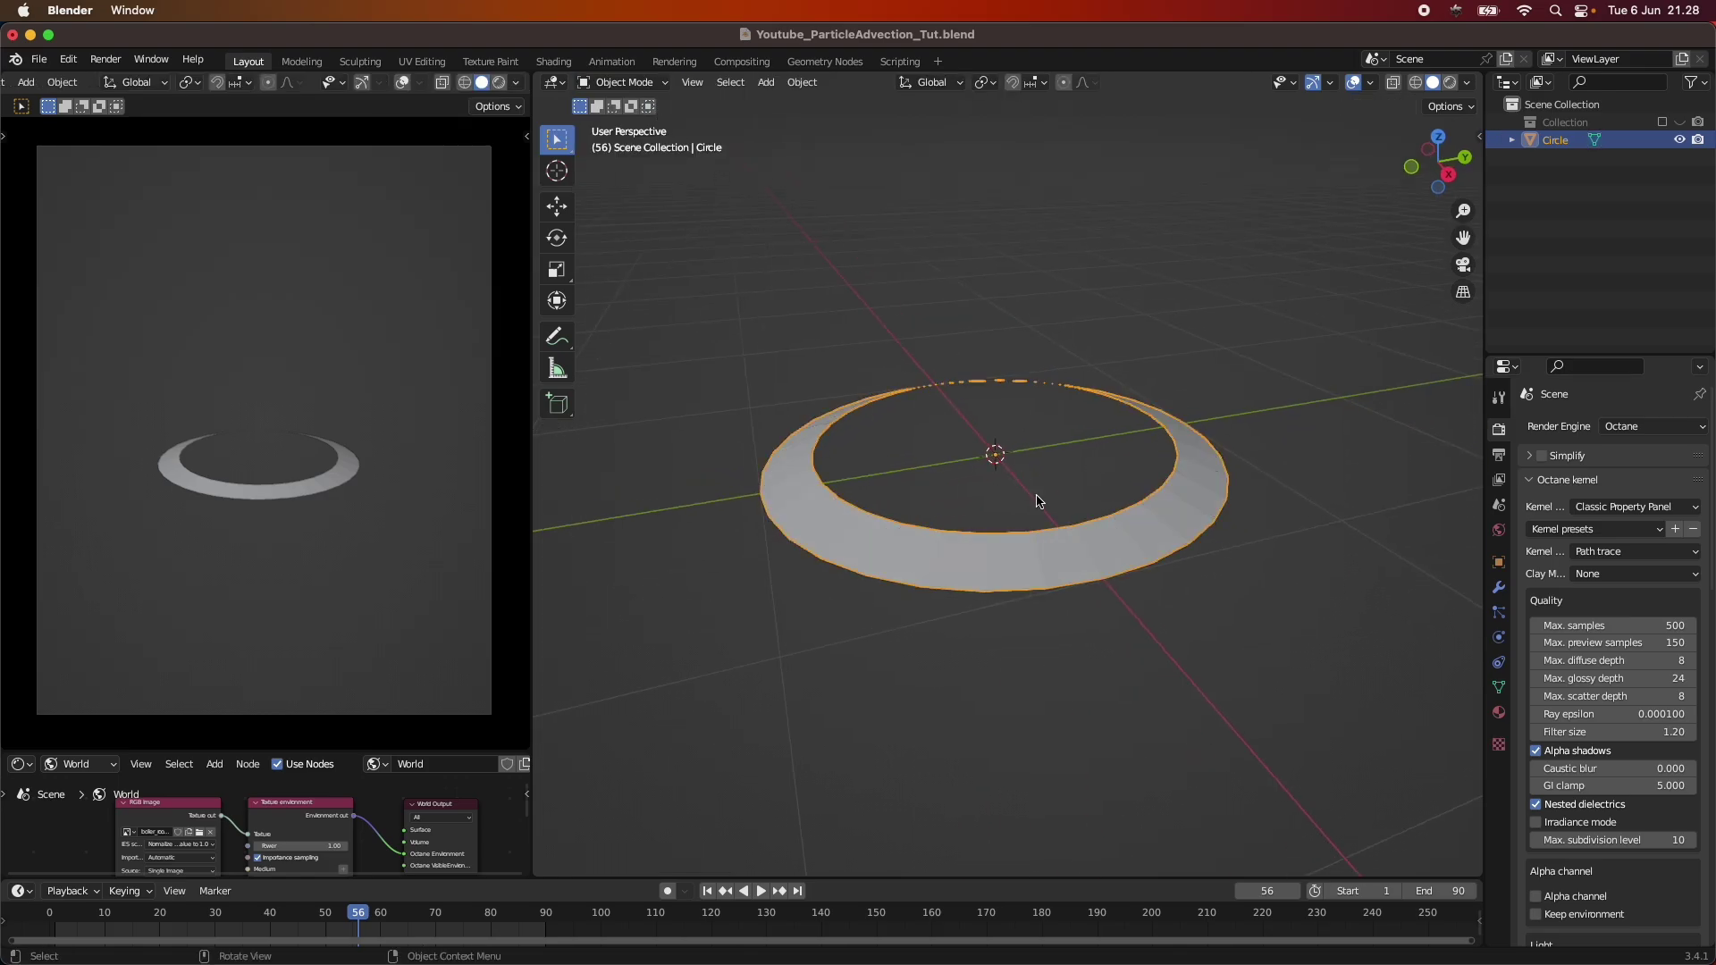
# Step: Add and apply a Subdivision Surface modifier to the ring, checking its wireframe
pyautogui.click(1498, 588)
pyautogui.click(1557, 429)
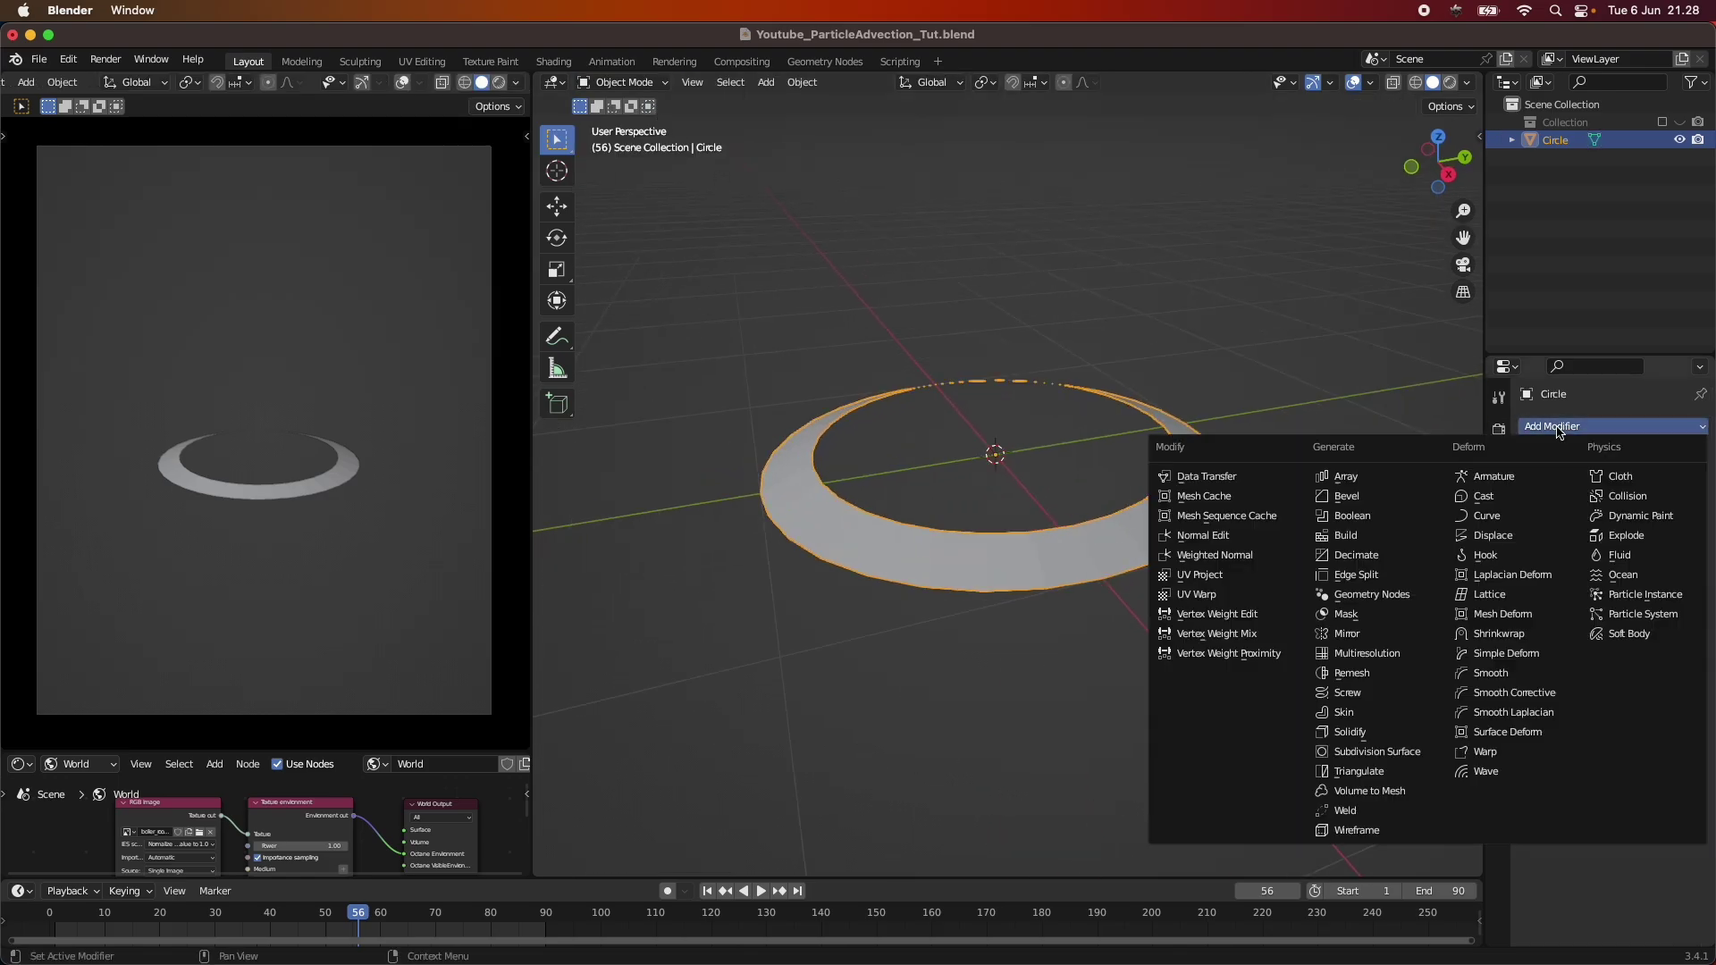
pyautogui.click(1376, 751)
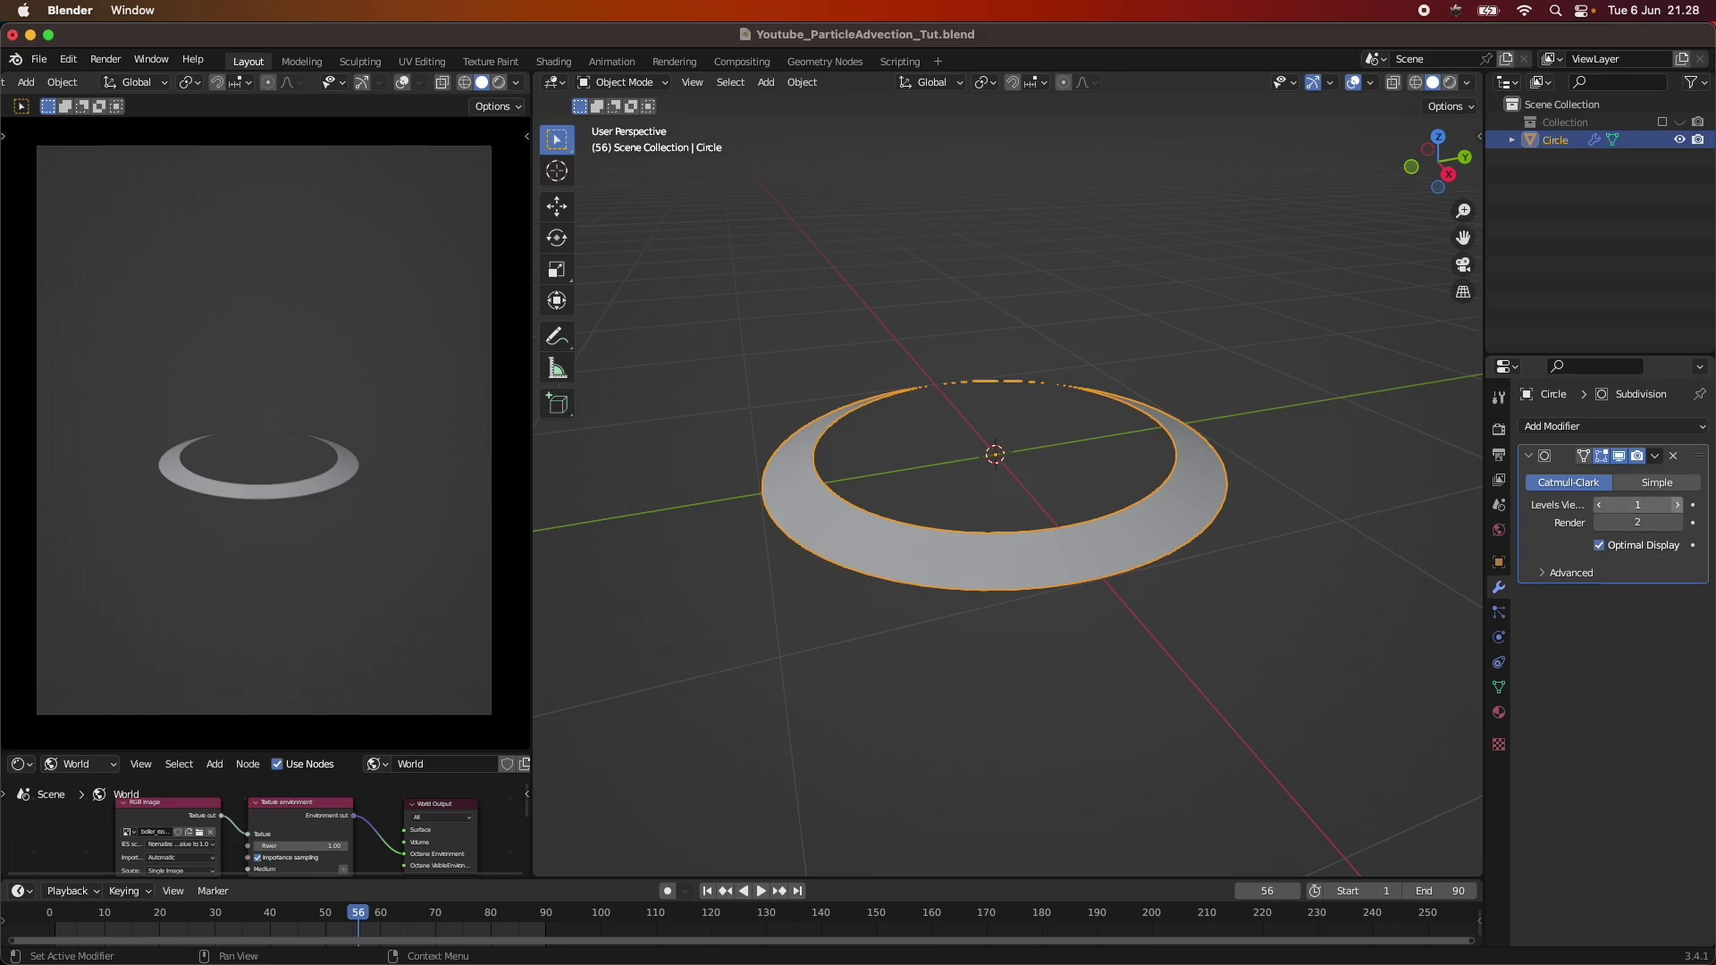
pyautogui.click(1655, 457)
pyautogui.click(1608, 476)
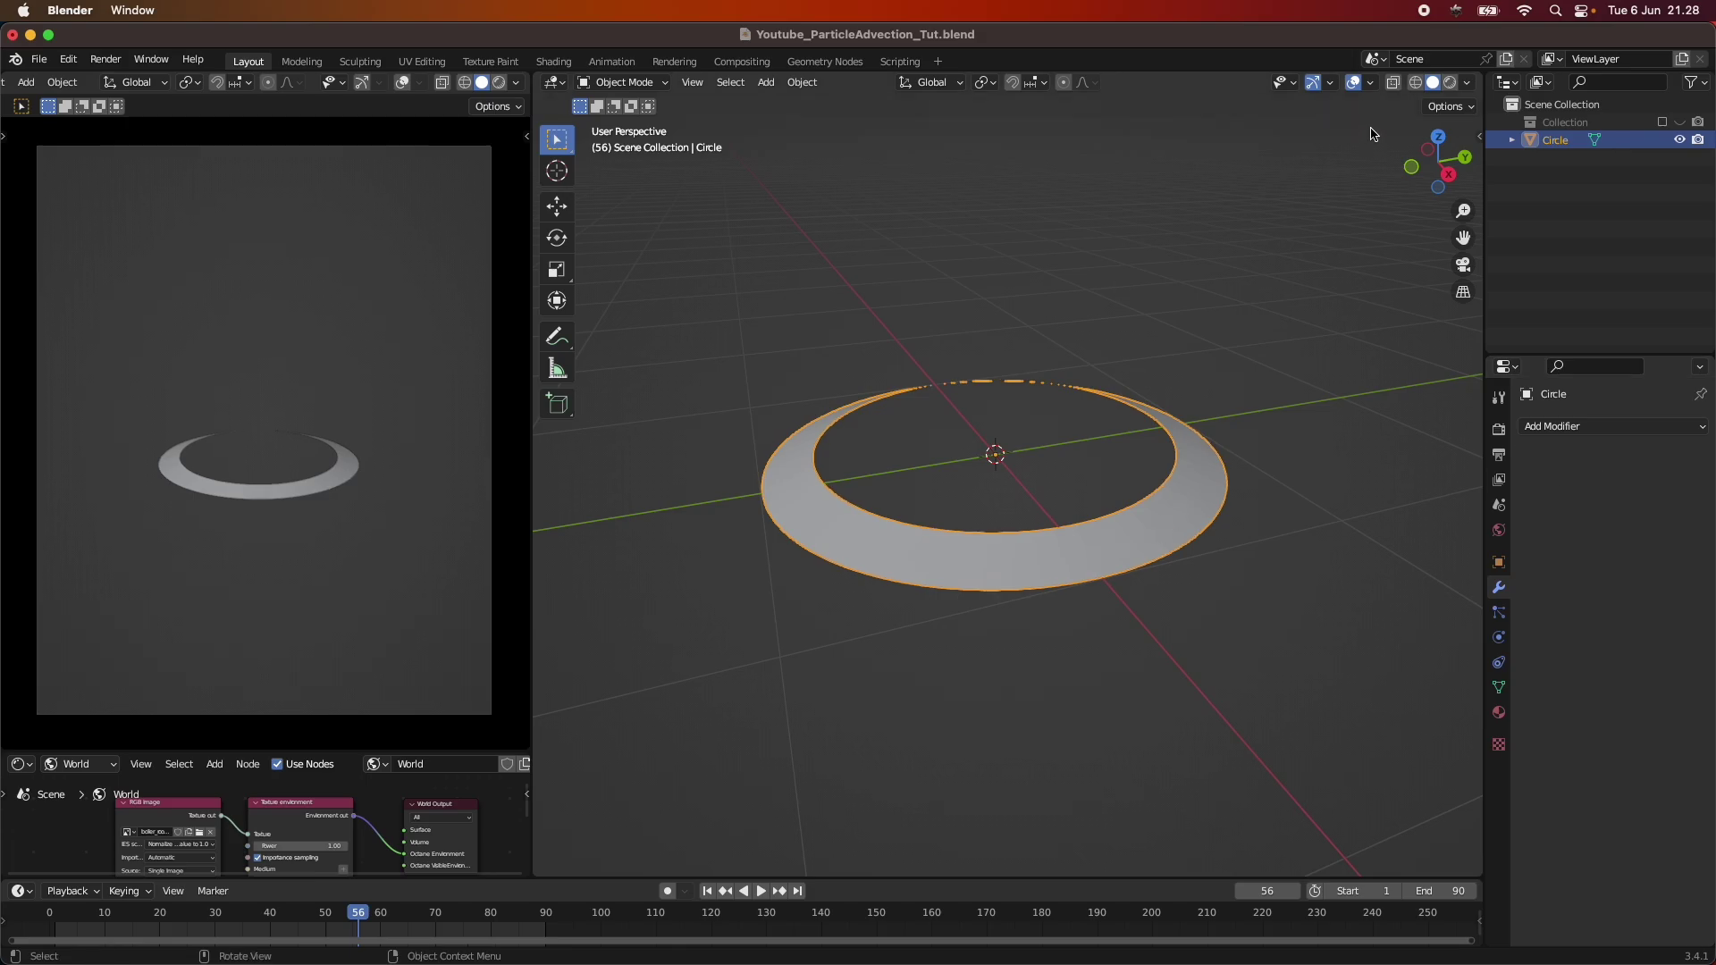
pyautogui.click(1415, 82)
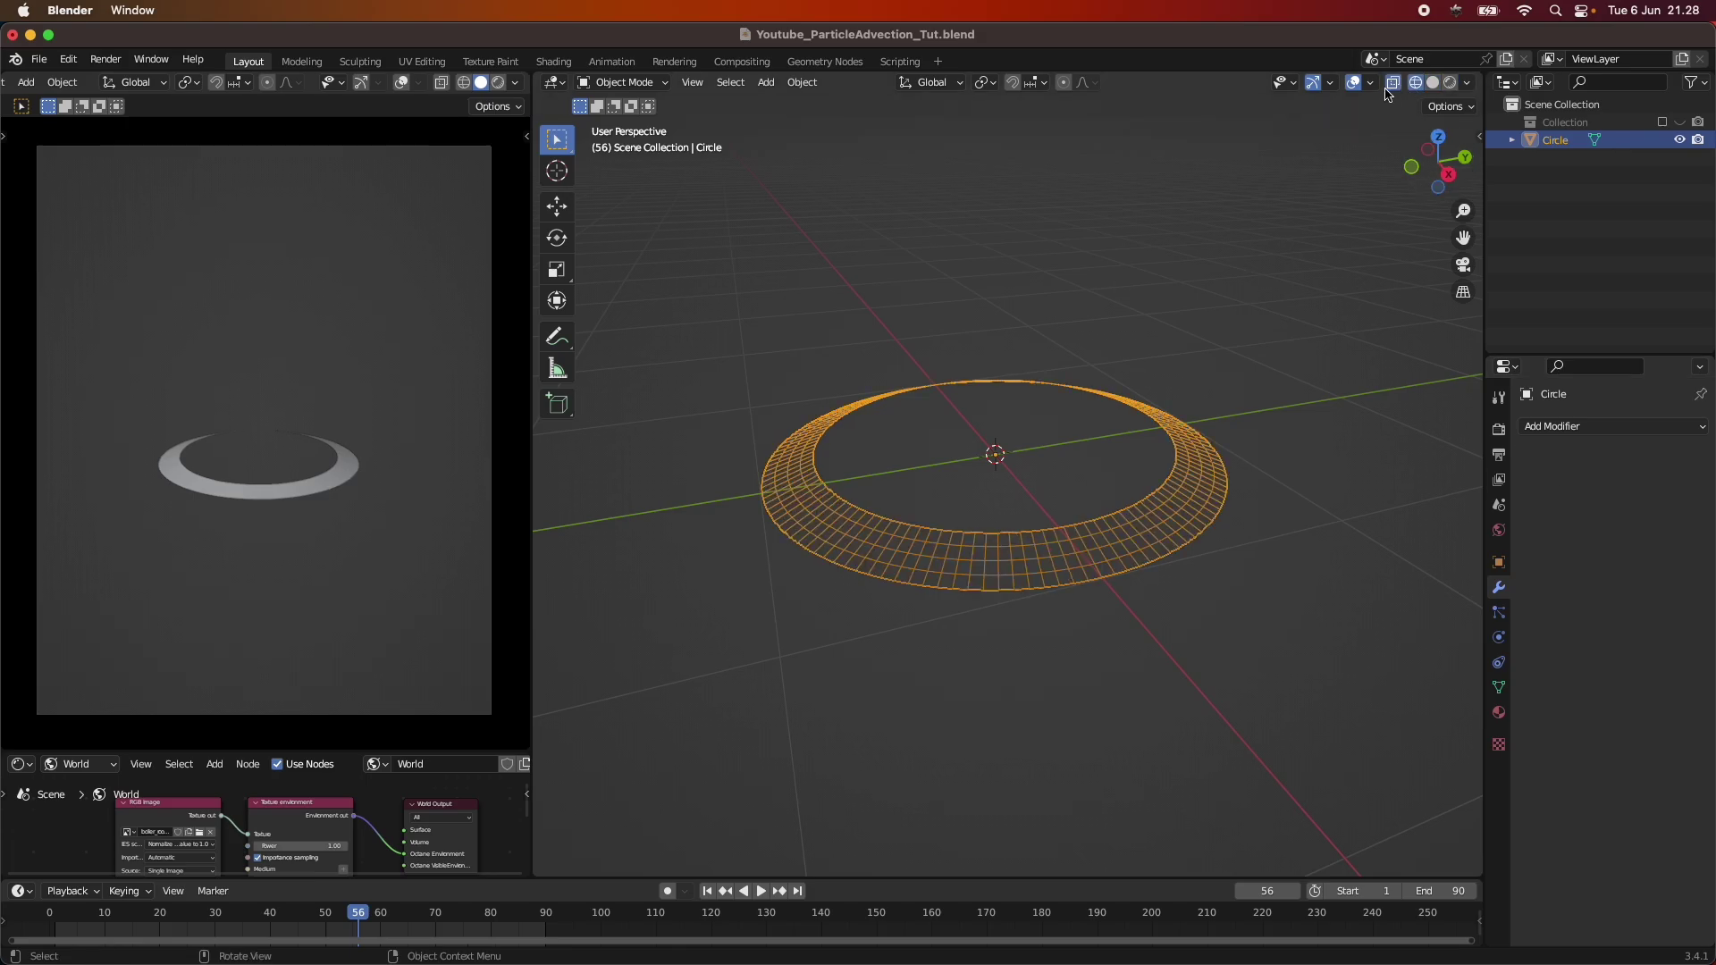
pyautogui.click(1433, 83)
pyautogui.moveTo(1233, 608); pyautogui.dragTo(1197, 624, button='middle')
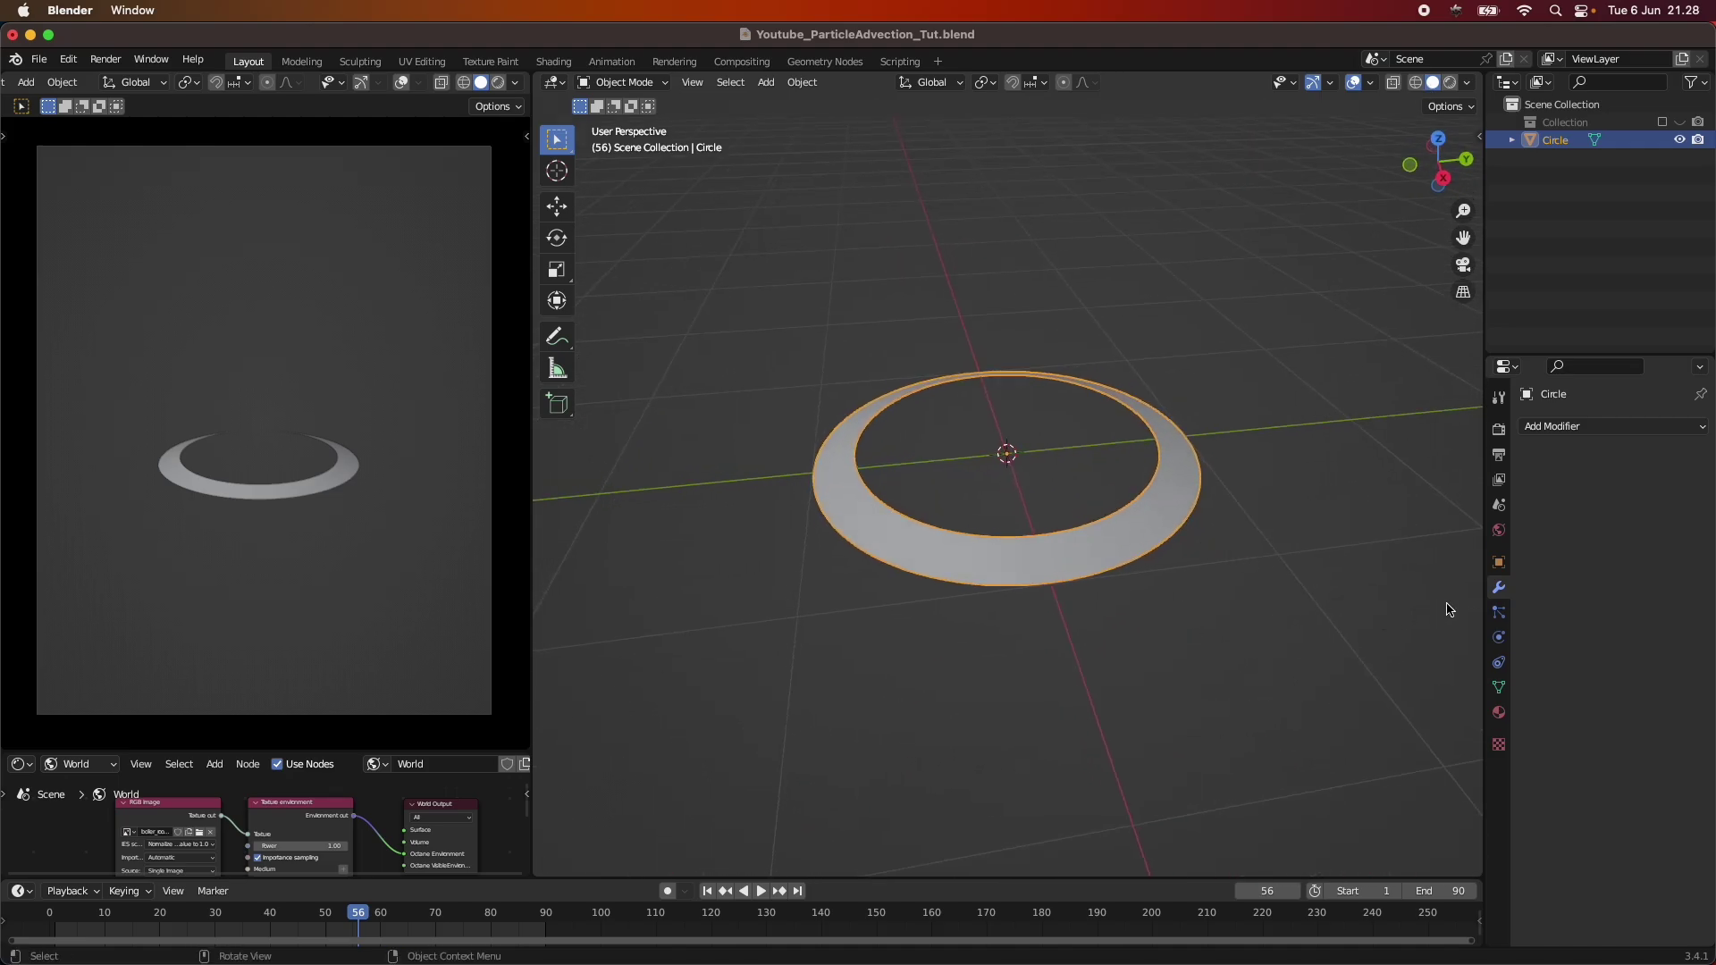
# Step: Add a particle system to the ring and preview its animation from frame 1
pyautogui.click(1499, 612)
pyautogui.click(1699, 428)
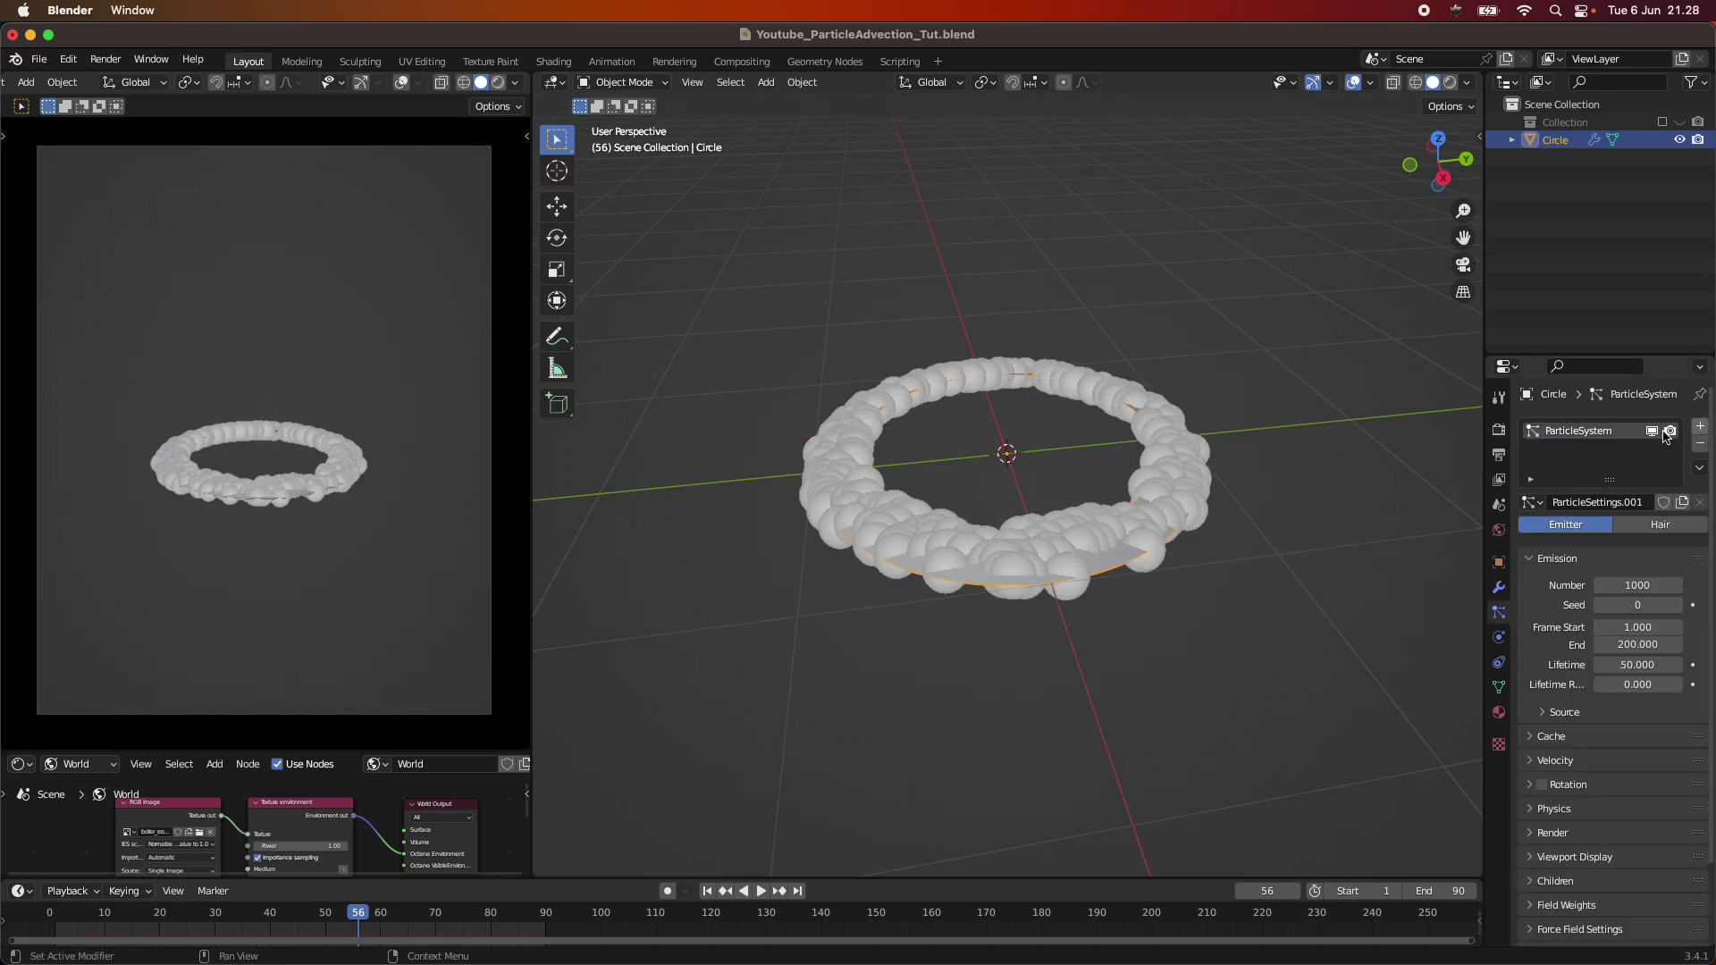
pyautogui.moveTo(1010, 581); pyautogui.dragTo(1111, 620, button='middle')
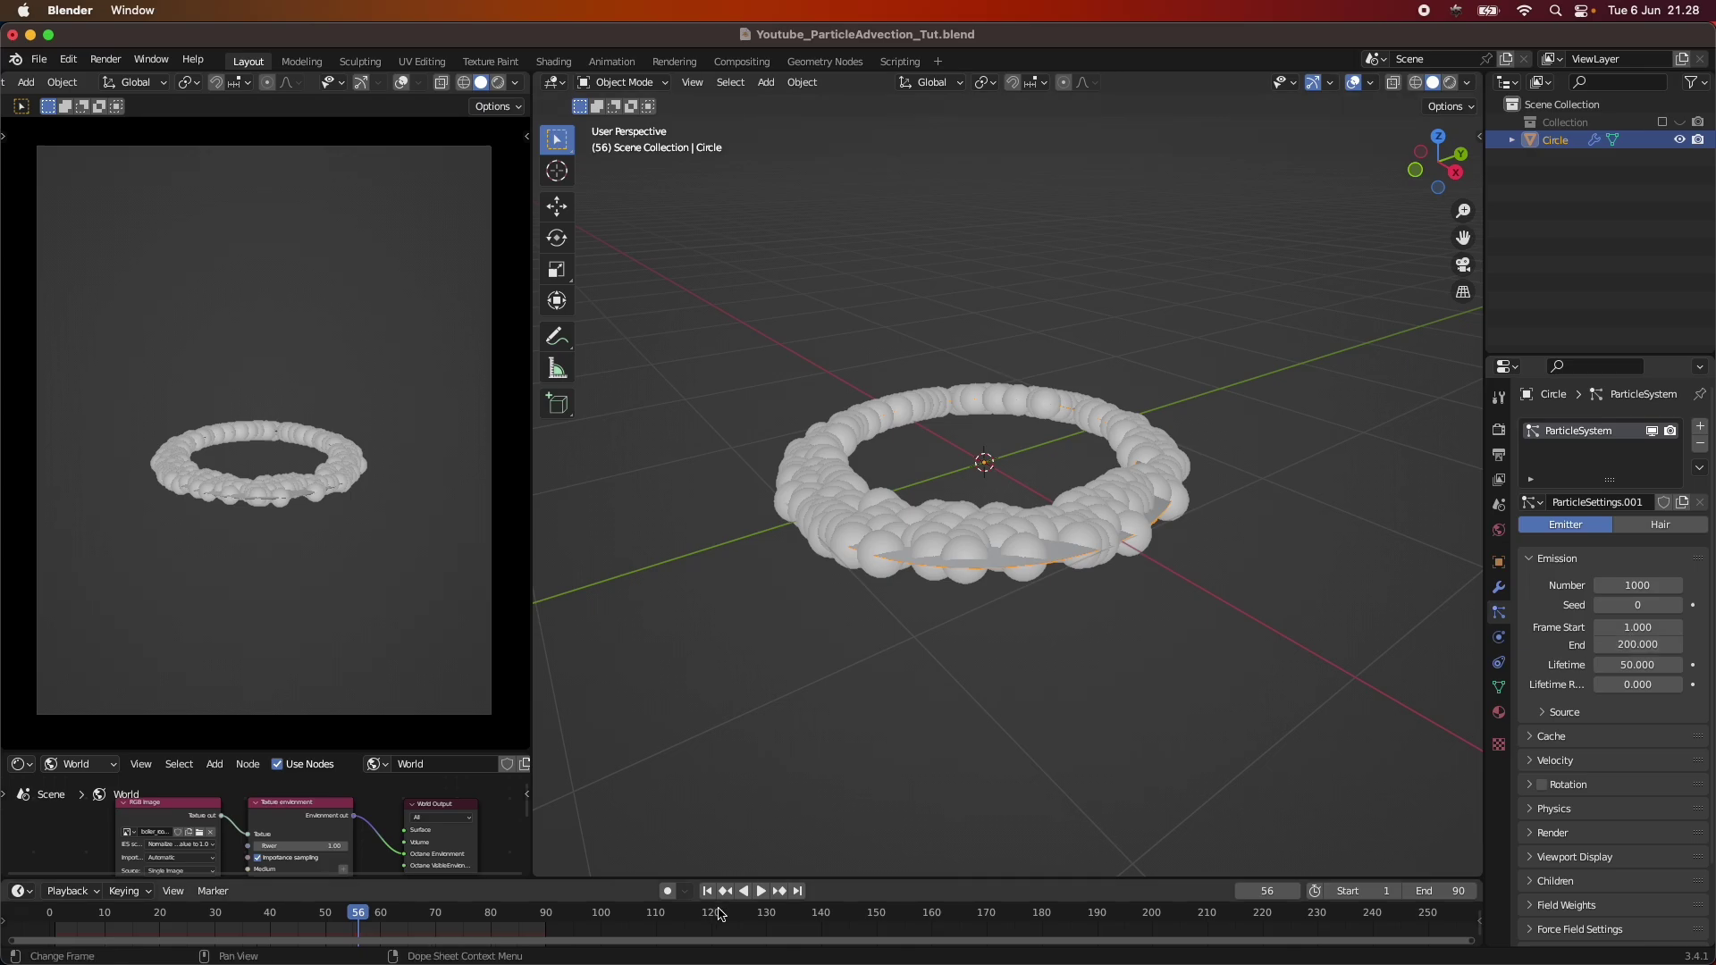
pyautogui.click(761, 891)
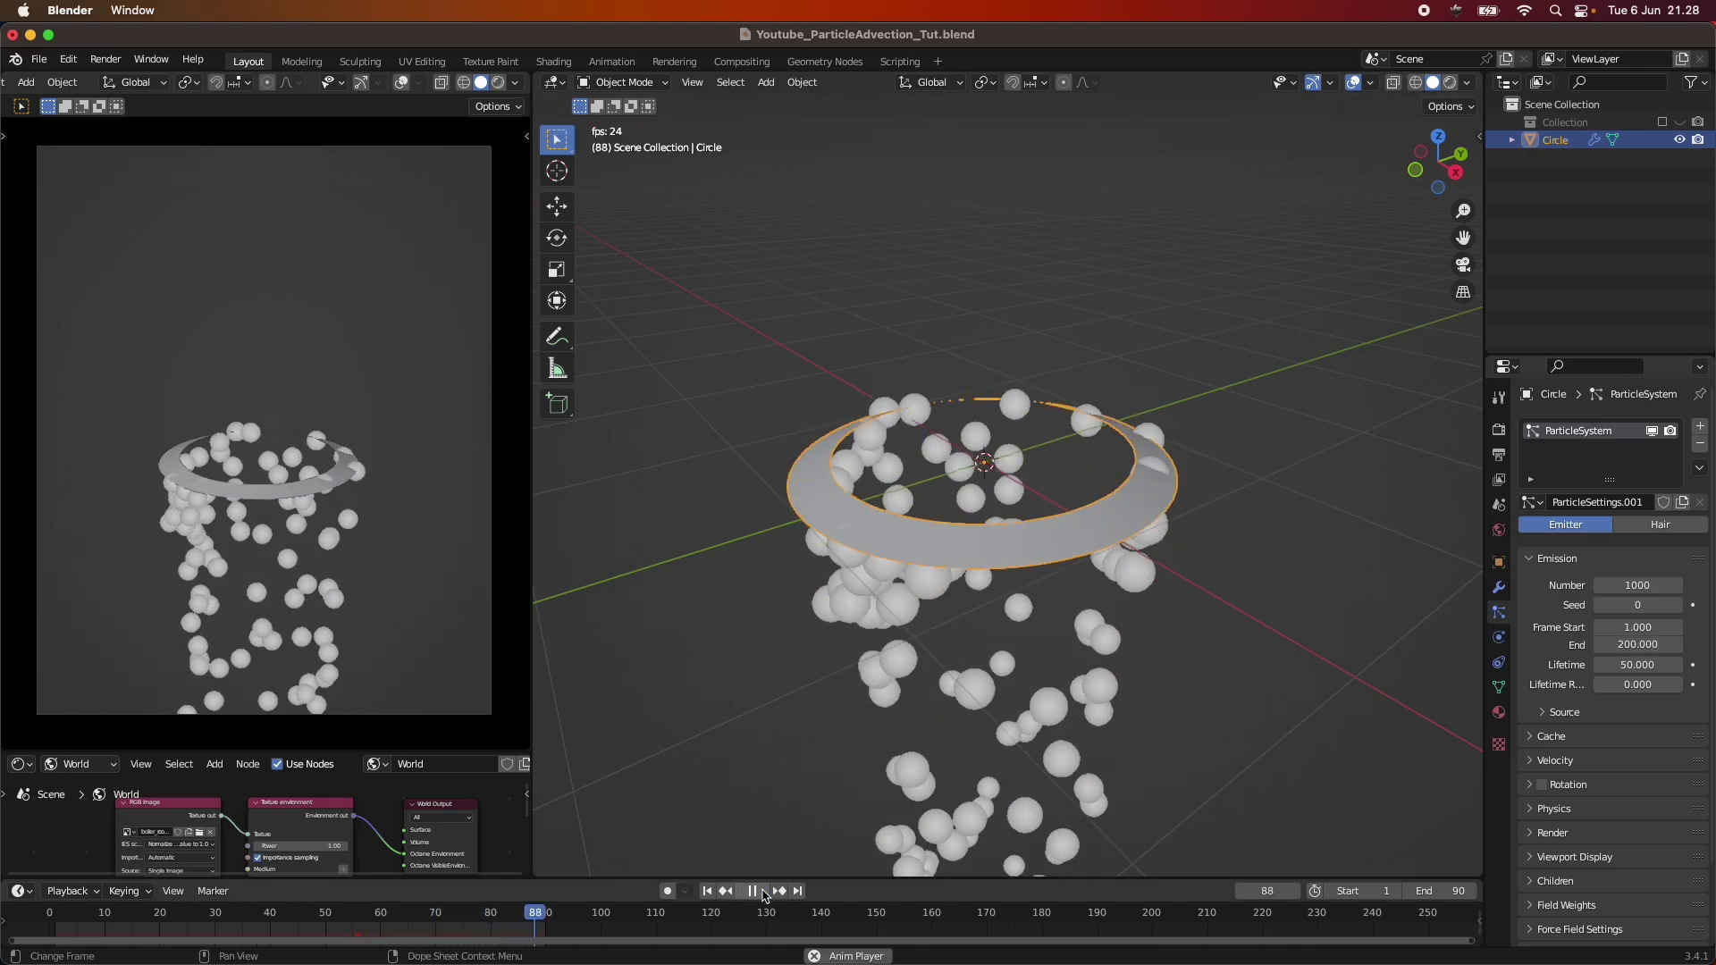
pyautogui.click(755, 892)
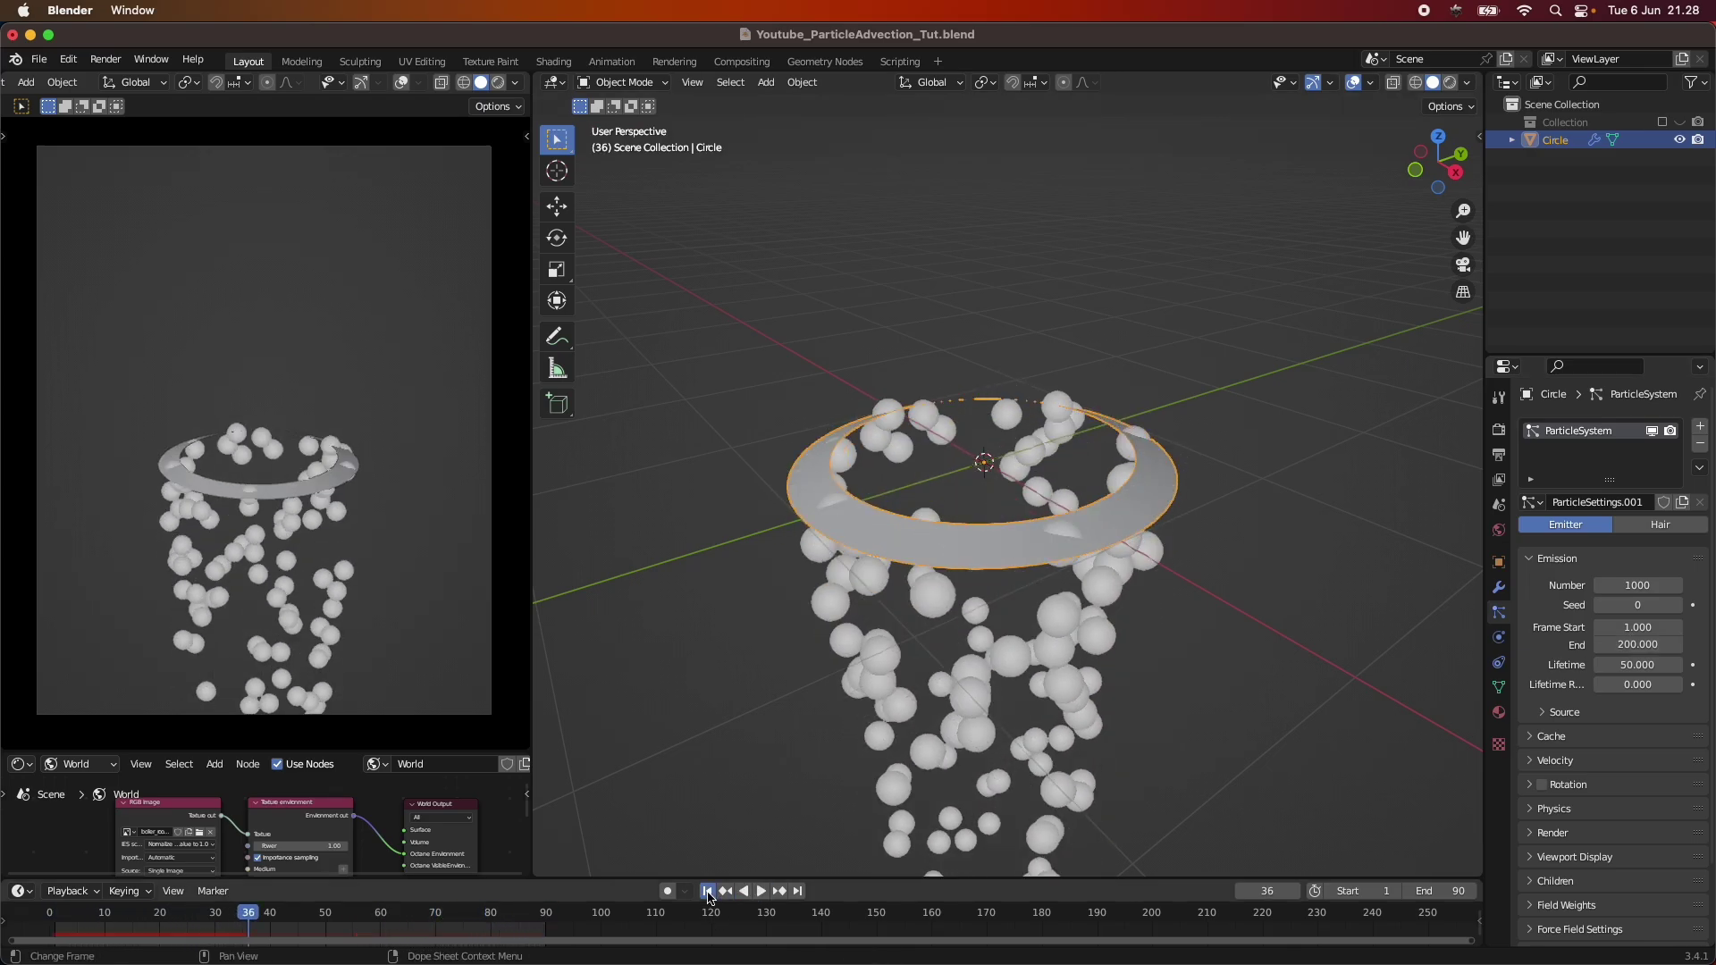
pyautogui.click(706, 891)
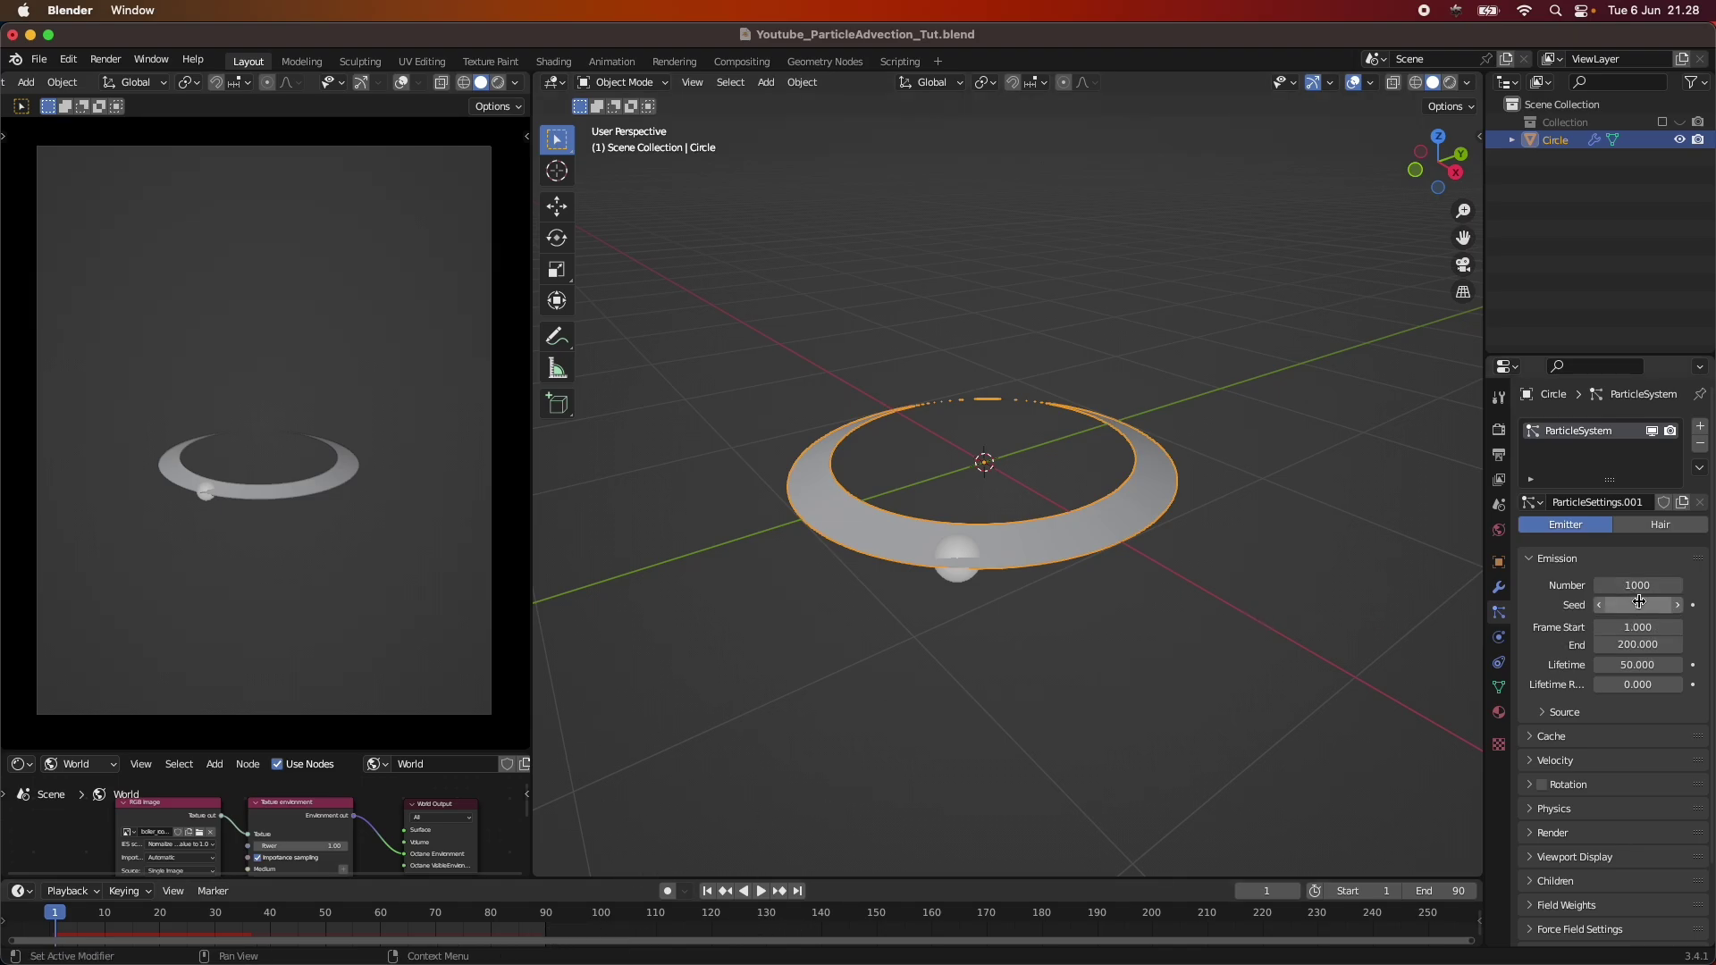
# Step: Set the emission End frame to 1 and the particle Lifetime to 50
pyautogui.click(1642, 643)
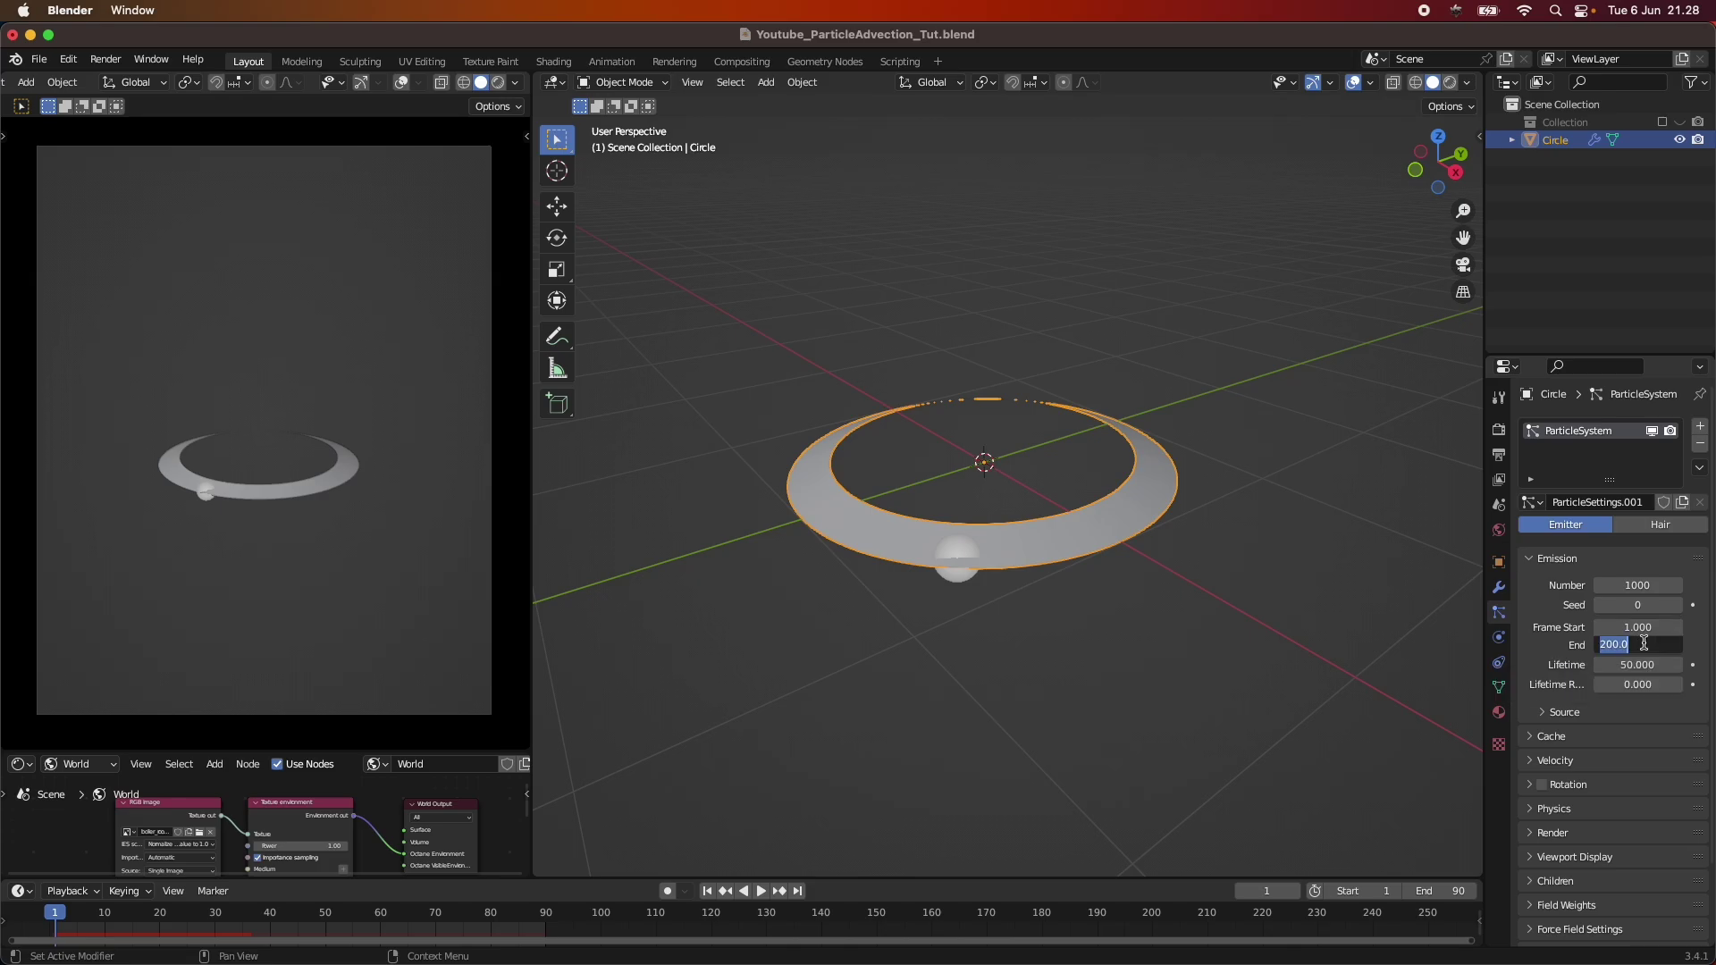
pyautogui.write('1')
pyautogui.press('Return')
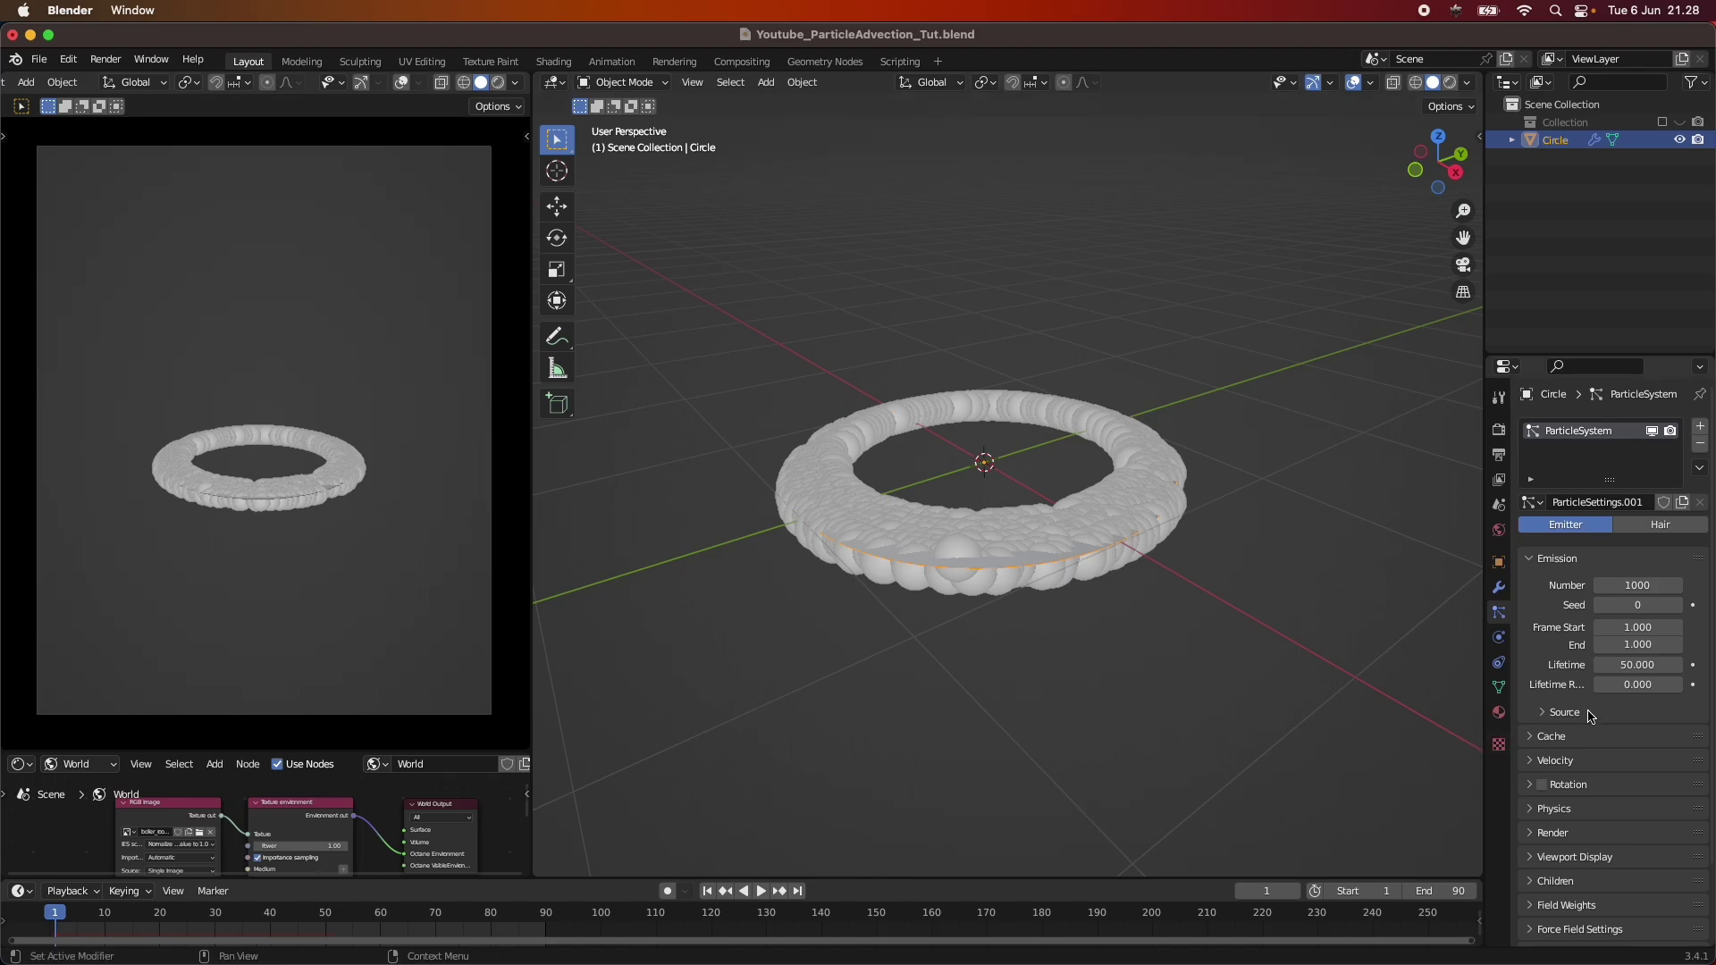
pyautogui.doubleClick(1649, 668)
pyautogui.write('50')
pyautogui.press('Return')
# Step: Set the particles' Normal velocity to 0 m/s in the Velocity panel
pyautogui.click(1544, 712)
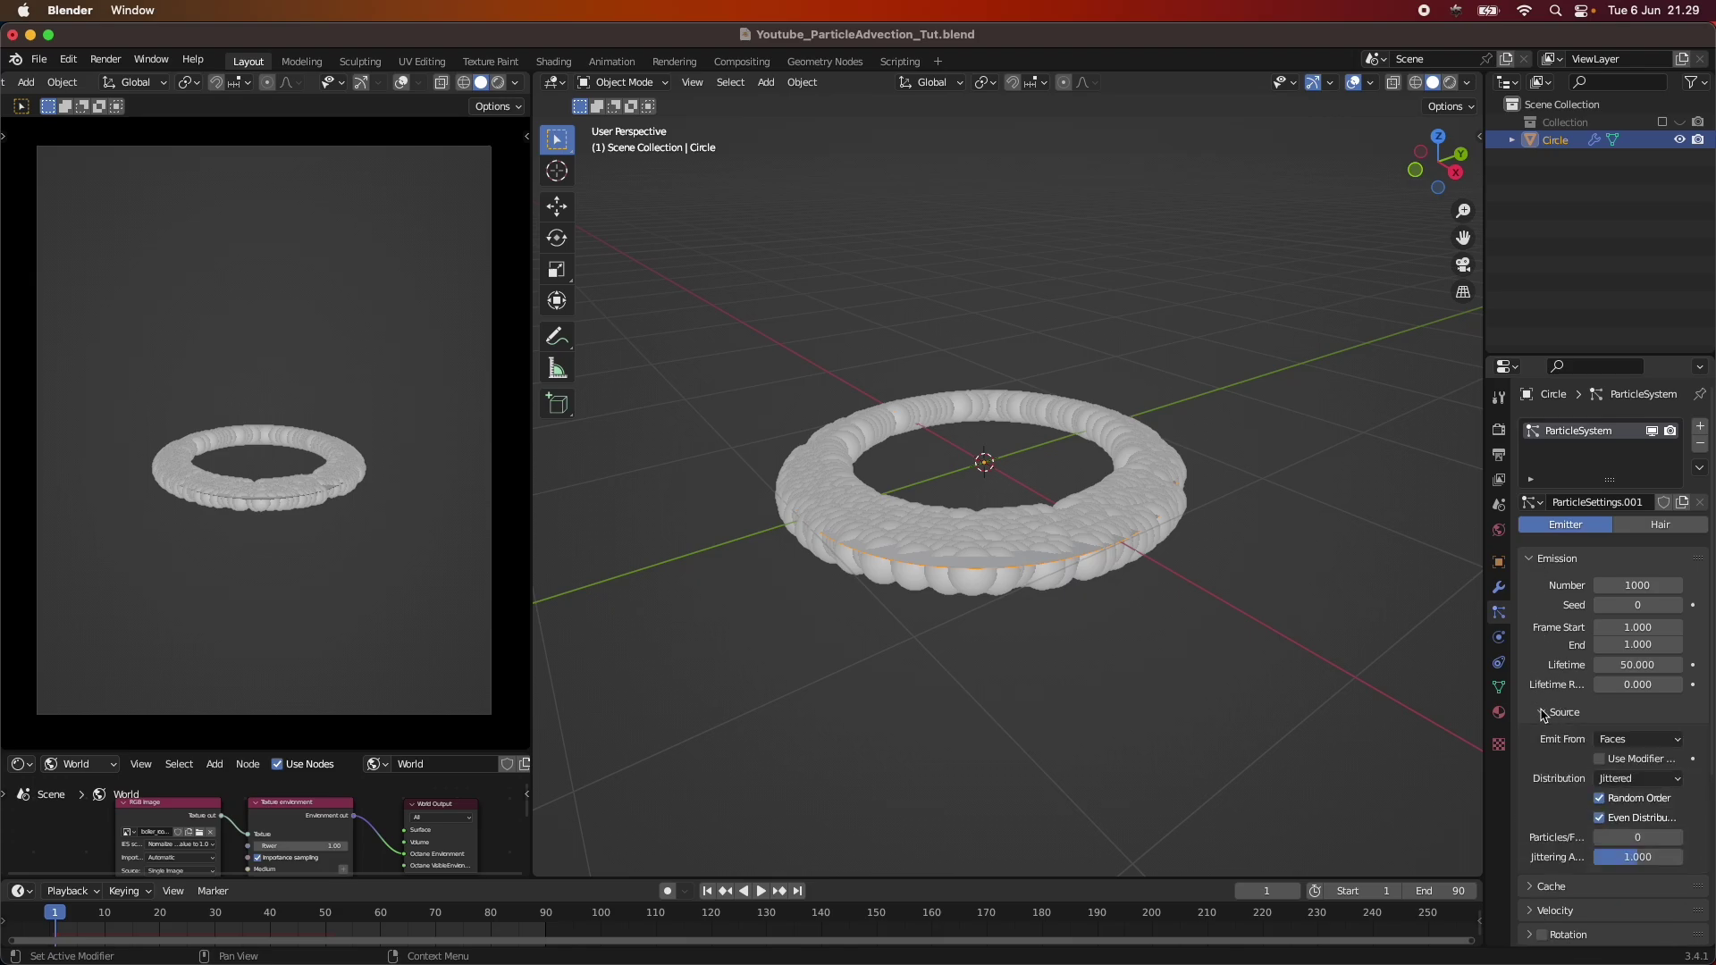
pyautogui.click(1543, 712)
pyautogui.click(1542, 561)
pyautogui.click(1530, 584)
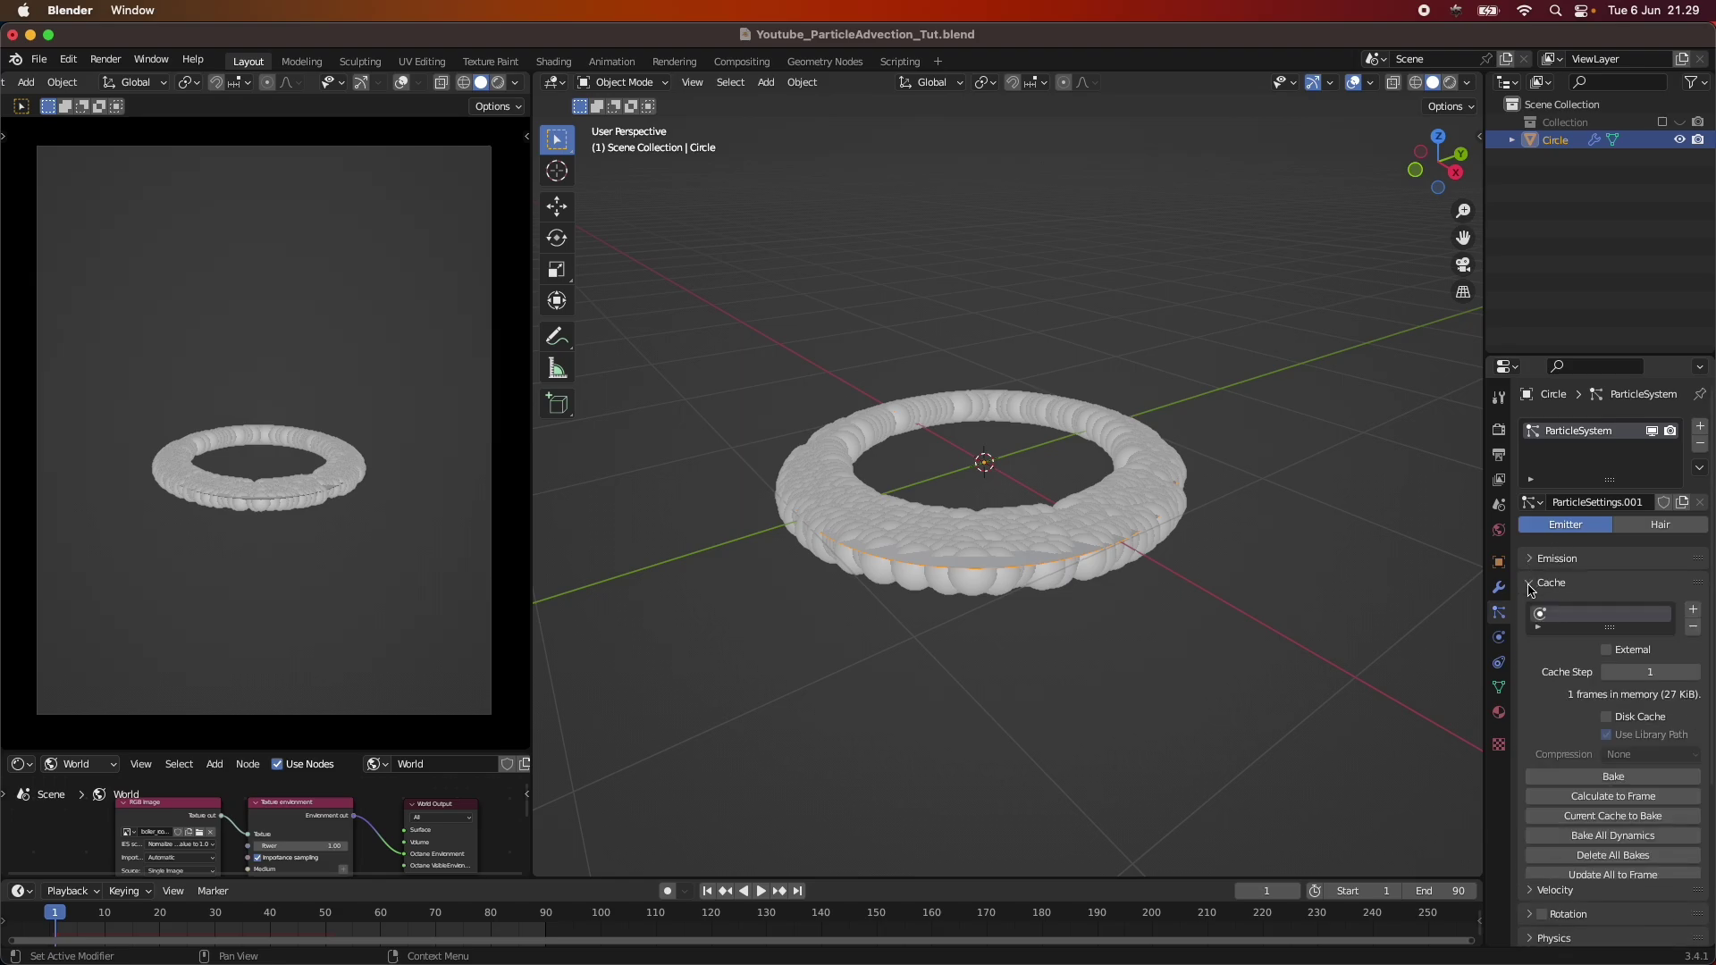
pyautogui.click(1531, 586)
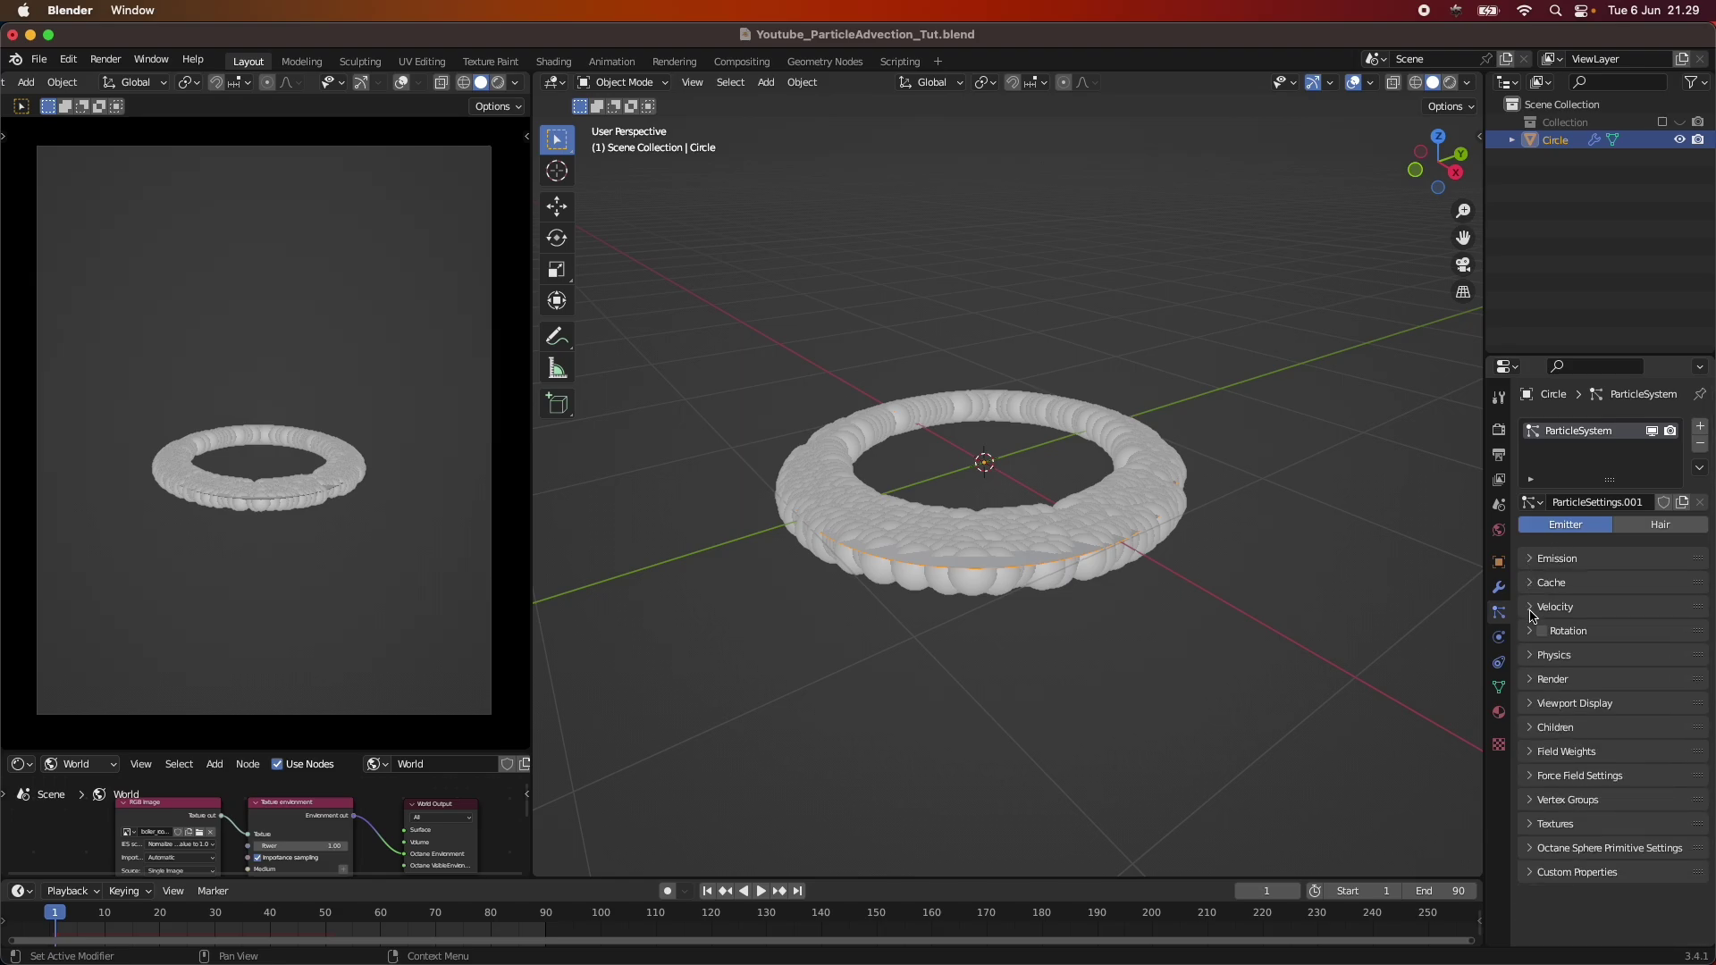
pyautogui.click(1533, 610)
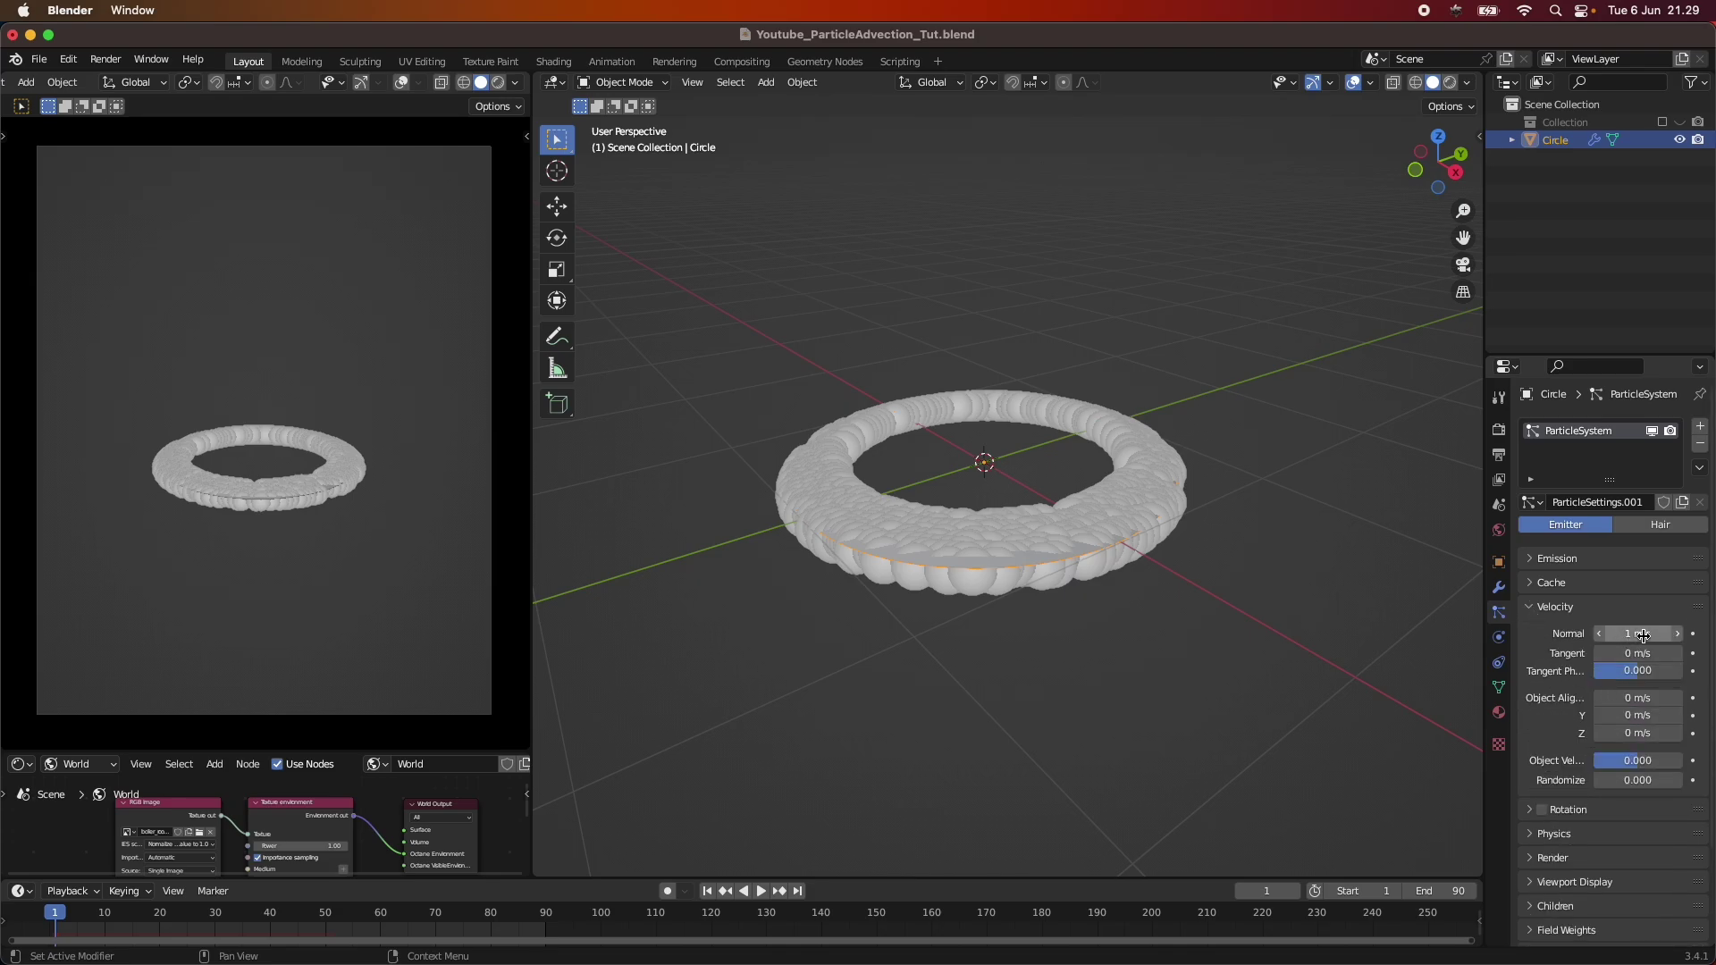
pyautogui.click(1643, 636)
pyautogui.write('0')
pyautogui.press('Return')
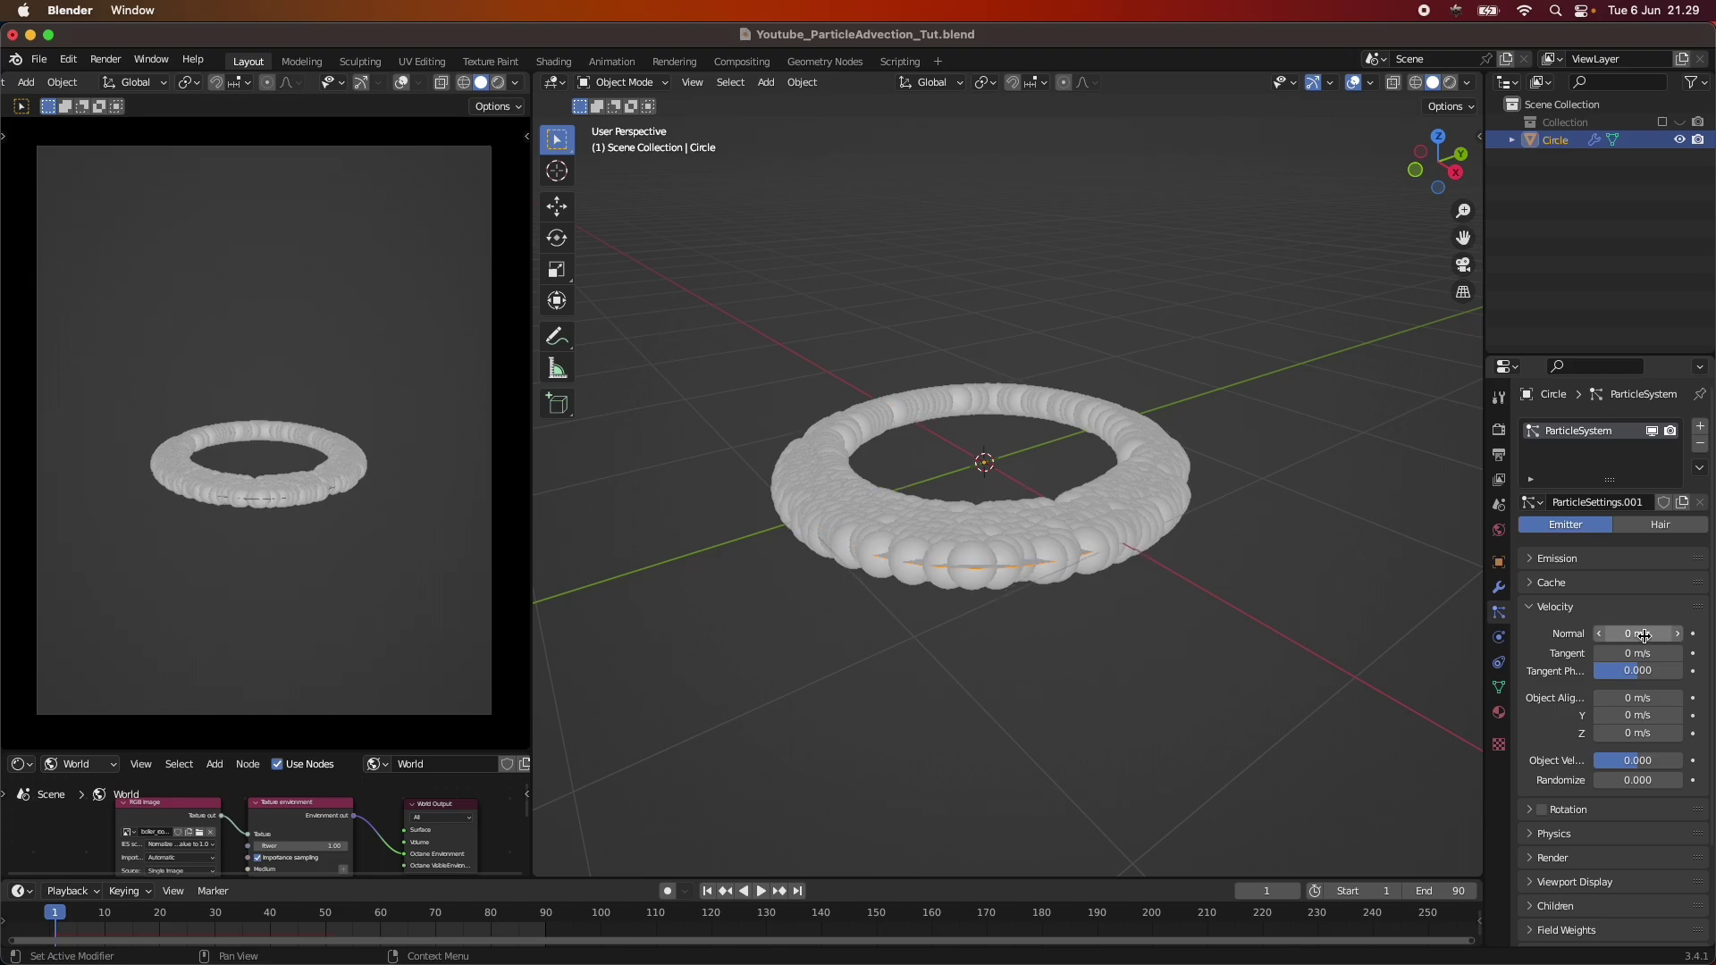
# Step: Play back the particle animation to check it, review Field Weights, and pause at frame 34
pyautogui.press('space')
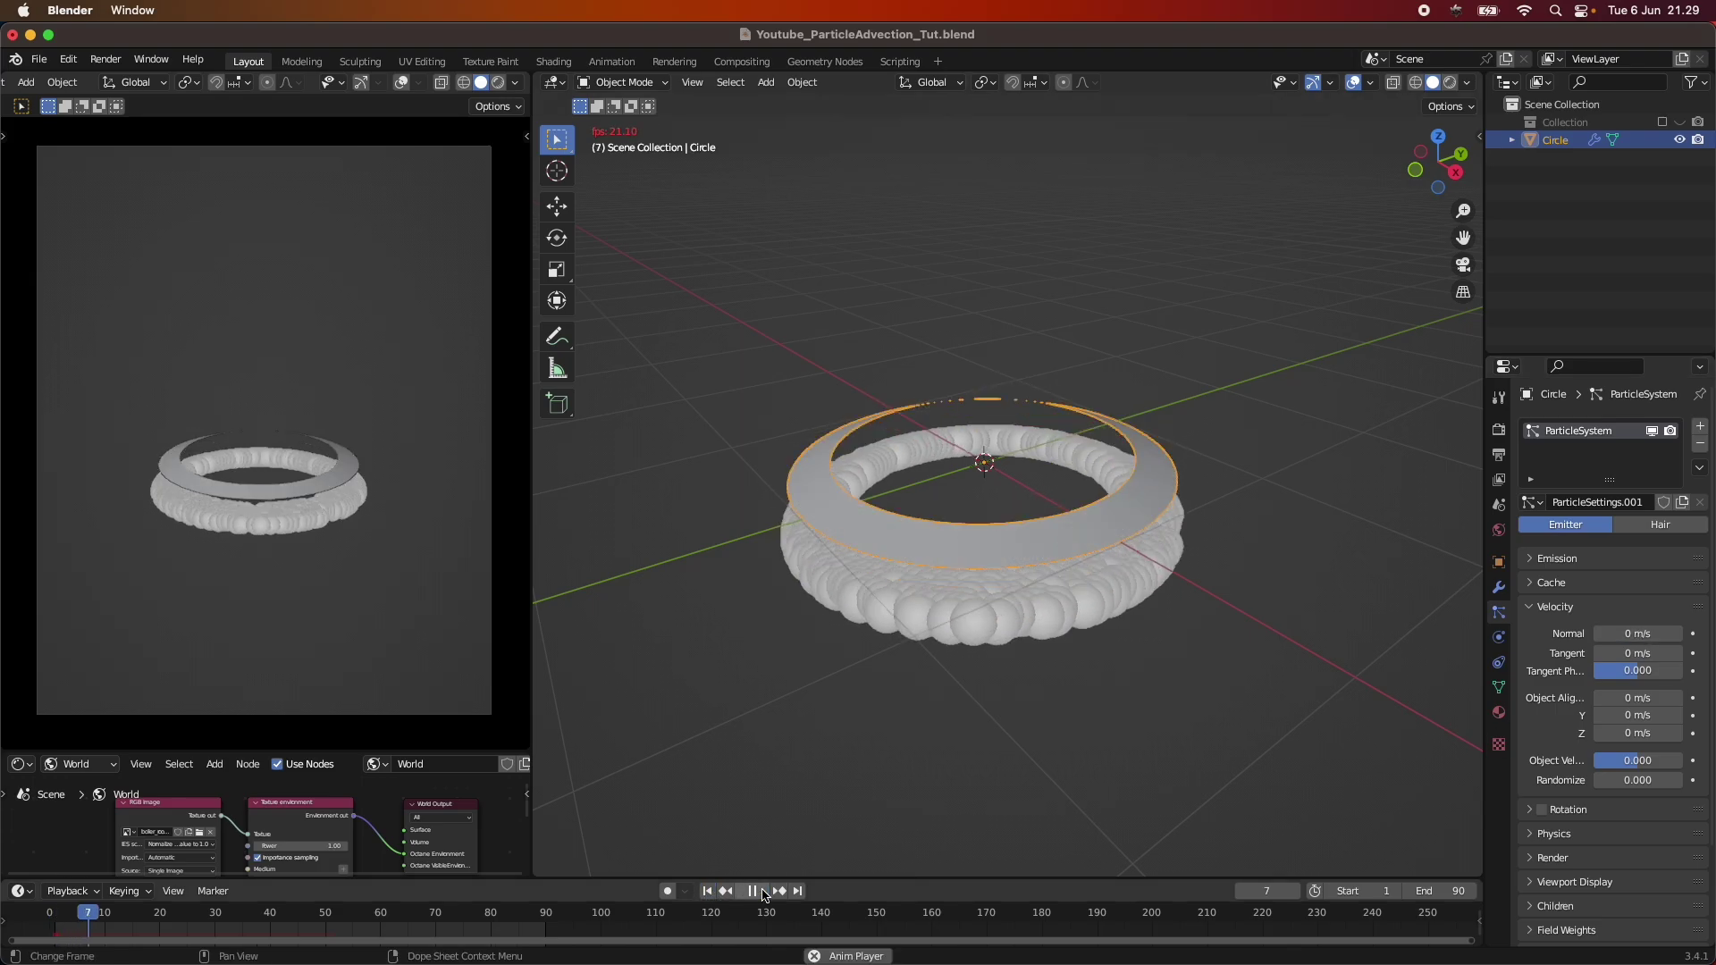
pyautogui.press('space')
pyautogui.click(707, 892)
pyautogui.press('space')
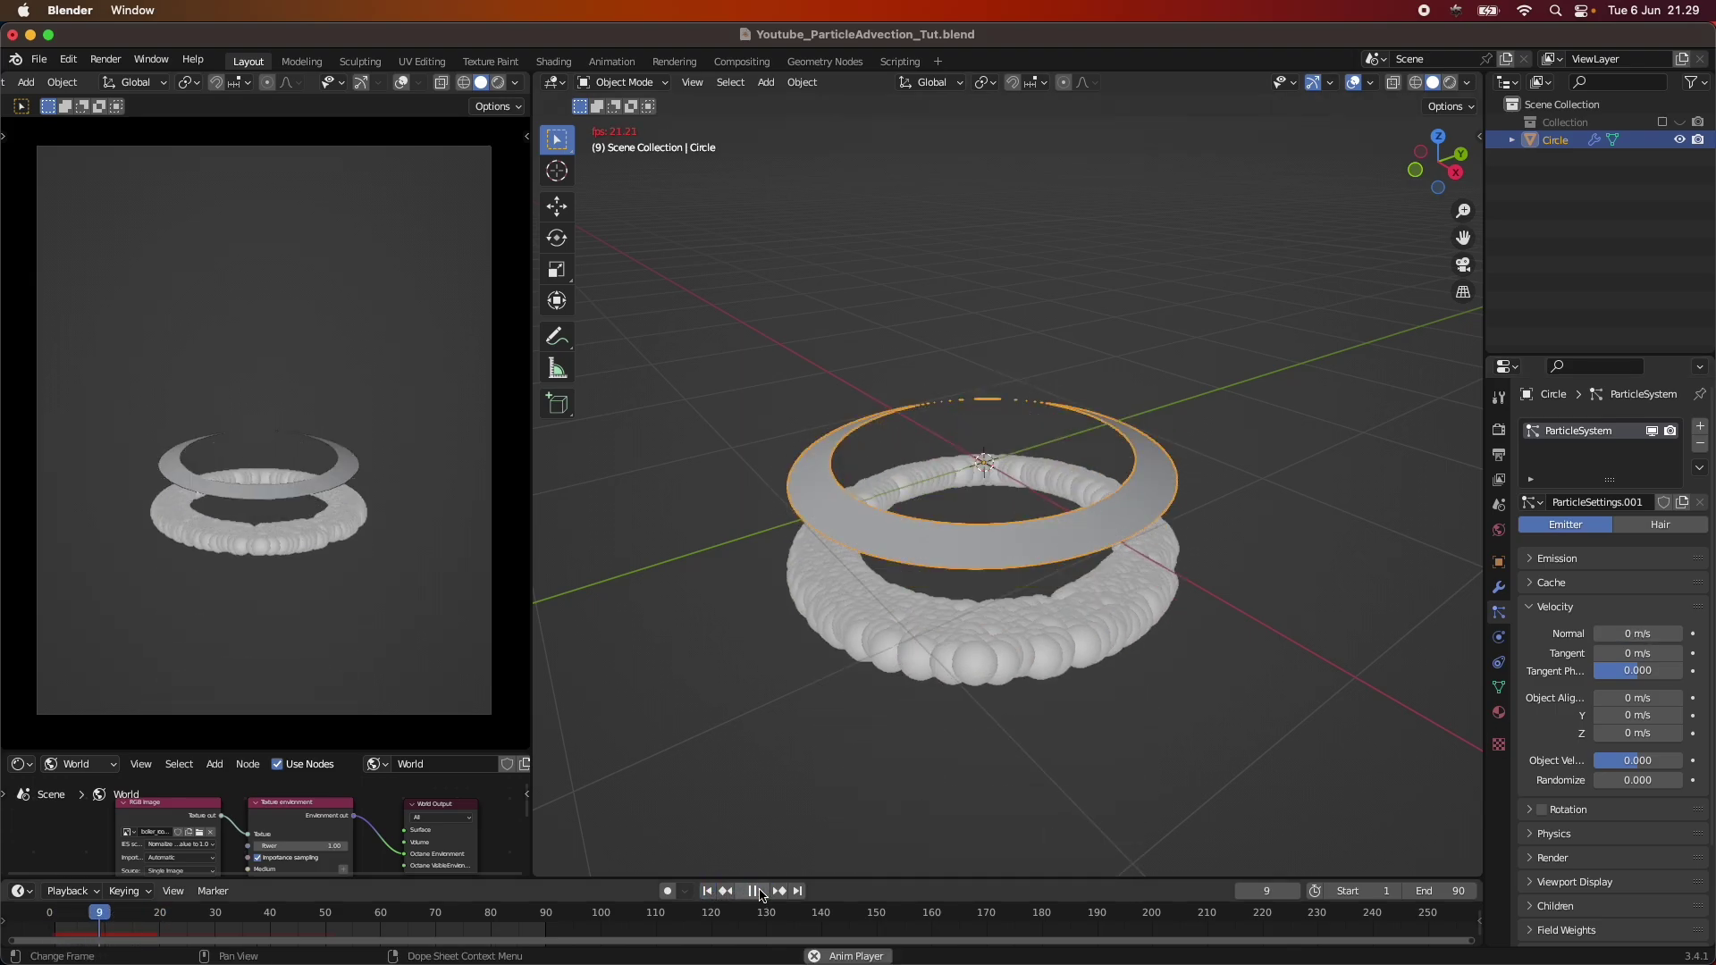
pyautogui.press('space')
pyautogui.click(708, 892)
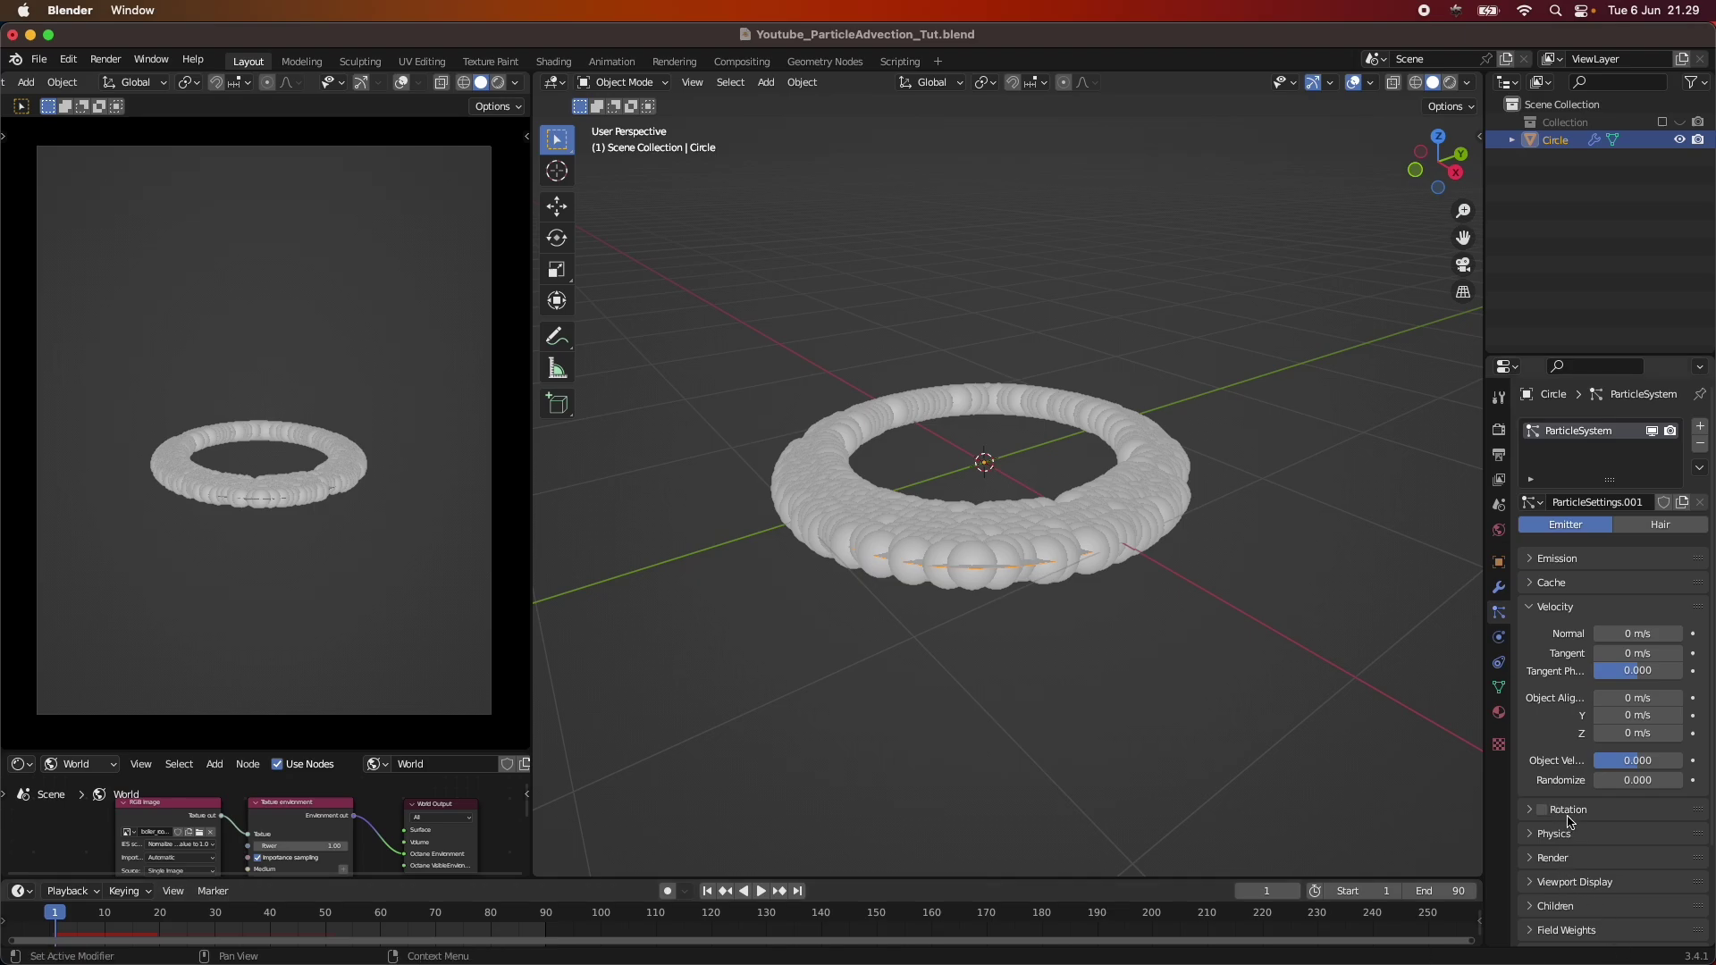
pyautogui.click(1538, 608)
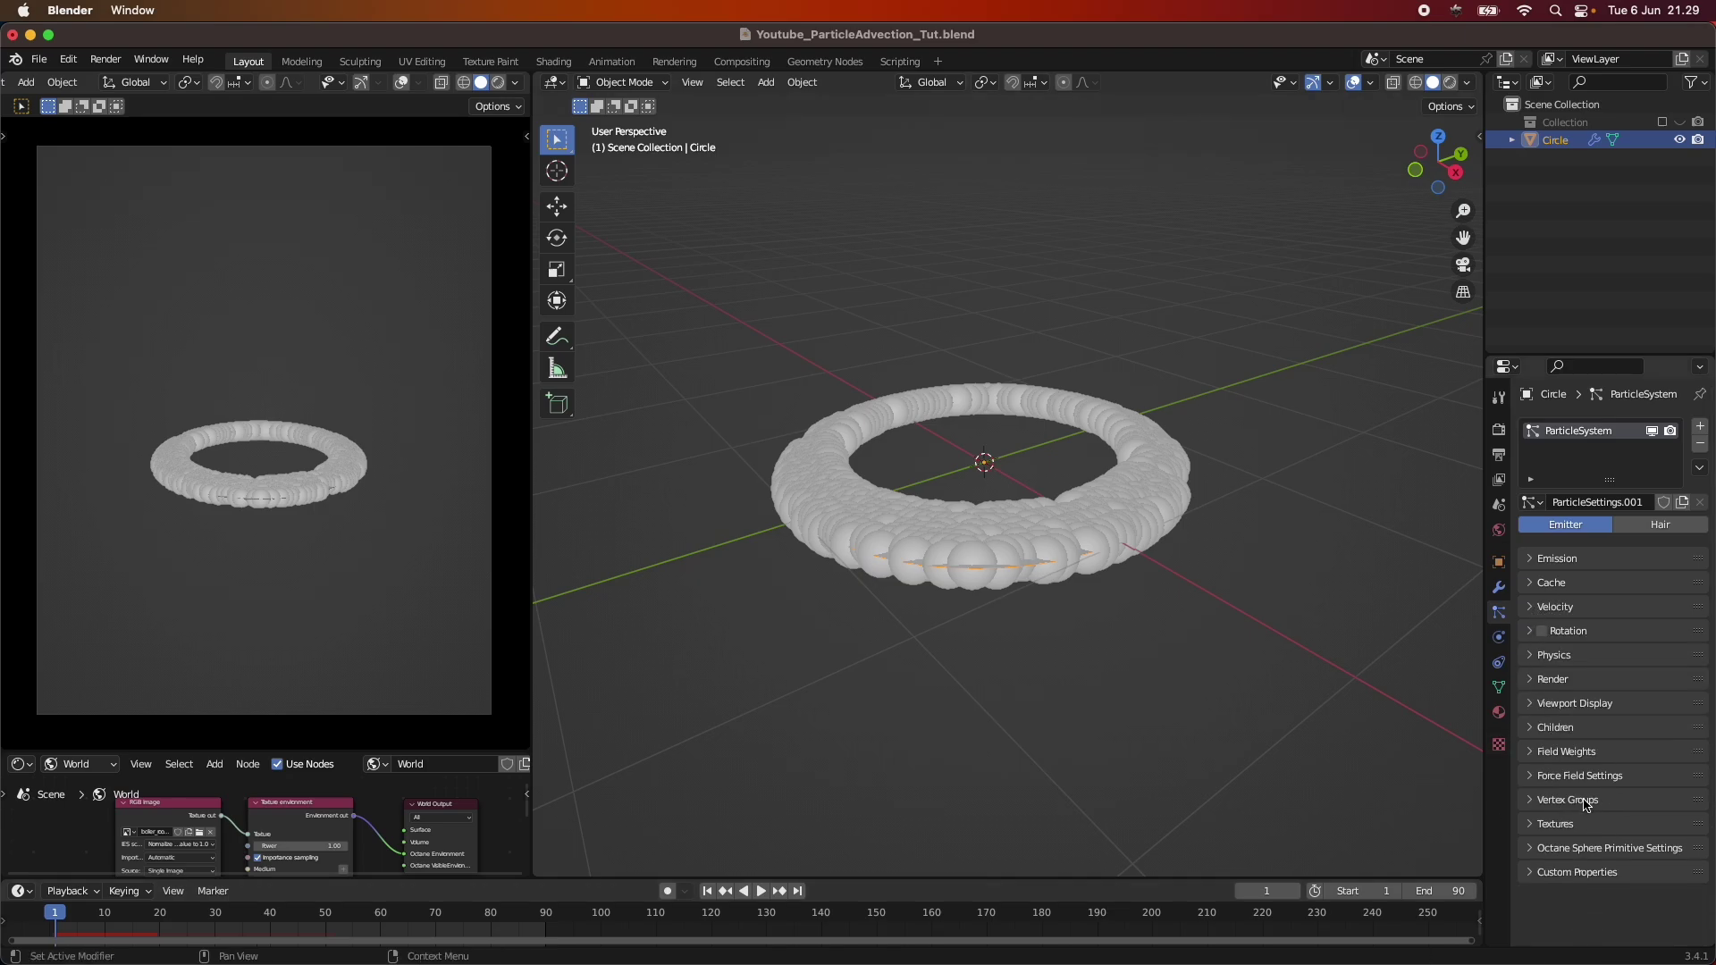
pyautogui.click(1537, 753)
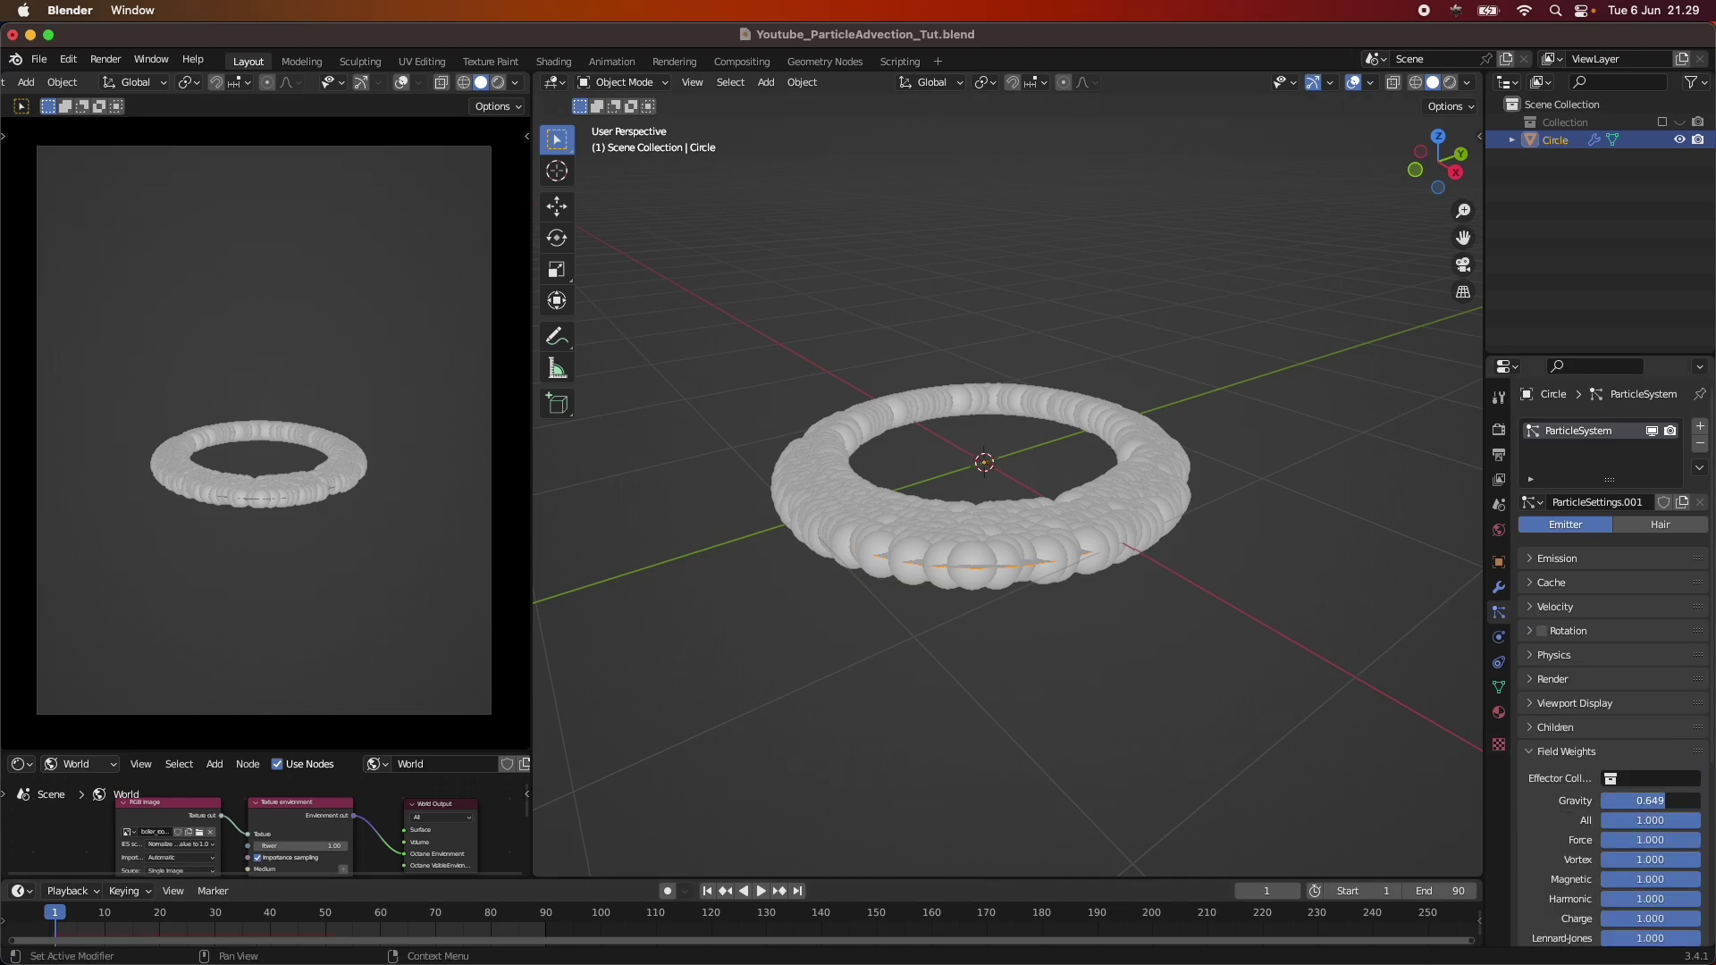
pyautogui.click(1537, 755)
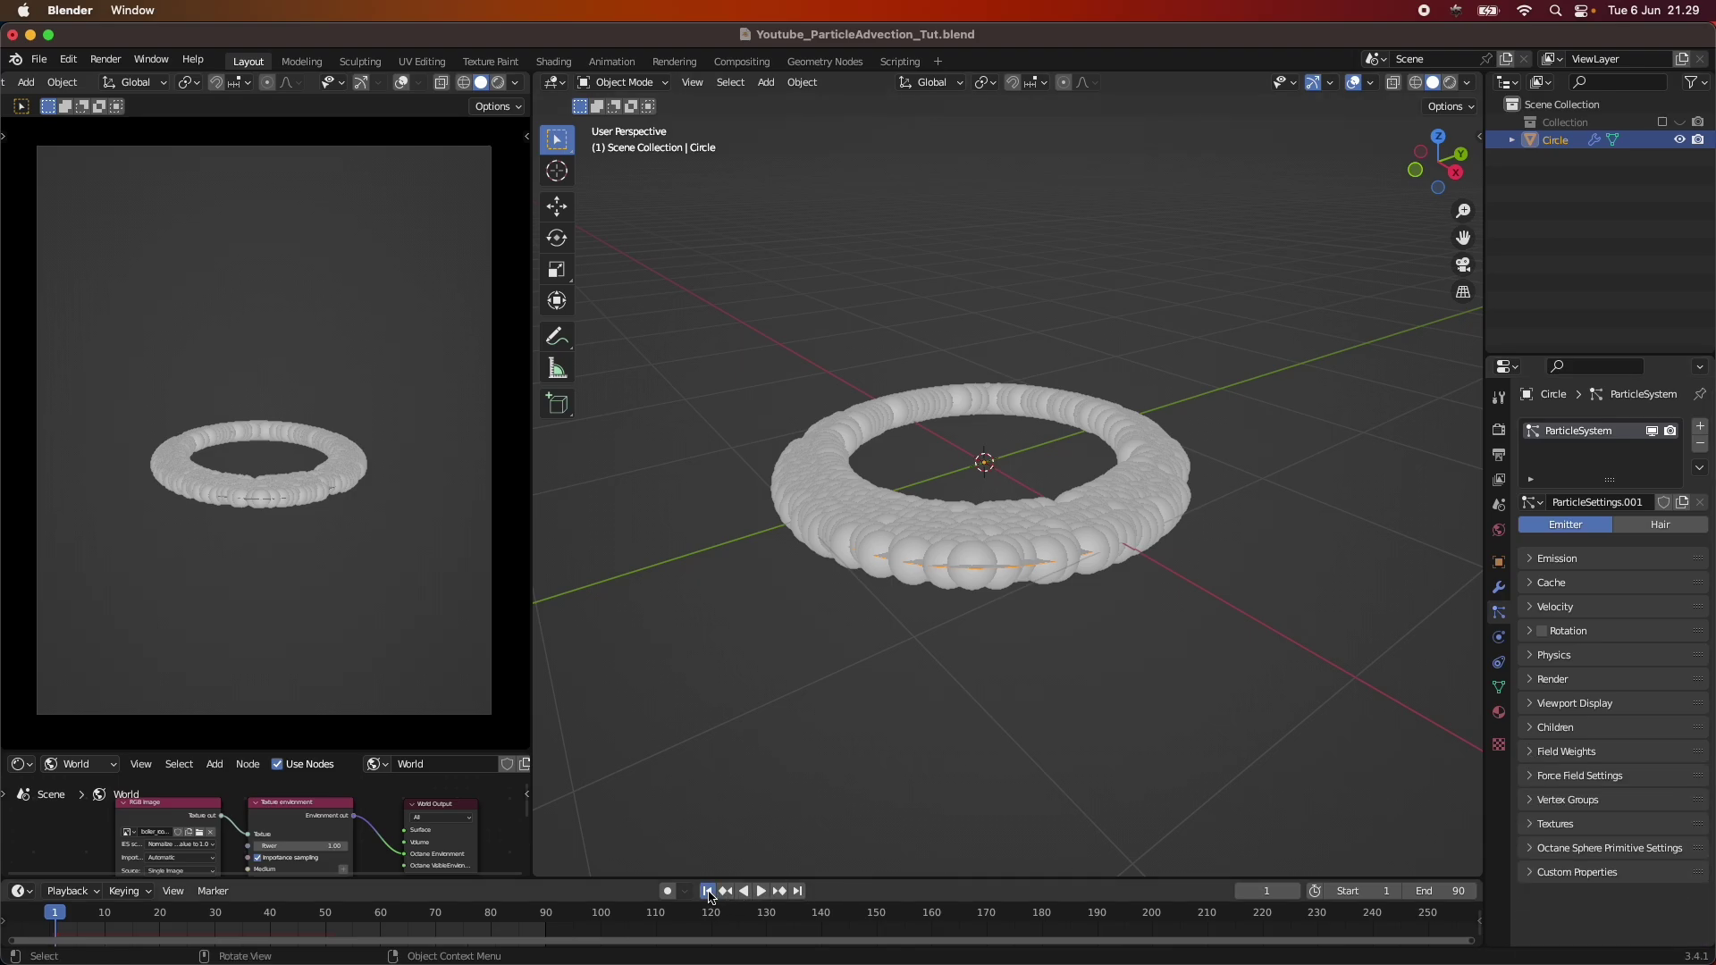
pyautogui.click(766, 893)
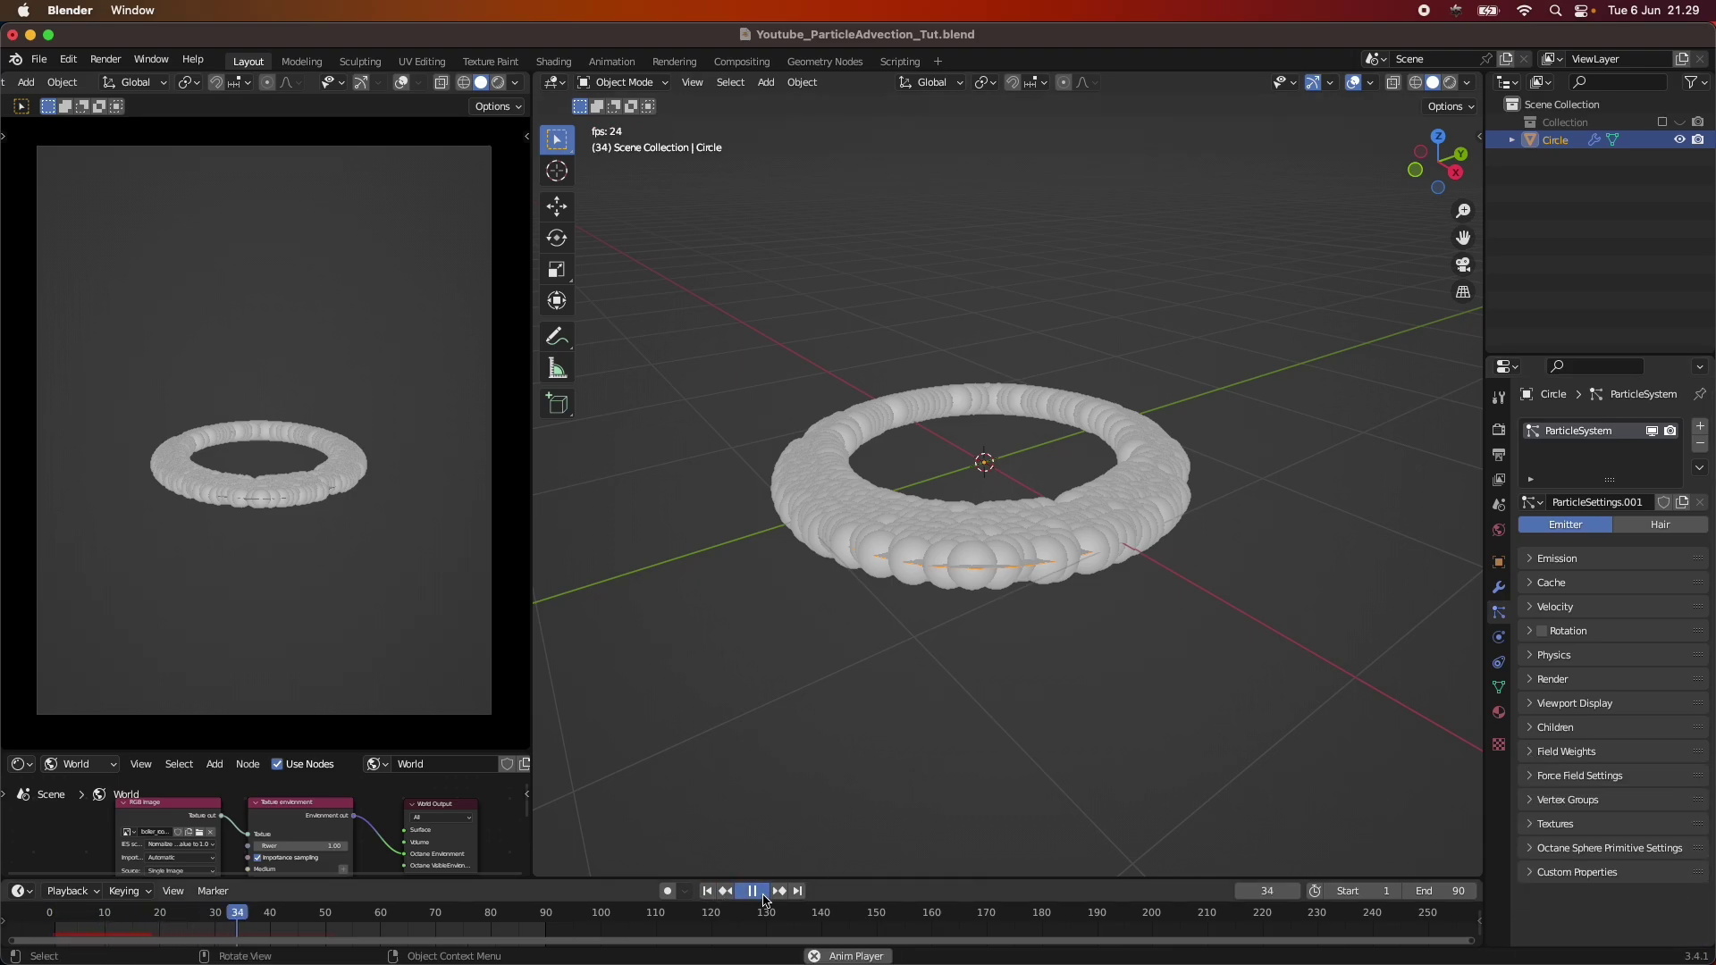
pyautogui.click(753, 890)
# Step: Display the particles as Points with a size of 0.025 m
pyautogui.click(708, 892)
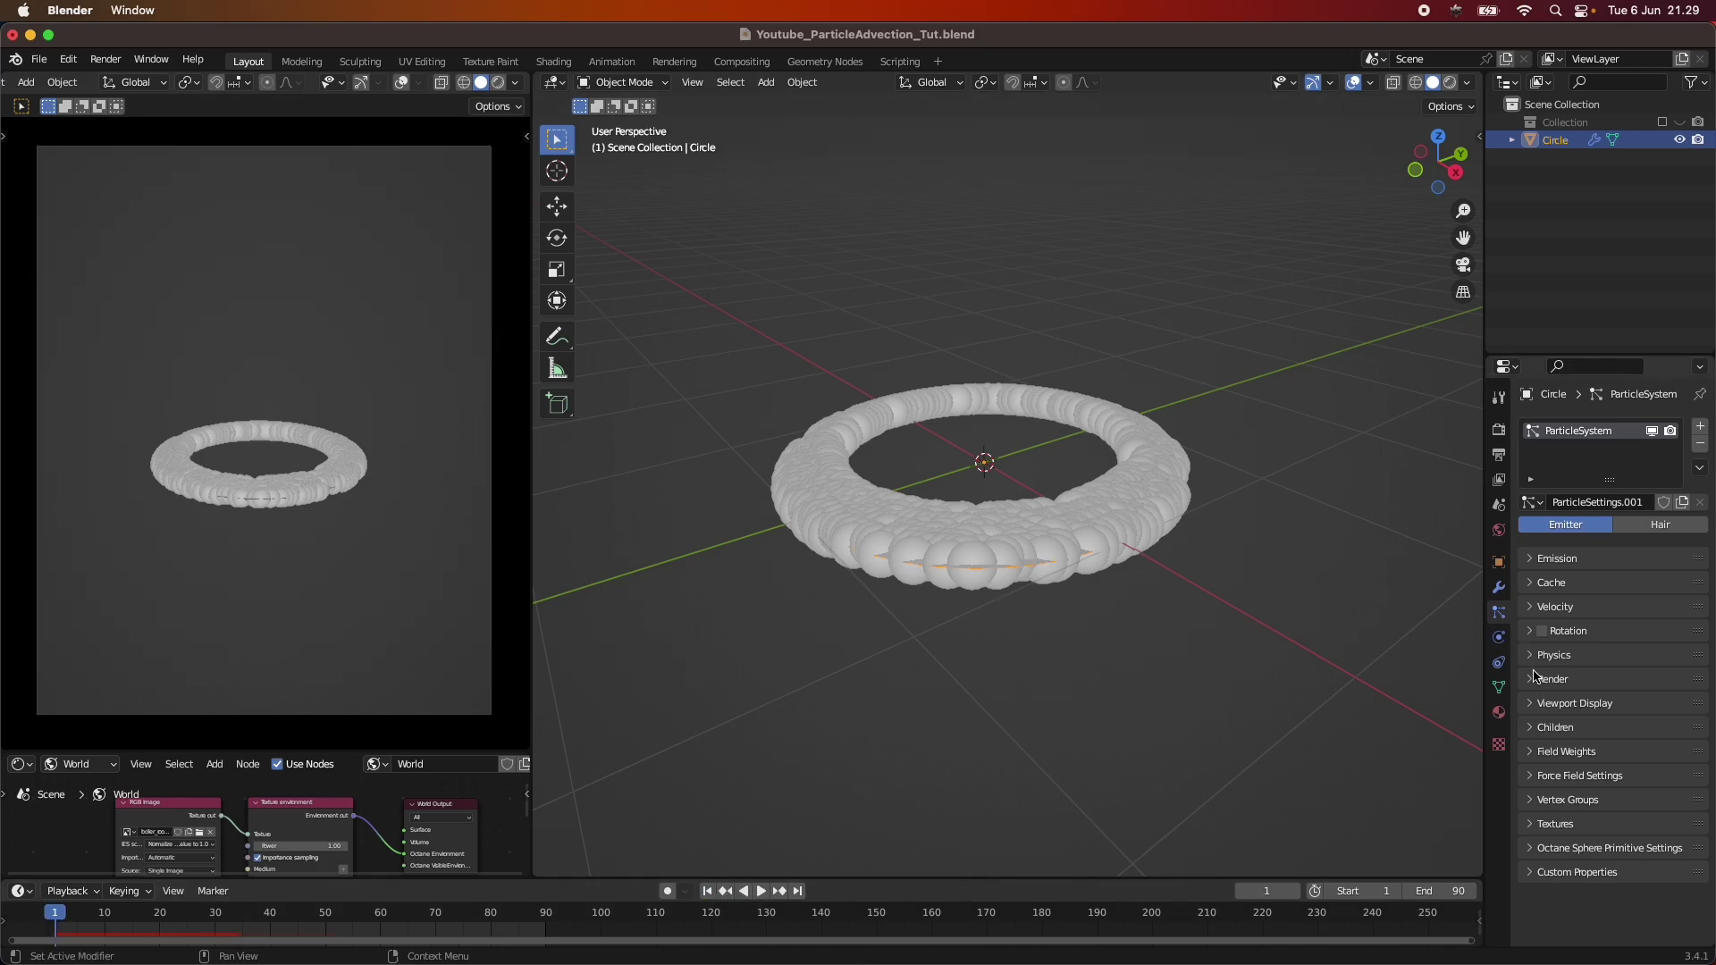
pyautogui.click(1541, 703)
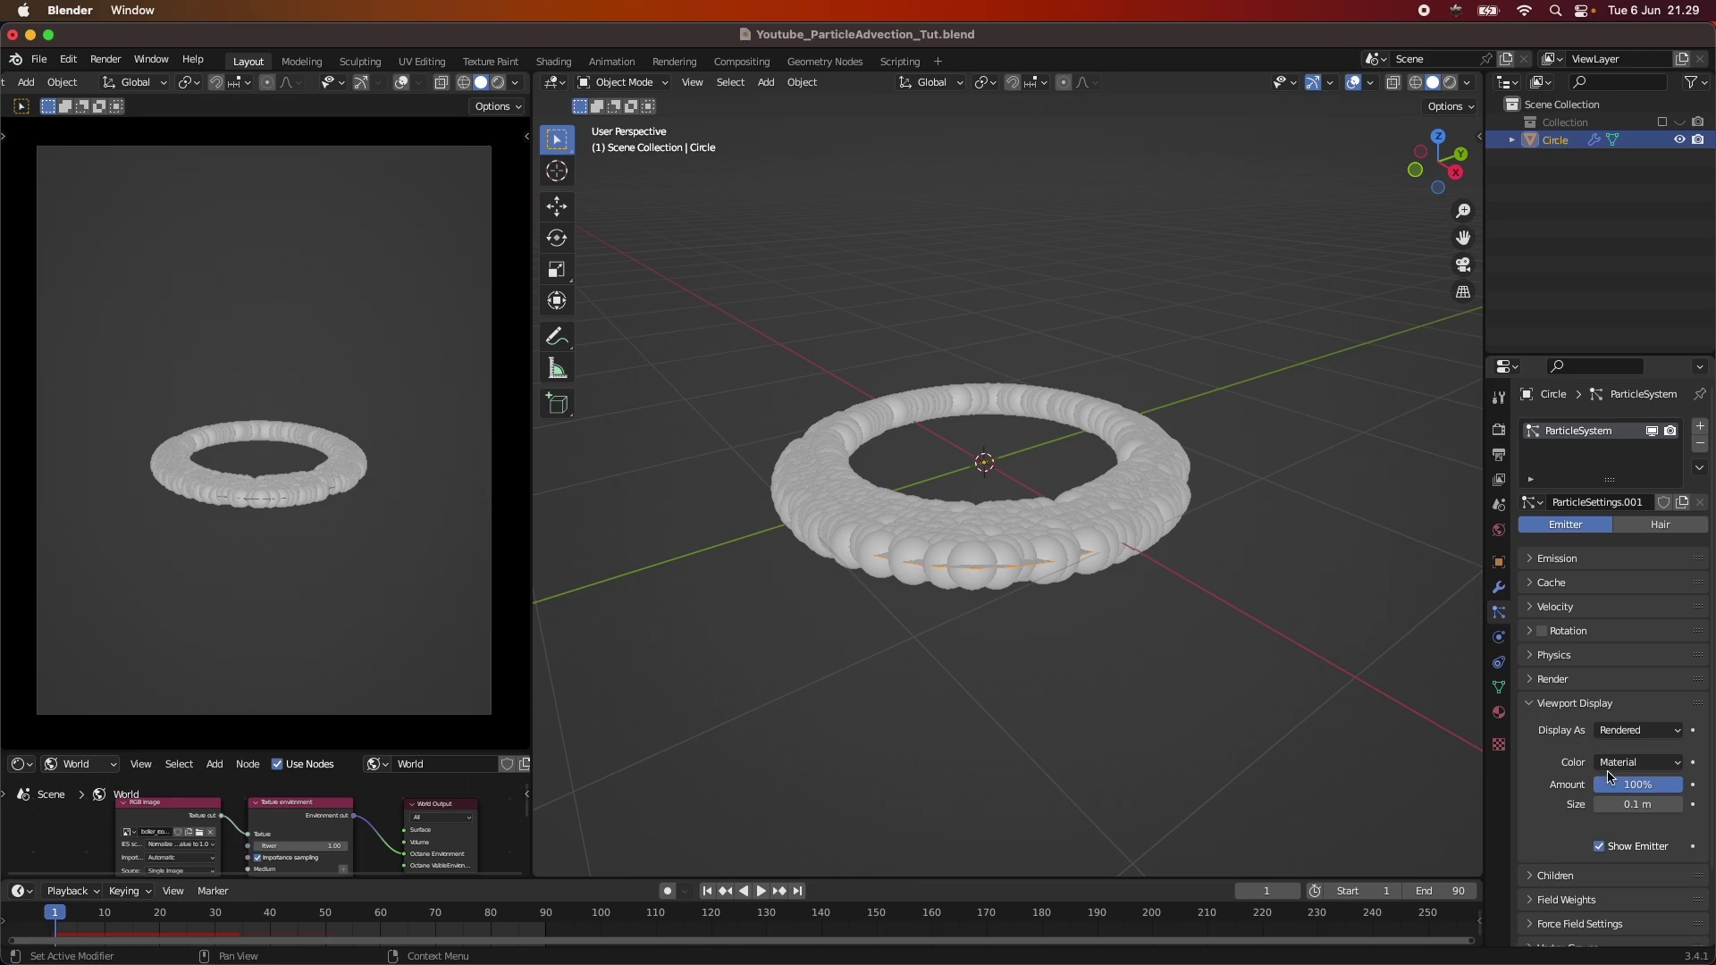
pyautogui.click(1634, 730)
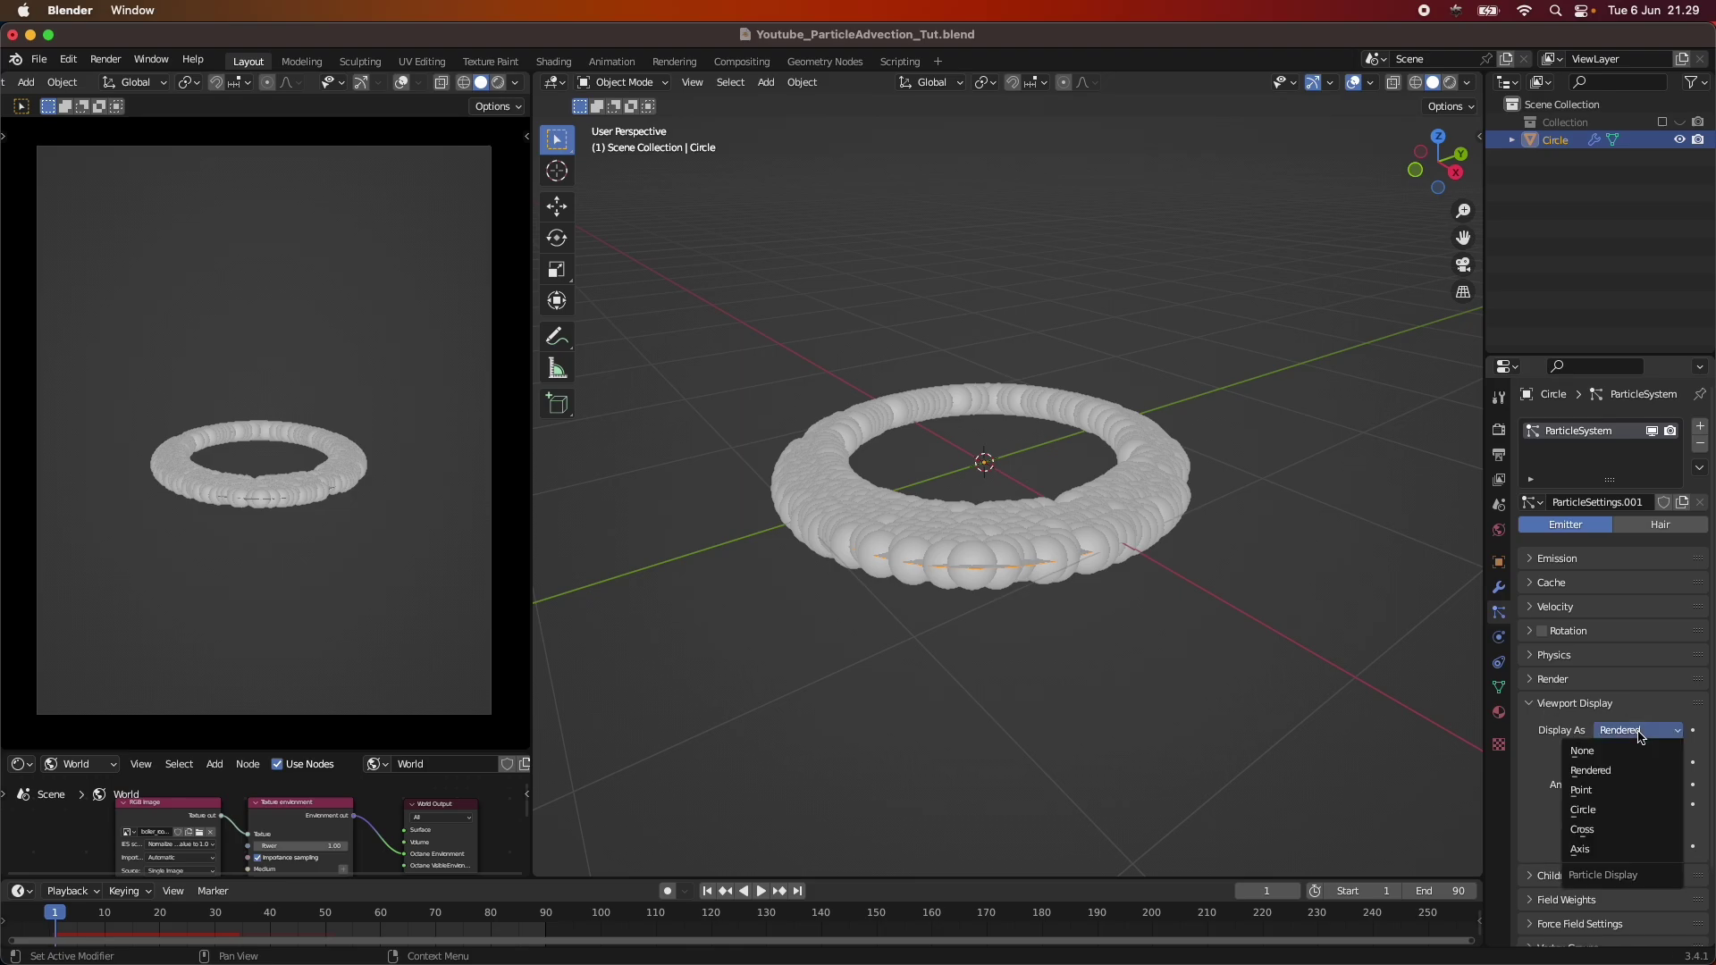
pyautogui.click(1636, 804)
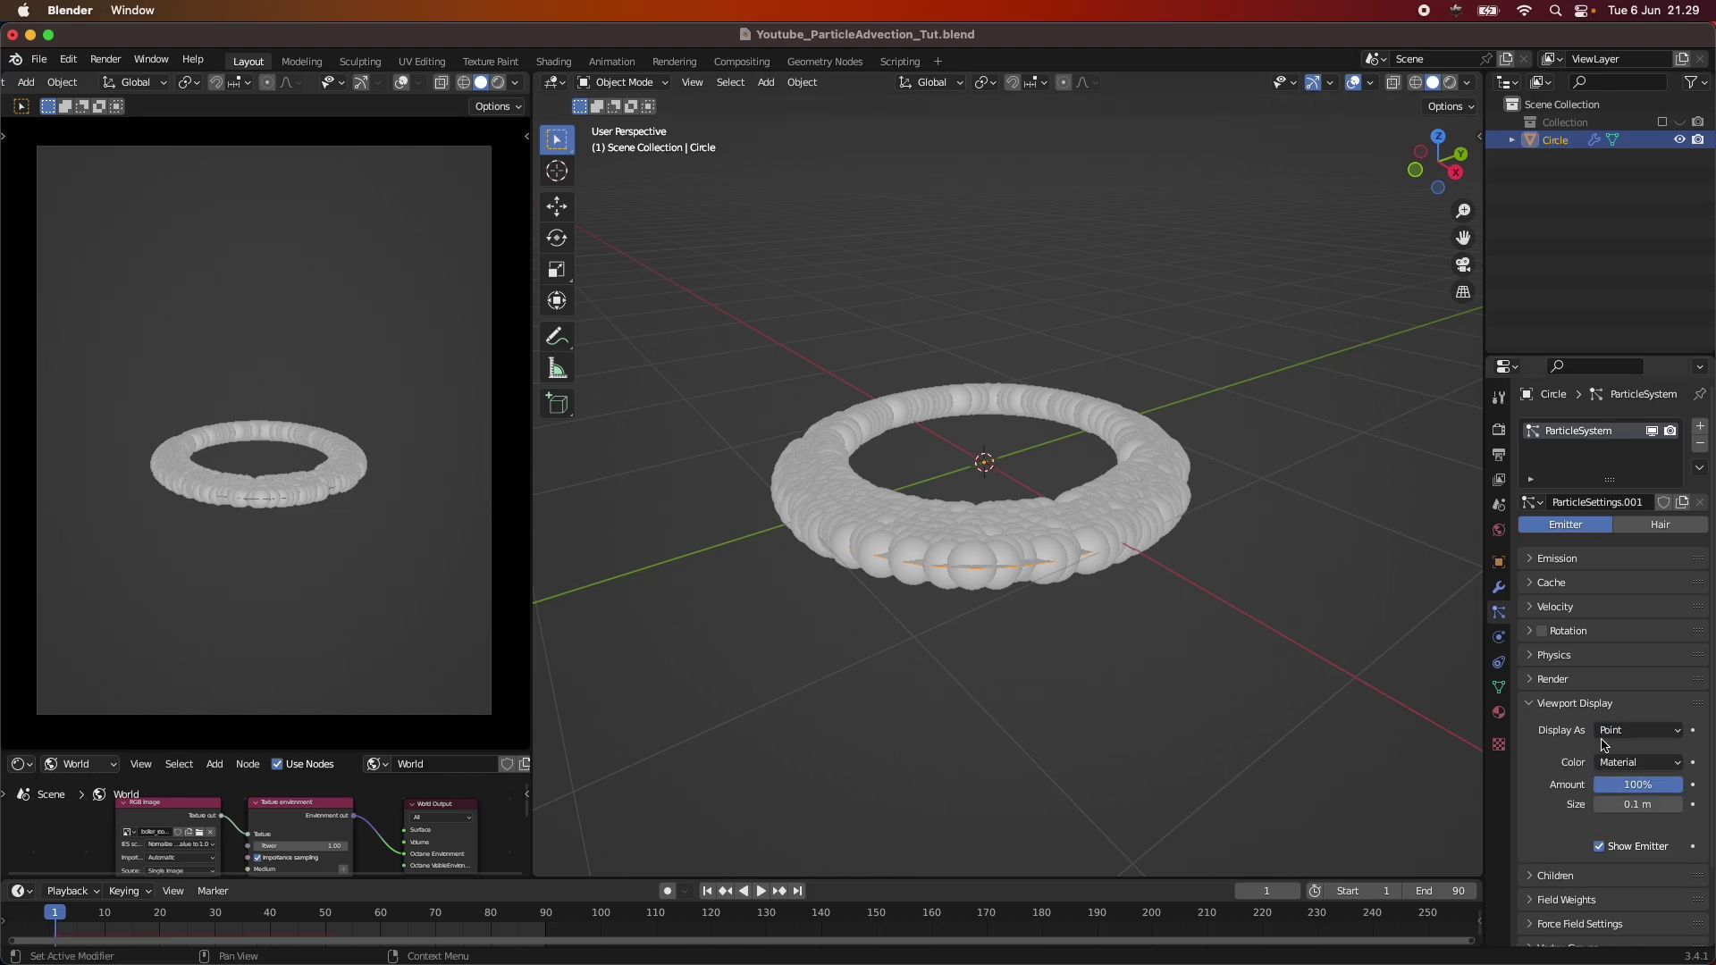
pyautogui.click(1651, 807)
pyautogui.write('0.025')
pyautogui.press('Return')
# Step: Deselect the ring emitter and save the .blend file
pyautogui.click(1026, 816)
pyautogui.press('super+s')
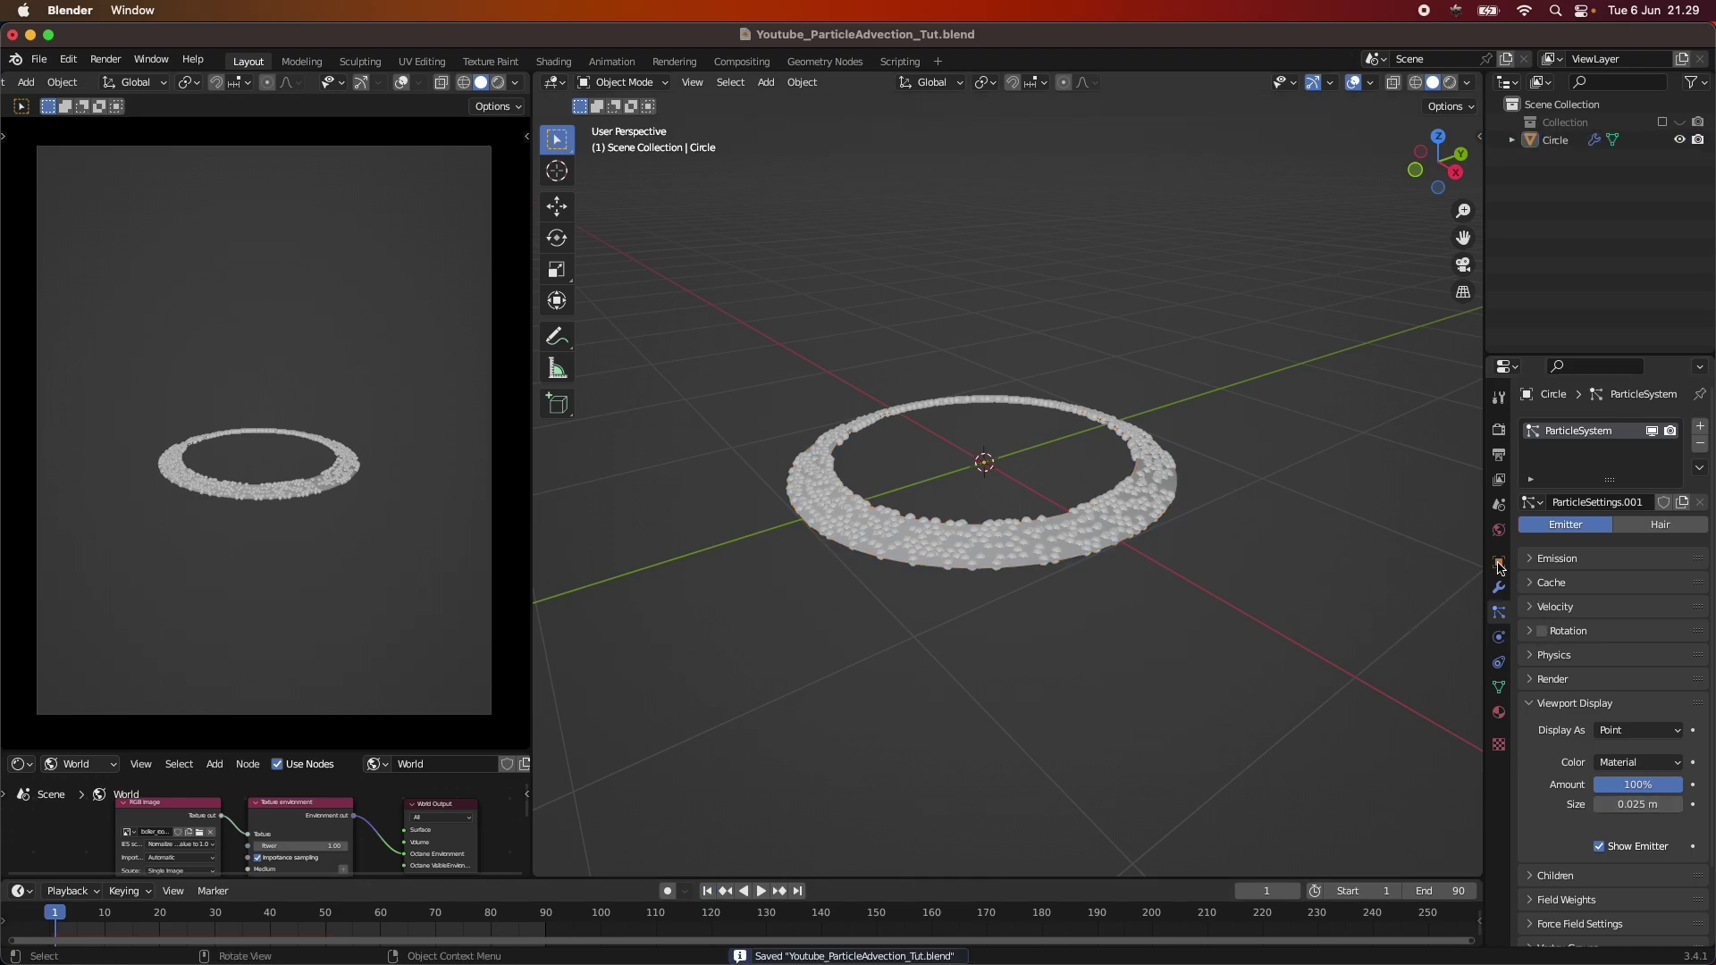
pyautogui.click(1533, 558)
pyautogui.click(1531, 561)
pyautogui.scroll(3, 1251, 651)
# Step: Set the particles' Normal velocity to 0.5 m/s in the Velocity panel
pyautogui.click(1531, 701)
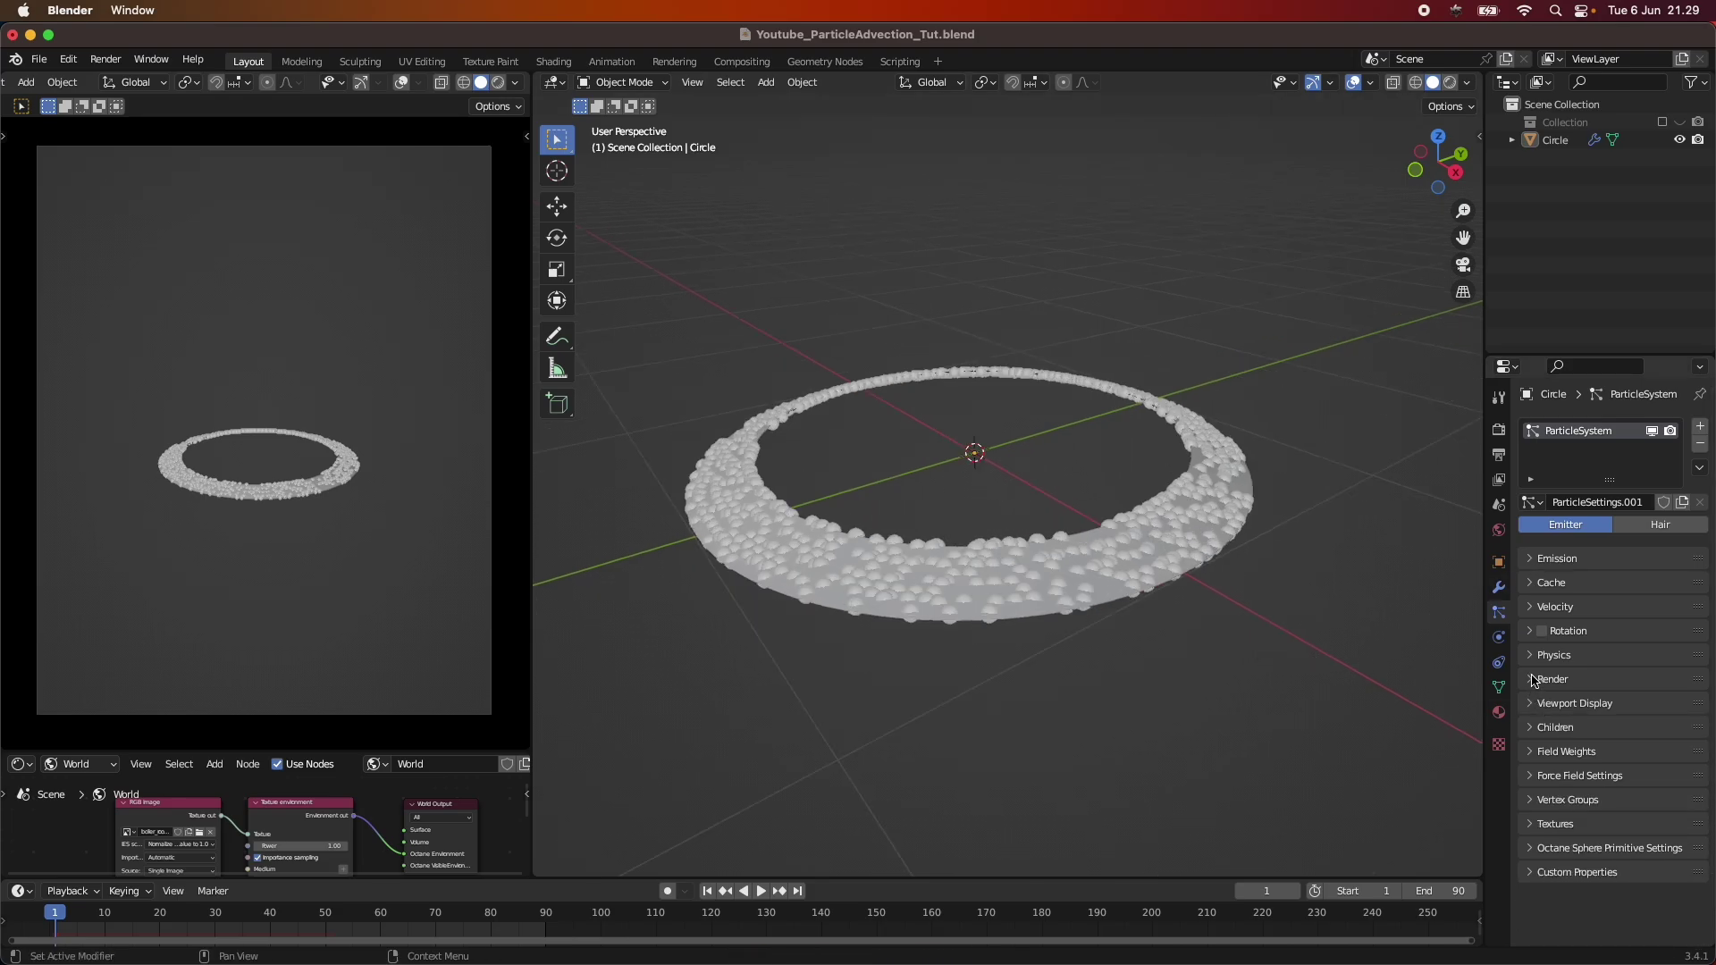
pyautogui.click(1531, 655)
pyautogui.click(1531, 655)
pyautogui.click(1530, 631)
pyautogui.click(1533, 632)
pyautogui.click(1531, 607)
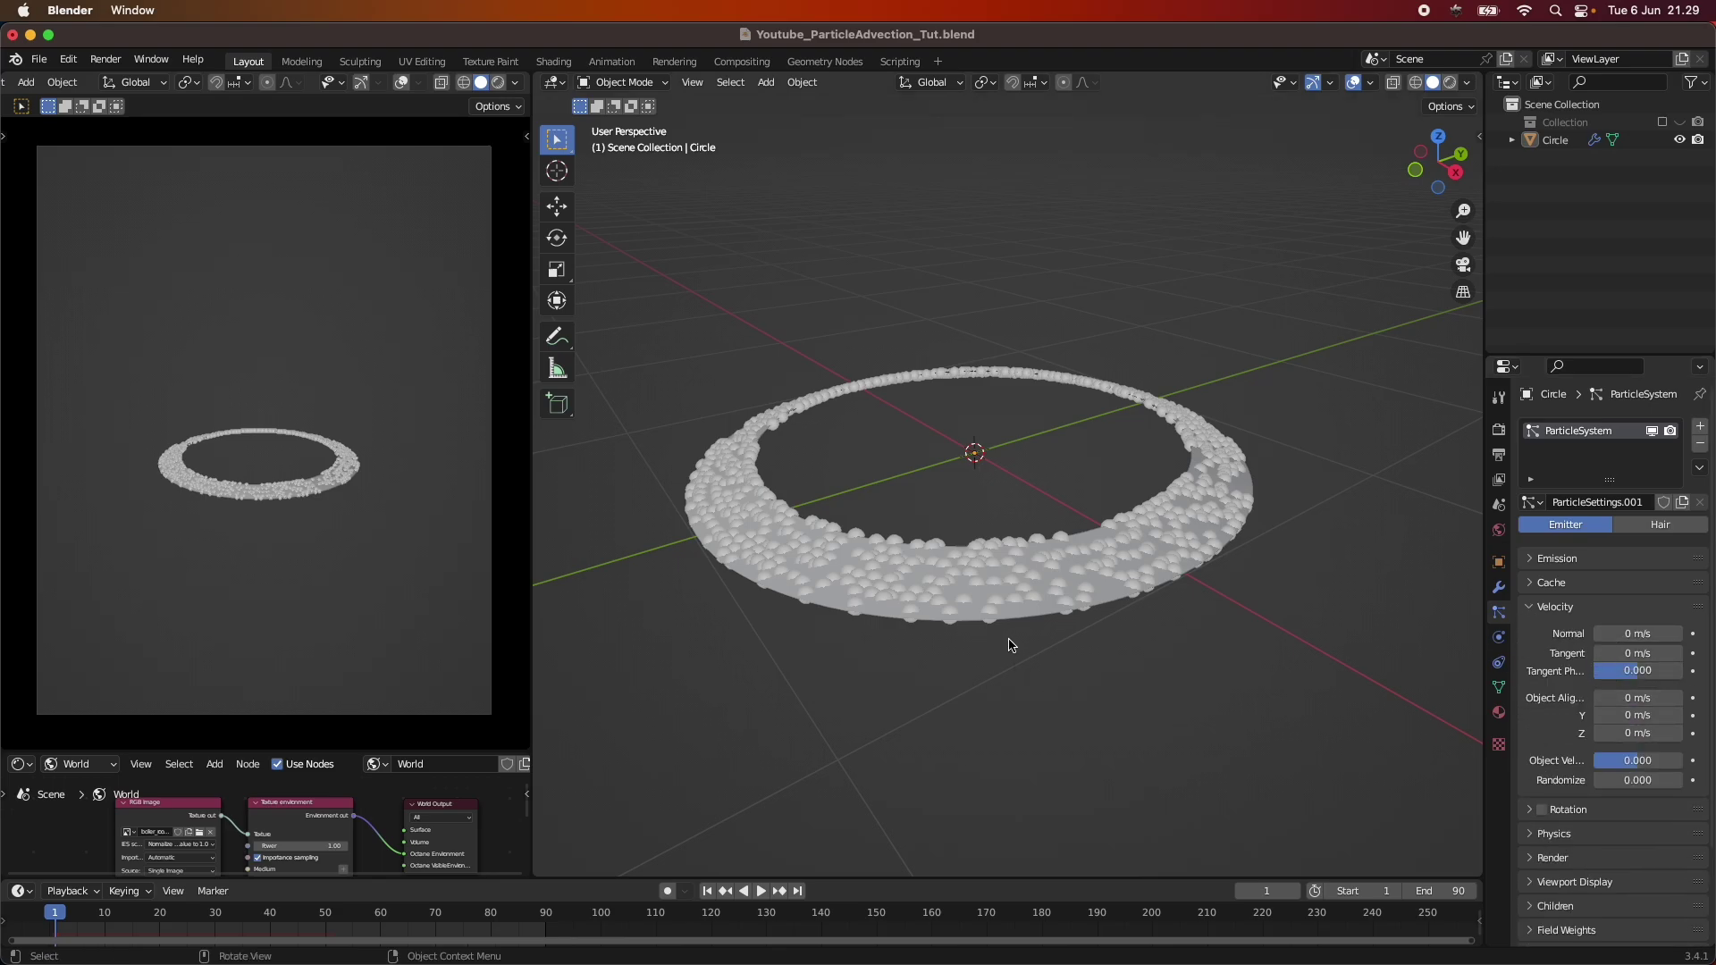
pyautogui.scroll(-1, 1011, 645)
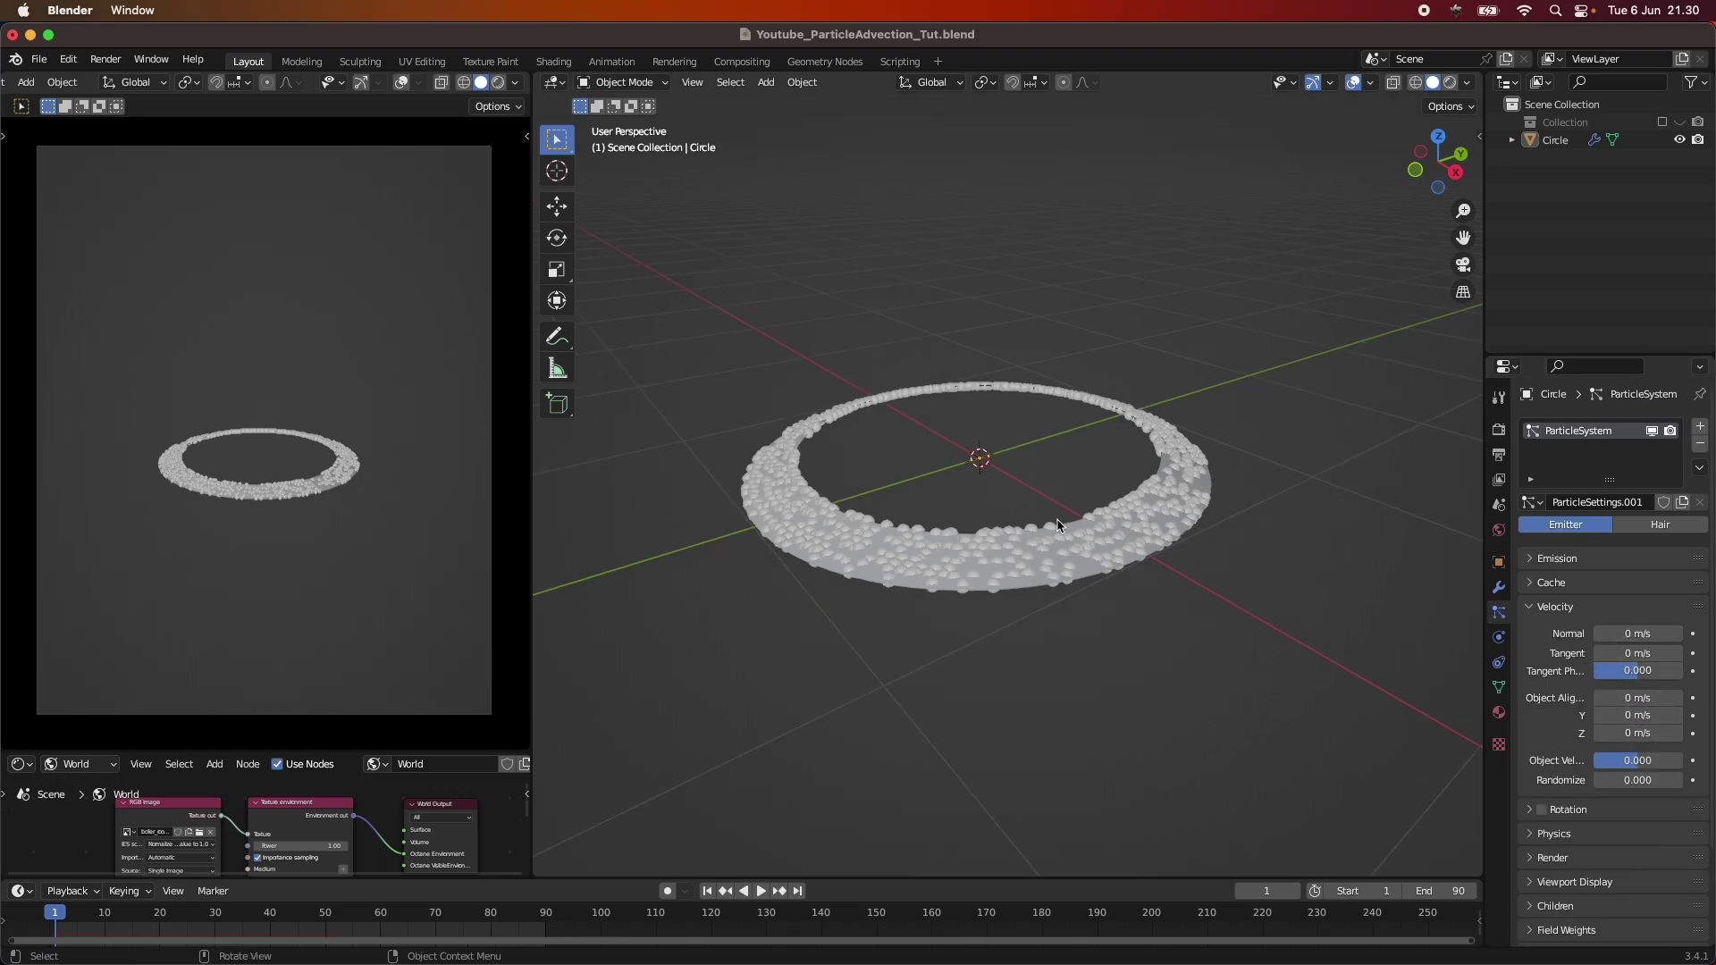
pyautogui.scroll(-2, 1181, 676)
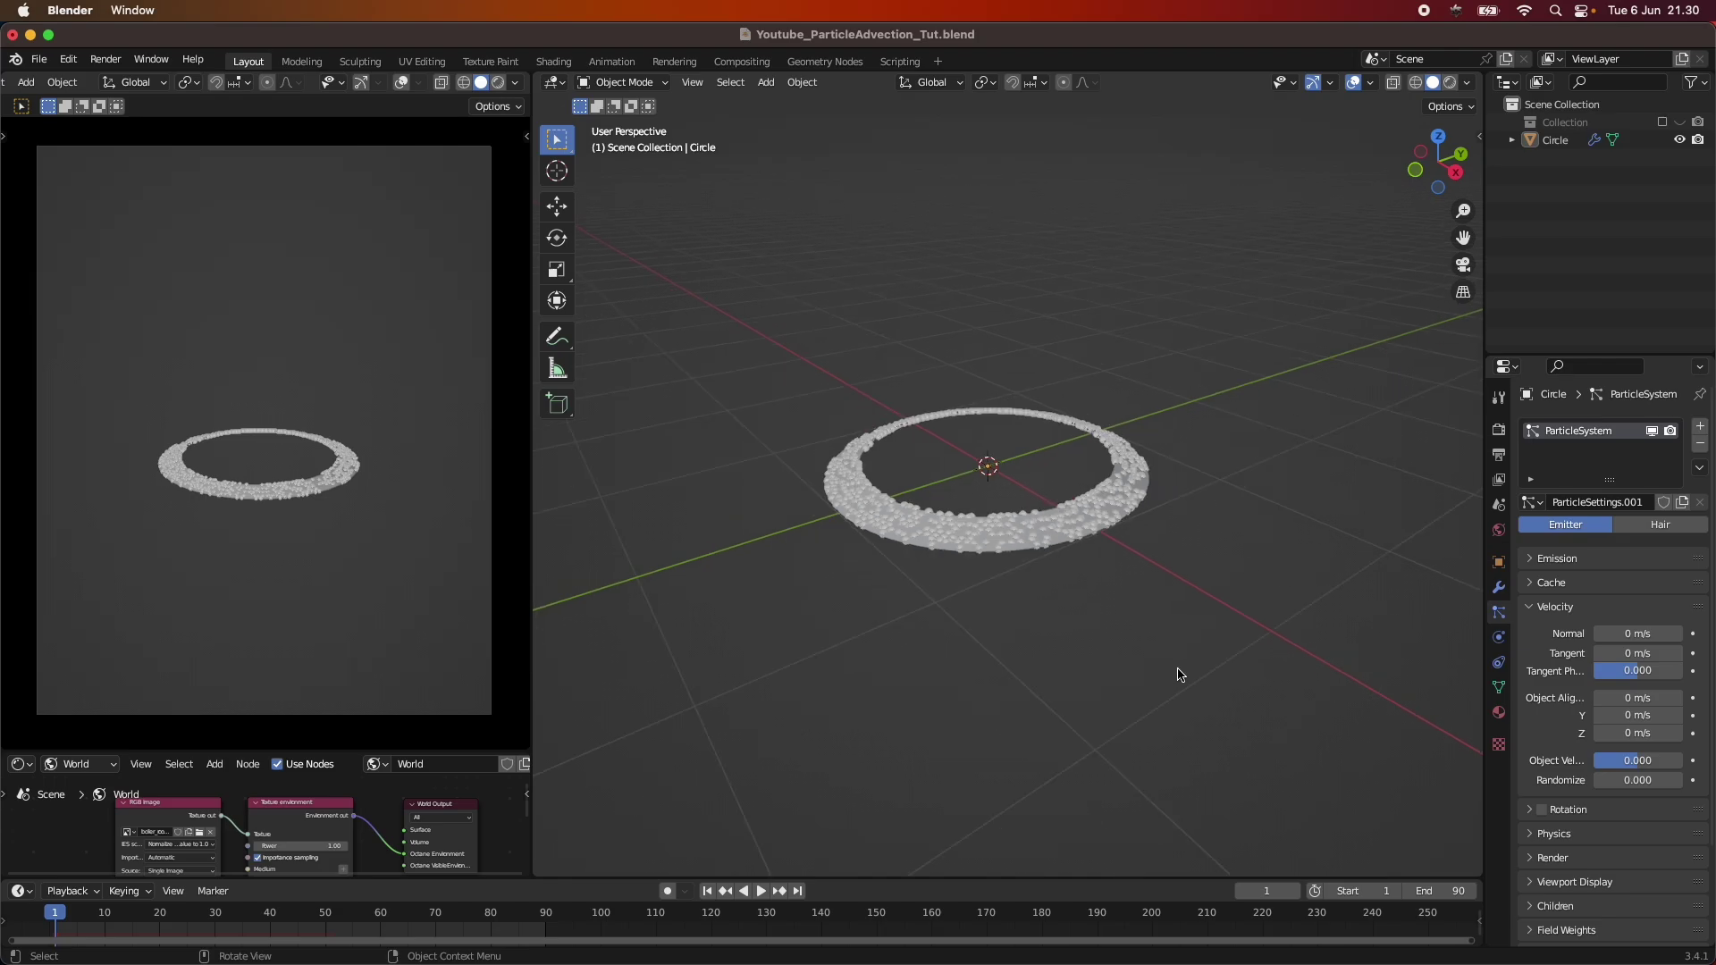
pyautogui.click(1636, 631)
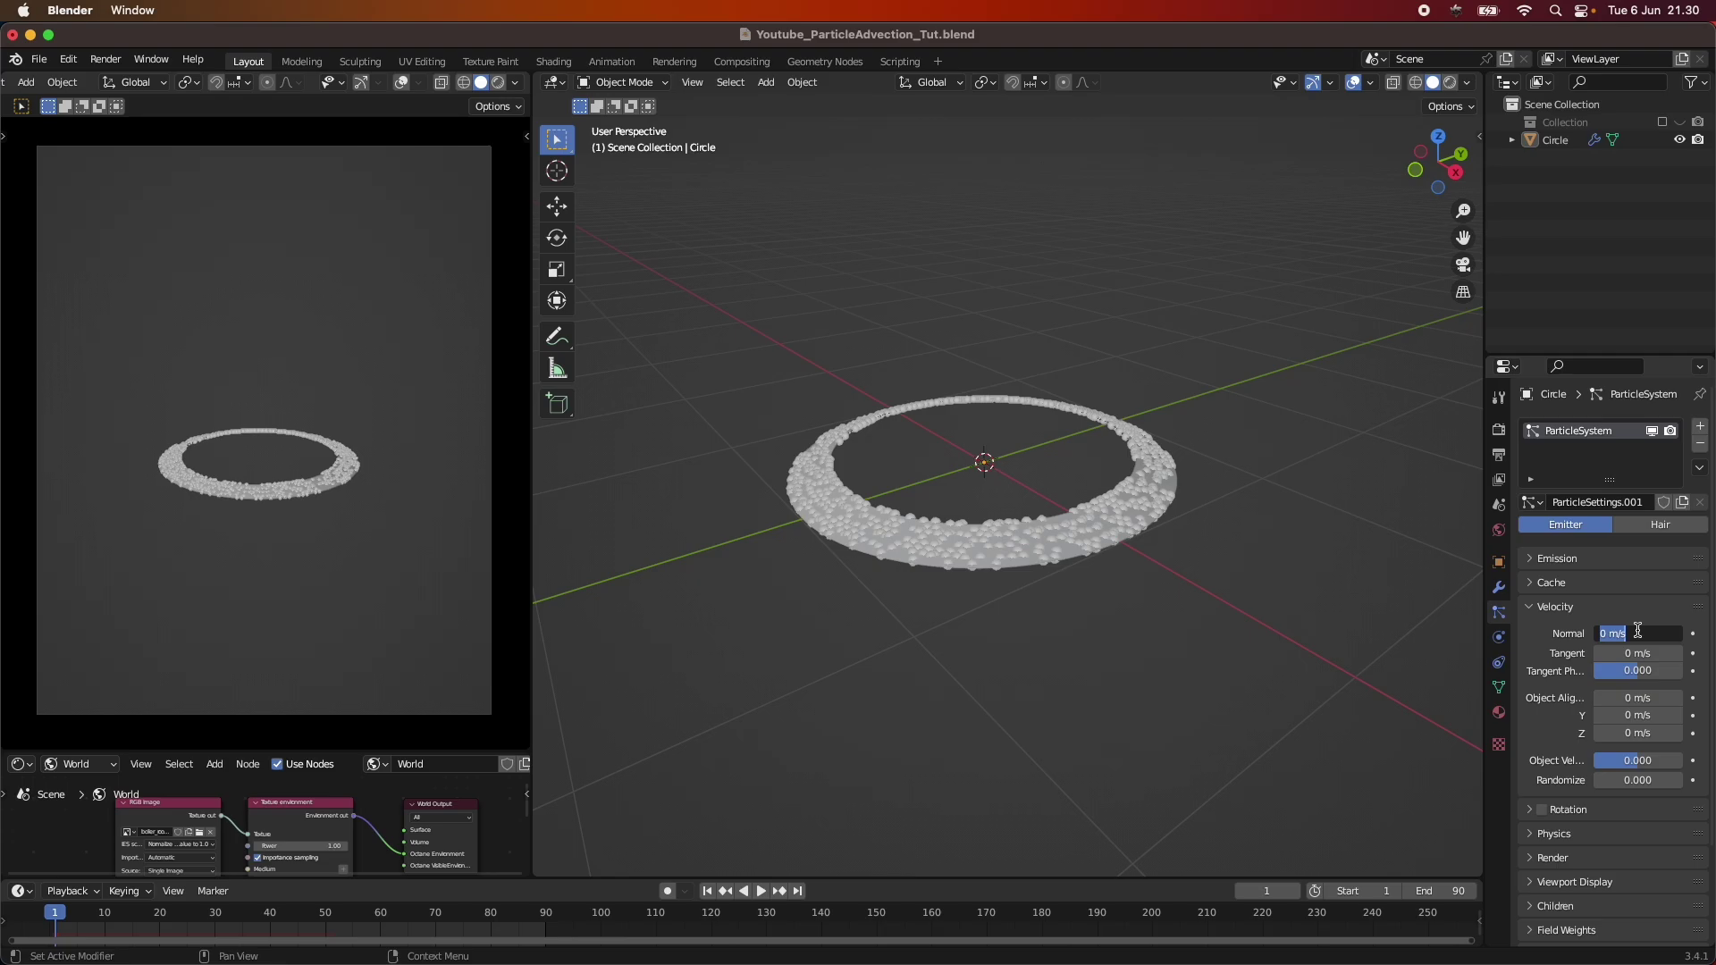
pyautogui.write('0.5')
pyautogui.press('Return')
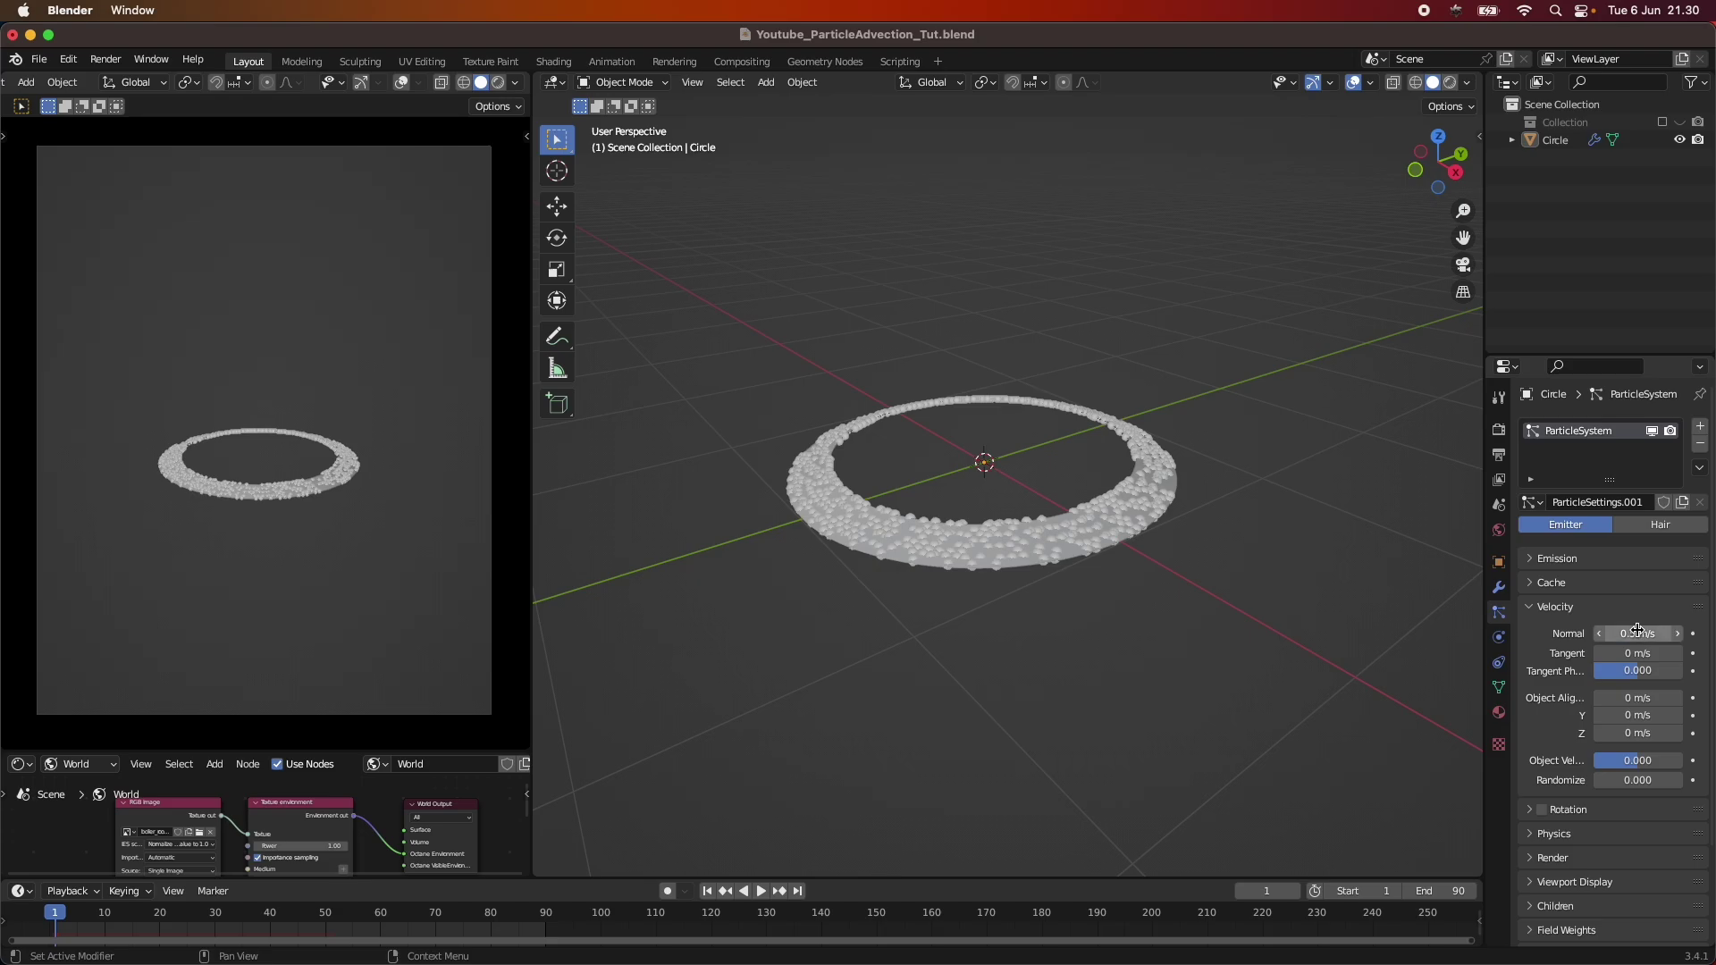
# Step: Preview the motion, then change the Normal velocity to -0.5 m/s
pyautogui.click(760, 891)
pyautogui.press('Escape')
pyautogui.moveTo(748, 871); pyautogui.dragTo(1027, 762, button='middle')
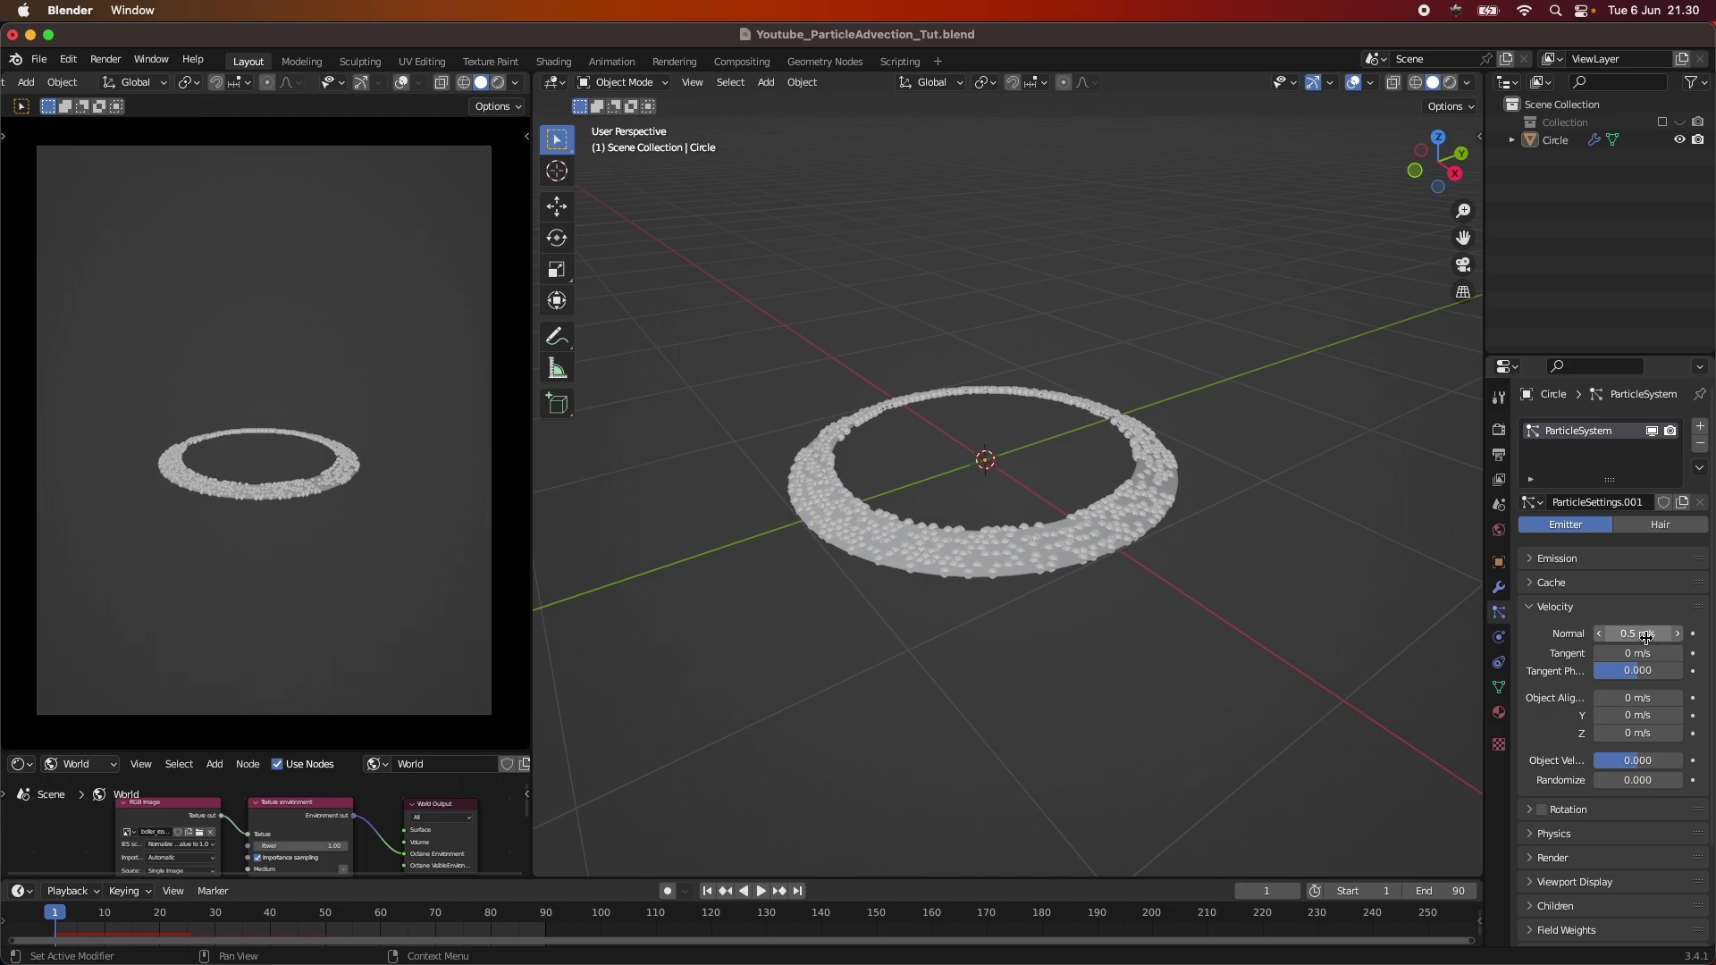
pyautogui.click(1646, 636)
pyautogui.write('-0.')
pyautogui.press('Return')
# Step: Play the animation and orbit around the ring to inspect the particles, ending at frame 1
pyautogui.click(761, 891)
pyautogui.moveTo(885, 795); pyautogui.dragTo(813, 769, button='middle')
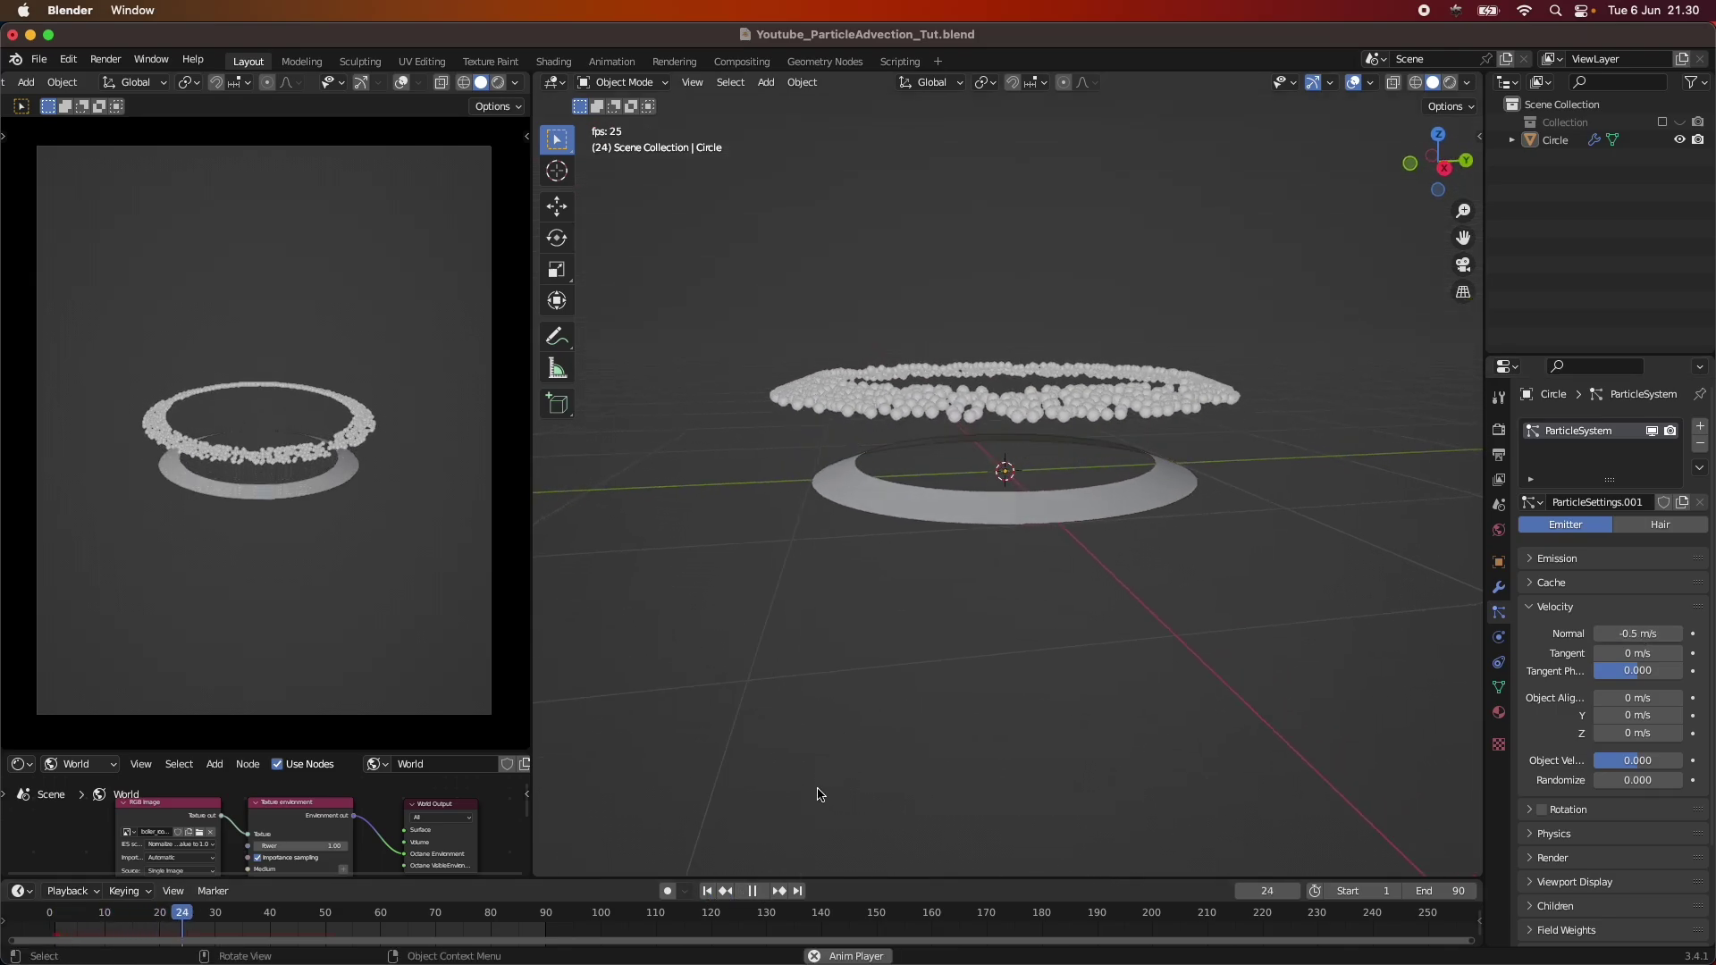
pyautogui.click(751, 892)
pyautogui.click(706, 890)
pyautogui.click(760, 891)
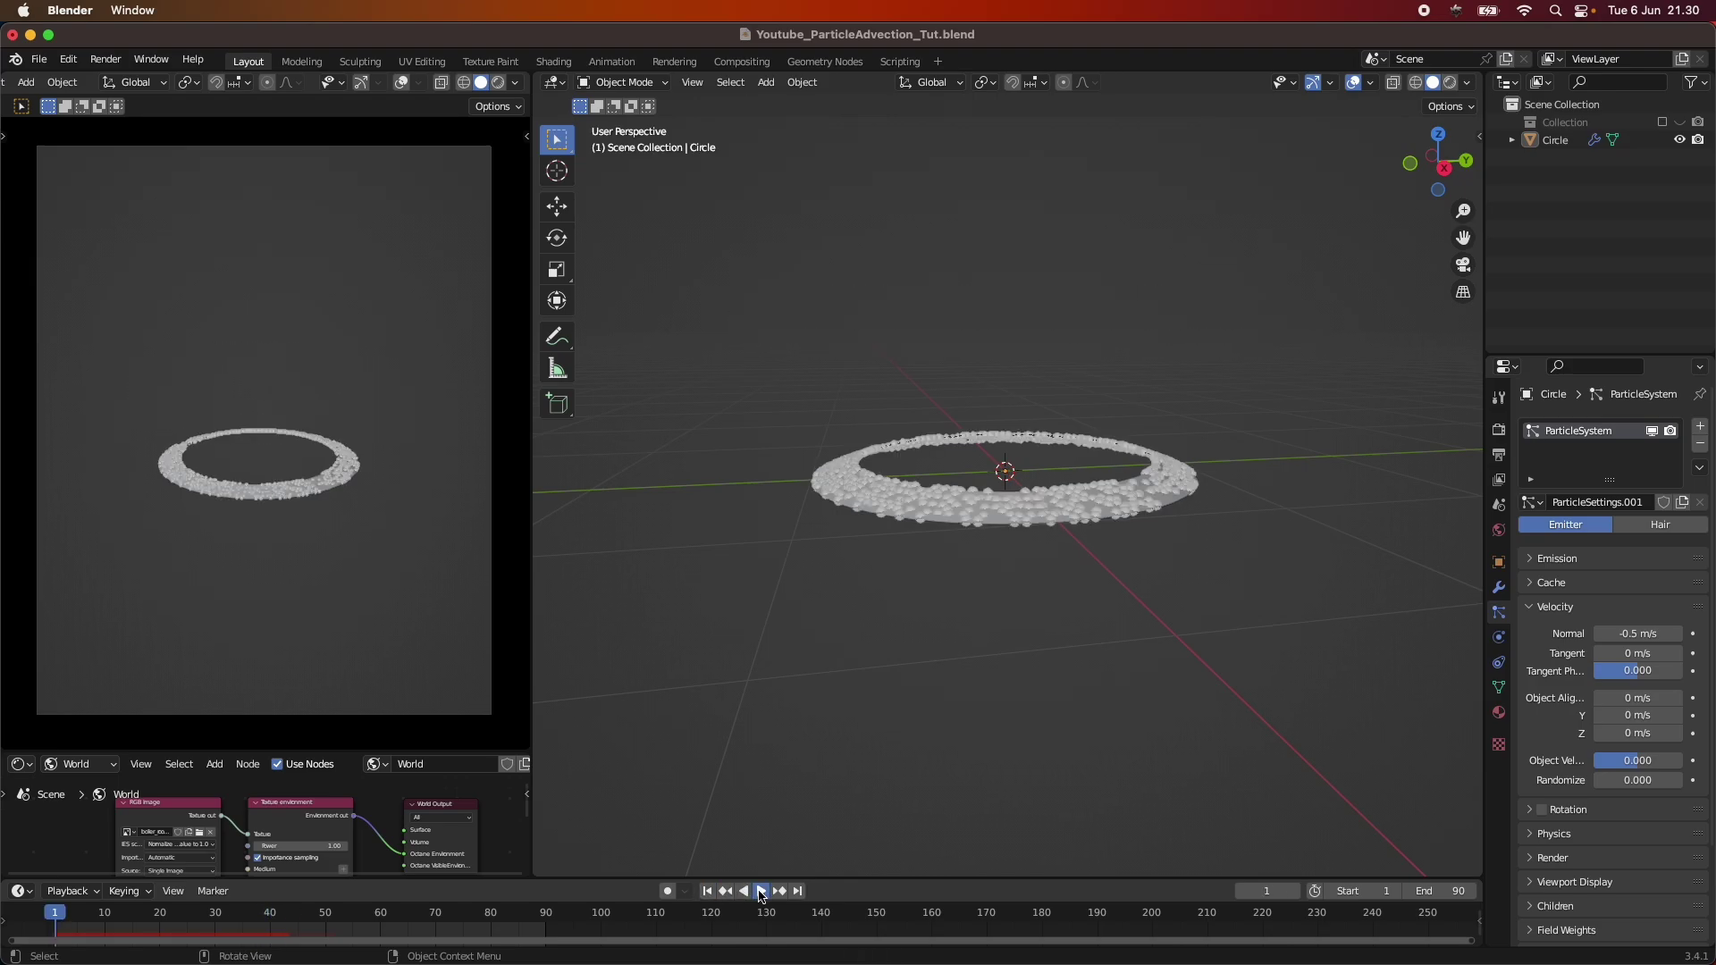
pyautogui.press('space')
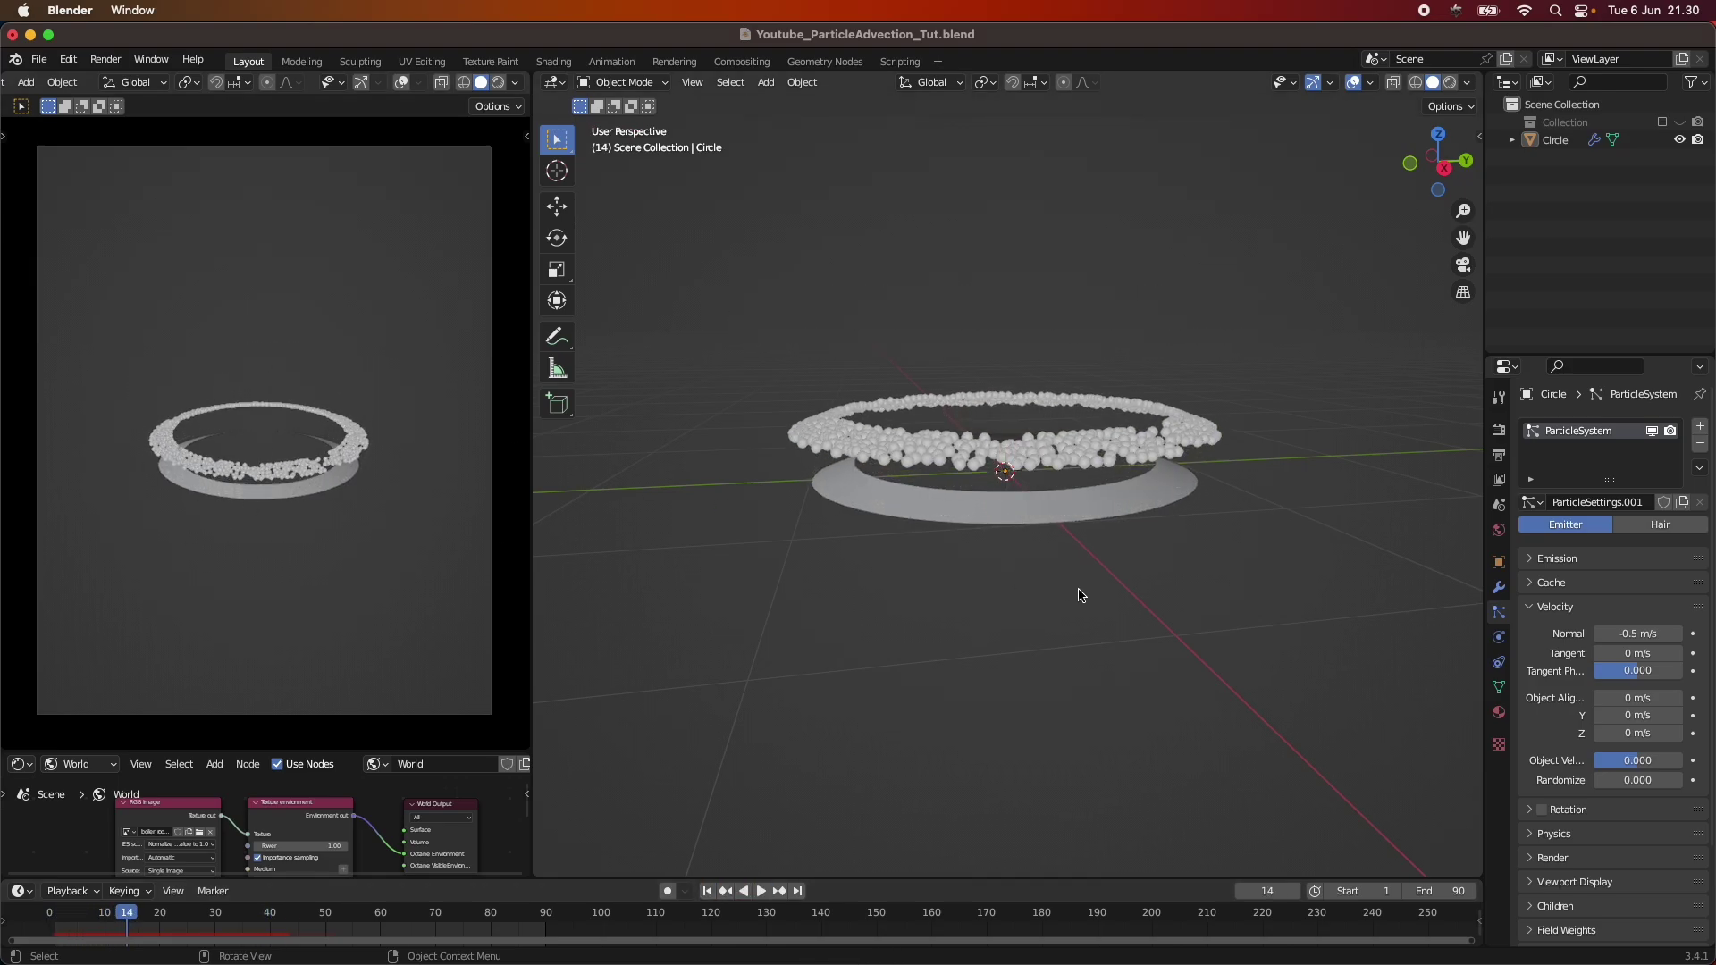
pyautogui.moveTo(1081, 596); pyautogui.dragTo(959, 807, button='middle')
pyautogui.click(707, 890)
pyautogui.moveTo(965, 716); pyautogui.dragTo(887, 698, button='middle')
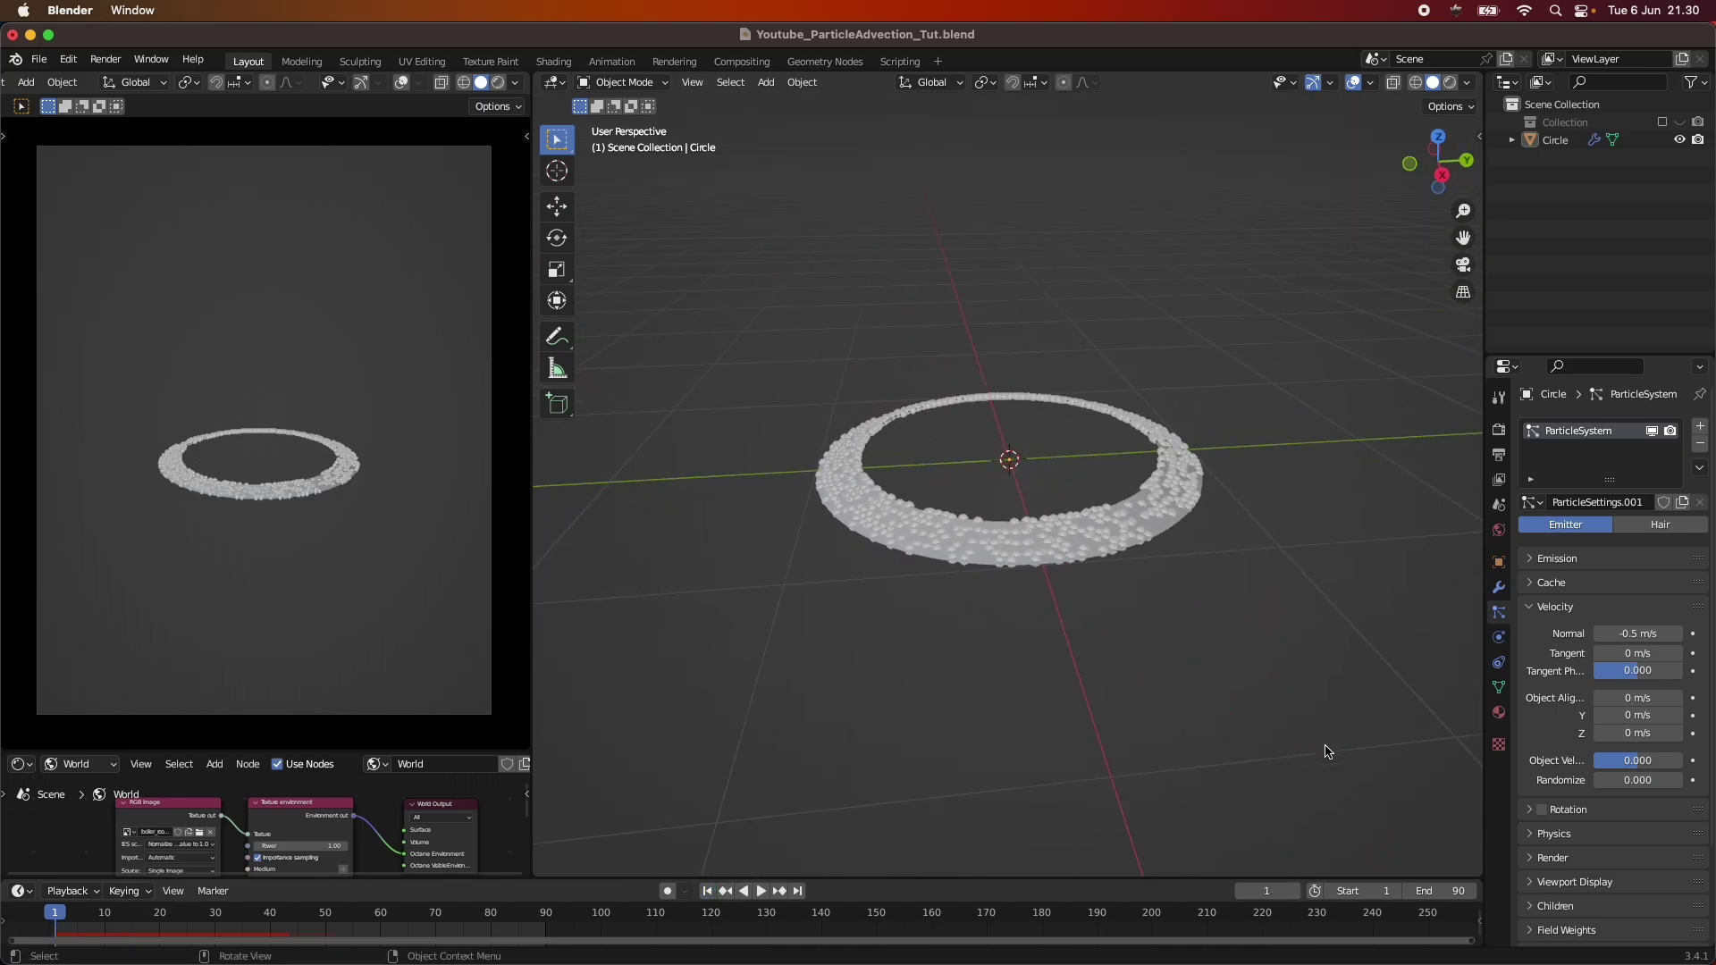
# Step: Try a Z object-aligned velocity of -0.5 m/s and preview the burst from a side view
pyautogui.click(1646, 734)
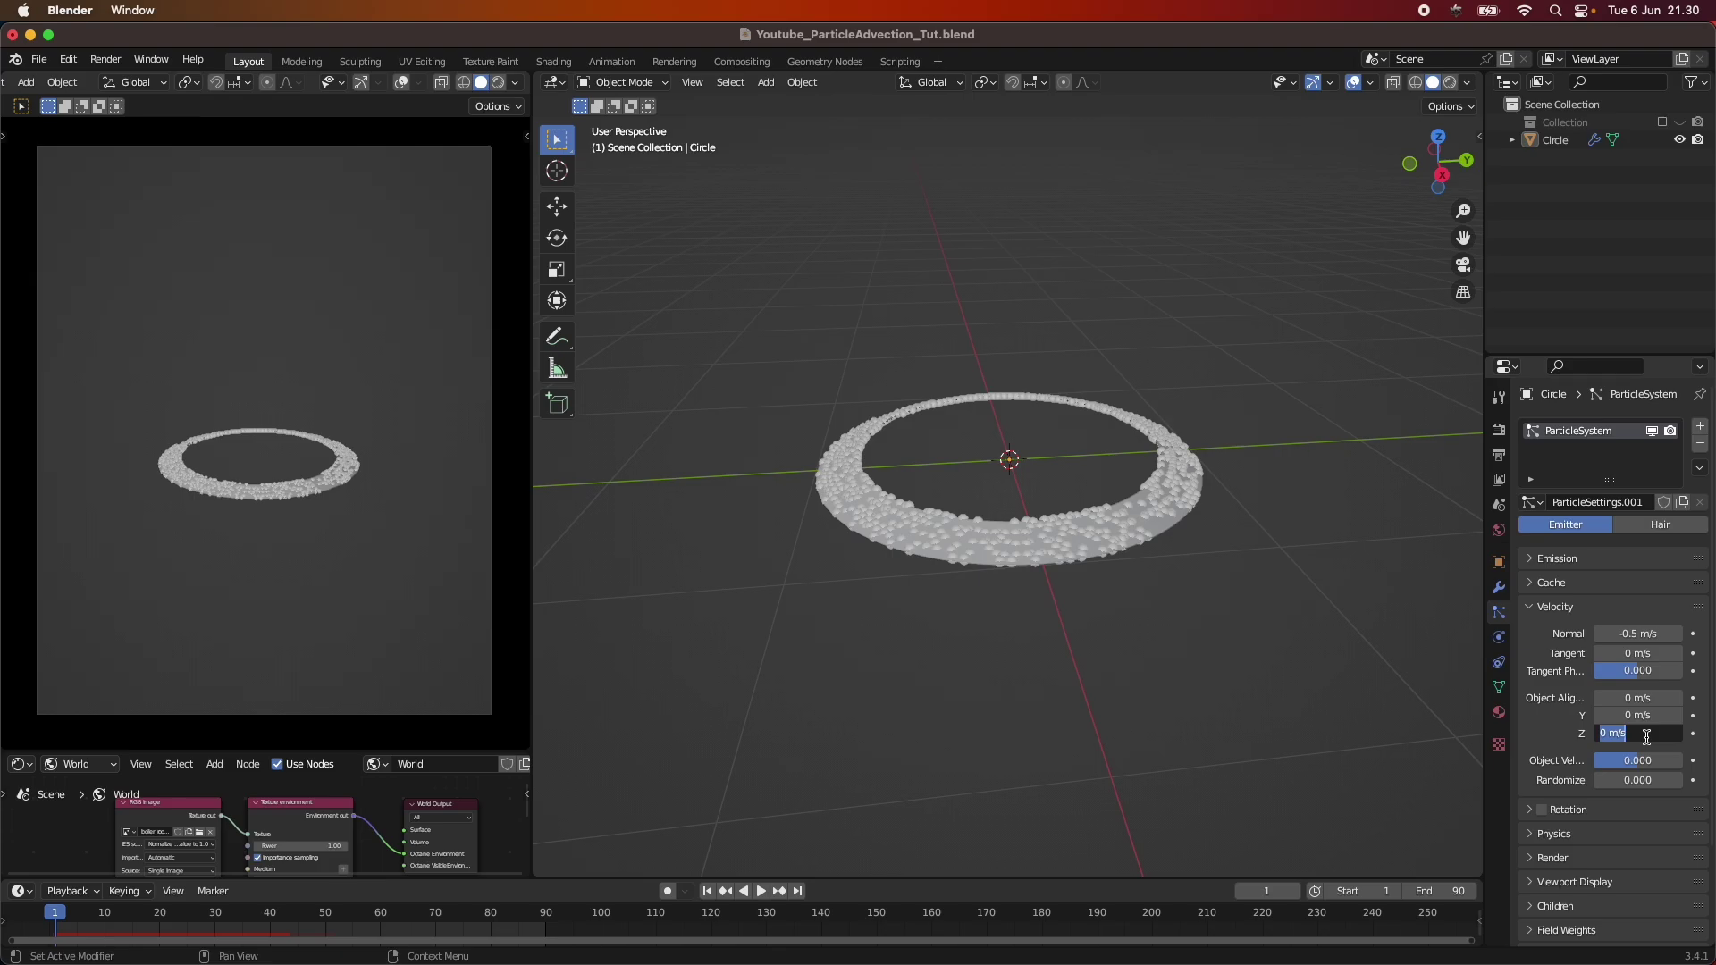
pyautogui.write('-0.5')
pyautogui.press('Return')
pyautogui.click(763, 893)
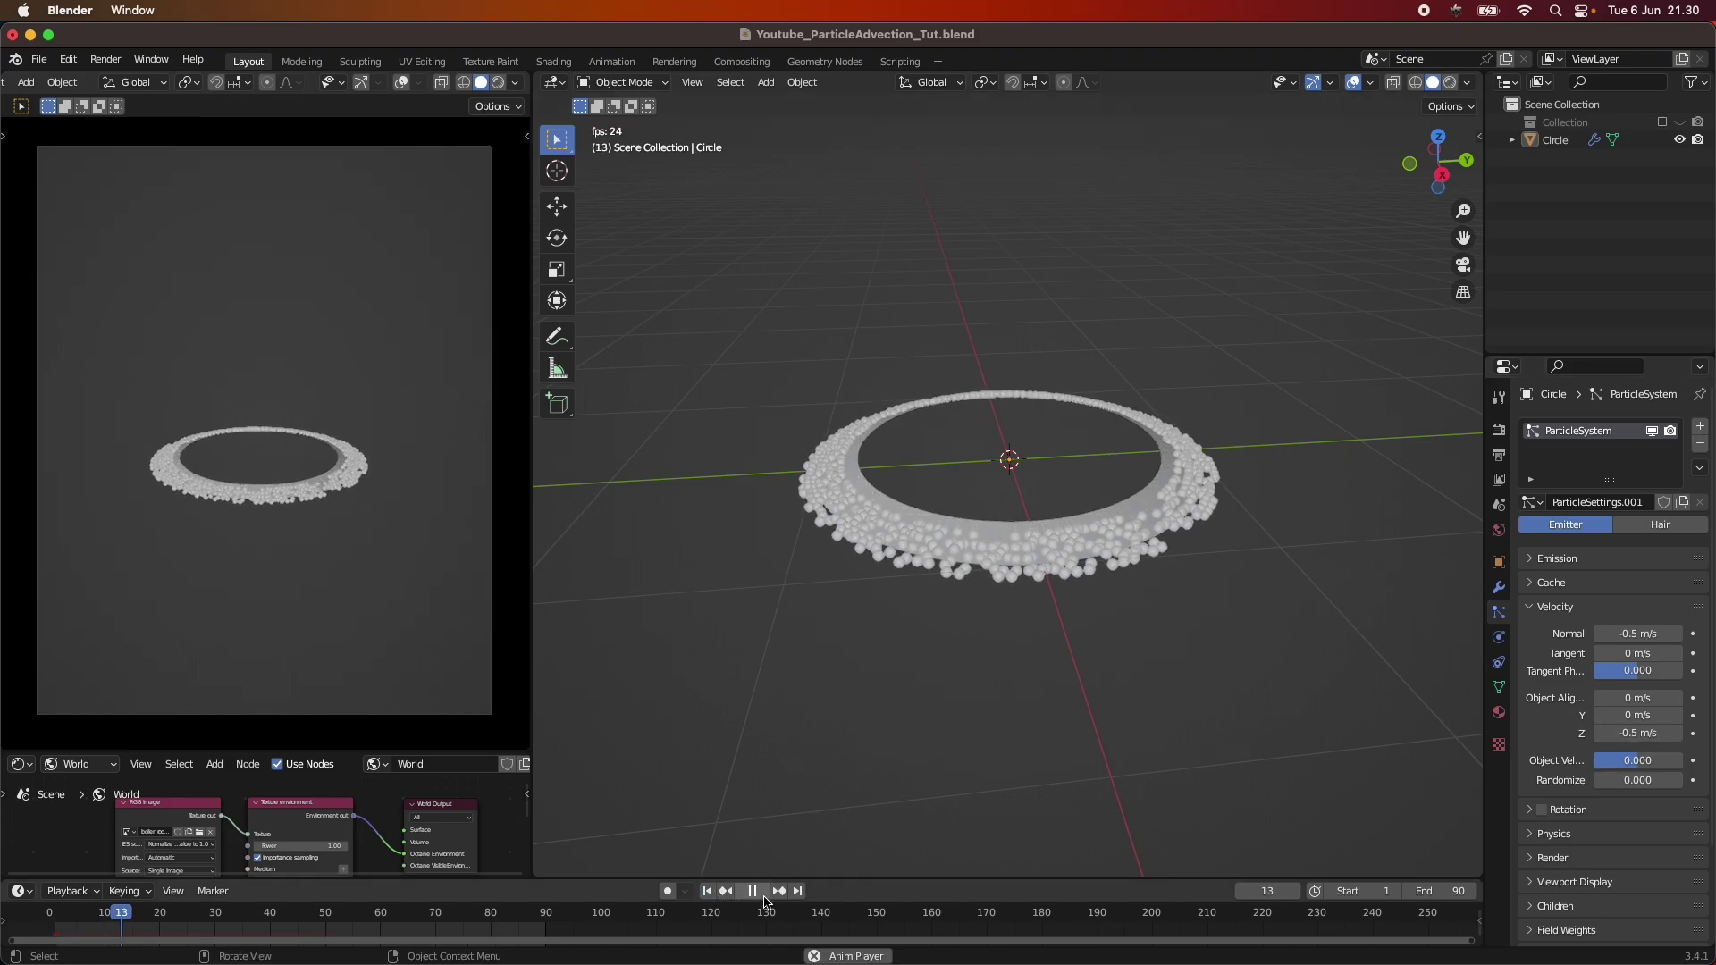
pyautogui.click(764, 893)
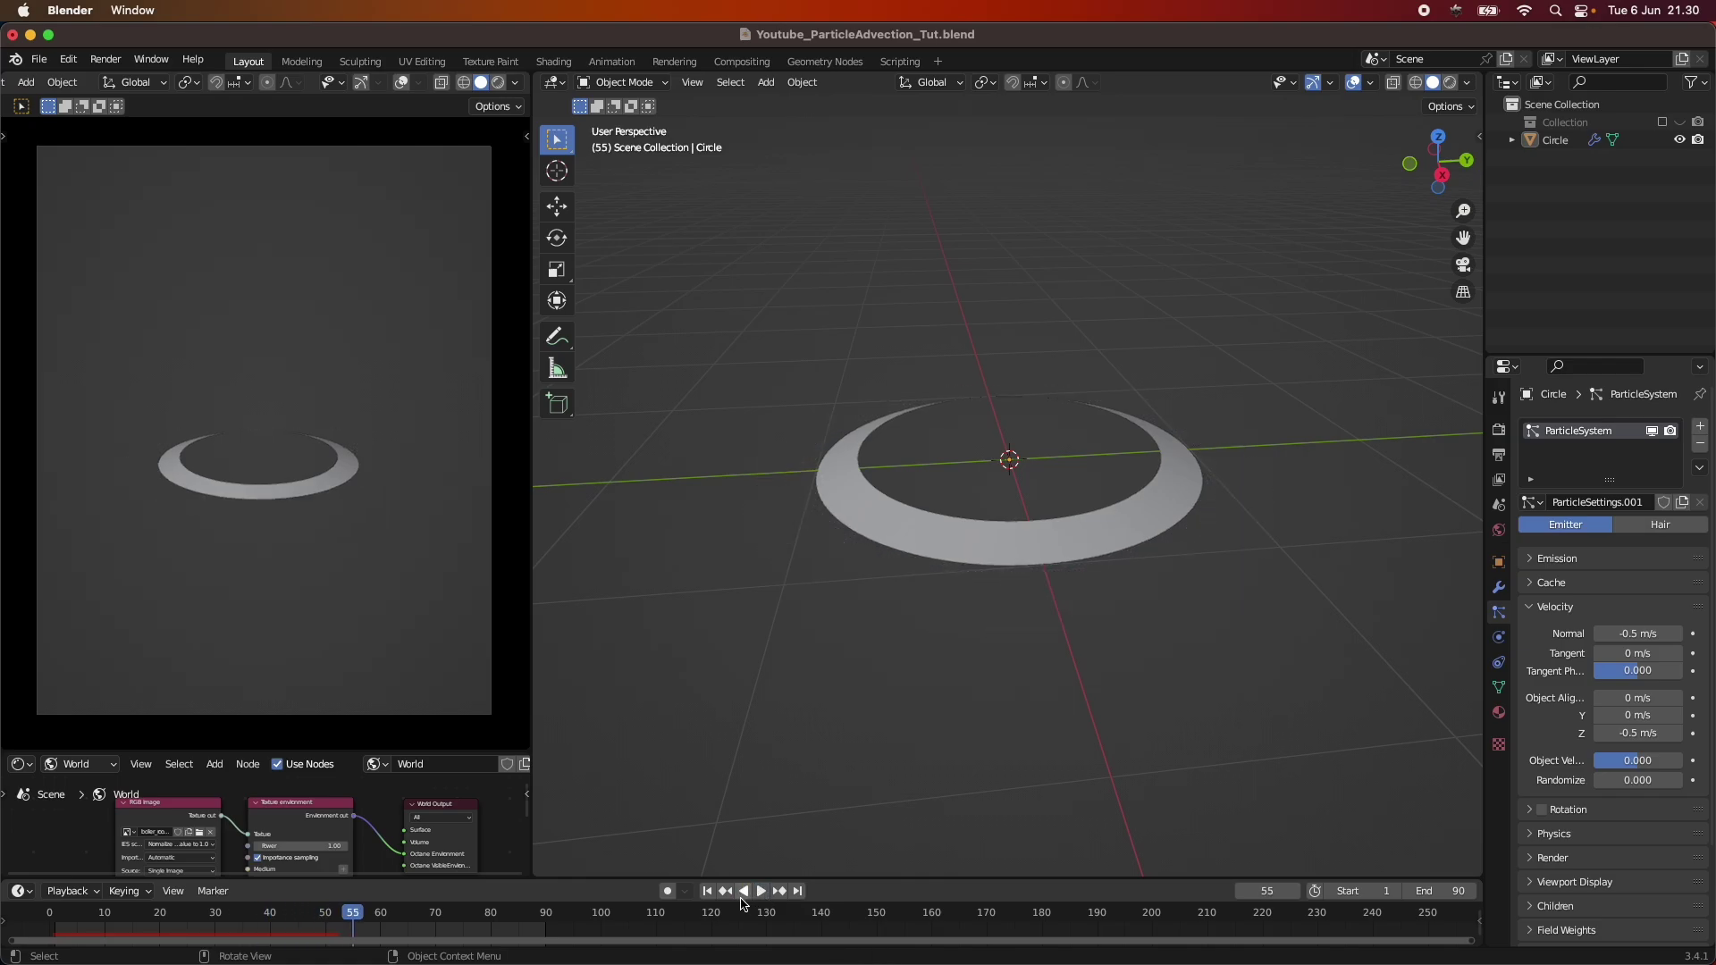
pyautogui.click(763, 891)
pyautogui.moveTo(1018, 694); pyautogui.dragTo(1015, 670, button='middle')
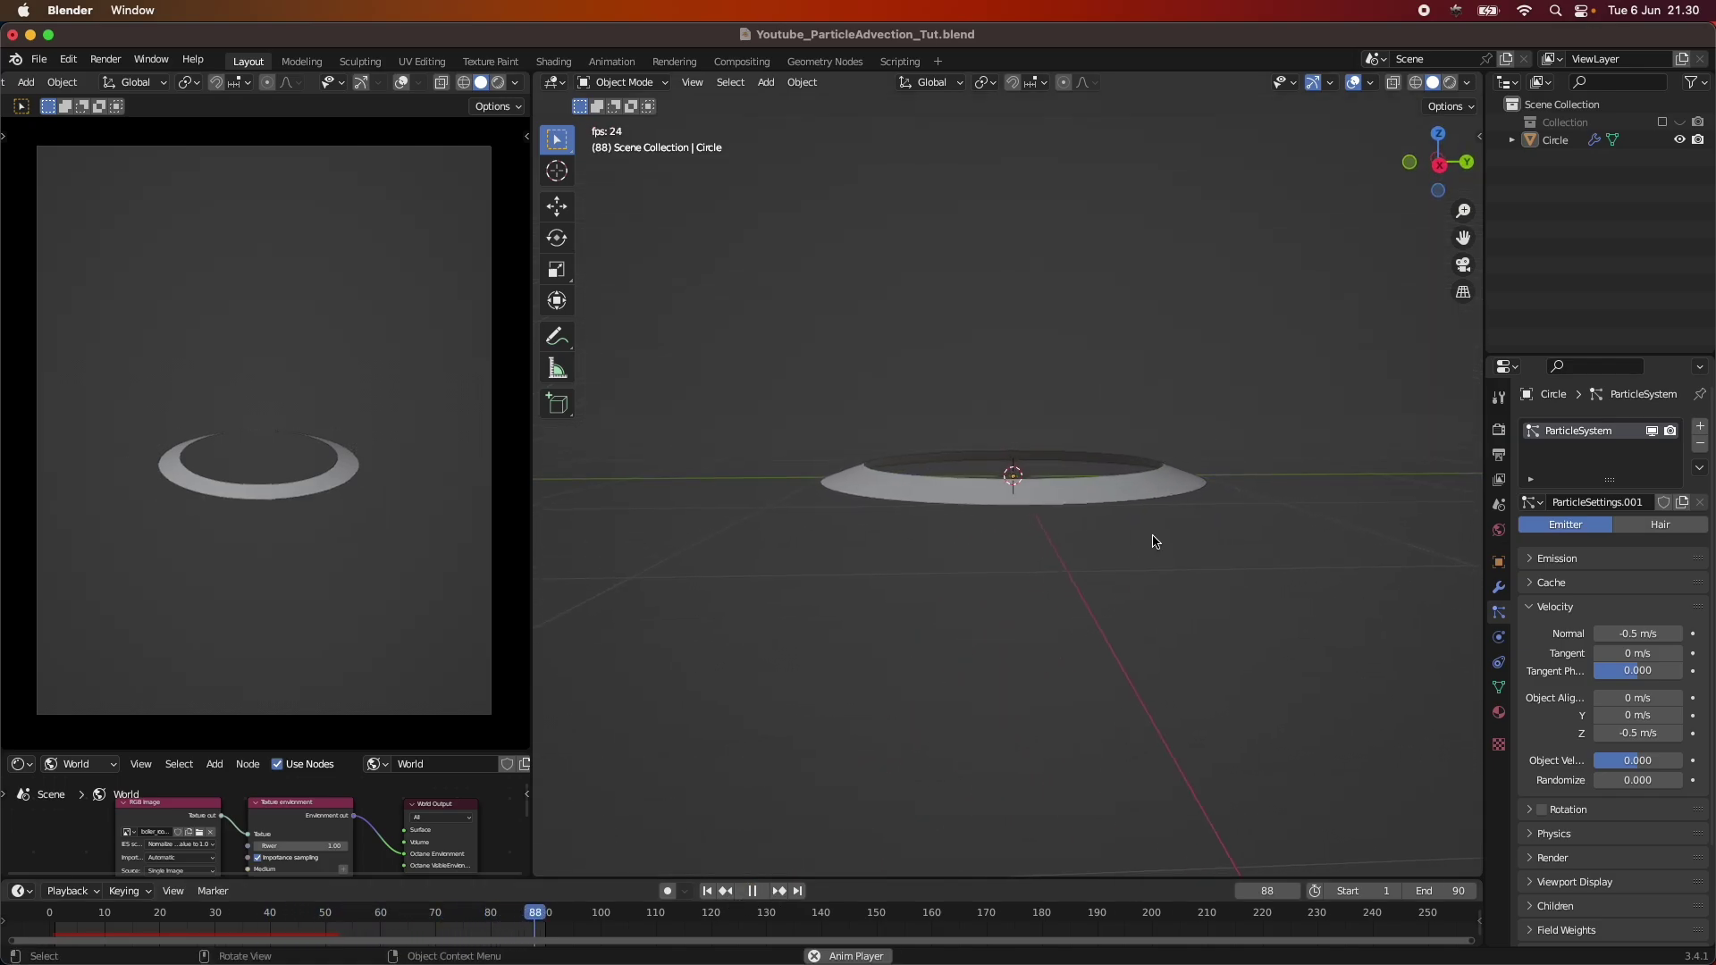
pyautogui.press('KP_3')
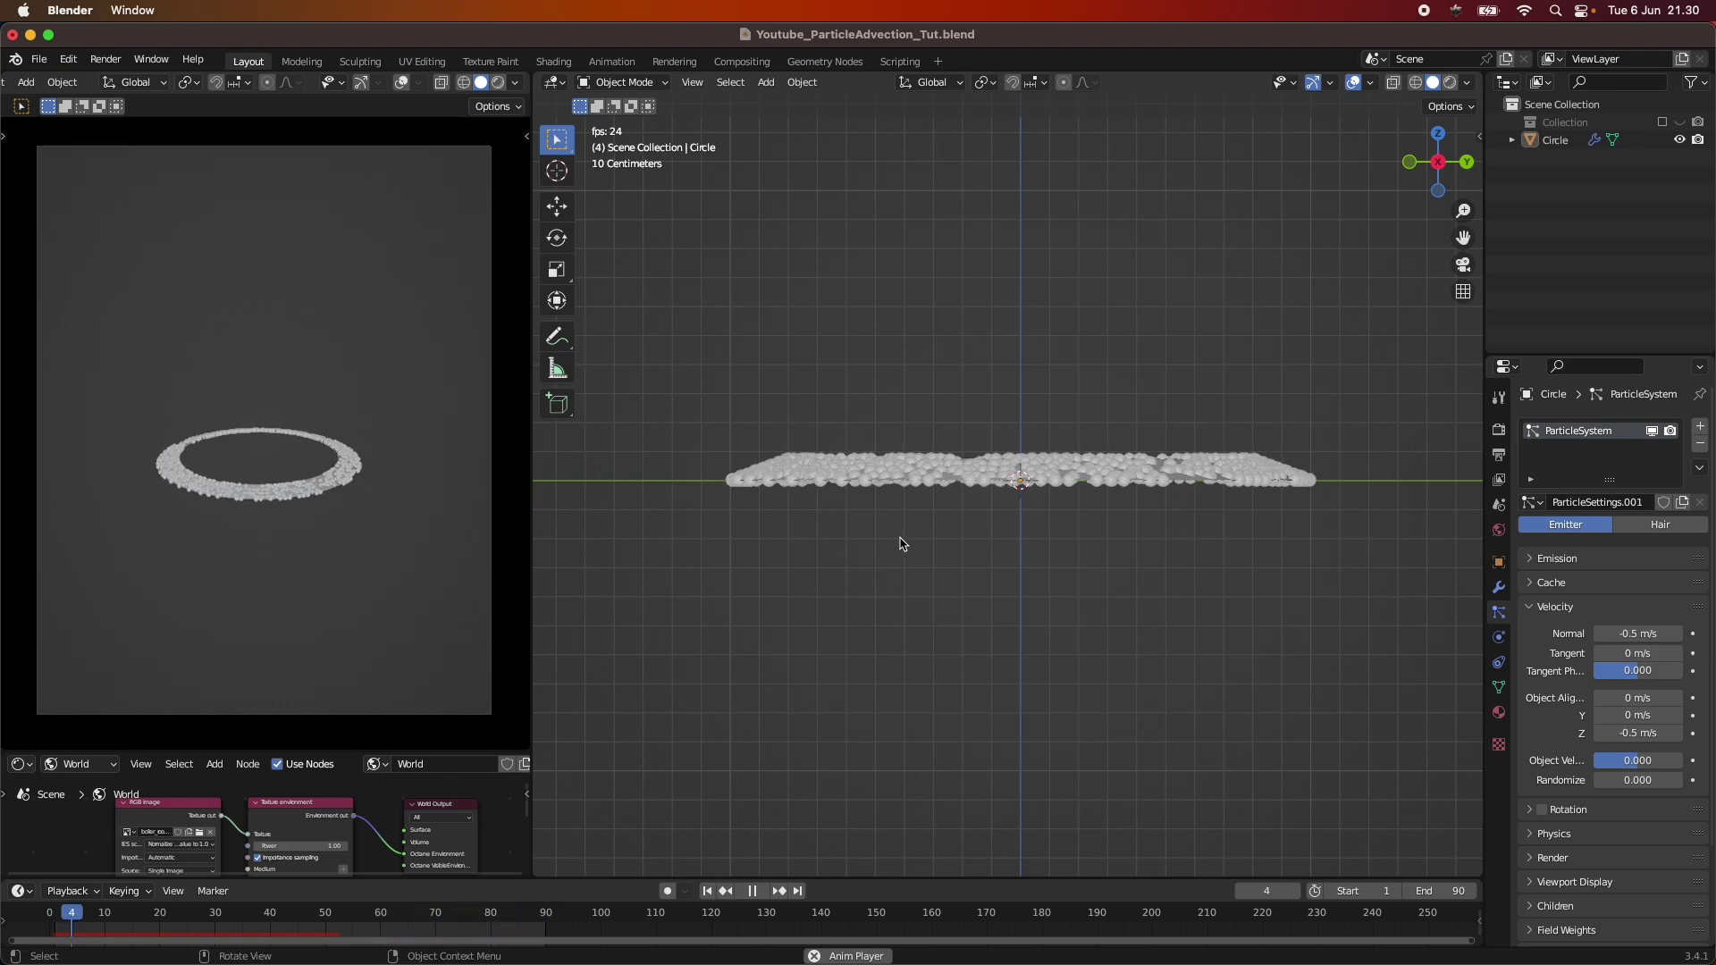
pyautogui.click(752, 890)
pyautogui.click(707, 891)
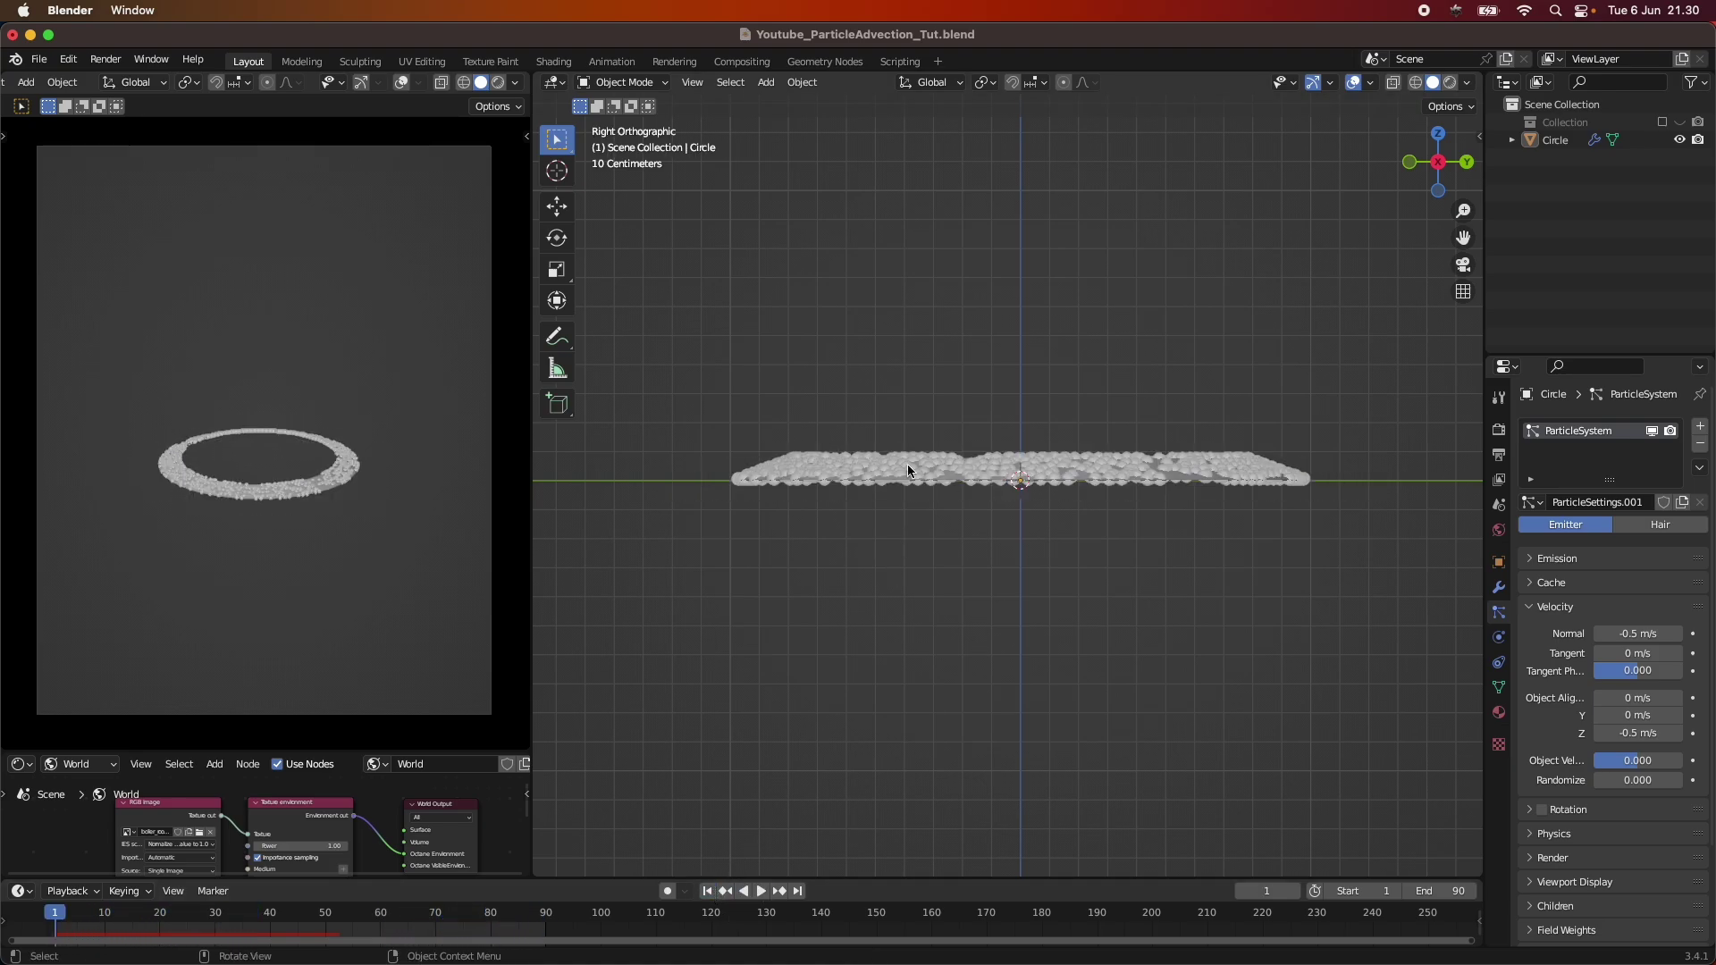
# Step: Tune the Normal velocity, testing -0.75 m/s before settling on -0.65 m/s
pyautogui.click(1642, 634)
pyautogui.write('-0')
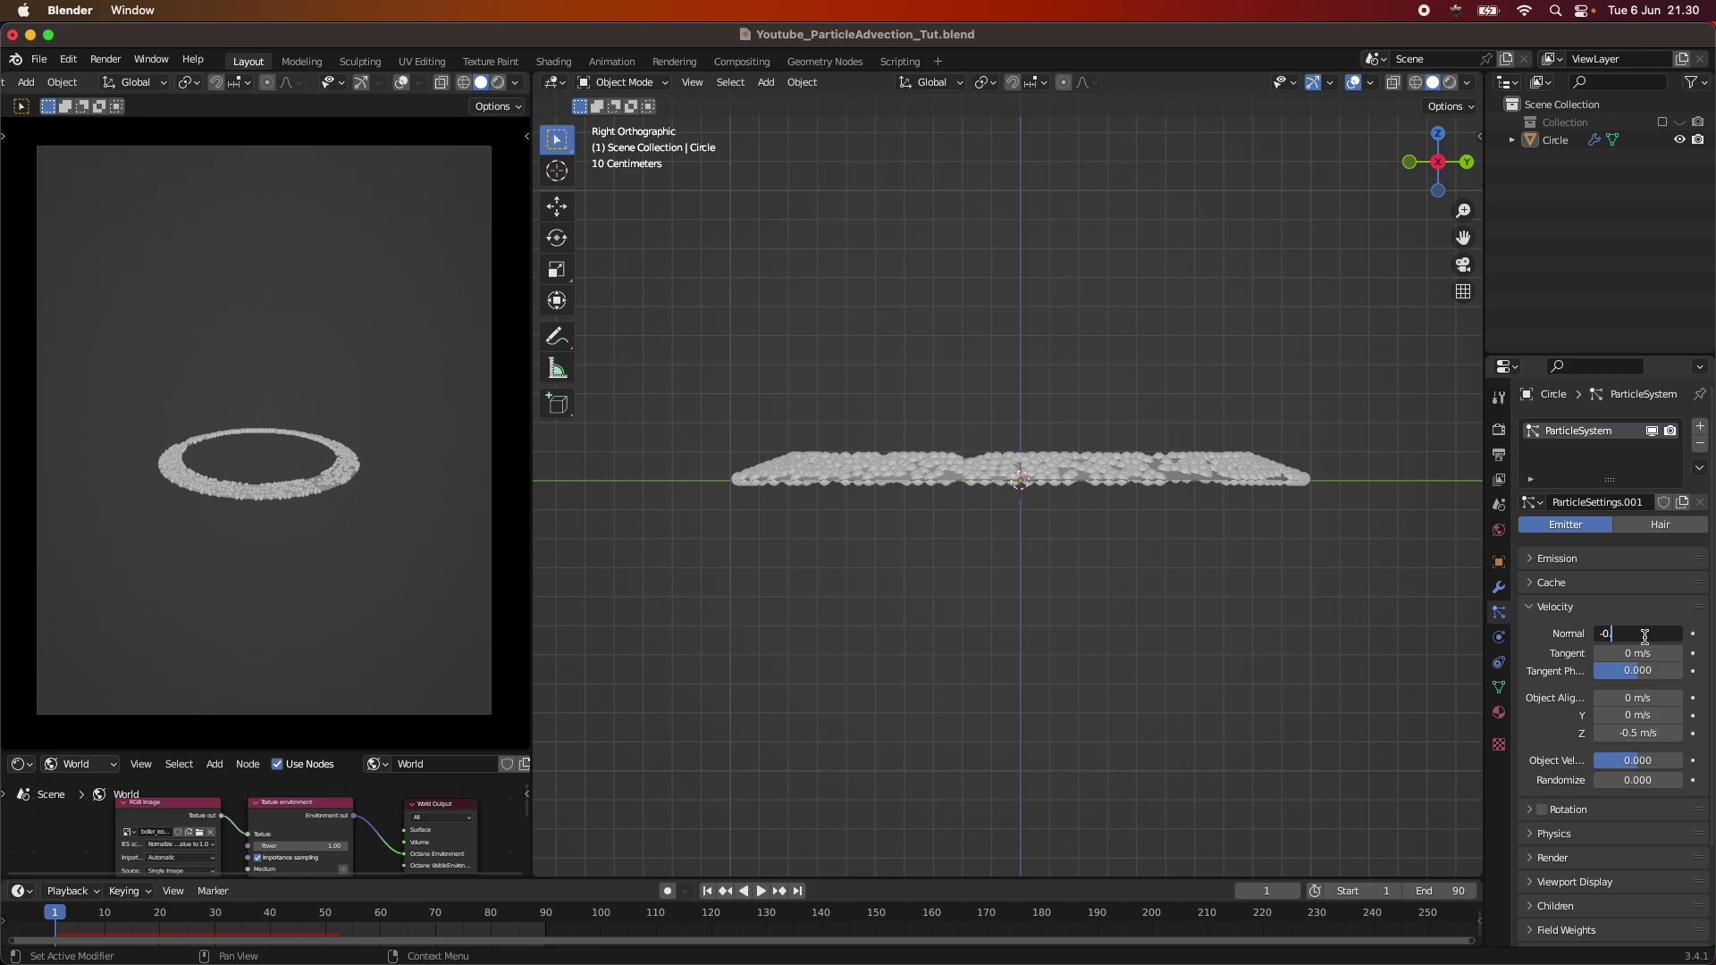
pyautogui.write('.75')
pyautogui.press('Return')
pyautogui.click(759, 893)
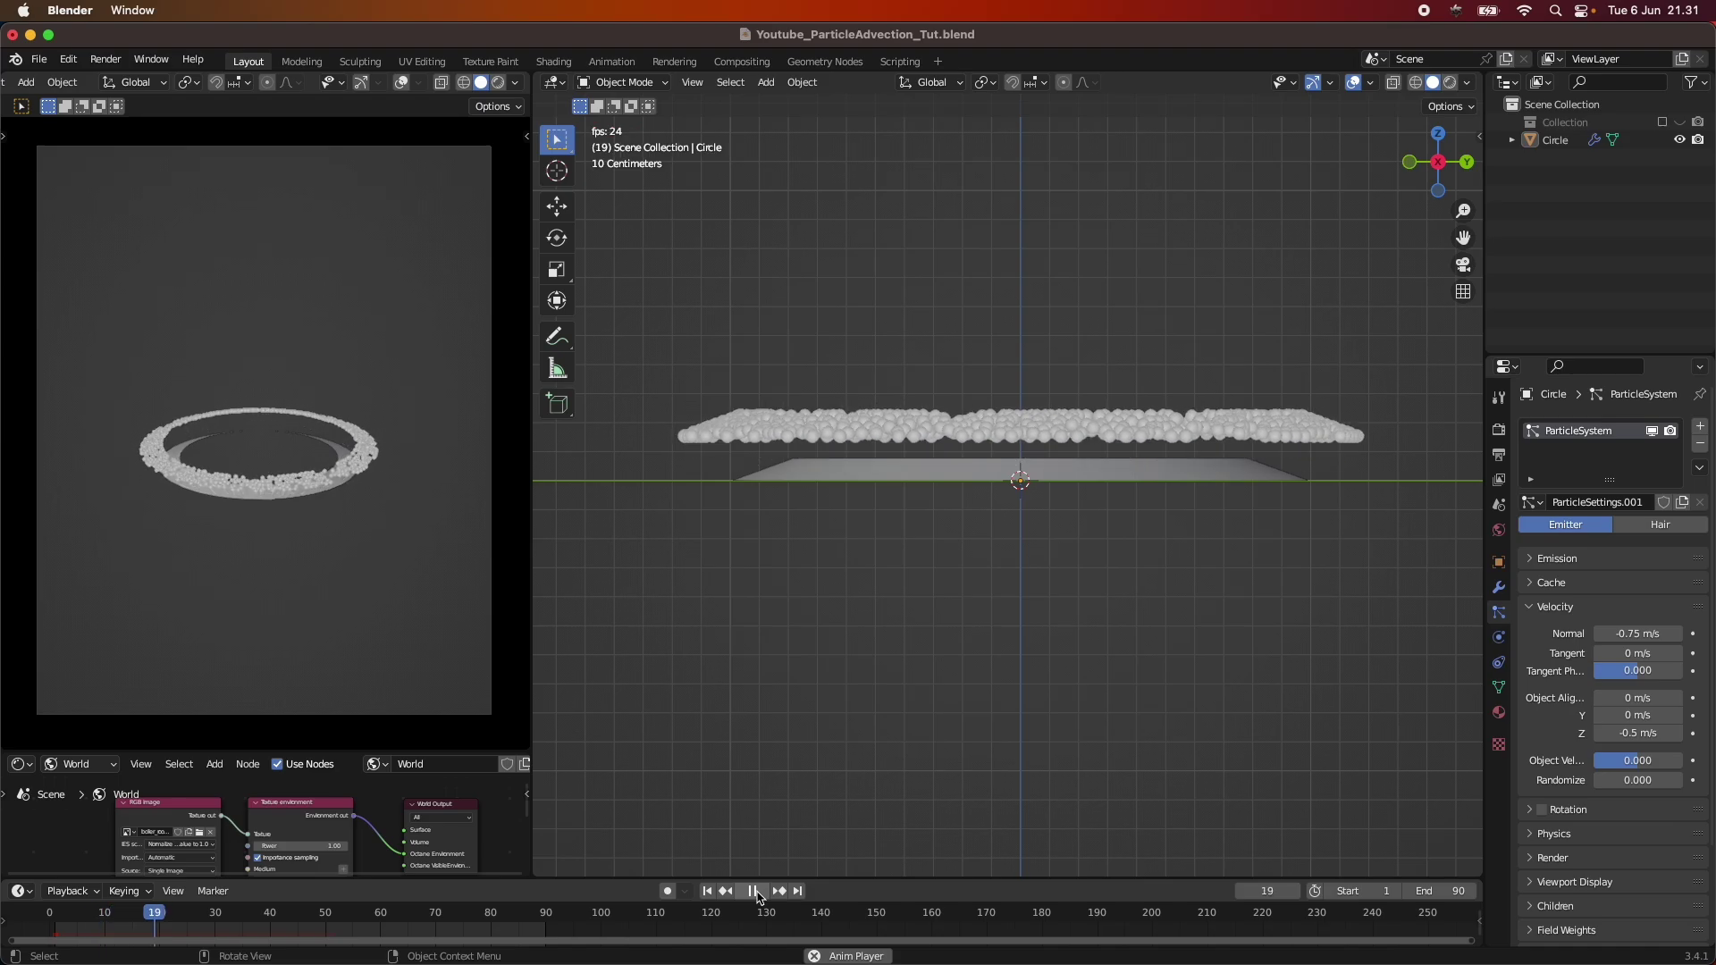
pyautogui.press('Escape')
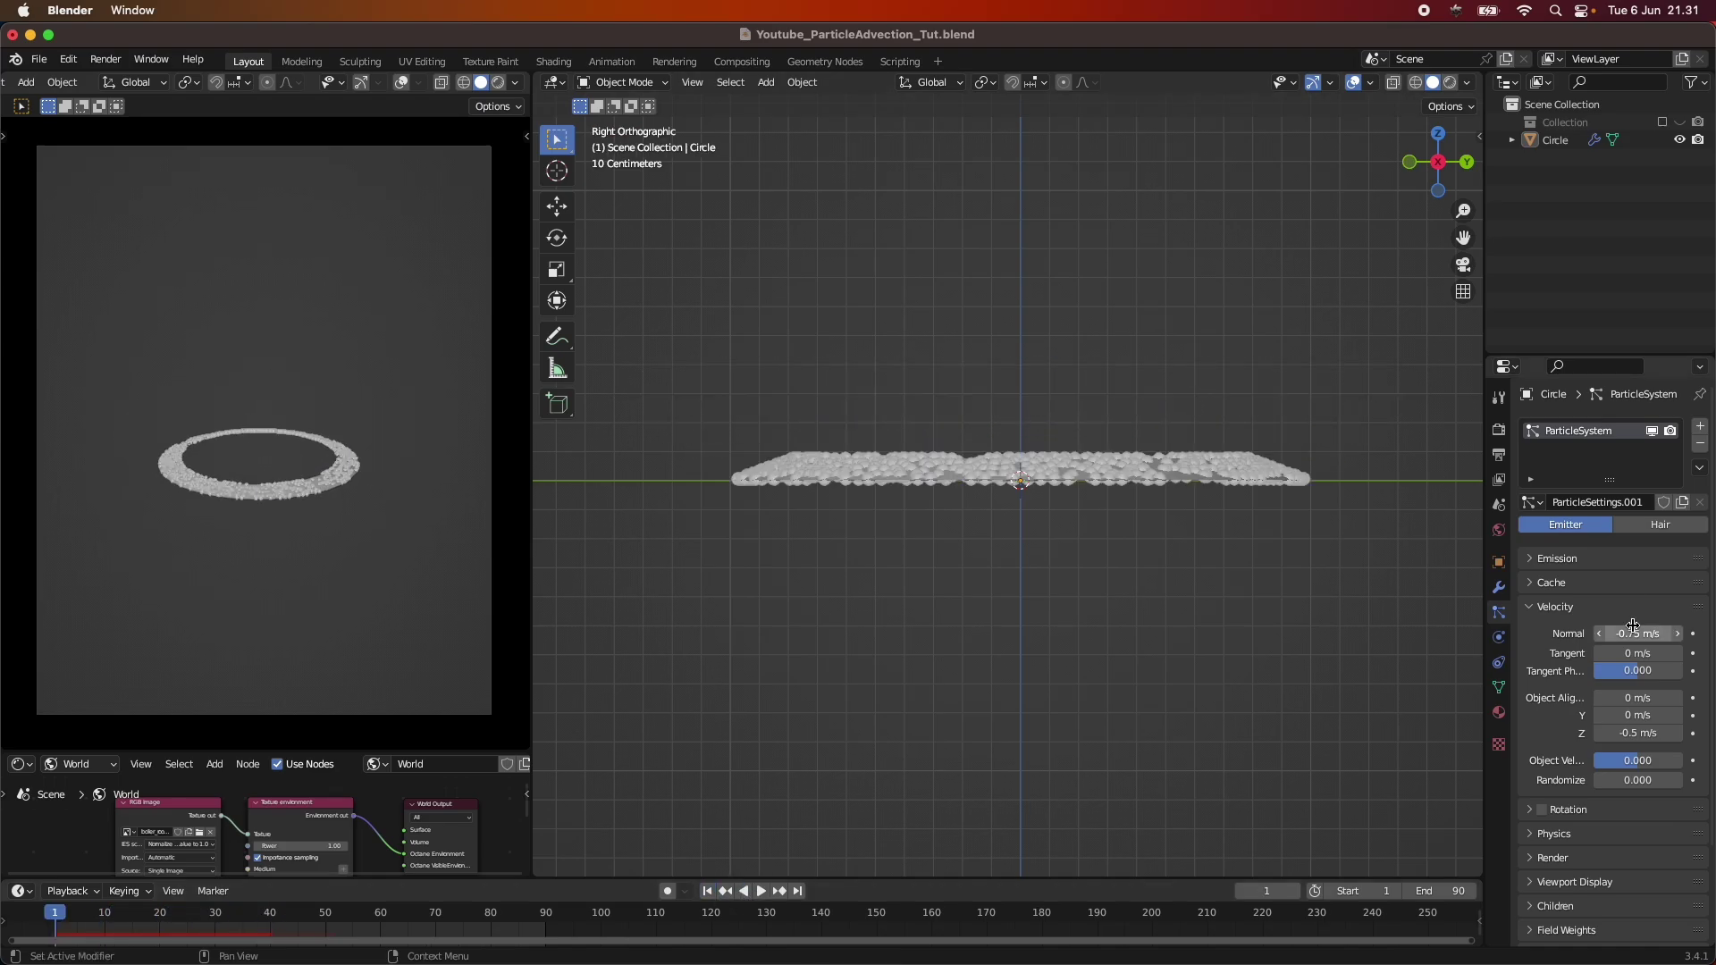
pyautogui.click(1633, 627)
pyautogui.press('BackSpace')
pyautogui.write('-0.65')
pyautogui.press('Return')
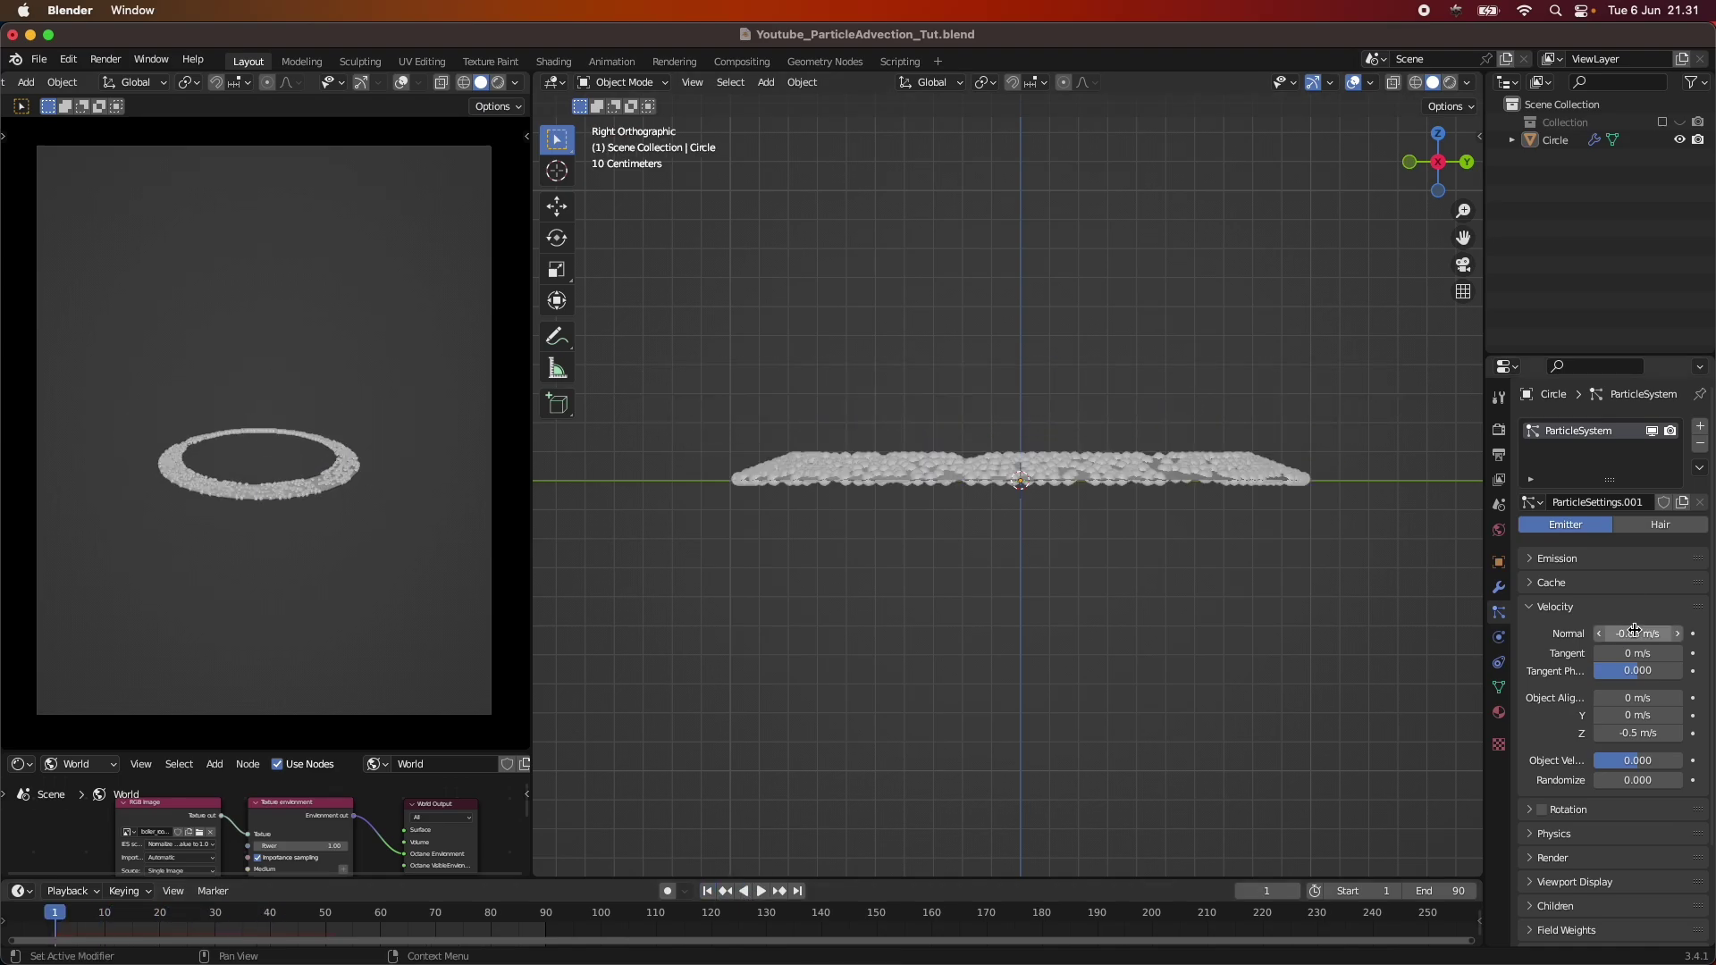
pyautogui.click(760, 891)
pyautogui.click(760, 891)
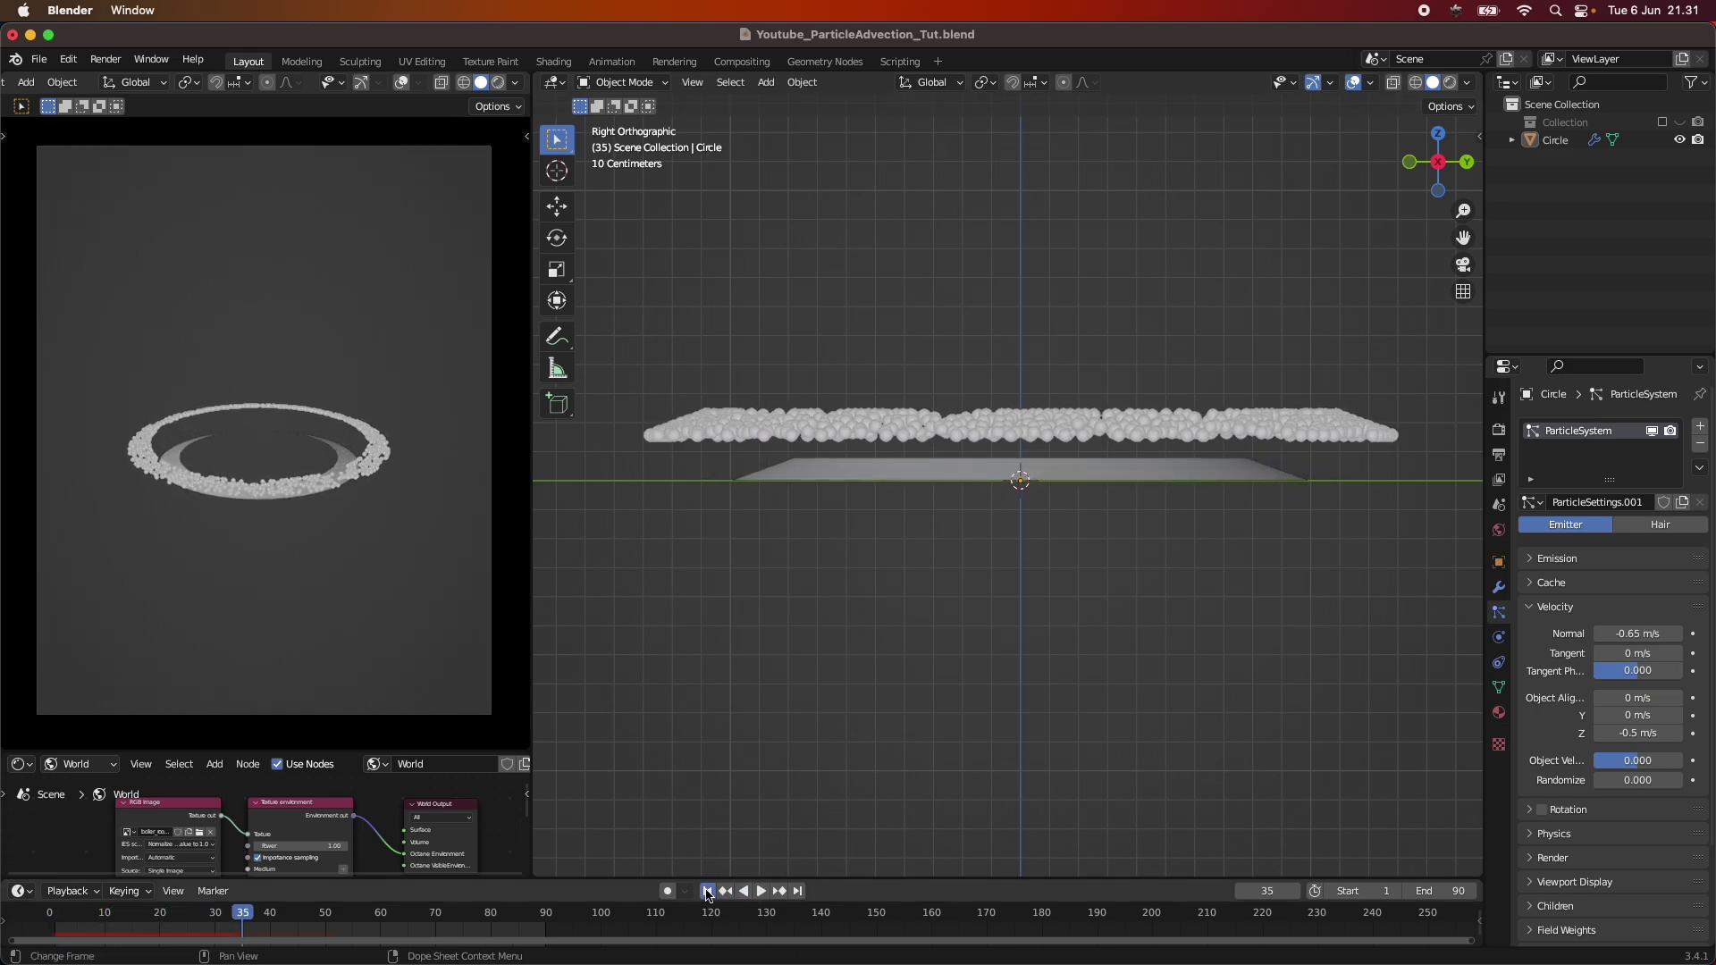
pyautogui.click(707, 891)
# Step: Tune the Z velocity, testing -0.75 m/s before settling on -0.6 m/s
pyautogui.click(1649, 735)
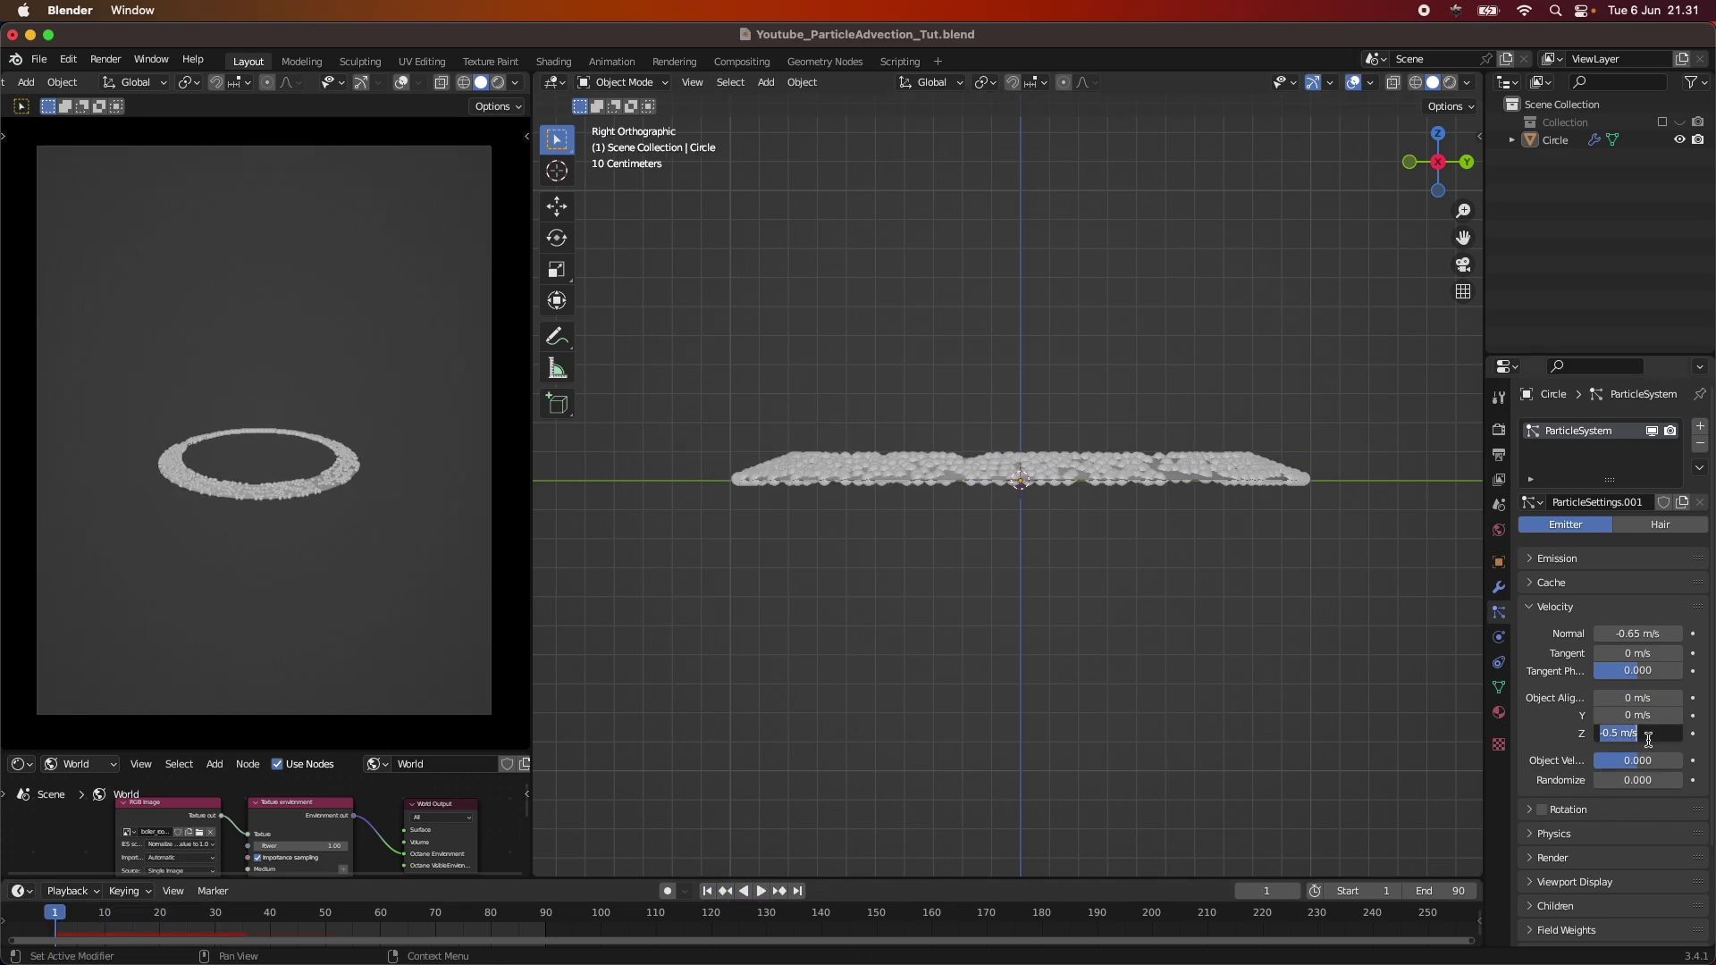
pyautogui.write('-0.75')
pyautogui.press('Return')
pyautogui.click(760, 891)
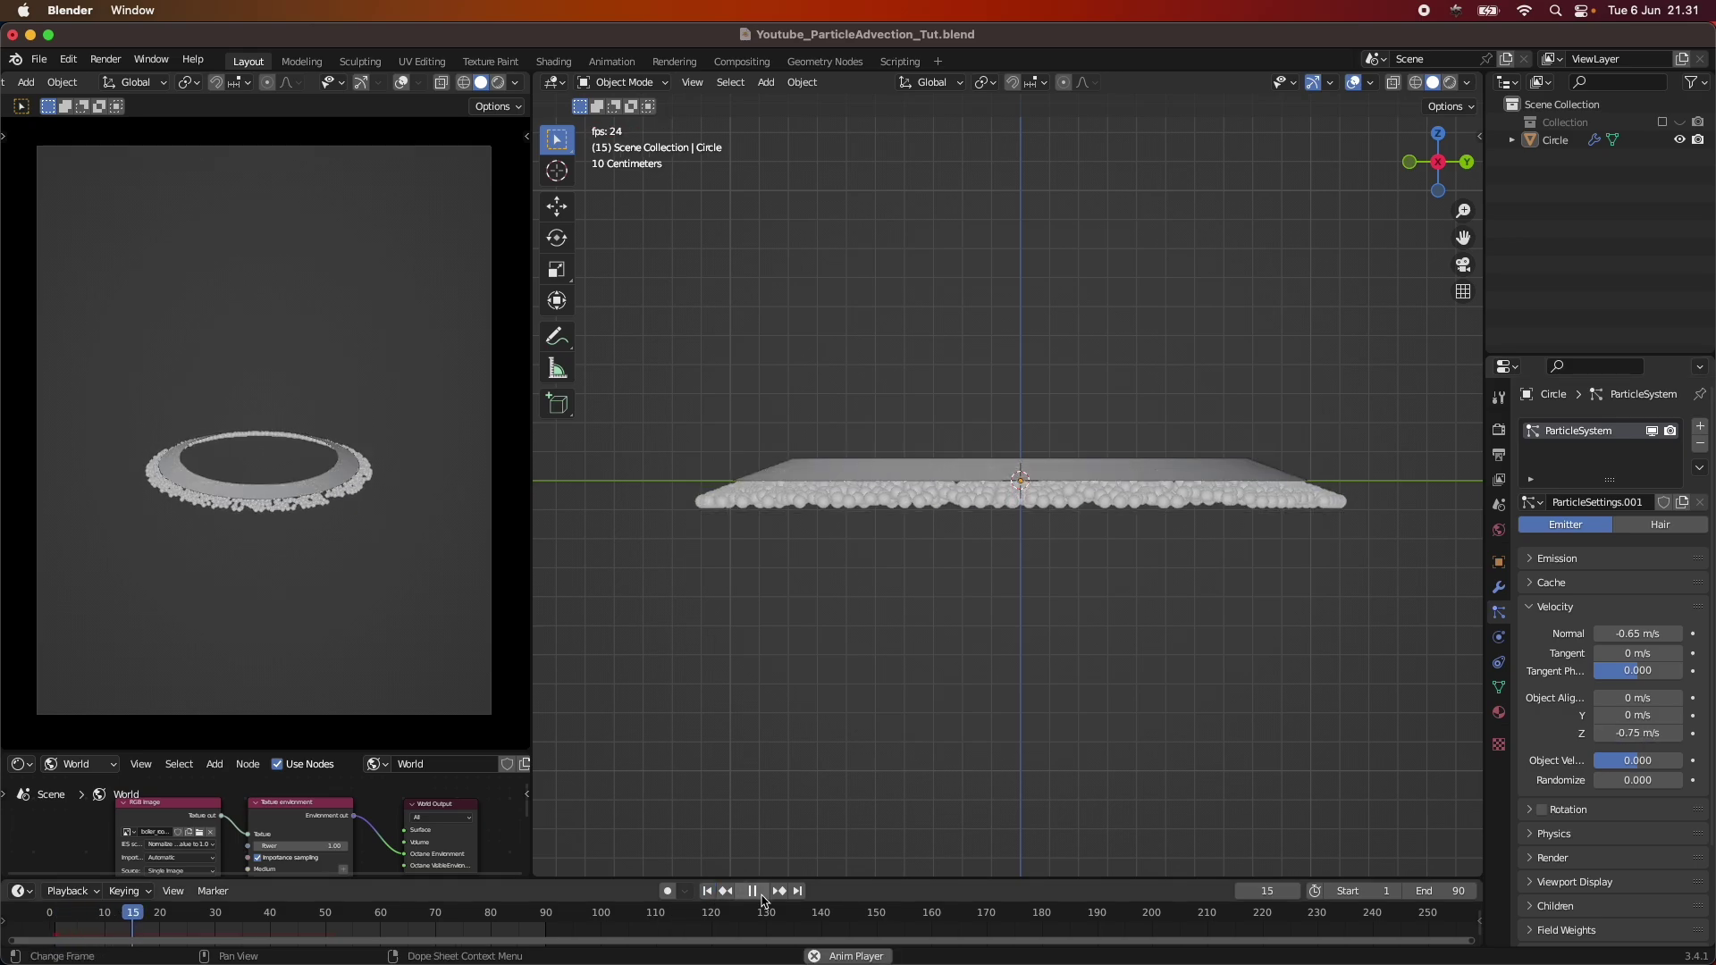
pyautogui.click(707, 891)
pyautogui.click(1636, 732)
pyautogui.press('BackSpace')
pyautogui.write('-0.6')
pyautogui.press('Return')
# Step: Play the burst and review the new velocities from several perspective angles
pyautogui.click(759, 892)
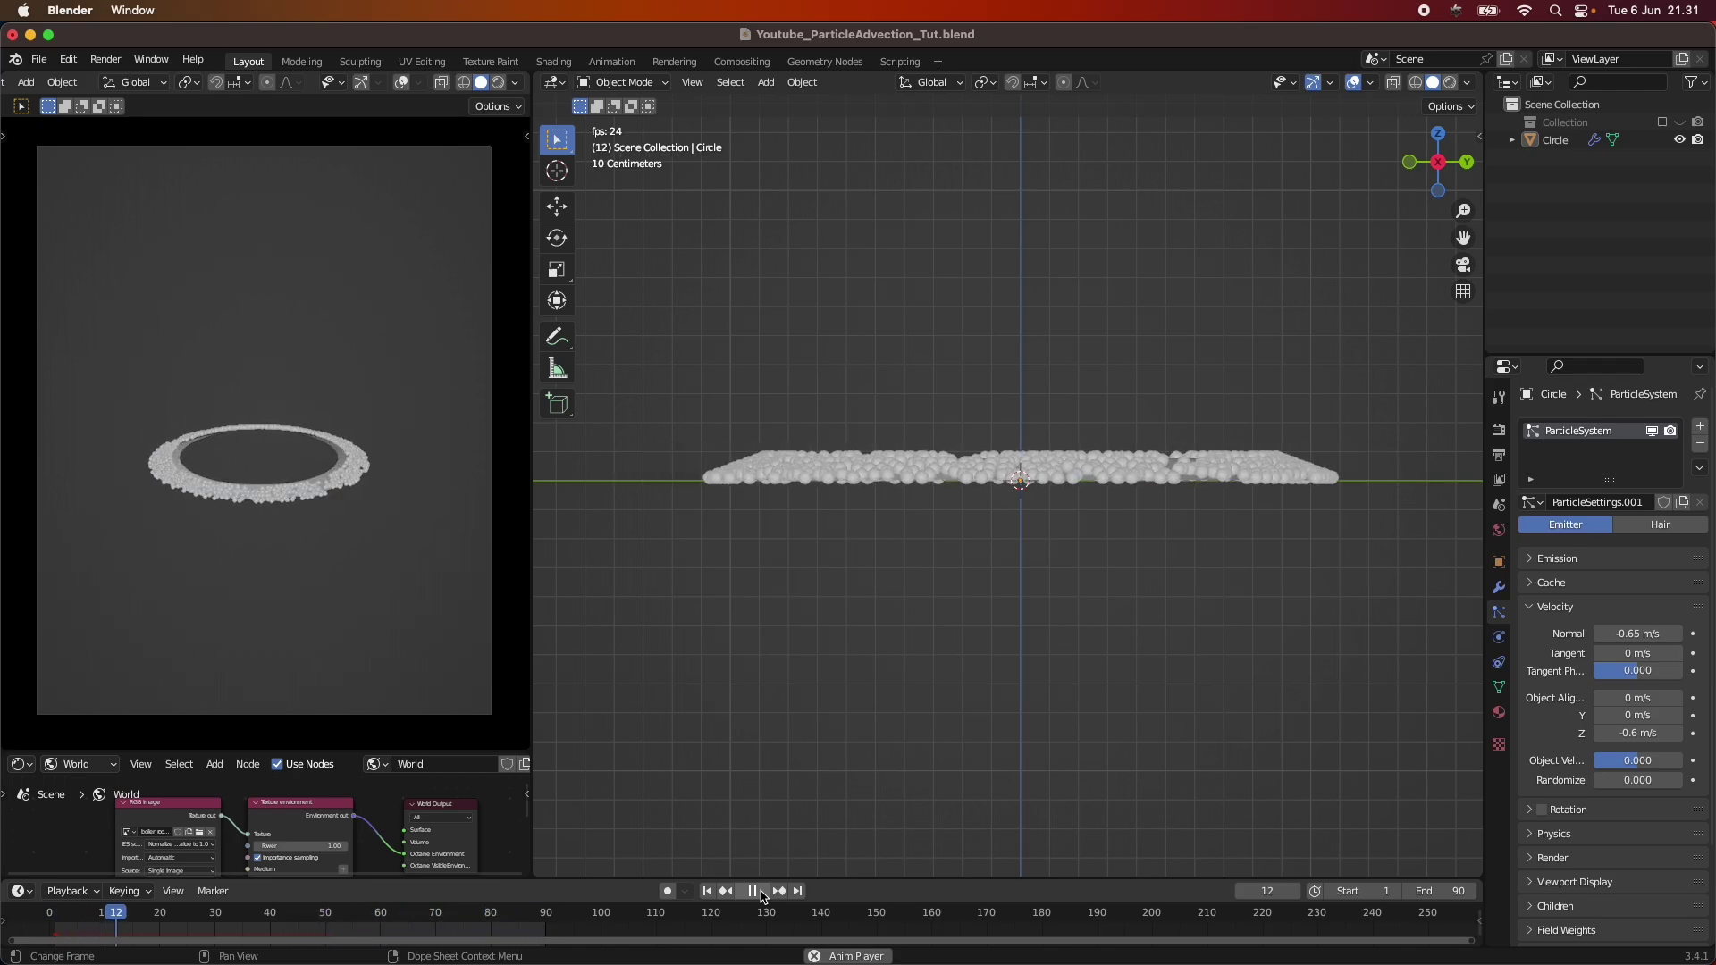
pyautogui.click(752, 891)
pyautogui.moveTo(1039, 547); pyautogui.dragTo(833, 925, button='middle')
pyautogui.click(760, 891)
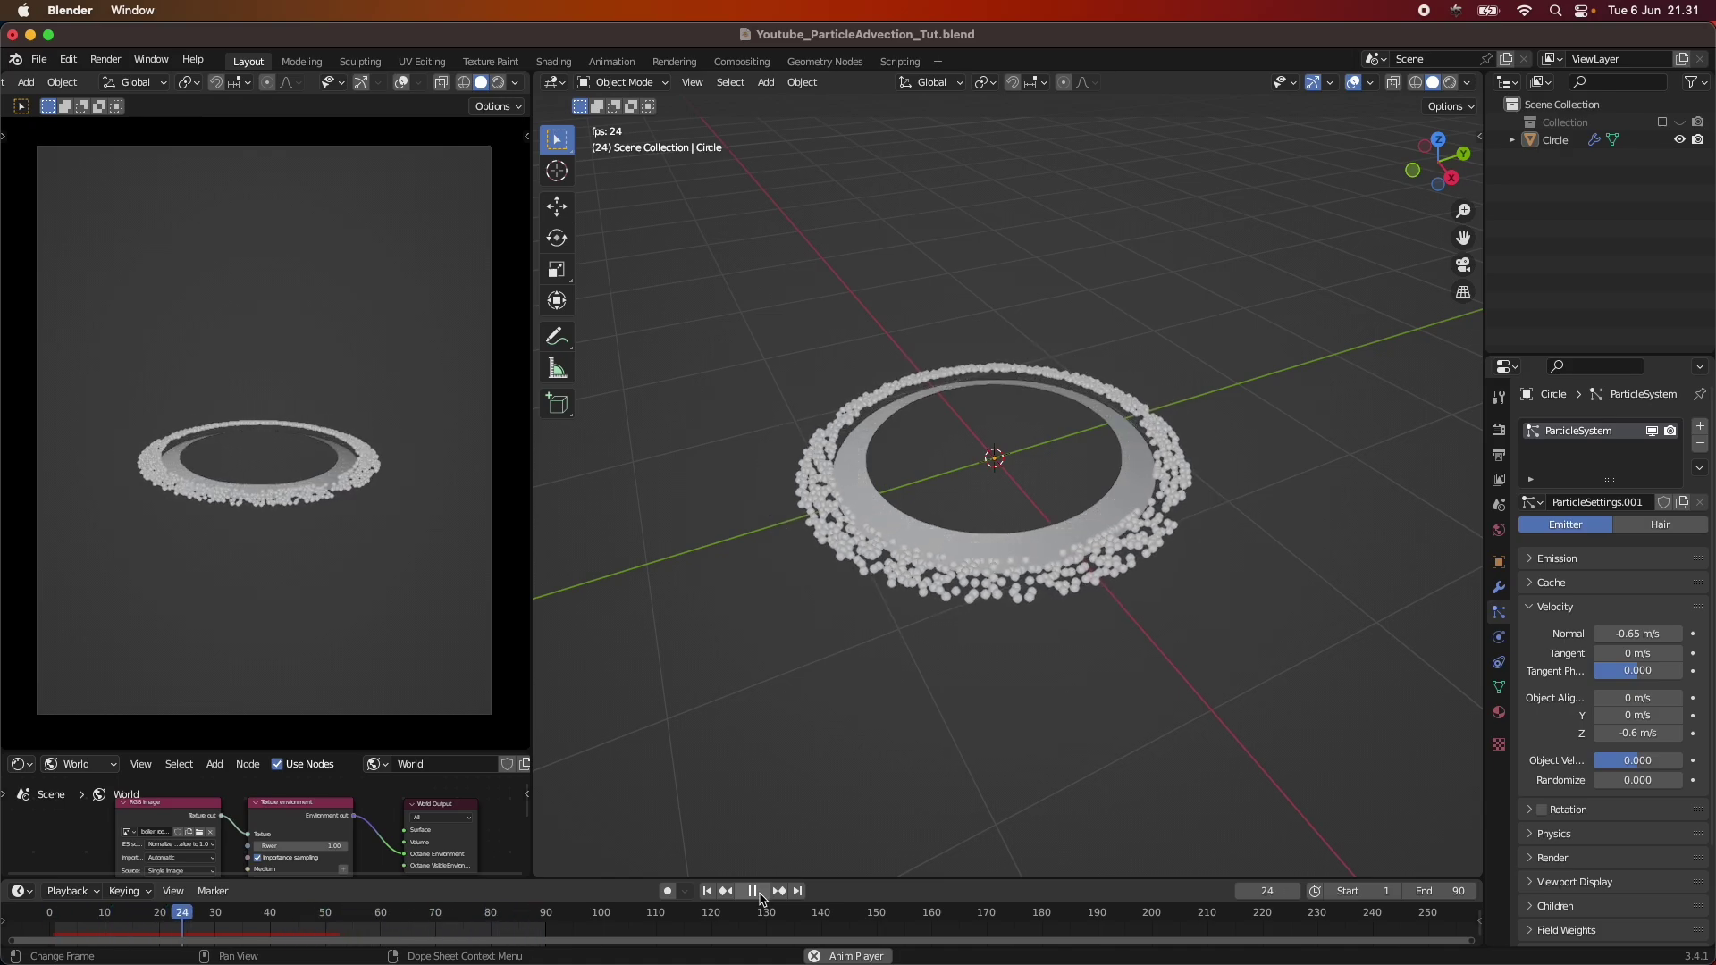
pyautogui.click(752, 891)
pyautogui.moveTo(1302, 651); pyautogui.dragTo(1086, 554, button='middle')
pyautogui.click(709, 892)
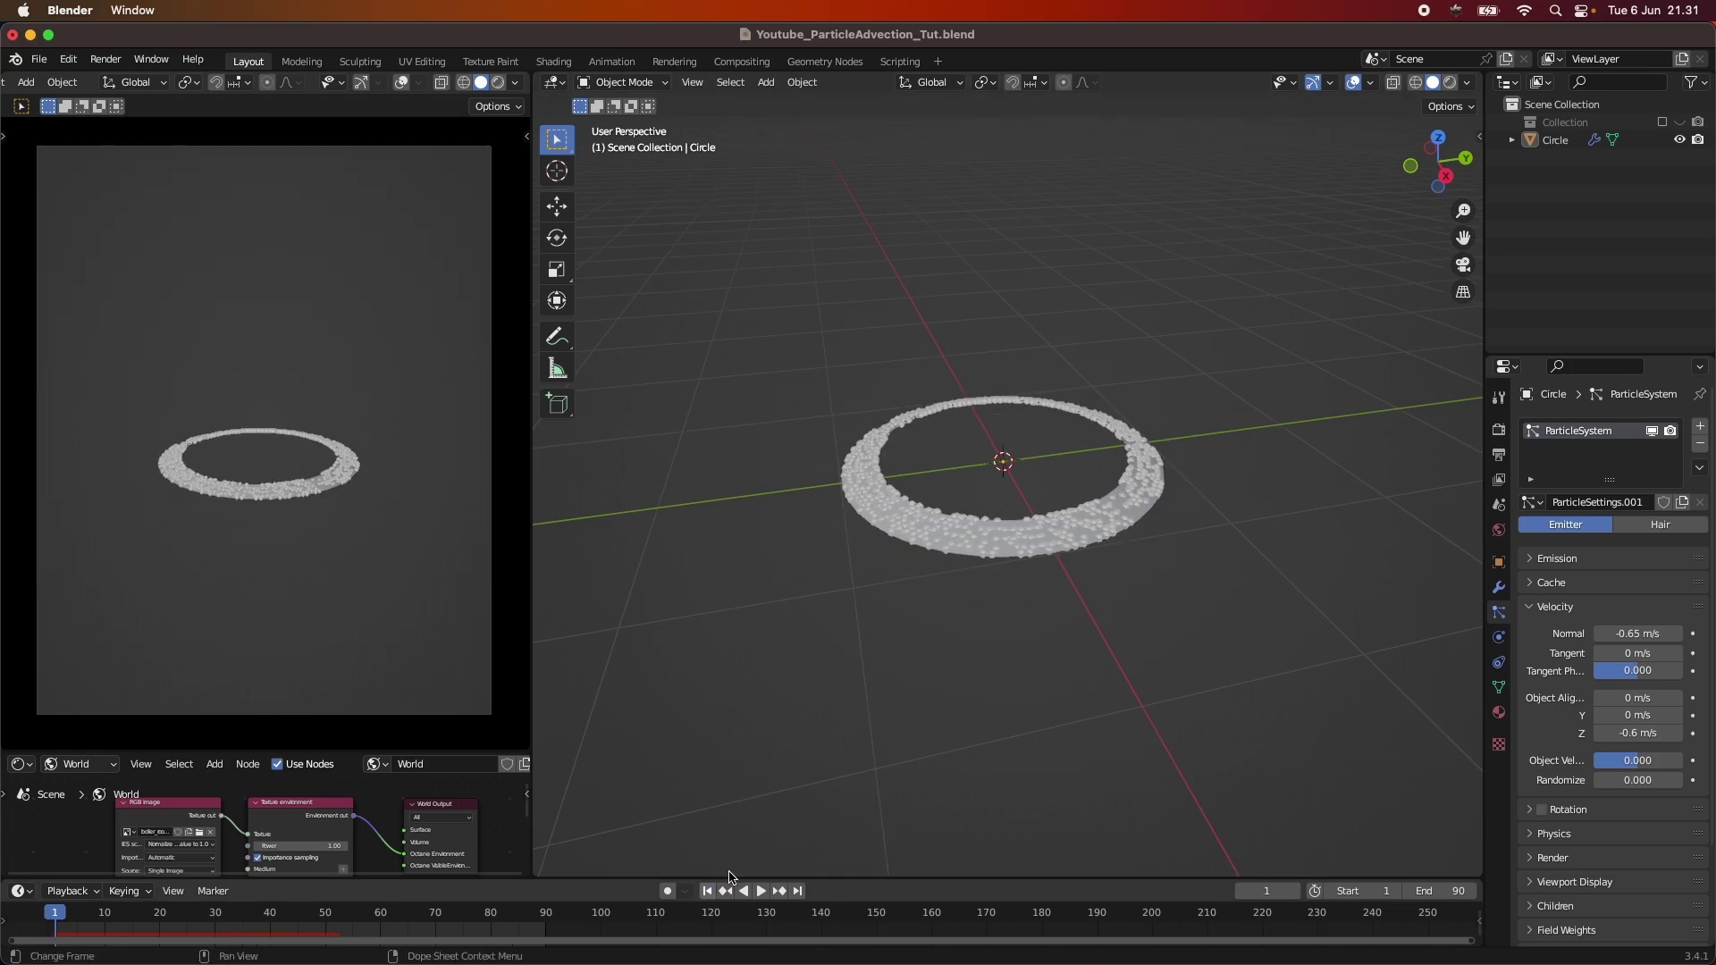
# Step: Set velocity Randomize to 0.1 and play the burst to see the scatter
pyautogui.click(1630, 780)
pyautogui.write('1')
pyautogui.press('Return')
pyautogui.click(767, 893)
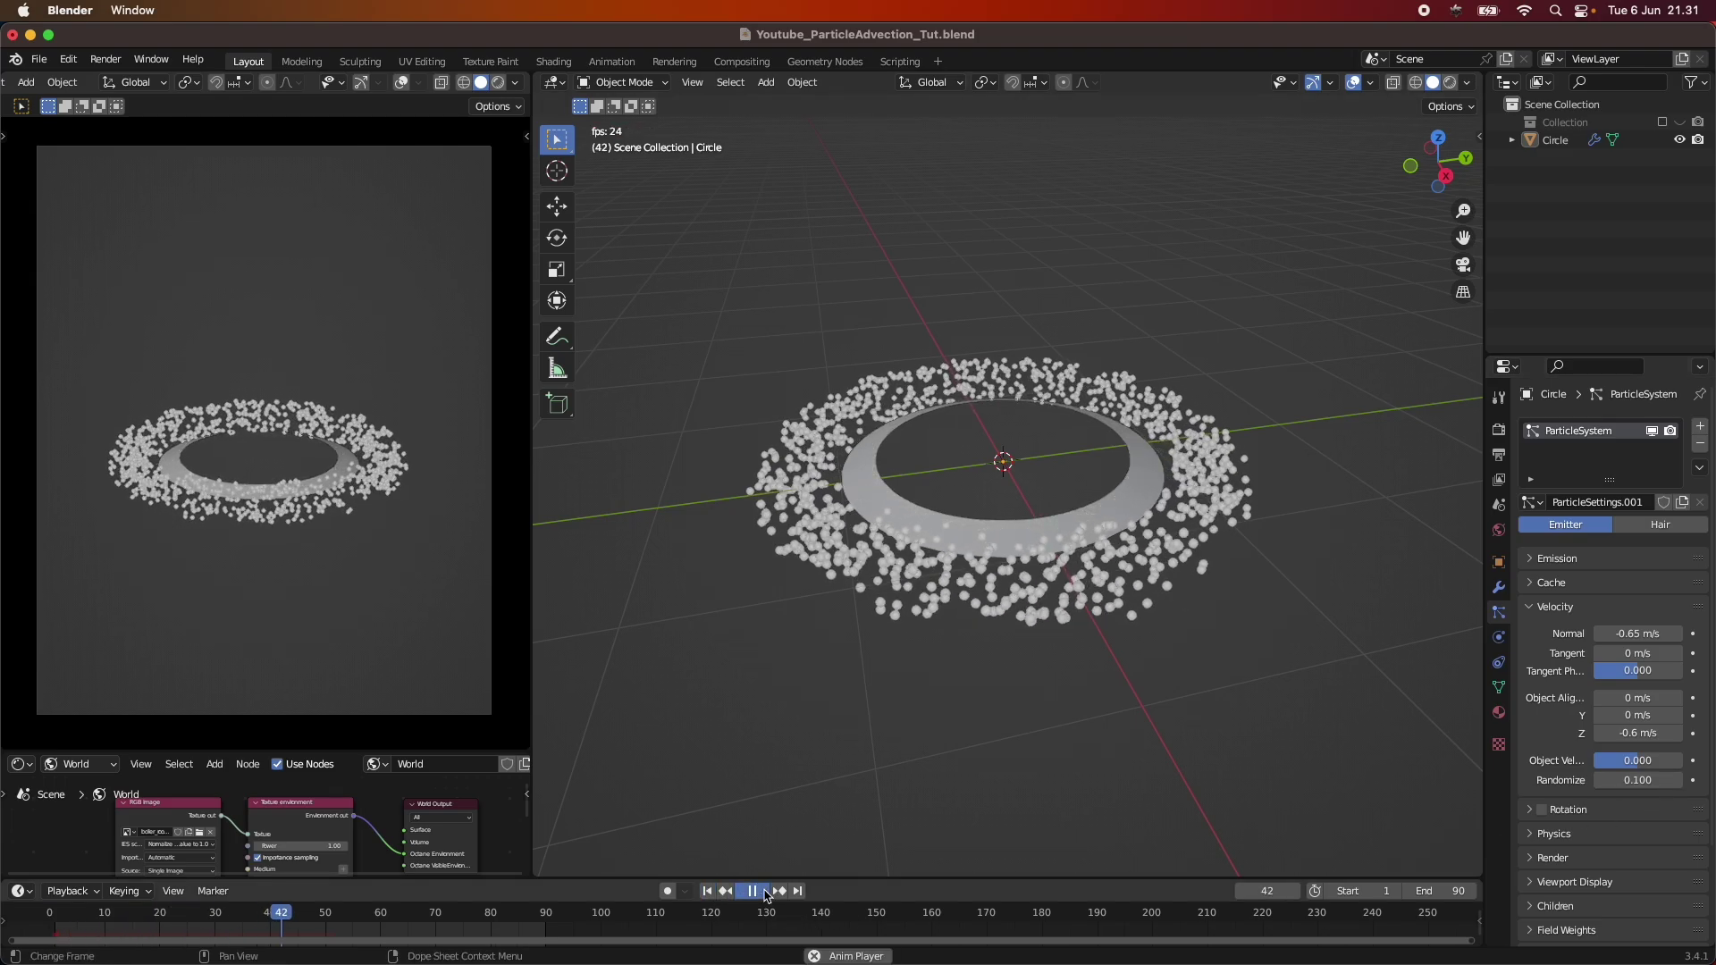
pyautogui.click(766, 892)
# Step: Replay the scattering burst from top-down and low side views, then collapse the Velocity panel
pyautogui.moveTo(759, 840); pyautogui.dragTo(755, 808, button='middle')
pyautogui.click(707, 891)
pyautogui.click(767, 891)
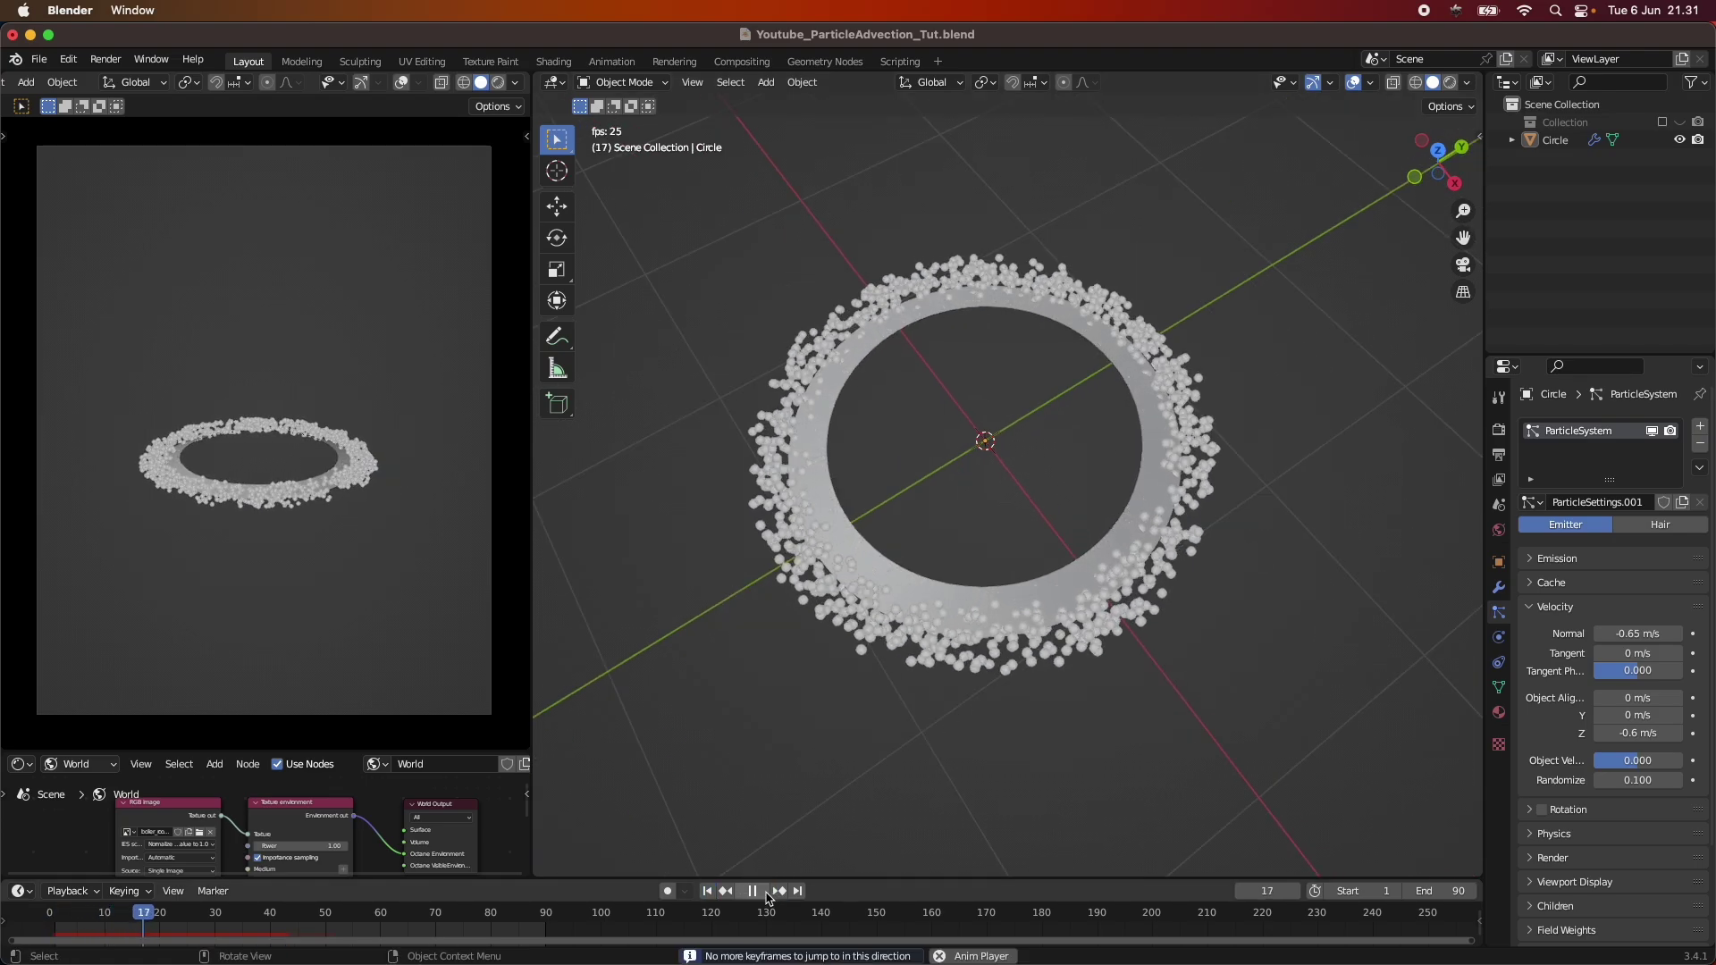
pyautogui.click(766, 891)
pyautogui.moveTo(992, 581); pyautogui.dragTo(1003, 634, button='middle')
pyautogui.click(707, 890)
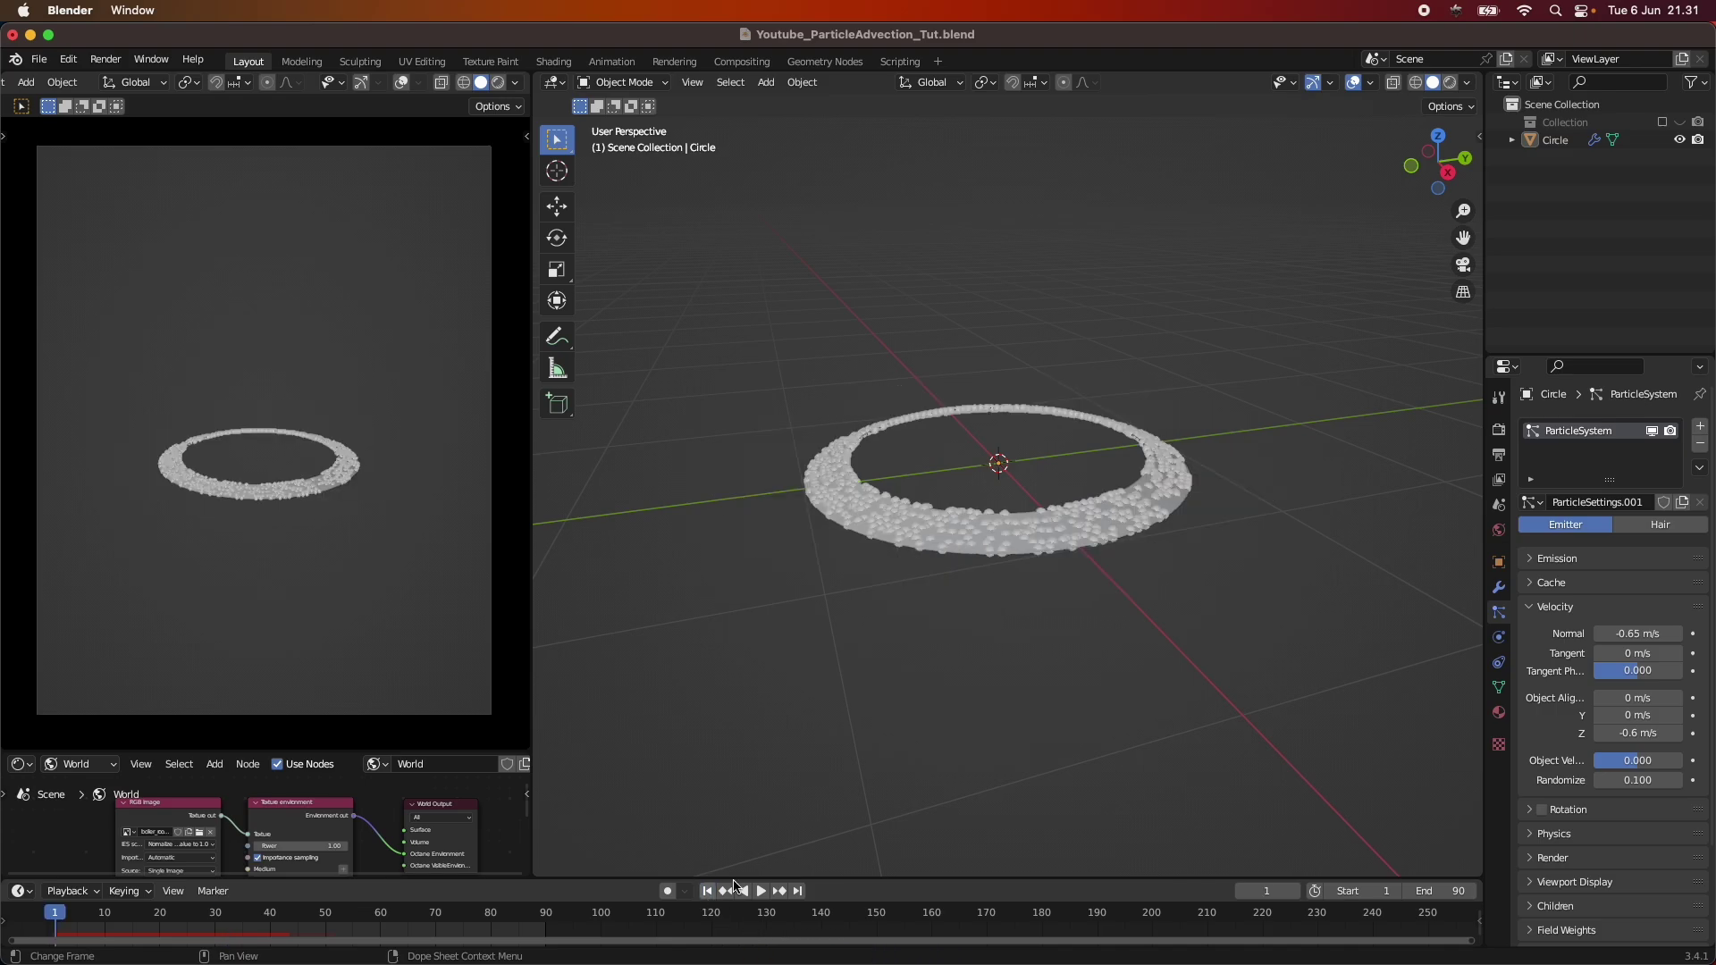
pyautogui.scroll(-4, 1152, 590)
pyautogui.scroll(3, 1152, 590)
pyautogui.scroll(-2, 1152, 589)
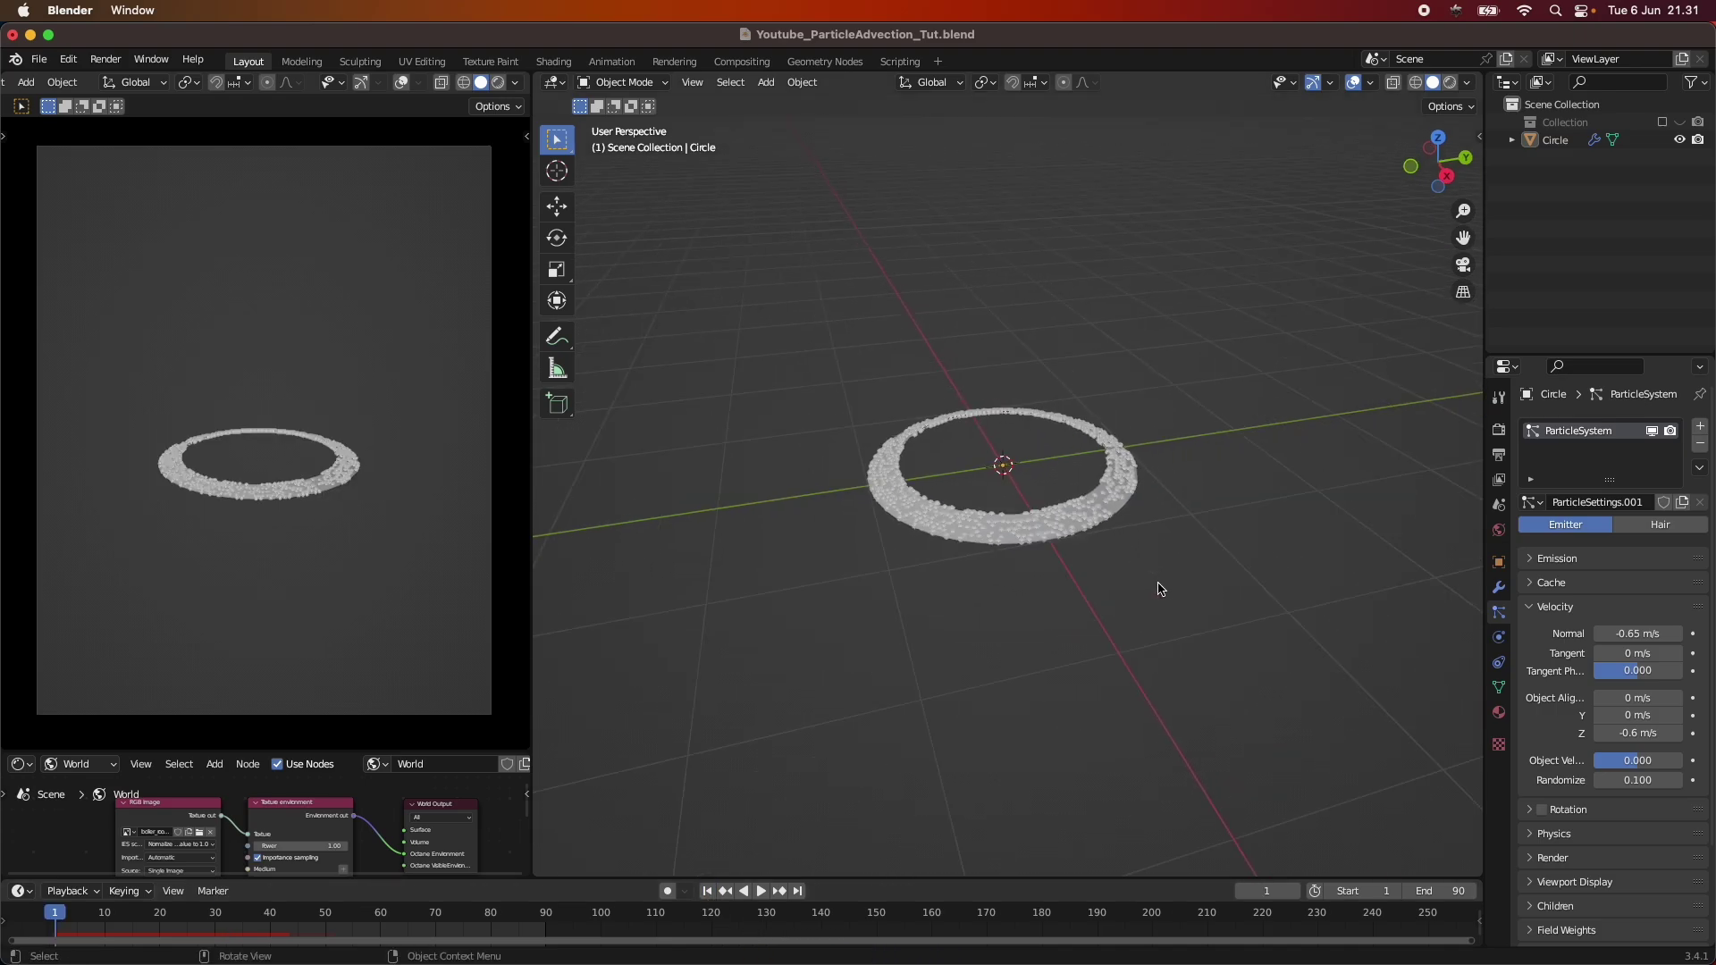
pyautogui.click(1543, 608)
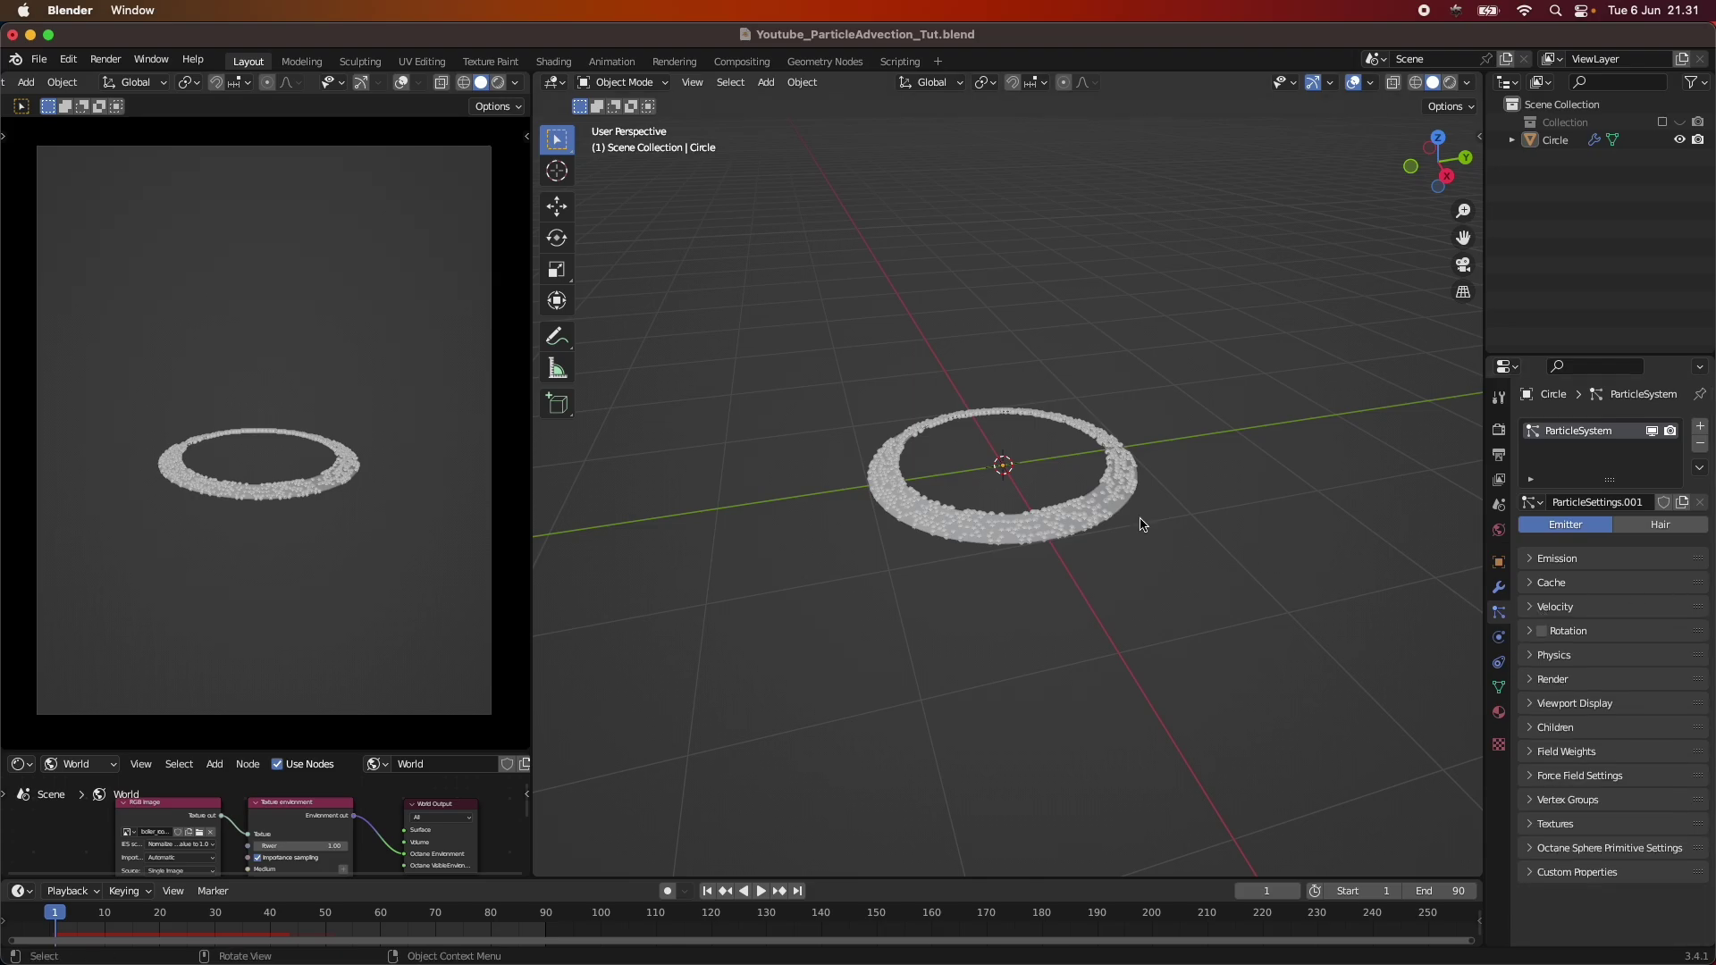
# Step: Set the ring emitter's particle Number to 10000 and save the file
pyautogui.moveTo(1018, 554); pyautogui.dragTo(1055, 558, button='middle')
pyautogui.click(1072, 548)
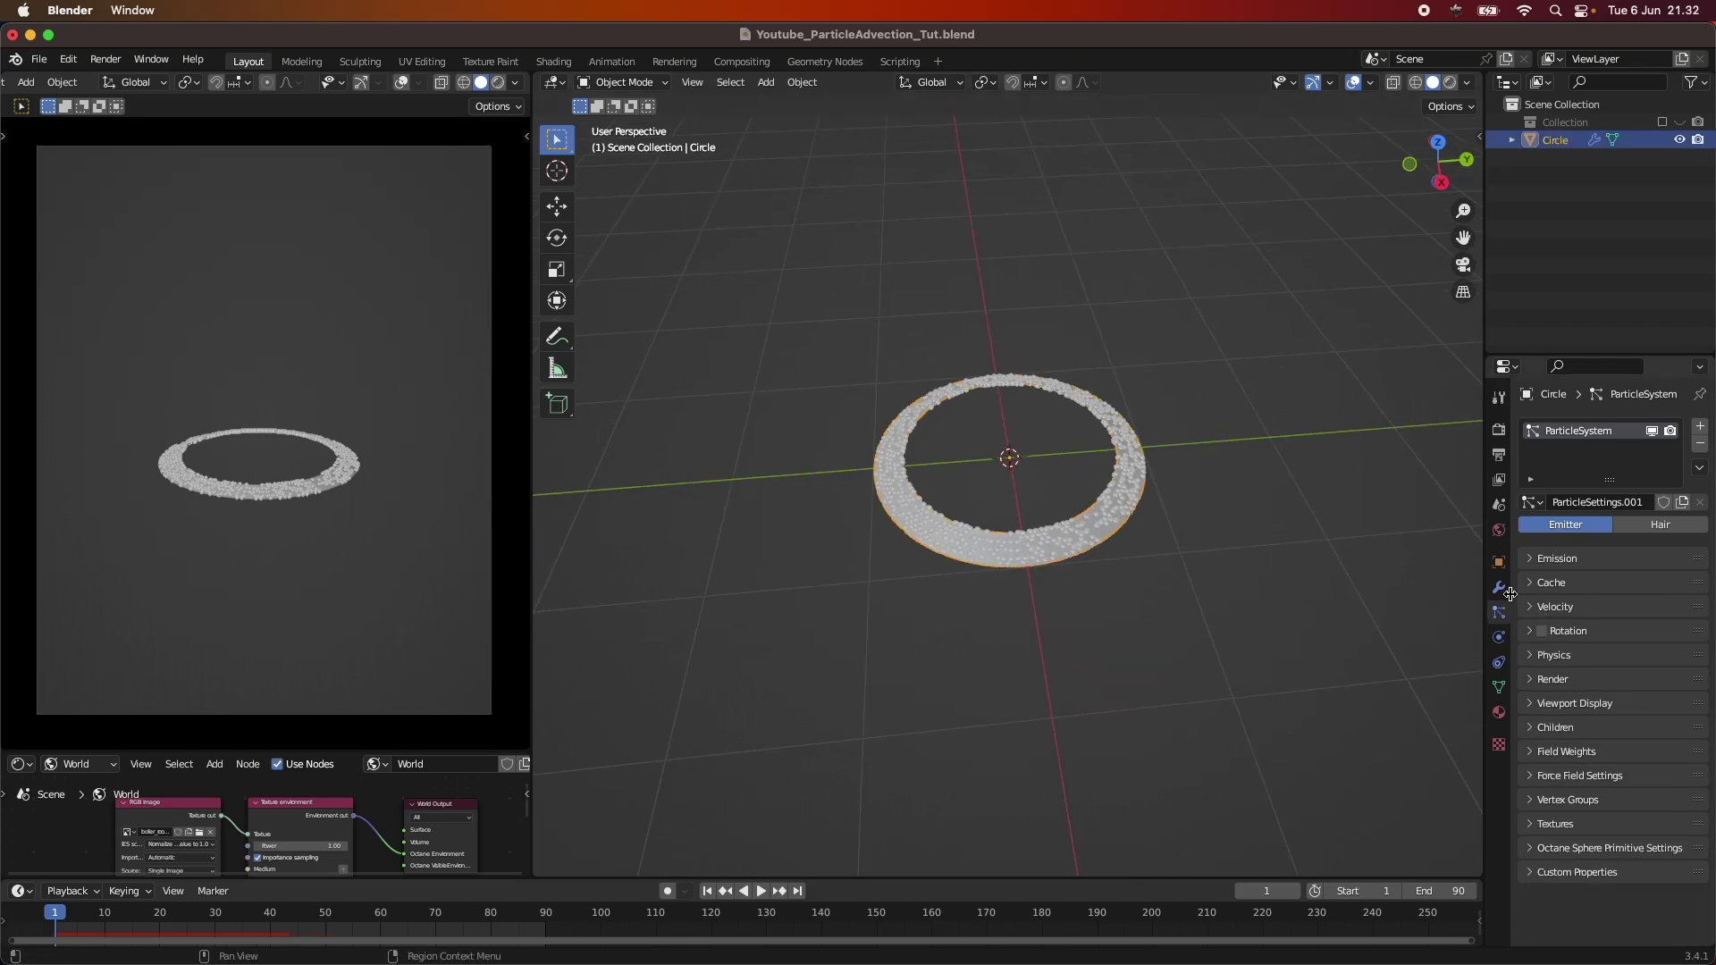
pyautogui.click(1557, 559)
pyautogui.doubleClick(1635, 586)
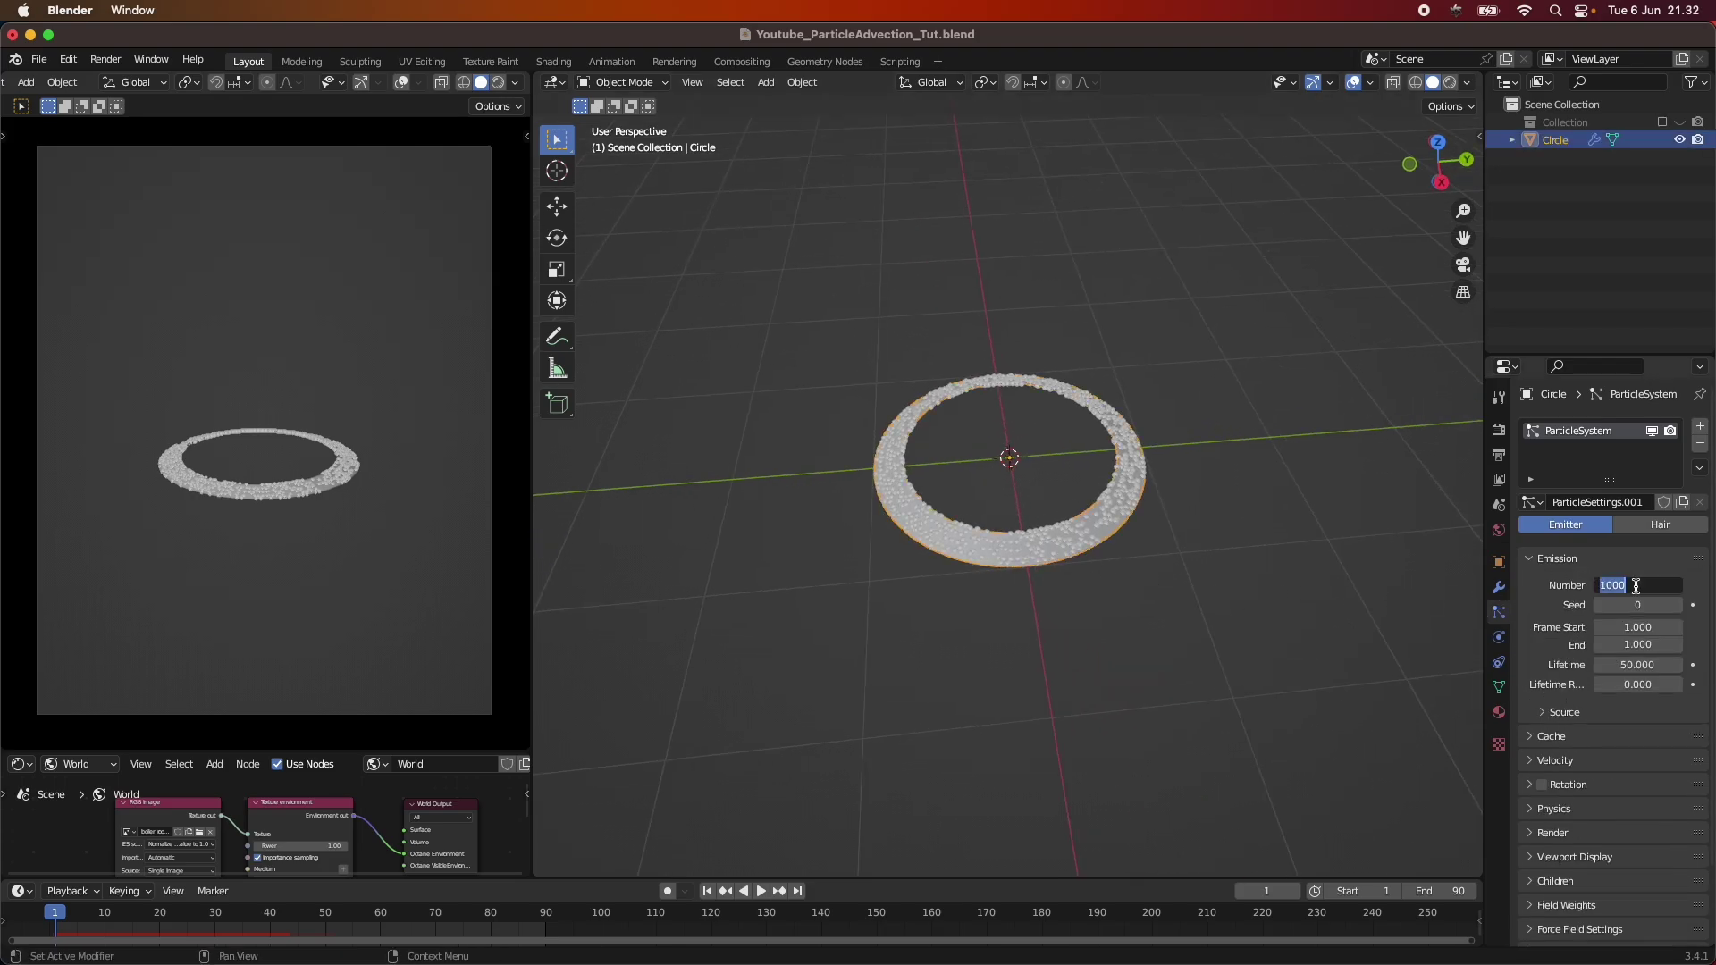
pyautogui.write('10000')
pyautogui.press('Return')
pyautogui.press('super+s')
# Step: Play the denser burst and view it edge-on and from the top
pyautogui.scroll(2, 871, 830)
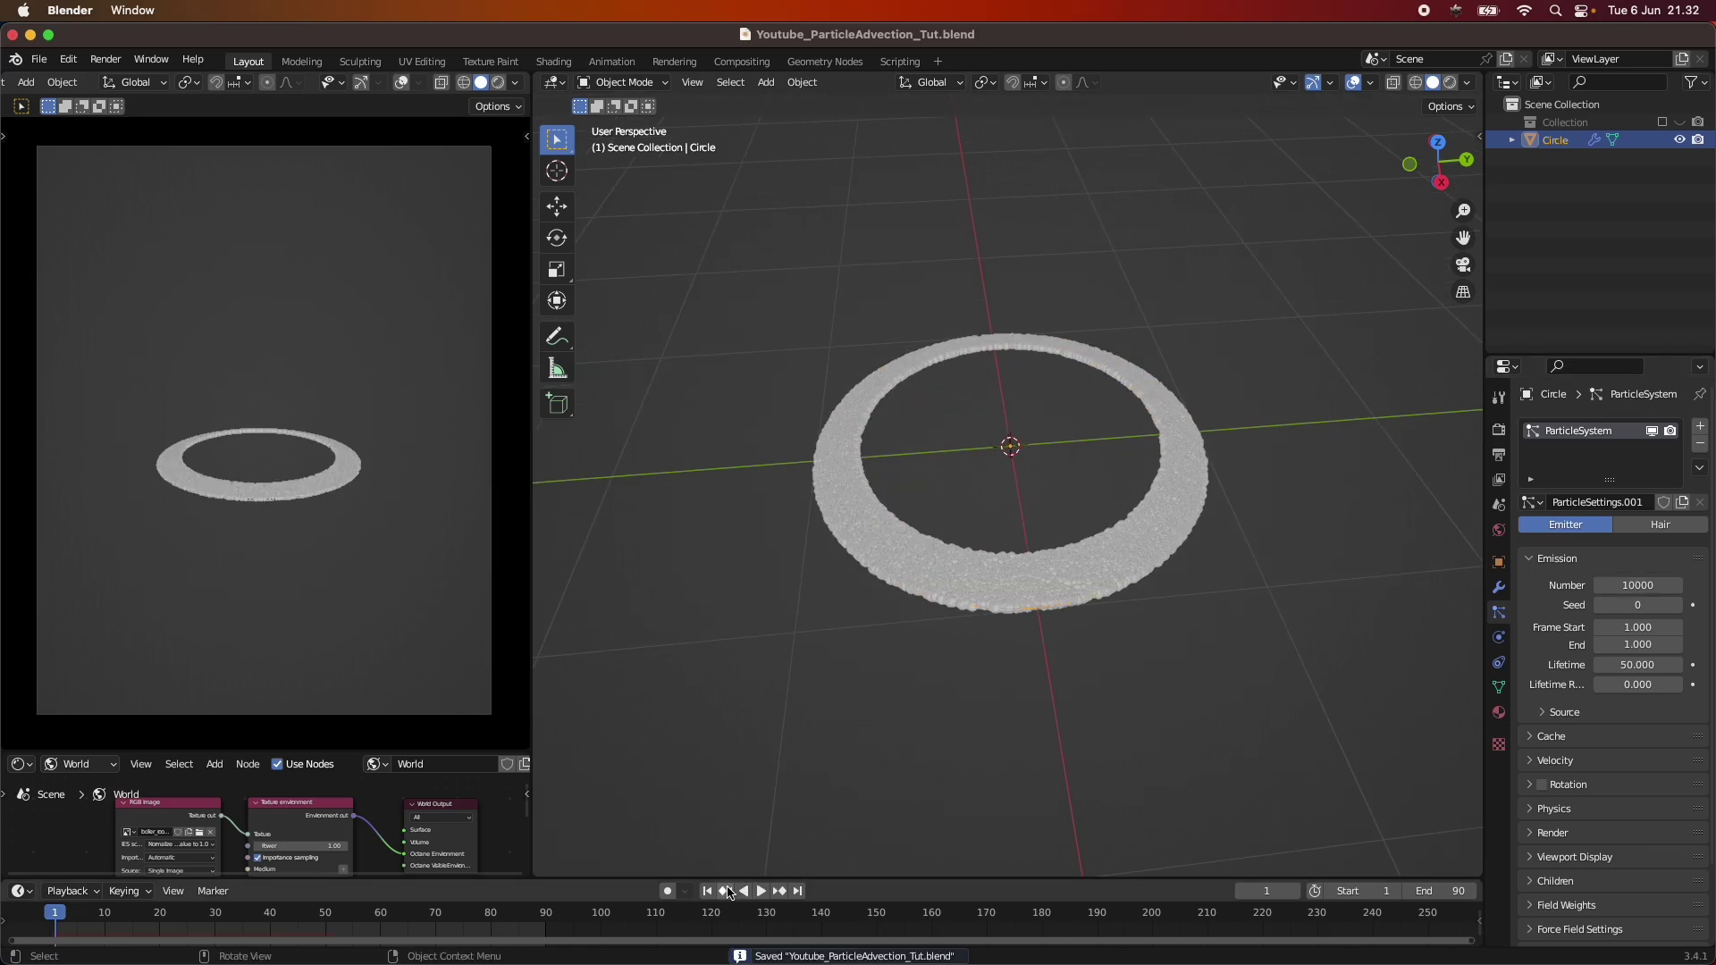
pyautogui.click(755, 893)
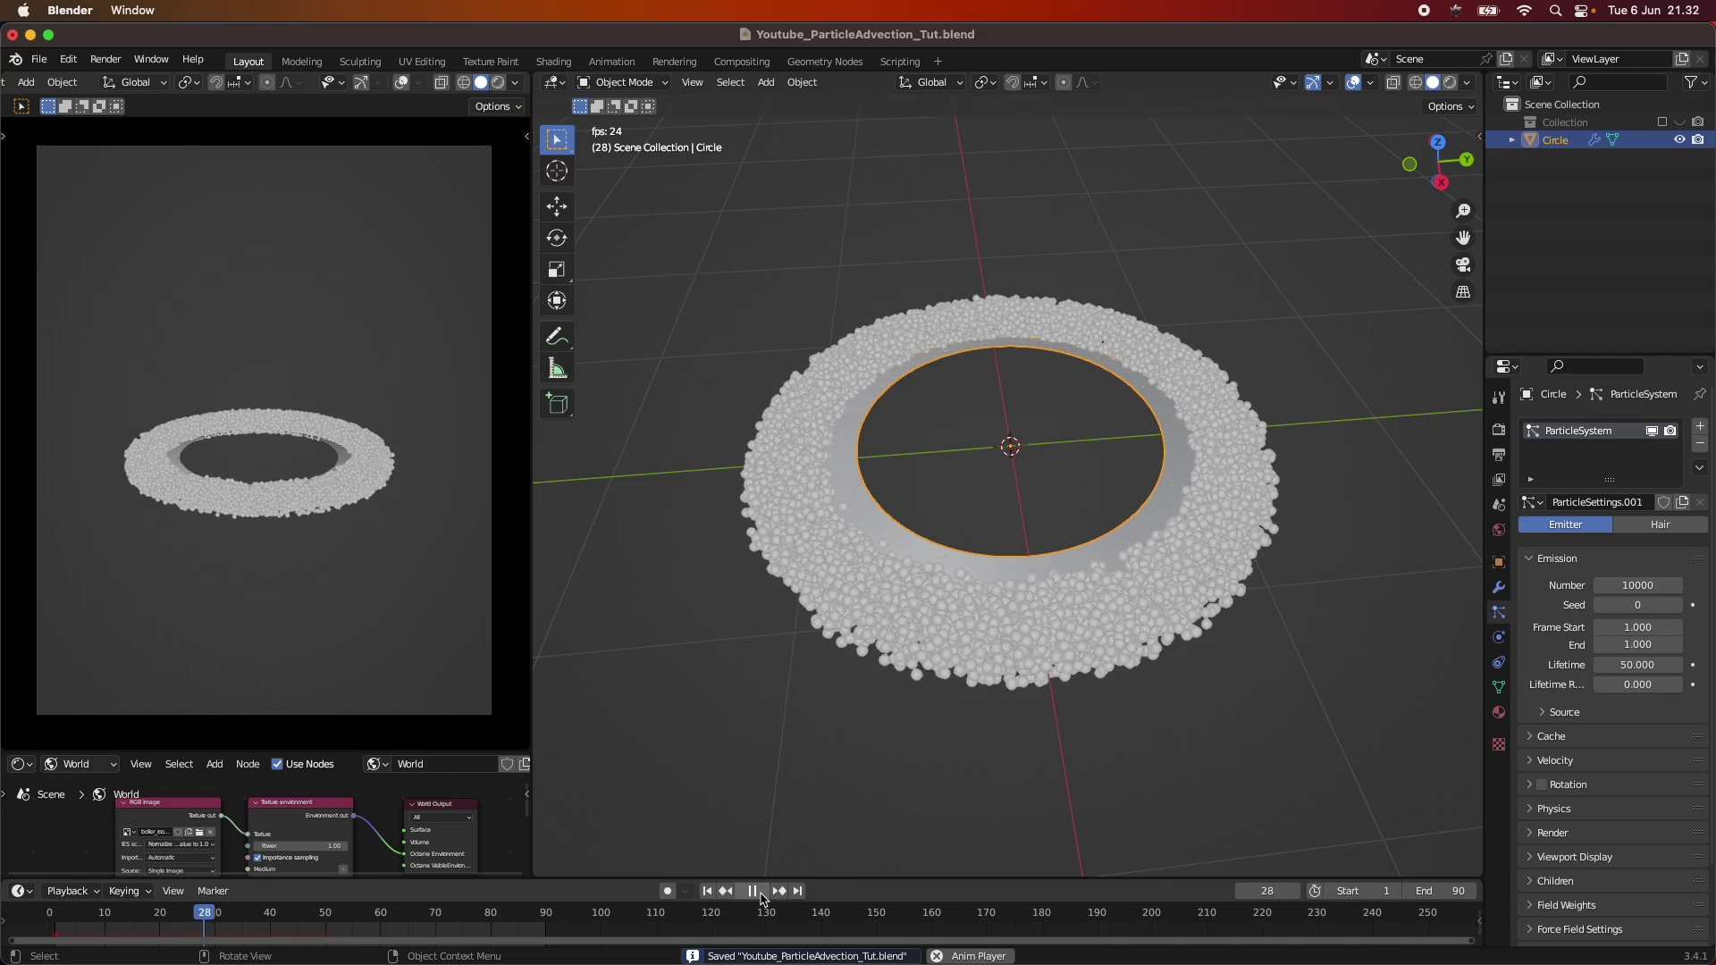
pyautogui.click(762, 896)
pyautogui.click(760, 891)
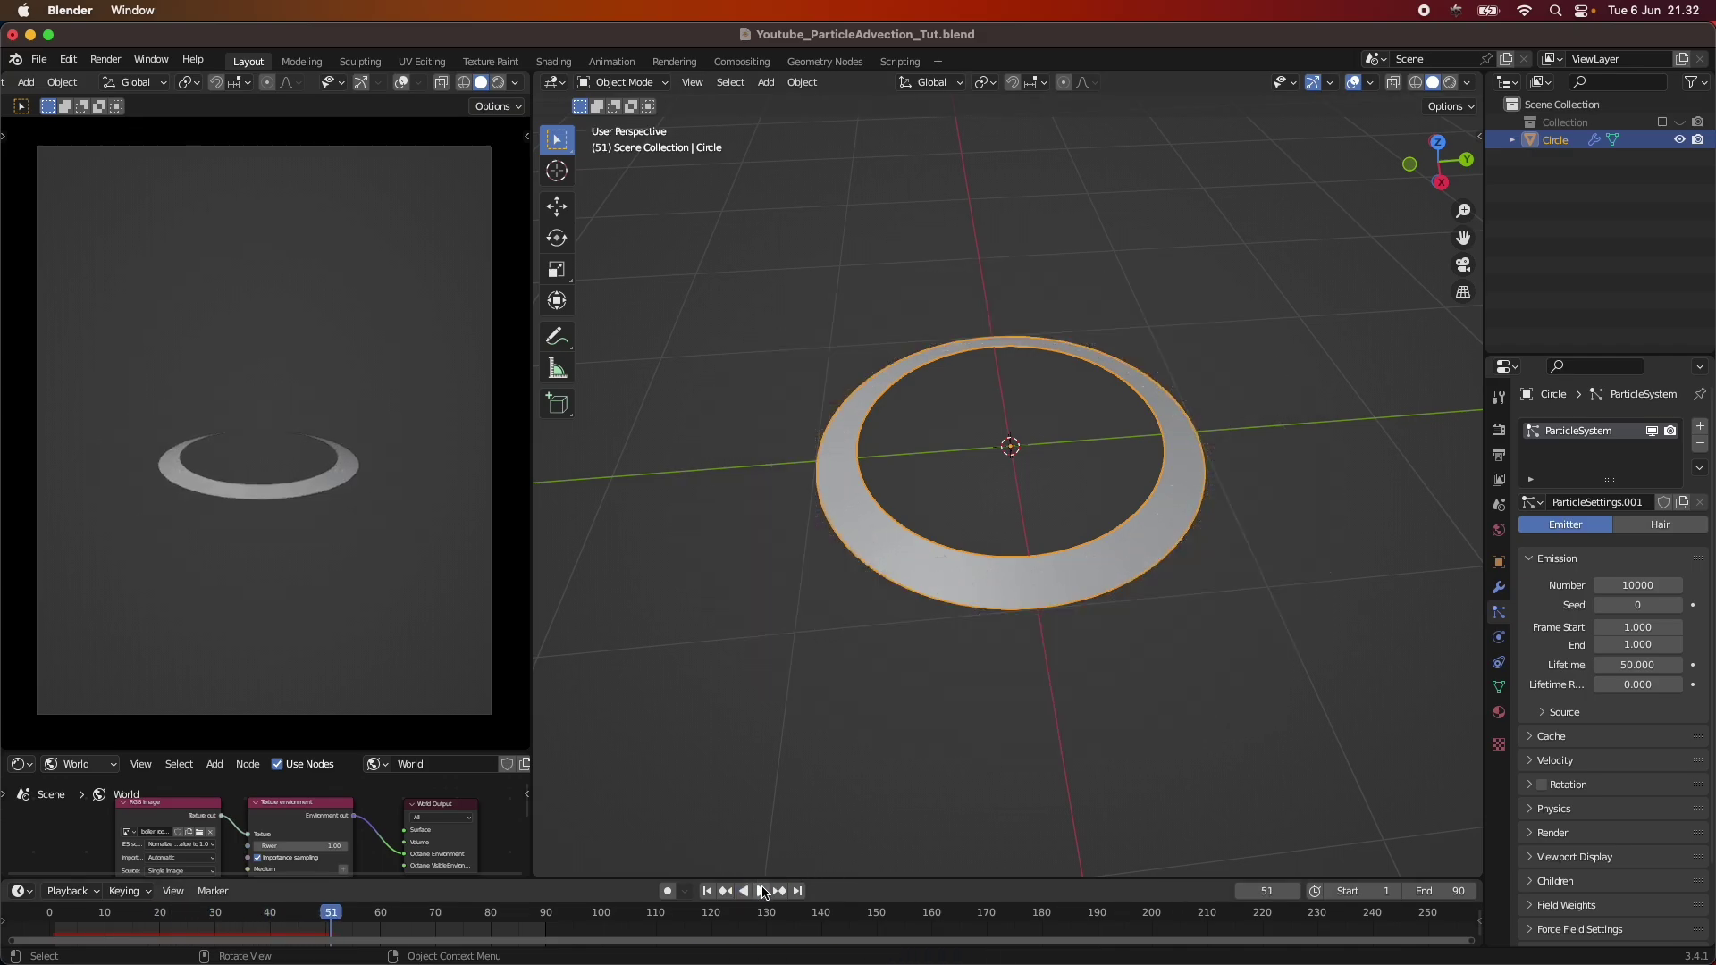
pyautogui.moveTo(1053, 693); pyautogui.dragTo(1027, 750, button='middle')
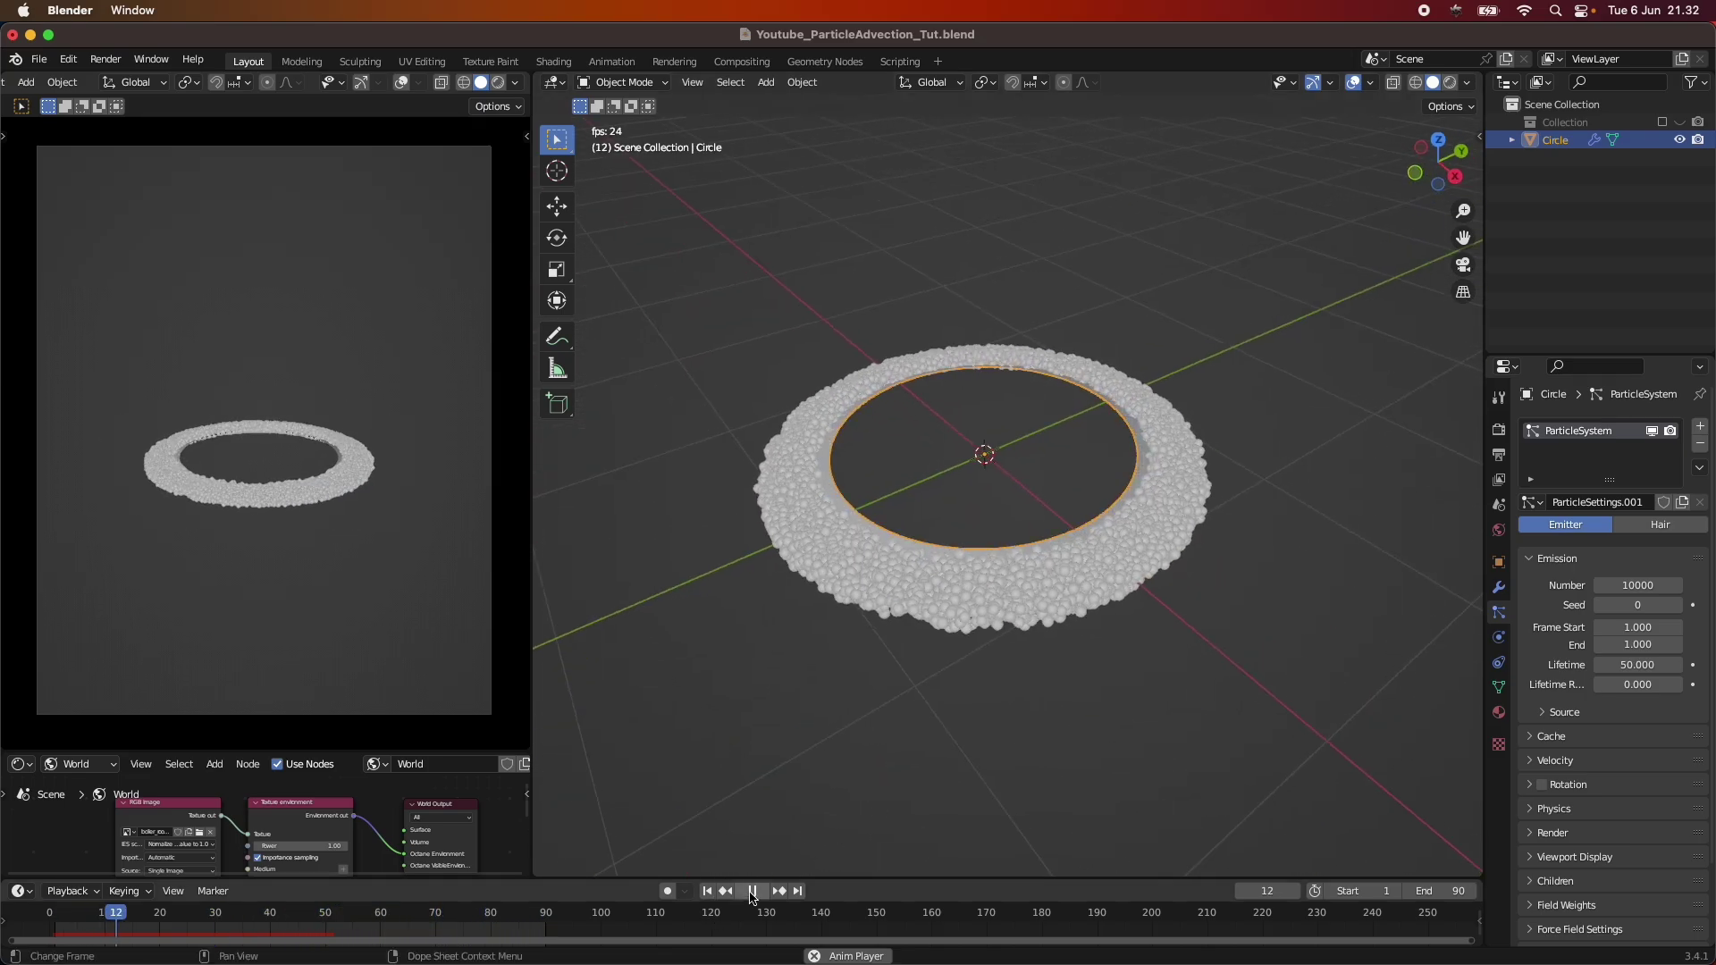
pyautogui.click(752, 891)
pyautogui.moveTo(1027, 652); pyautogui.dragTo(1067, 224, button='middle')
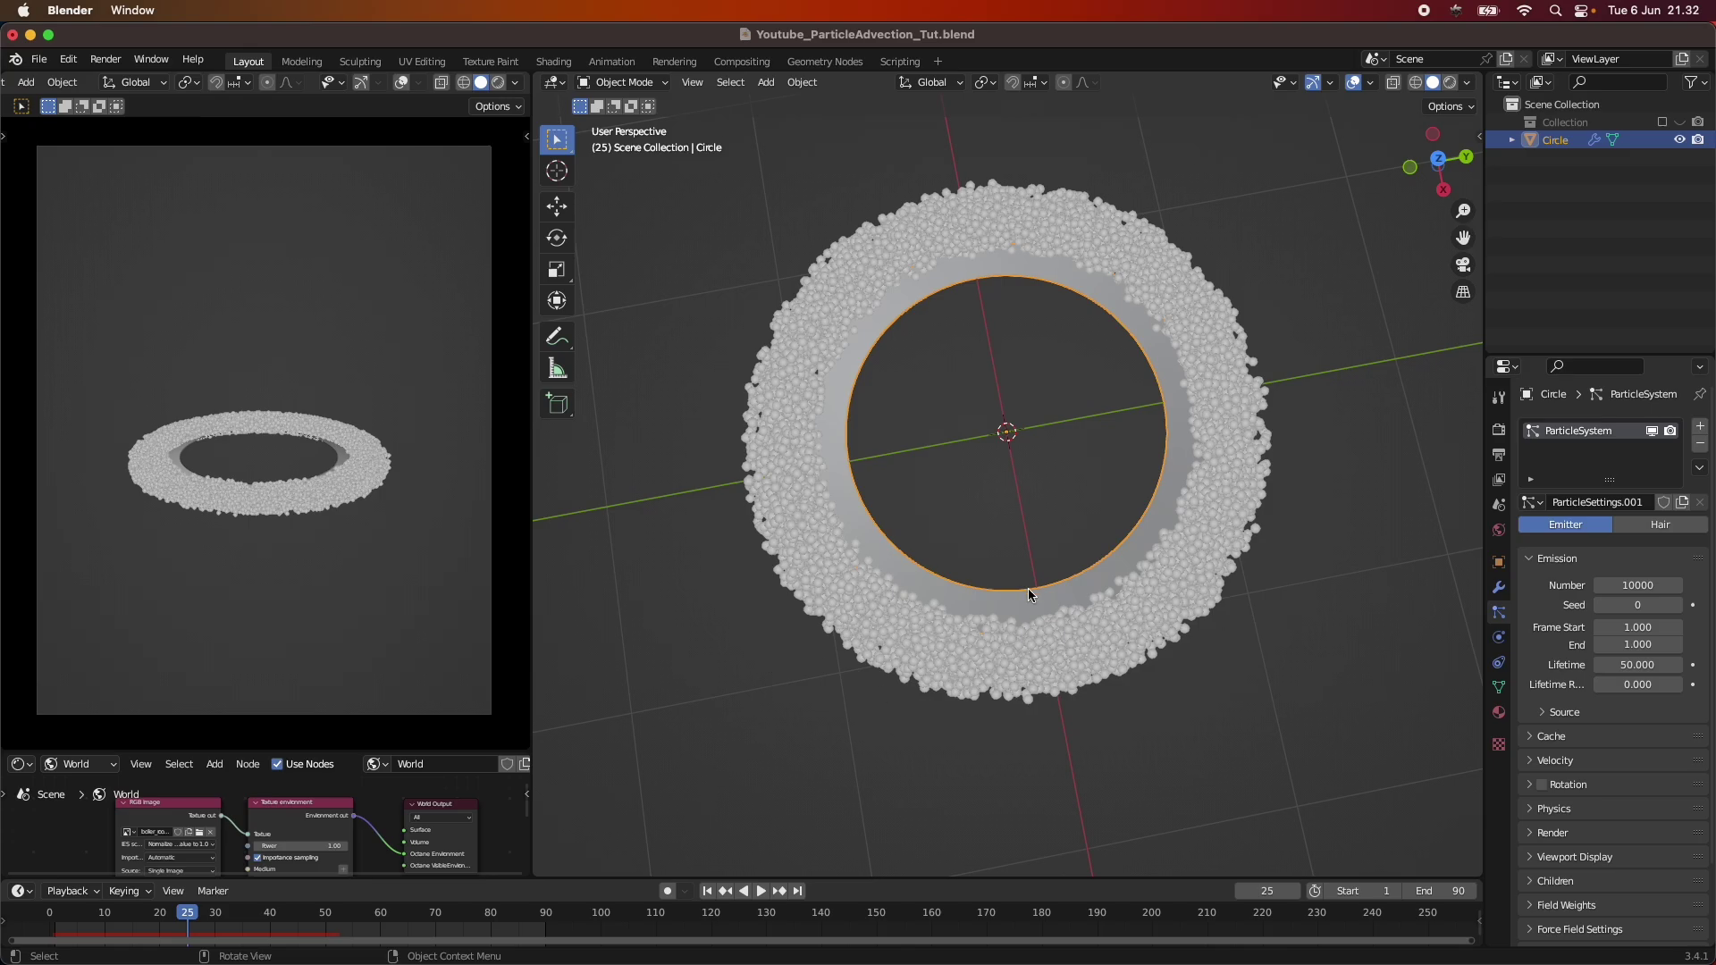
# Step: Add a Turbulence force field to the scene at frame 1
pyautogui.moveTo(1027, 588); pyautogui.dragTo(1110, 507, button='middle')
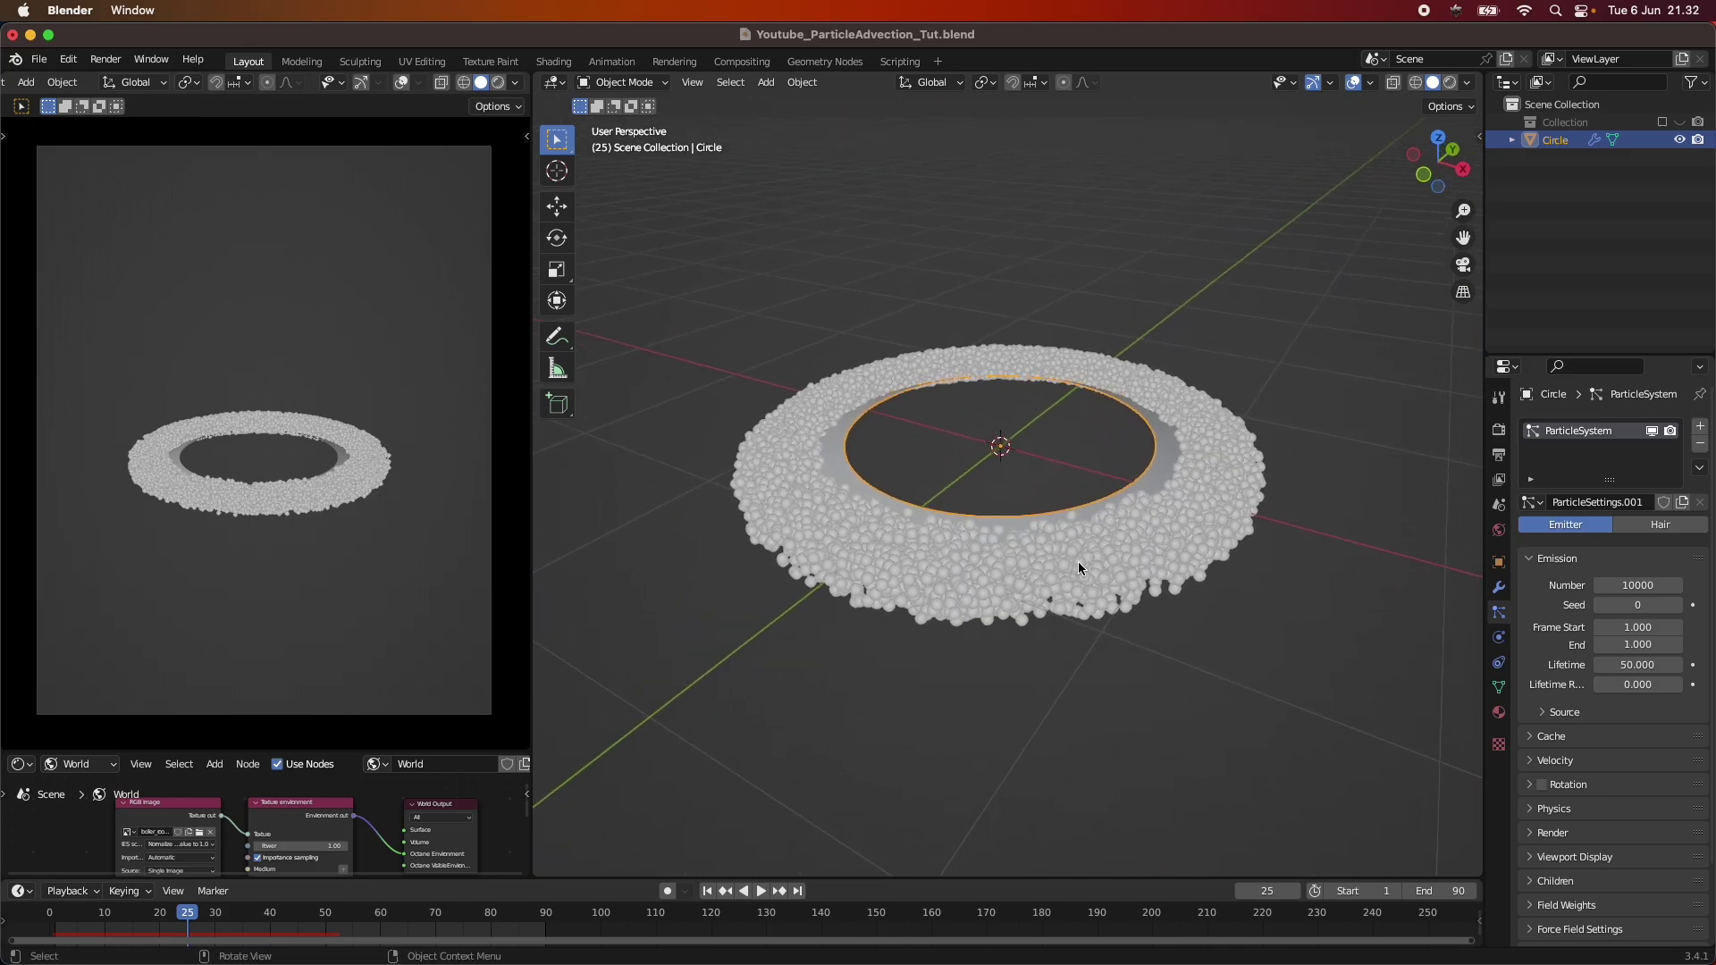
pyautogui.click(1536, 563)
pyautogui.moveTo(1304, 590); pyautogui.dragTo(1072, 715, button='middle')
pyautogui.click(707, 891)
pyautogui.hotkey('alt', 'a')
pyautogui.hotkey('shift', 'a')
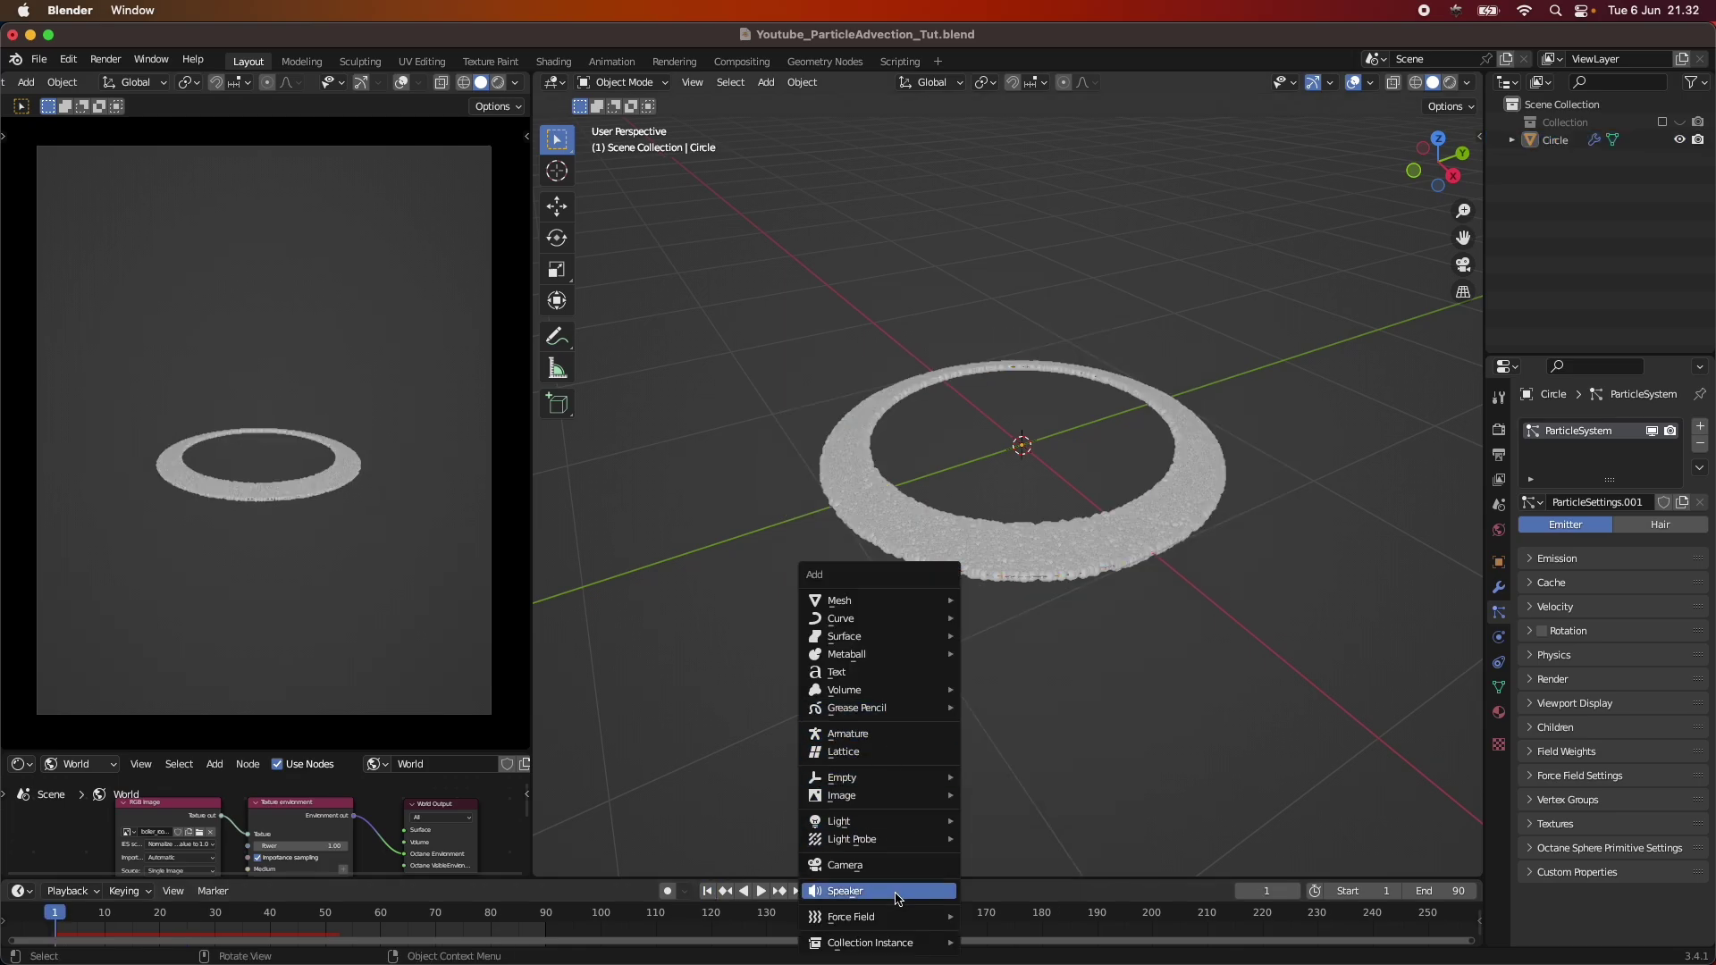
pyautogui.moveTo(898, 917)
pyautogui.click(1052, 879)
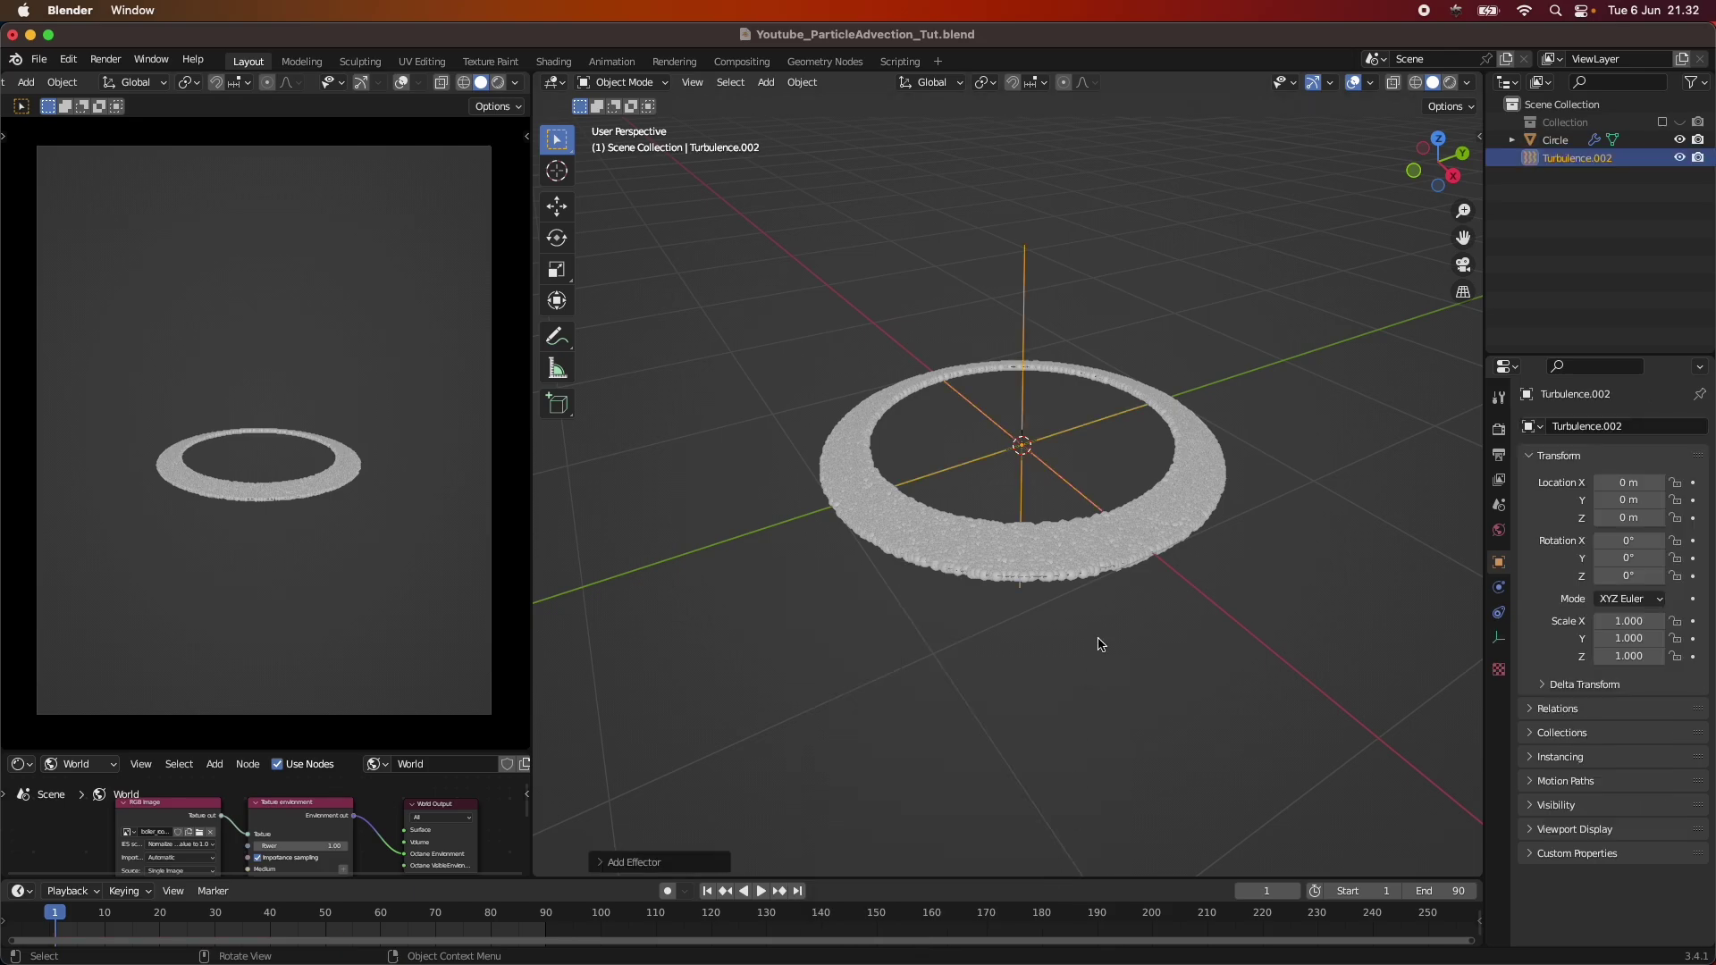
# Step: Set the Turbulence field's Strength to 0.5
pyautogui.click(1500, 588)
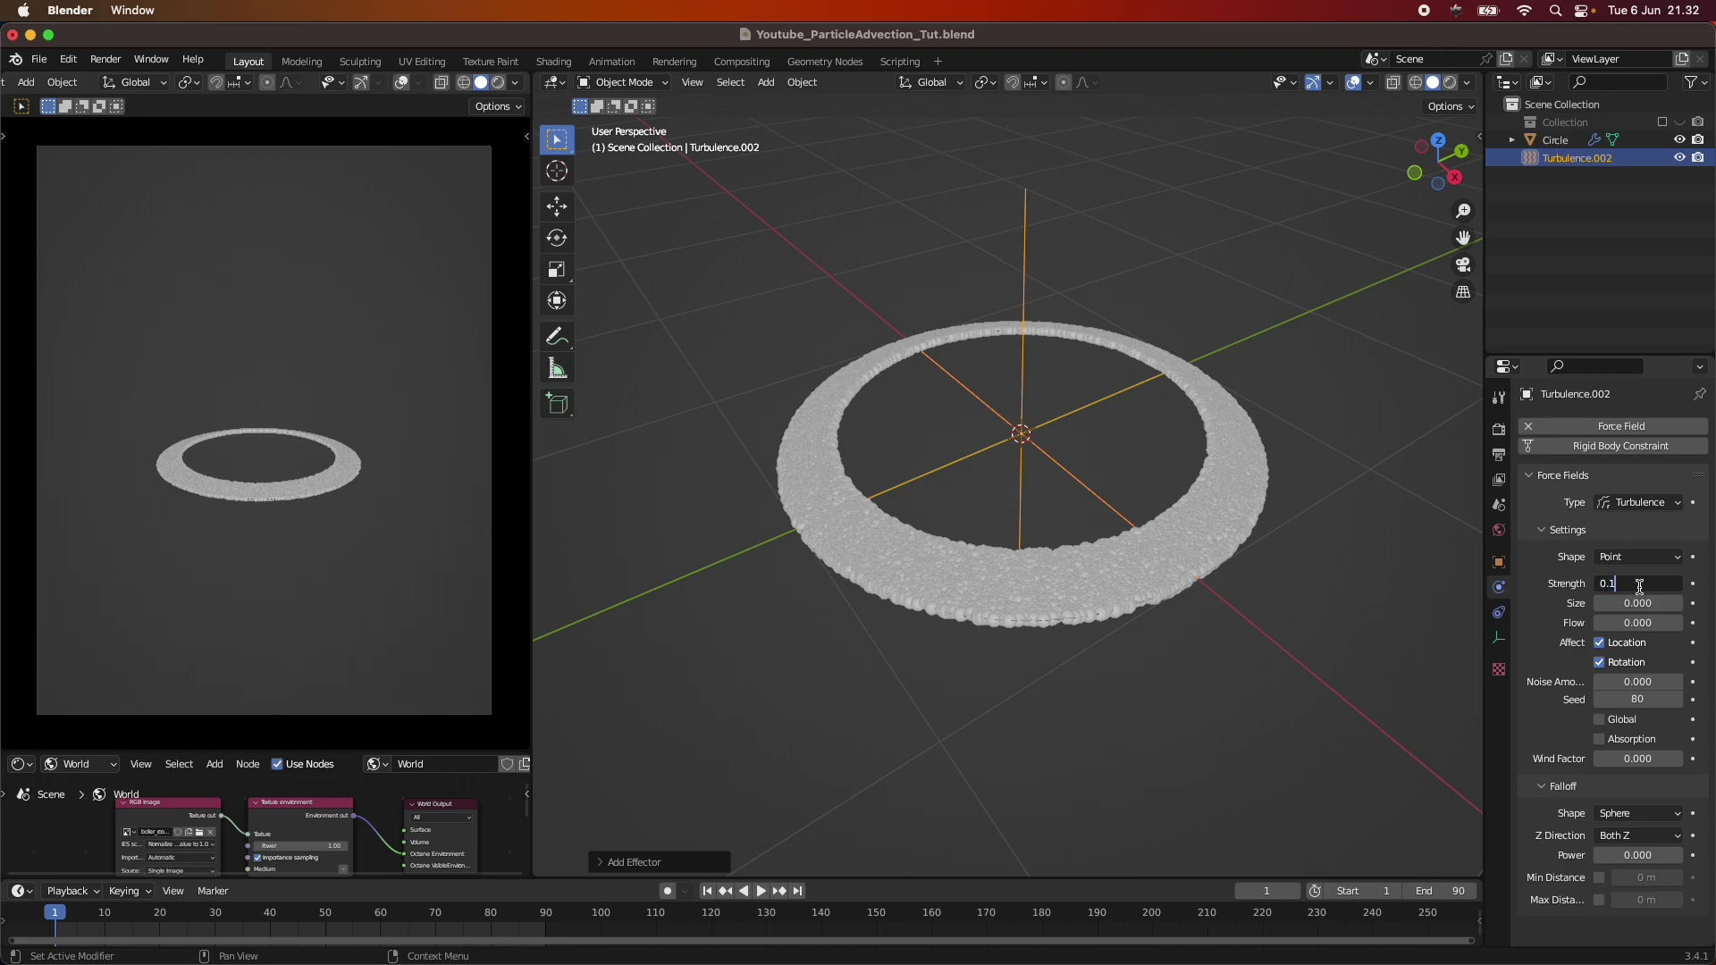
pyautogui.doubleClick(1647, 590)
pyautogui.write('0.5')
pyautogui.press('Return')
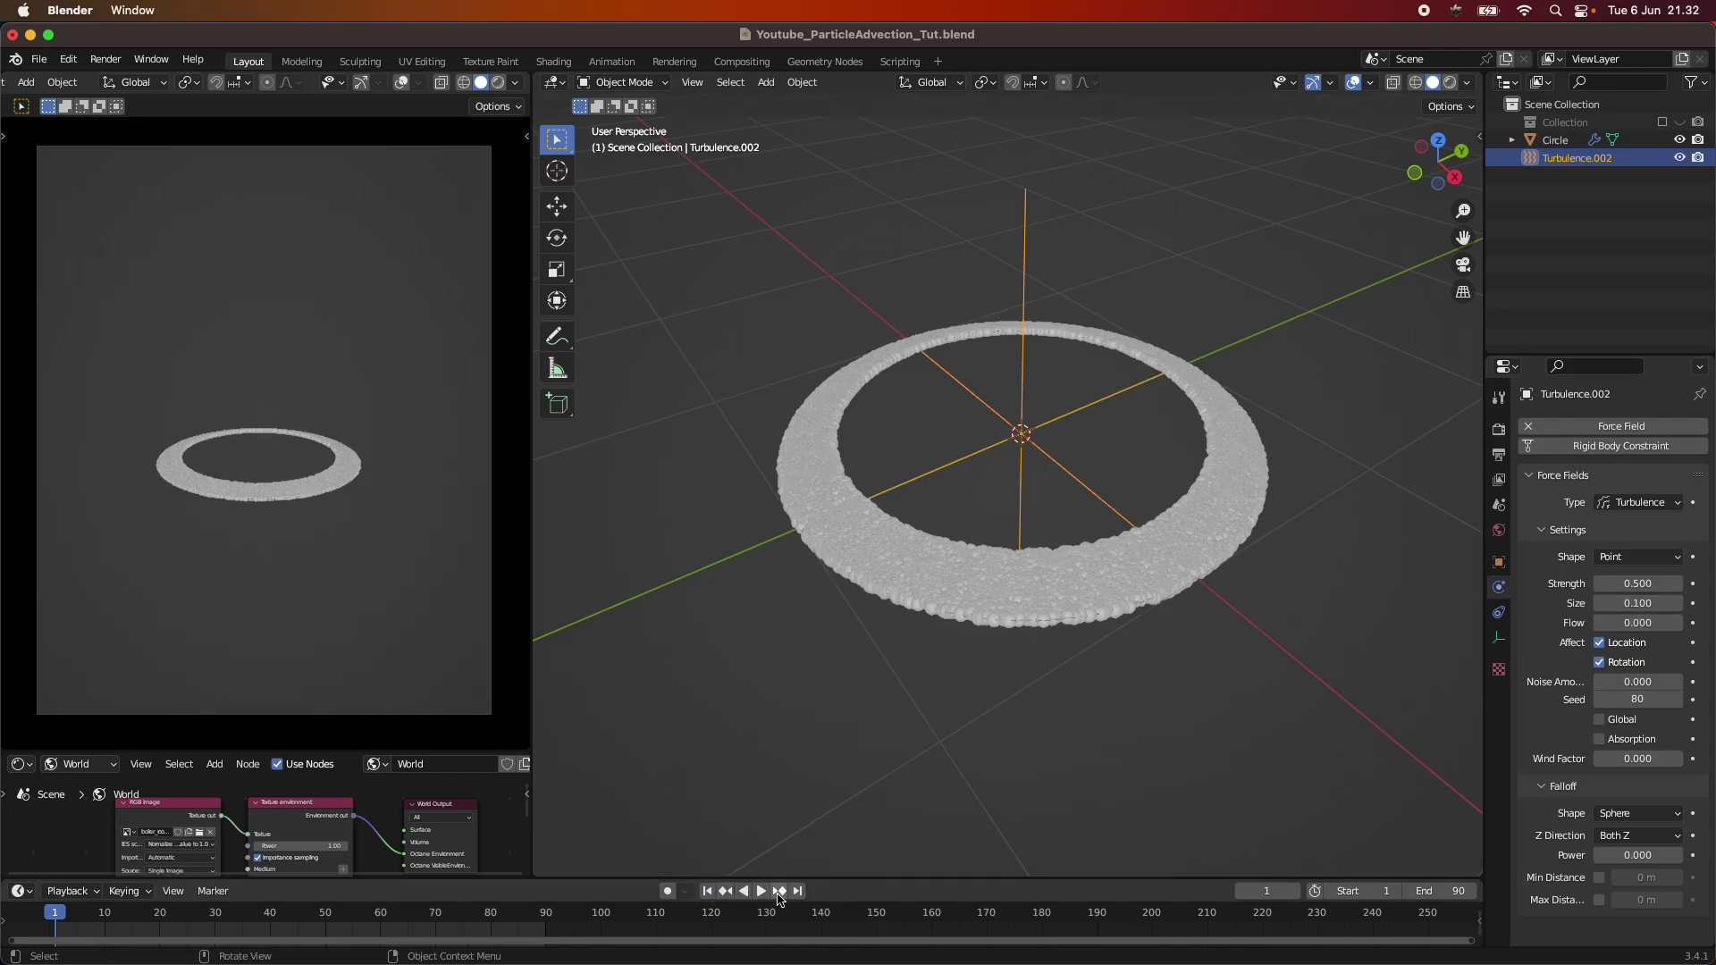
# Step: Play the burst and stop with particles spread, viewing from lower and oblique angles
pyautogui.click(763, 892)
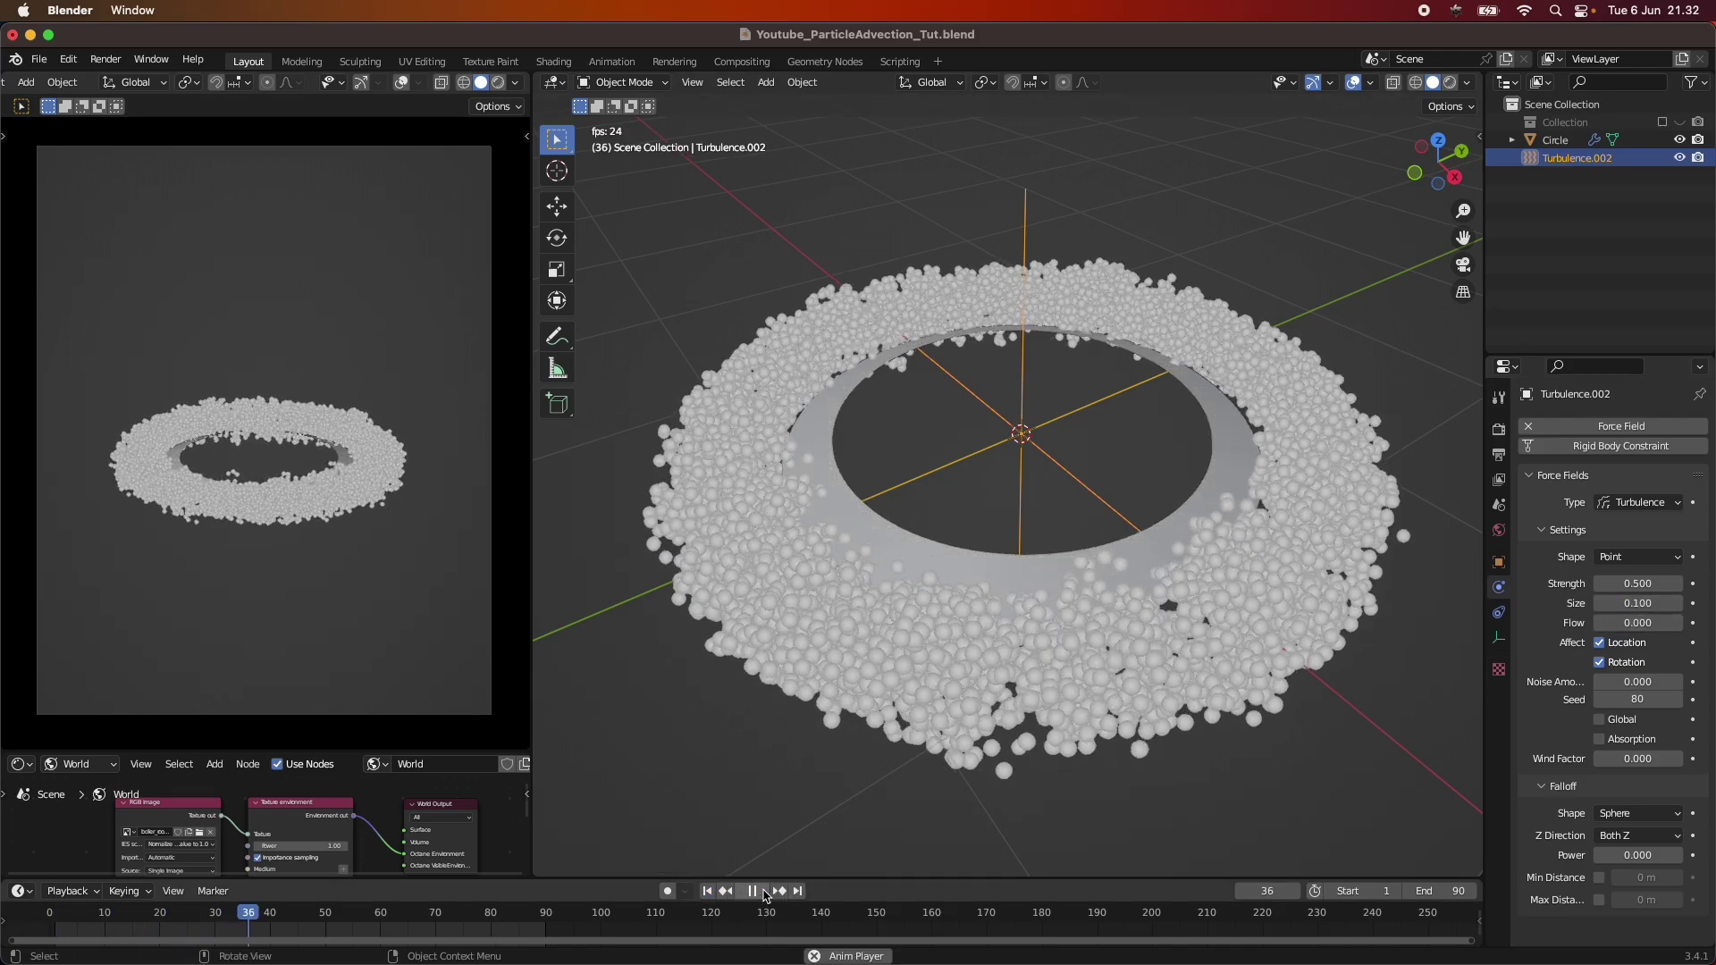
pyautogui.scroll(-4, 1325, 578)
pyautogui.moveTo(1325, 578); pyautogui.dragTo(1191, 548, button='middle')
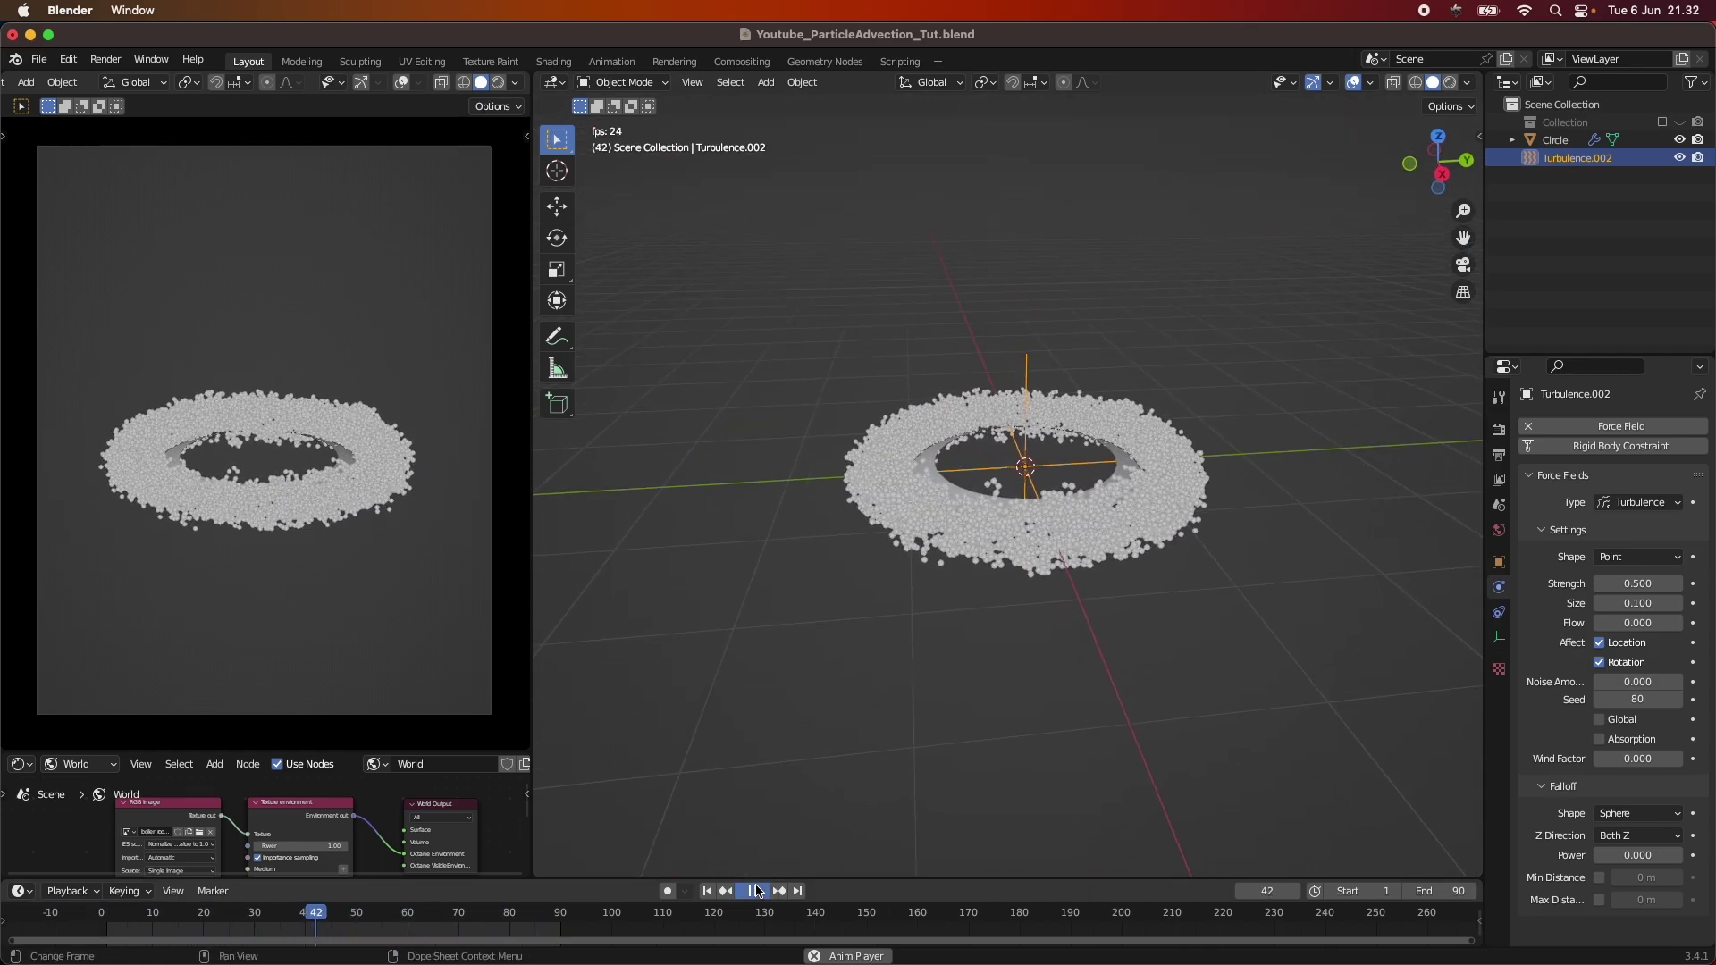
pyautogui.press('space')
pyautogui.moveTo(1162, 616); pyautogui.dragTo(963, 812, button='middle')
pyautogui.moveTo(1229, 527); pyautogui.dragTo(1644, 576, button='middle')
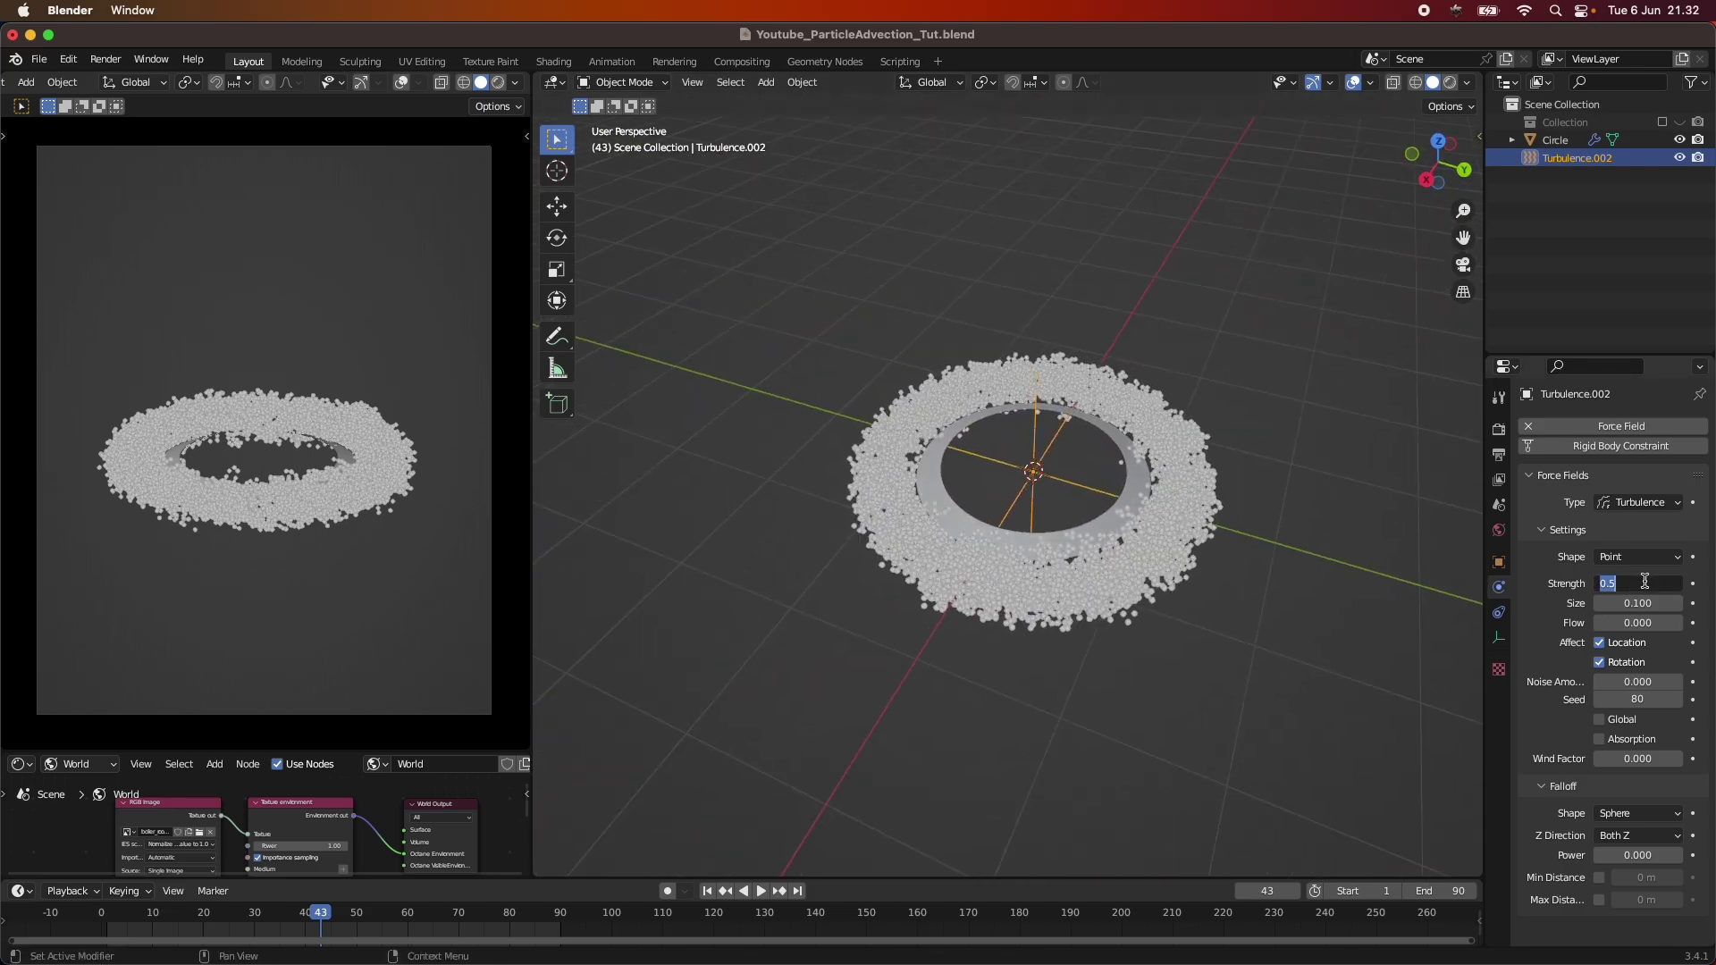
# Step: Replay the turbulent particle burst and inspect its spread from the side
pyautogui.click(706, 891)
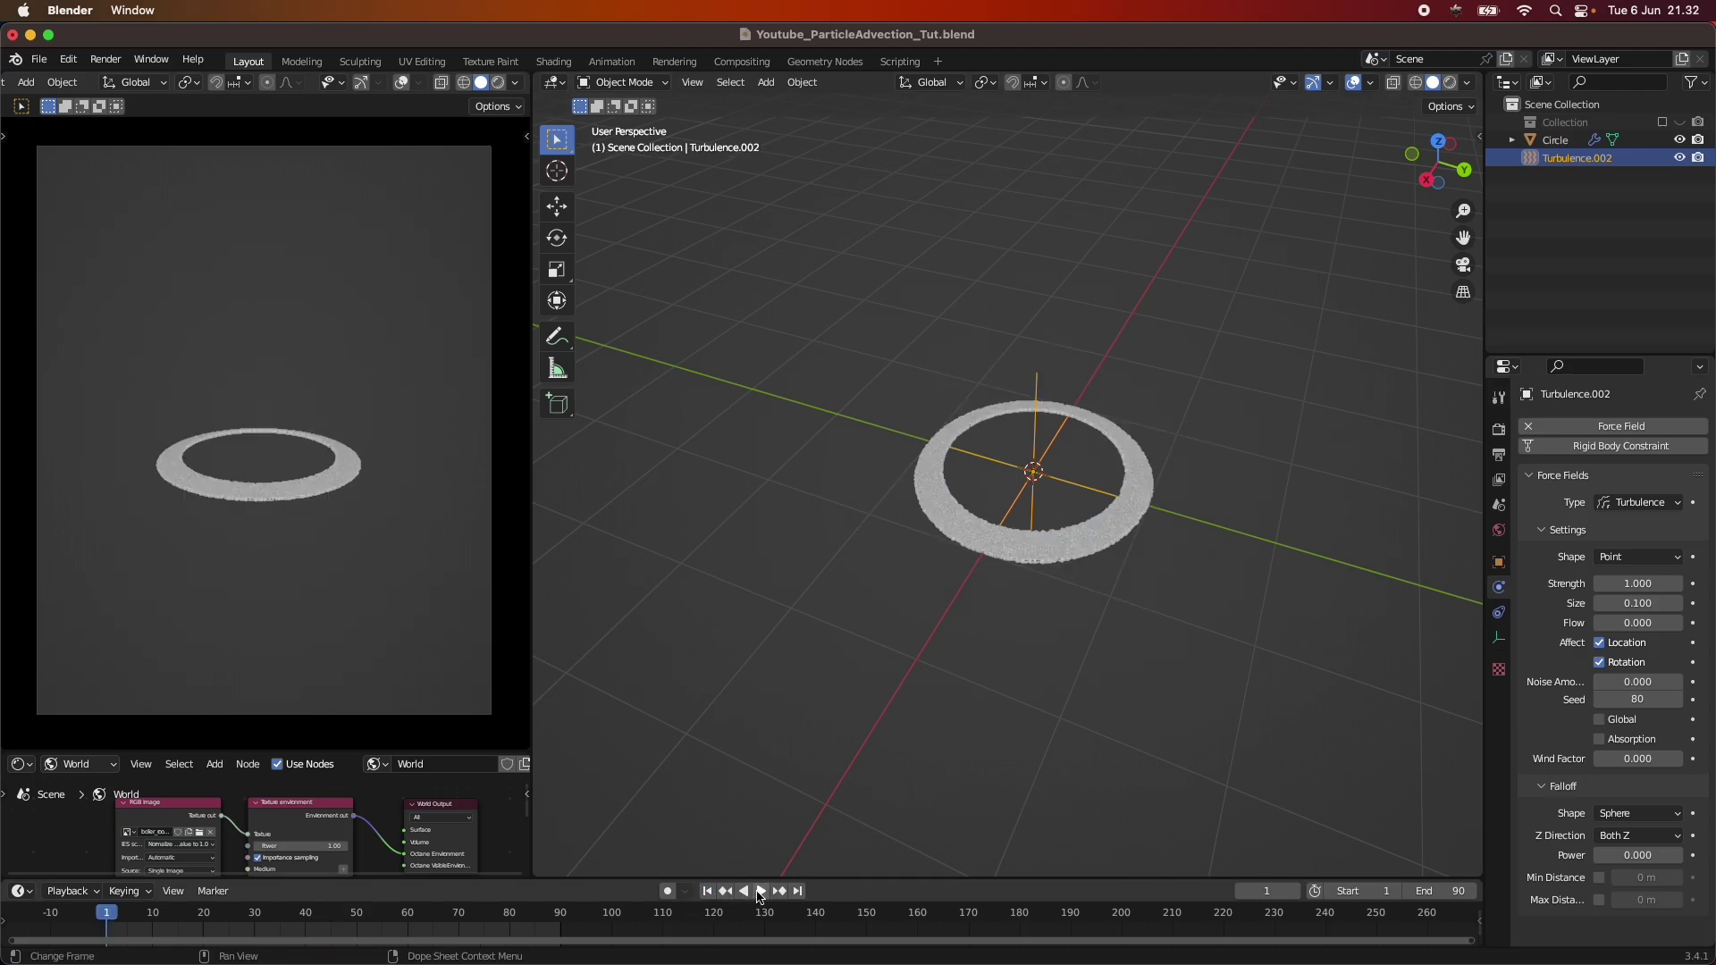
pyautogui.click(761, 891)
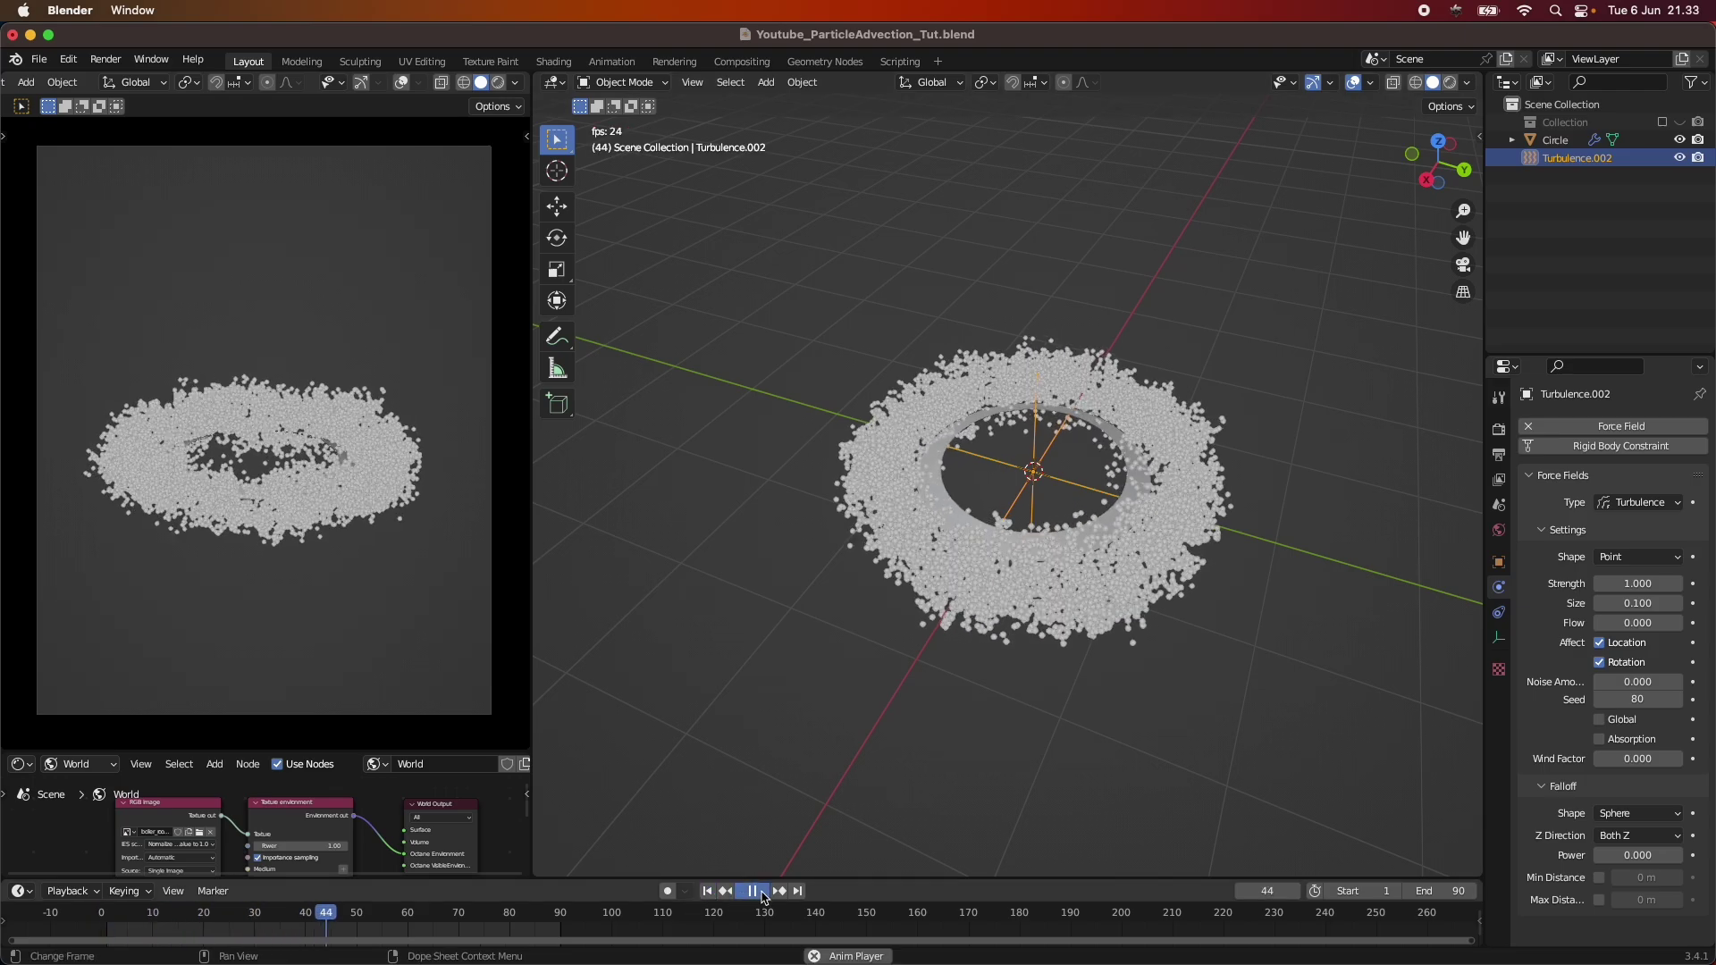
pyautogui.click(761, 891)
pyautogui.moveTo(920, 536); pyautogui.dragTo(1135, 485, button='middle')
pyautogui.click(708, 892)
pyautogui.click(761, 891)
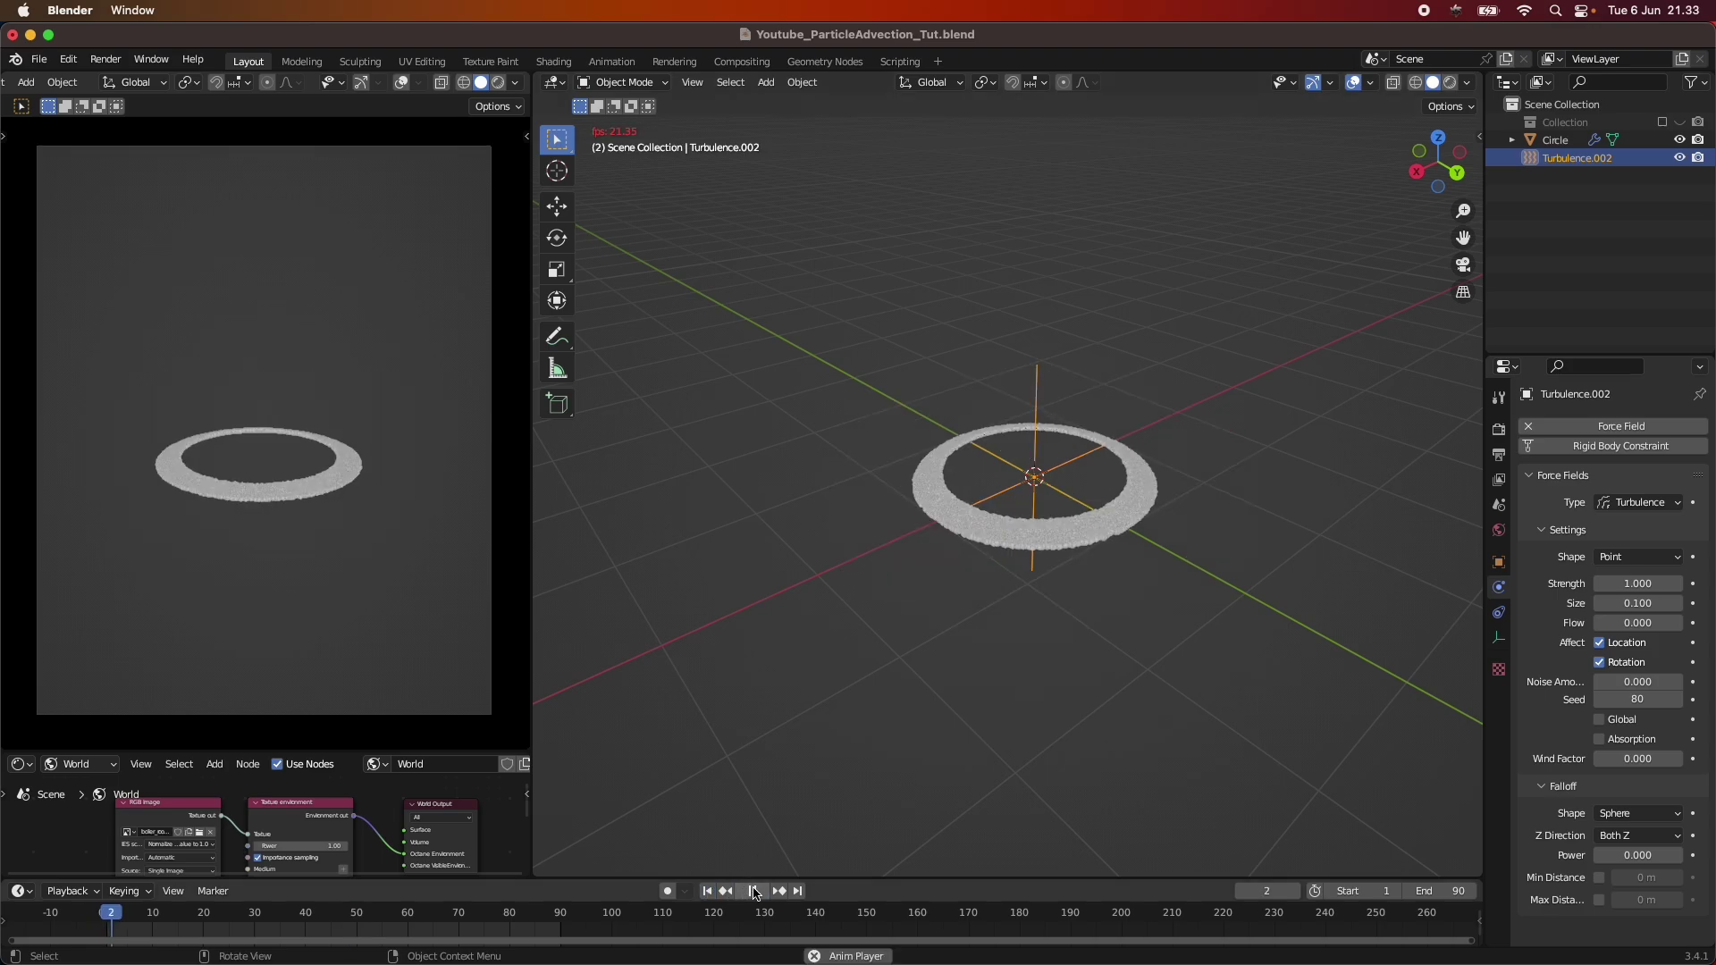
pyautogui.click(762, 891)
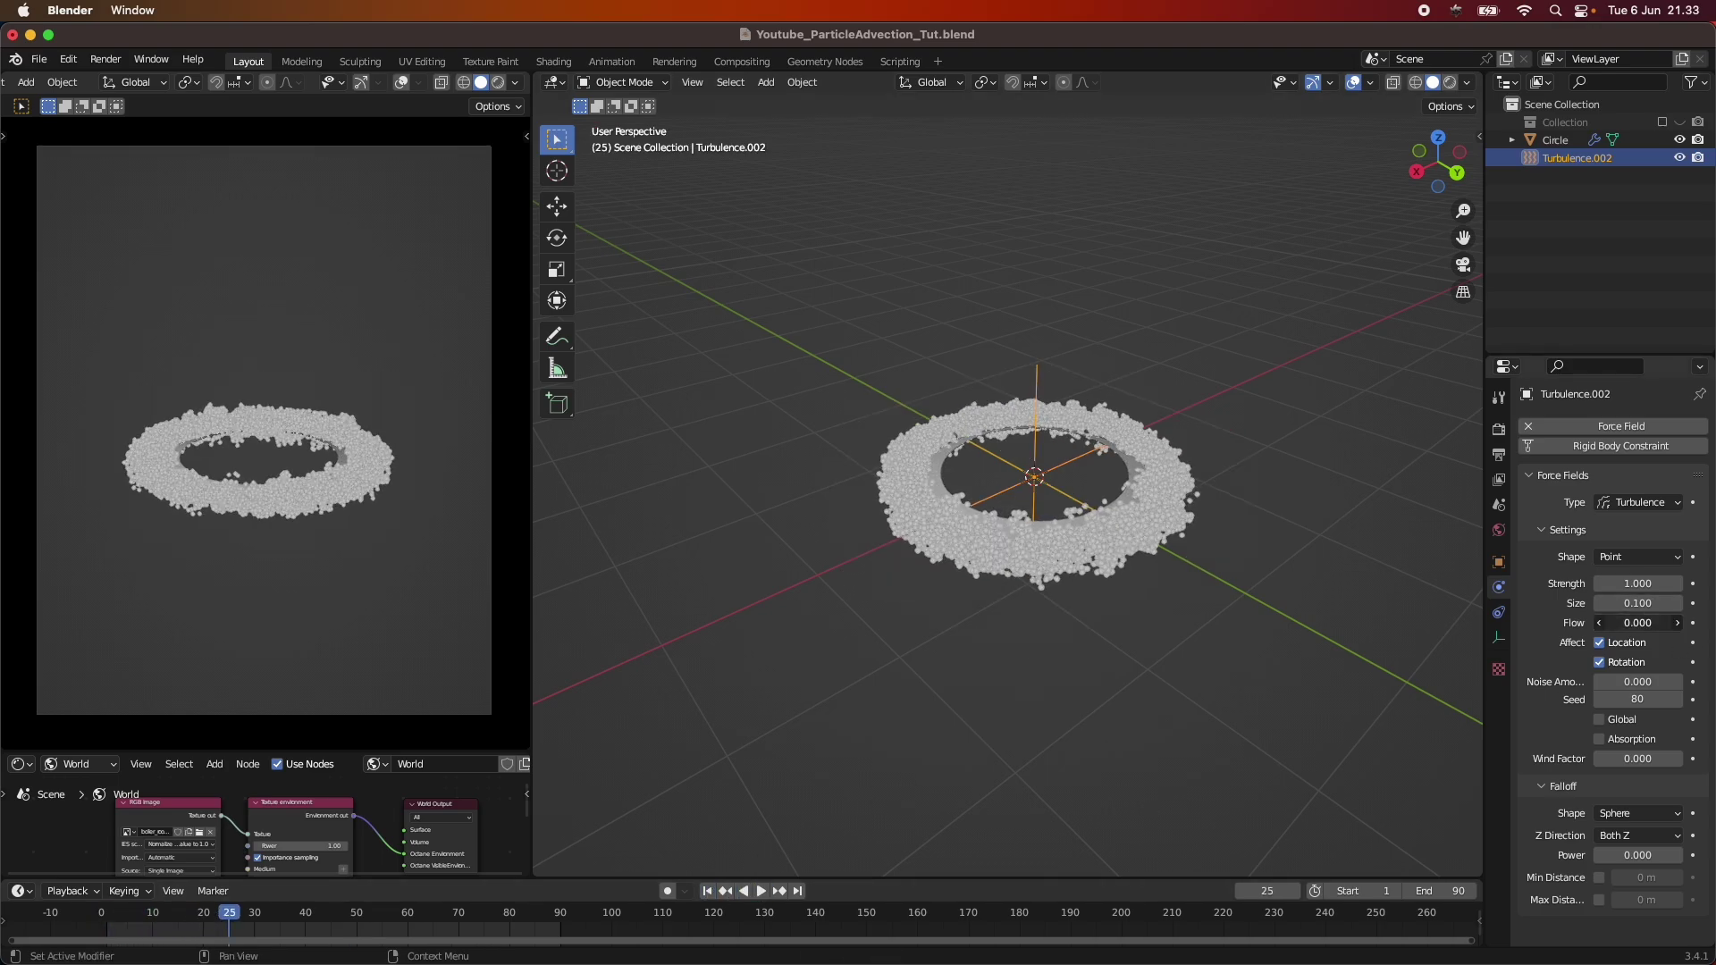
# Step: Set the turbulence Flow to 2 and replay the burst to check the spread
pyautogui.press('Escape')
pyautogui.doubleClick(1641, 623)
pyautogui.write('2')
pyautogui.press('Return')
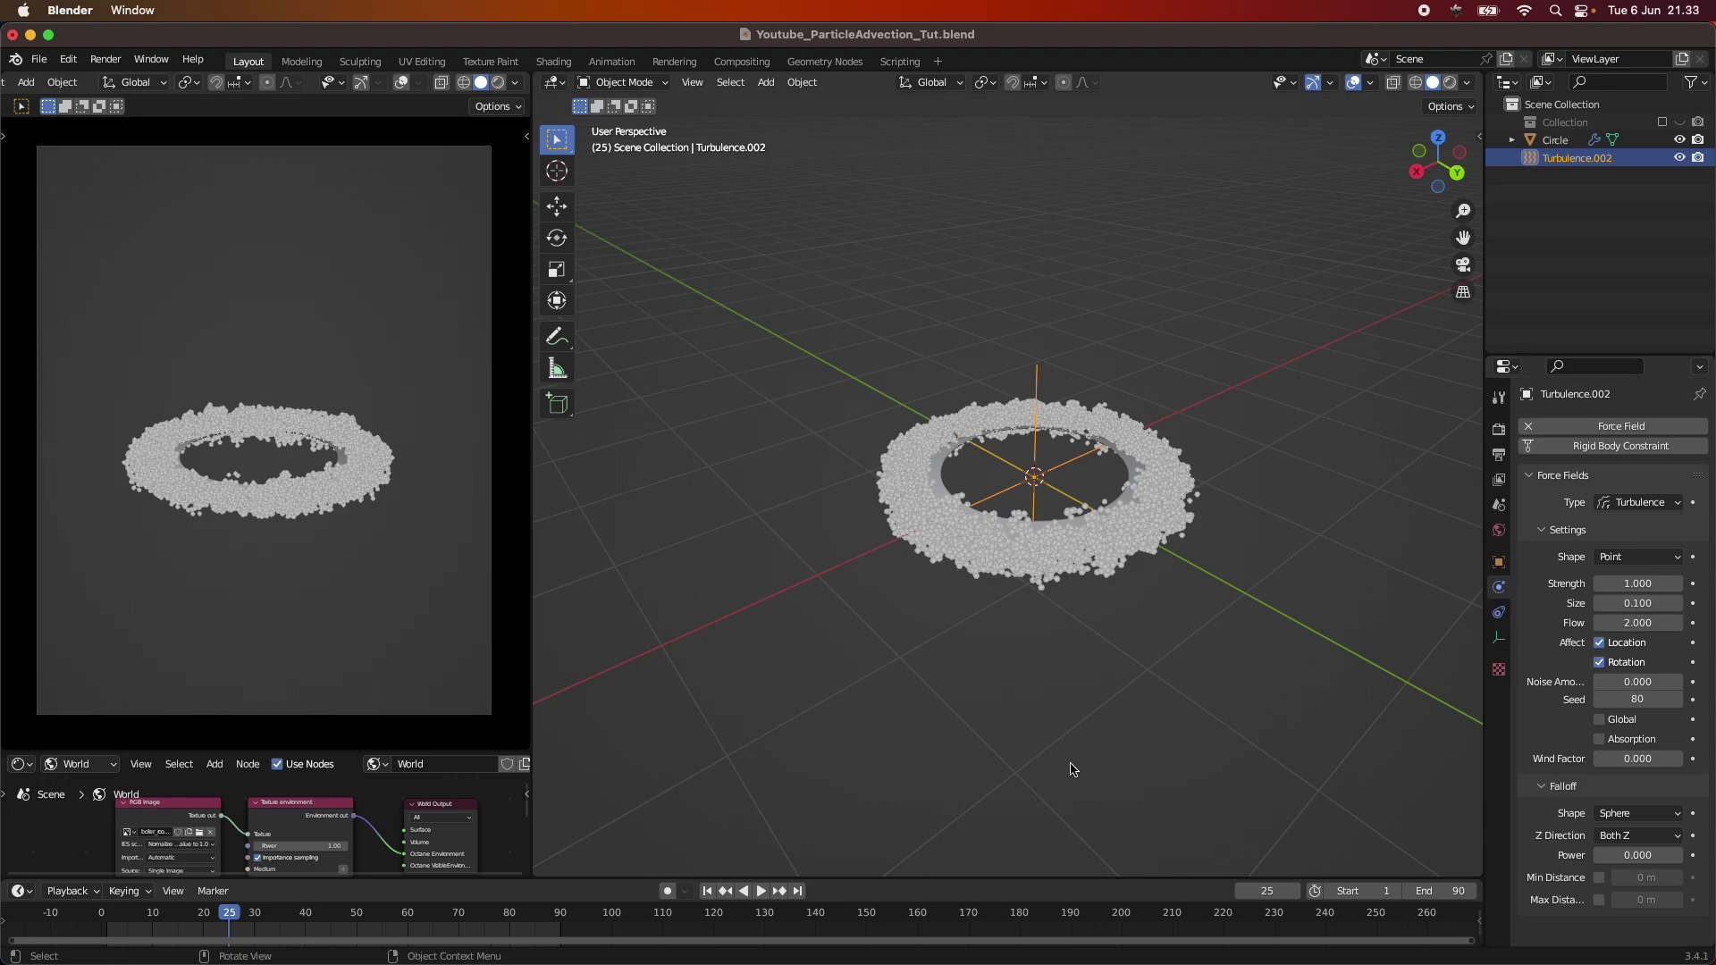
pyautogui.click(707, 891)
pyautogui.click(760, 891)
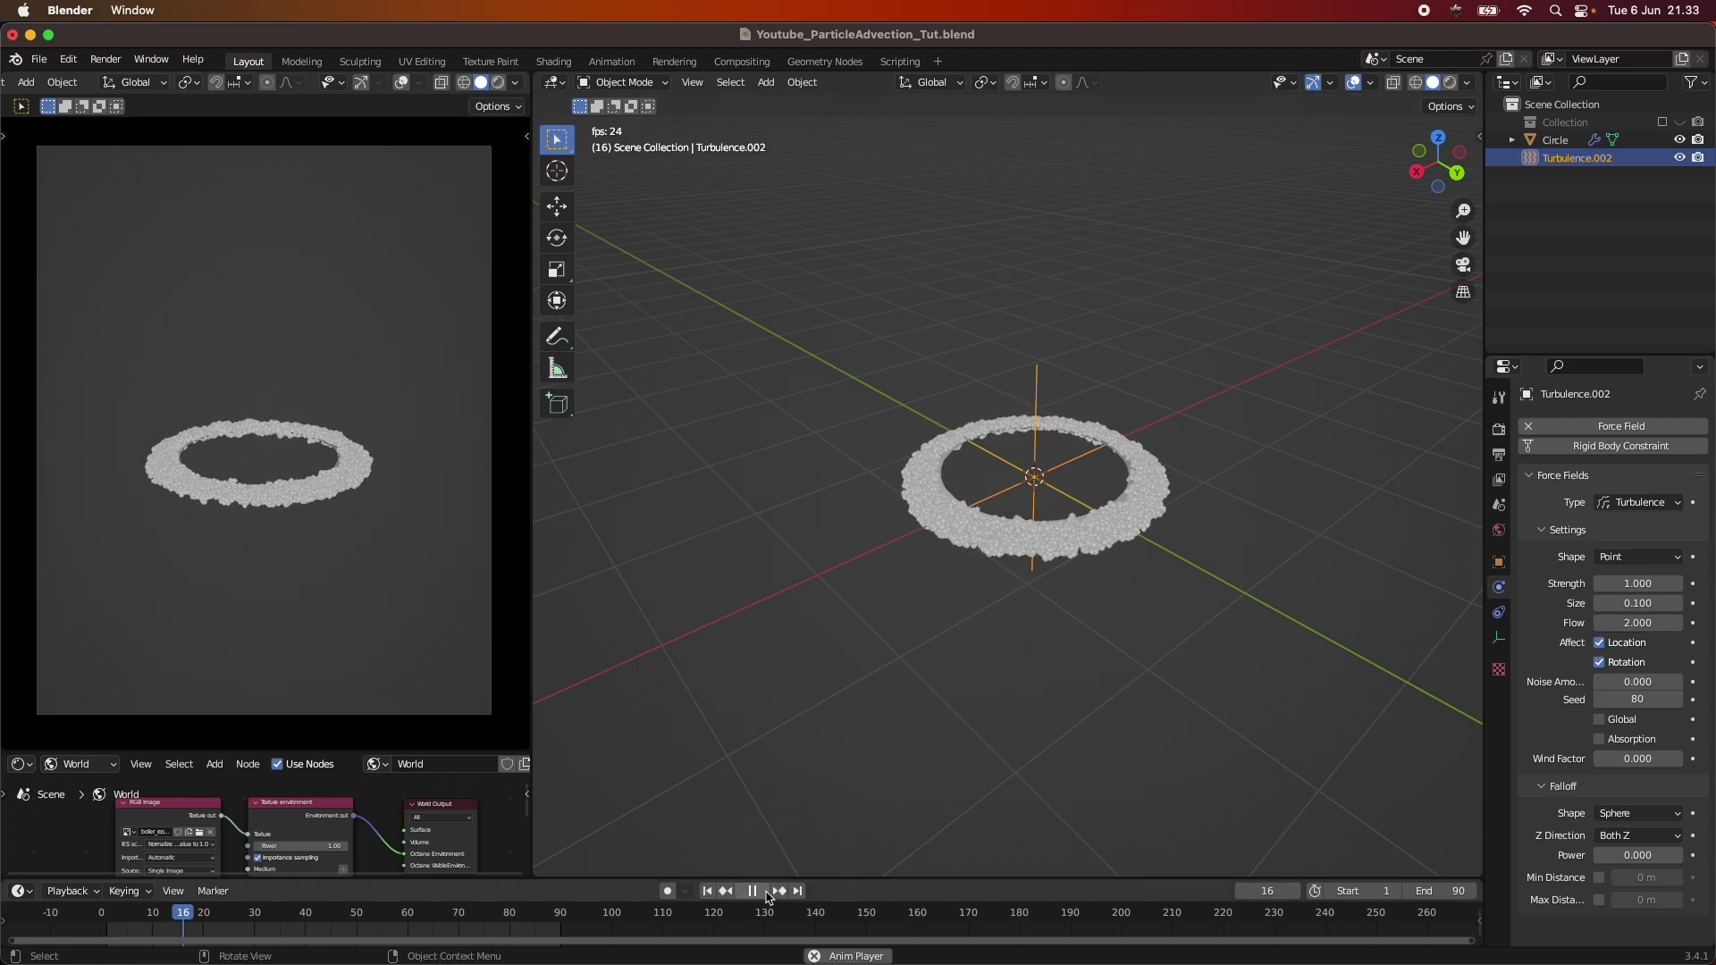
pyautogui.click(767, 894)
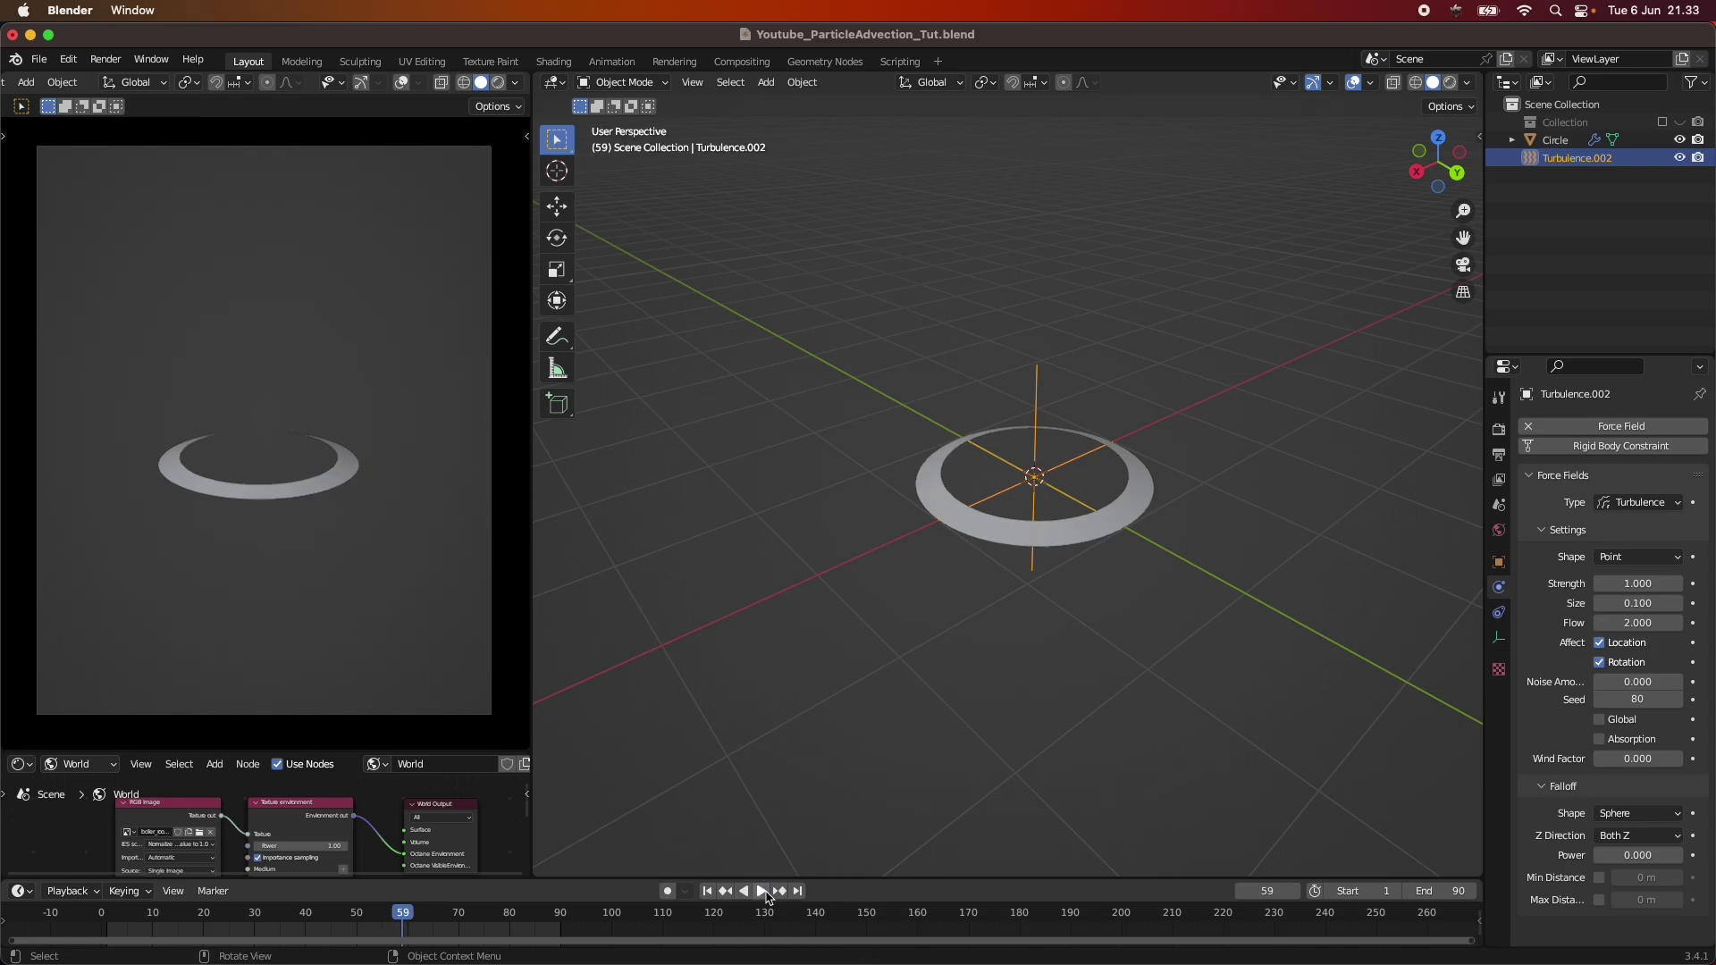
pyautogui.click(1633, 624)
pyautogui.click(707, 890)
pyautogui.click(760, 891)
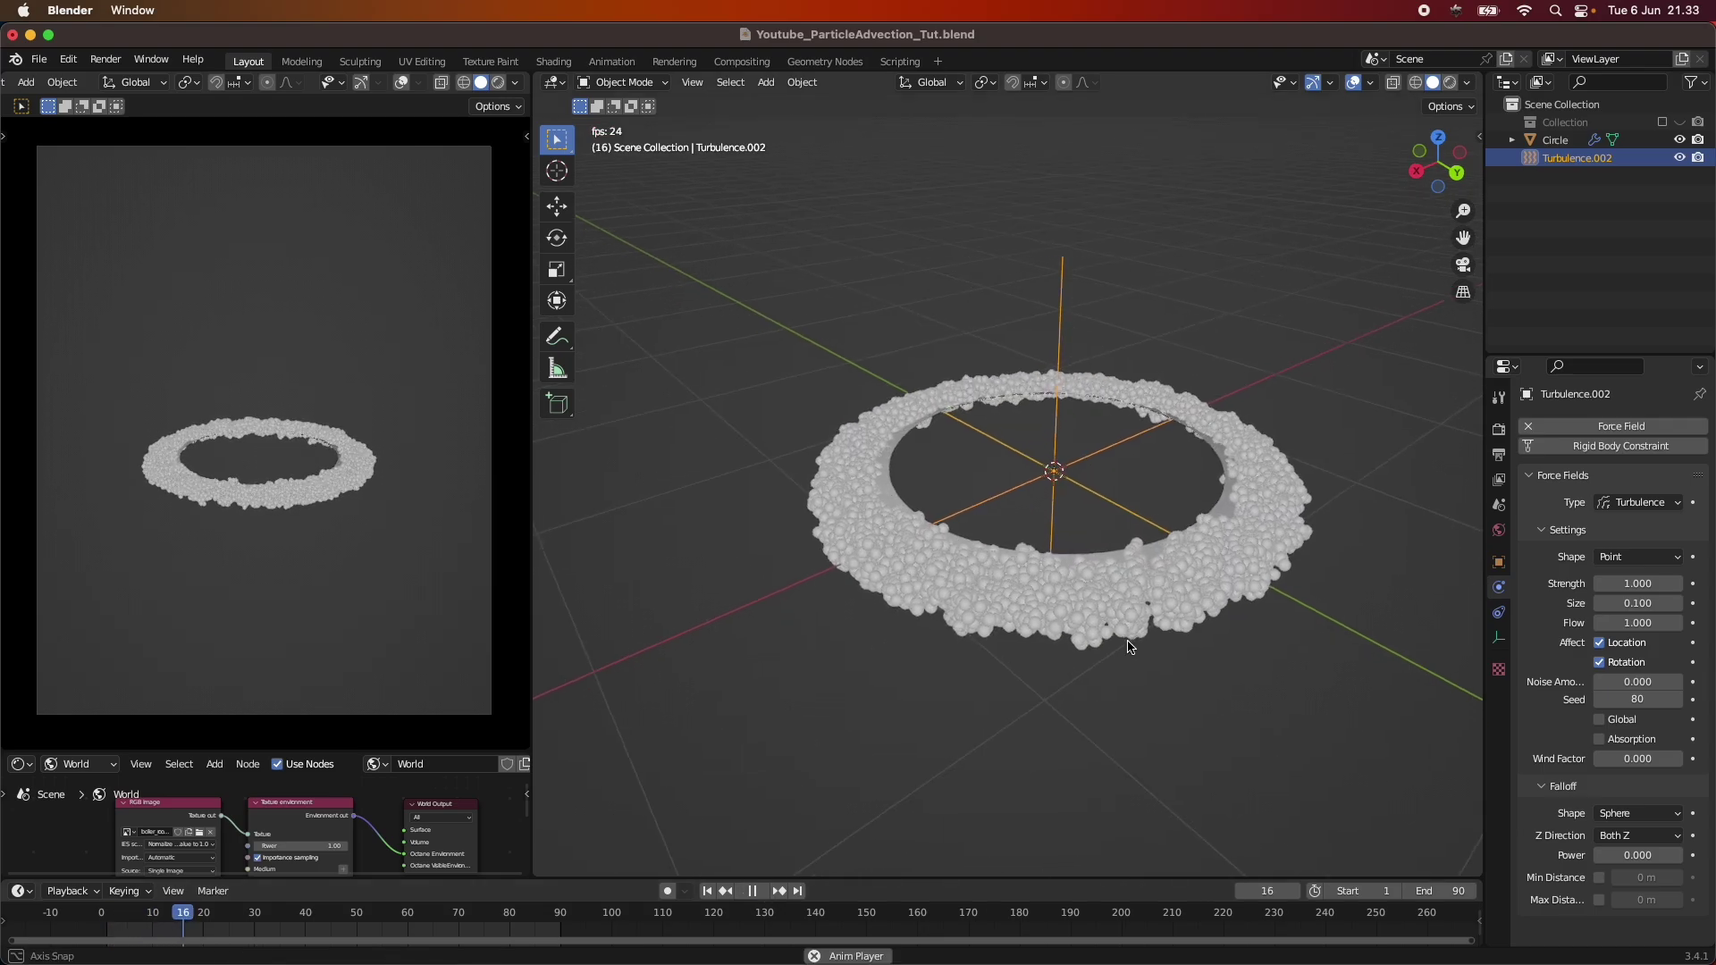
pyautogui.click(761, 891)
pyautogui.moveTo(893, 759); pyautogui.dragTo(1468, 613, button='middle')
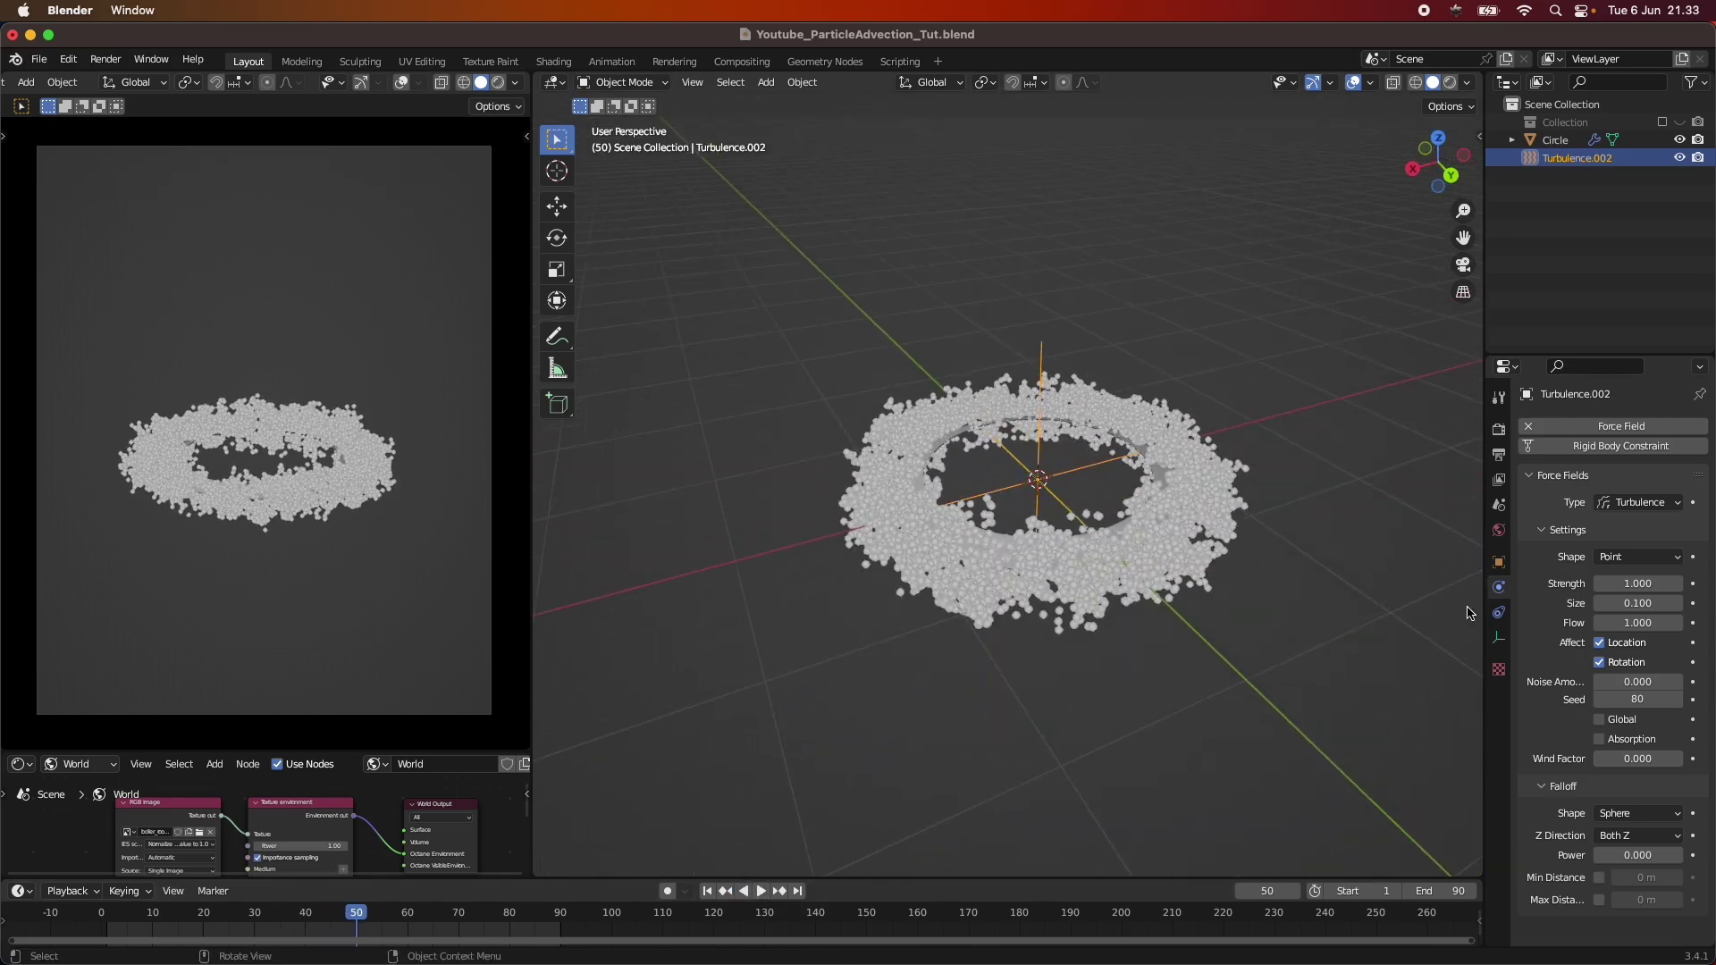
# Step: Raise the turbulence Flow to 3 and replay the burst
pyautogui.click(1640, 617)
pyautogui.write('3')
pyautogui.press('Return')
pyautogui.click(707, 890)
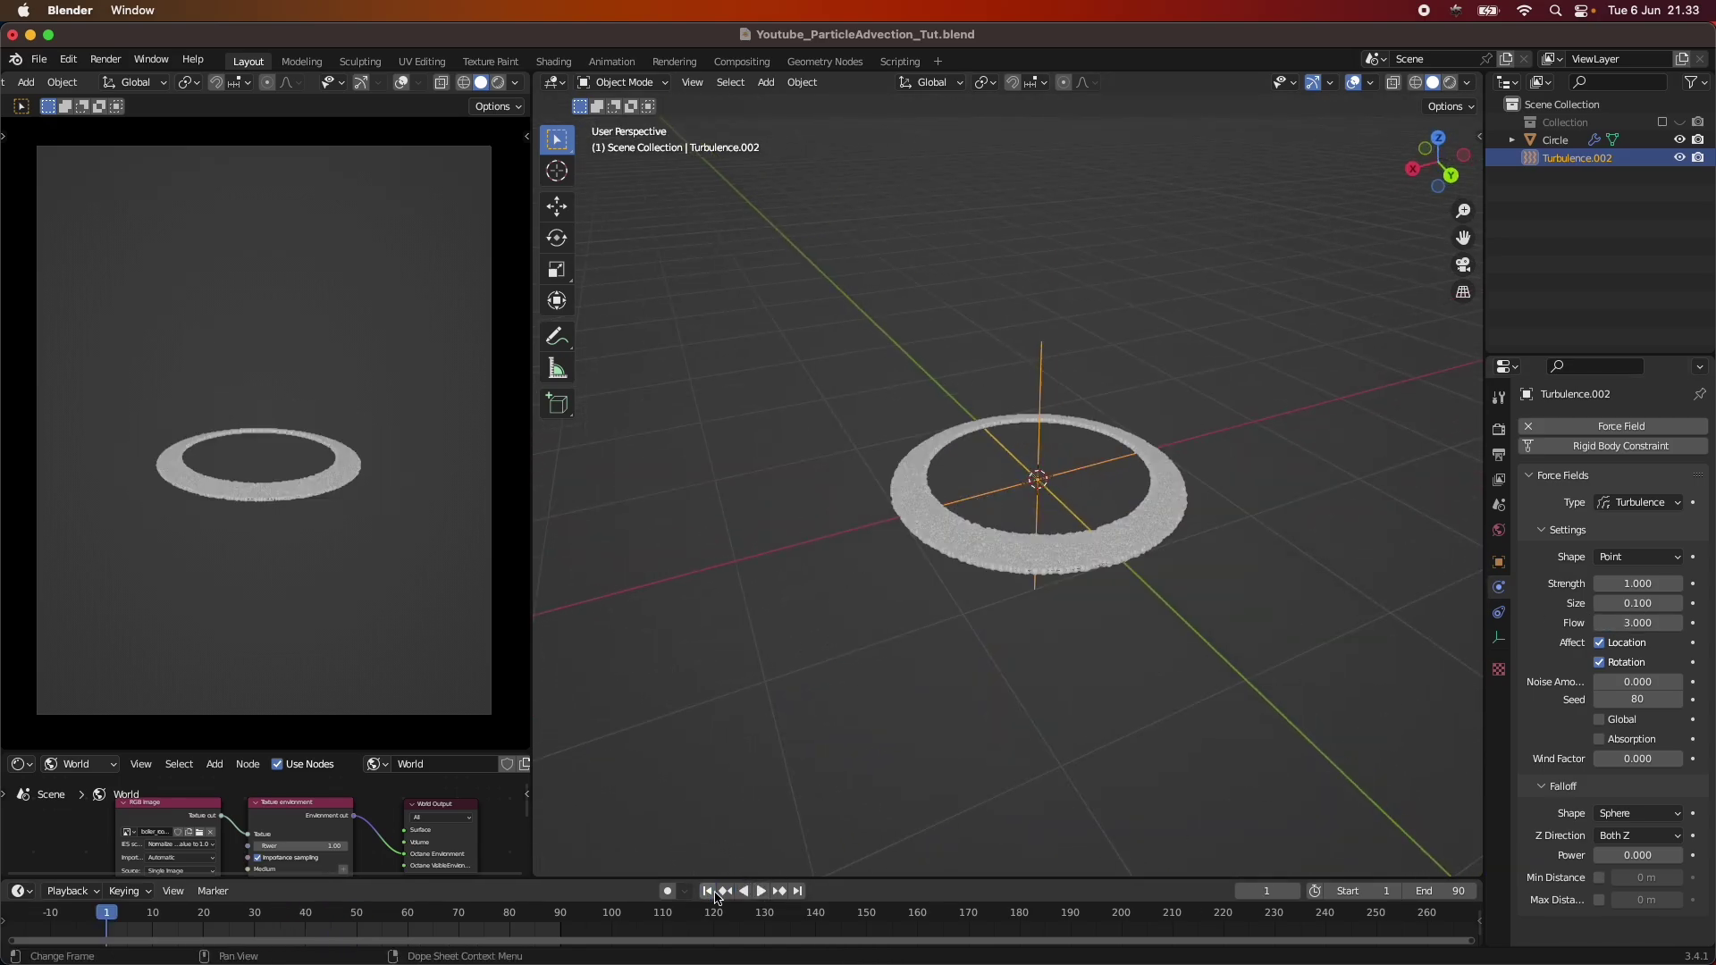
pyautogui.click(761, 891)
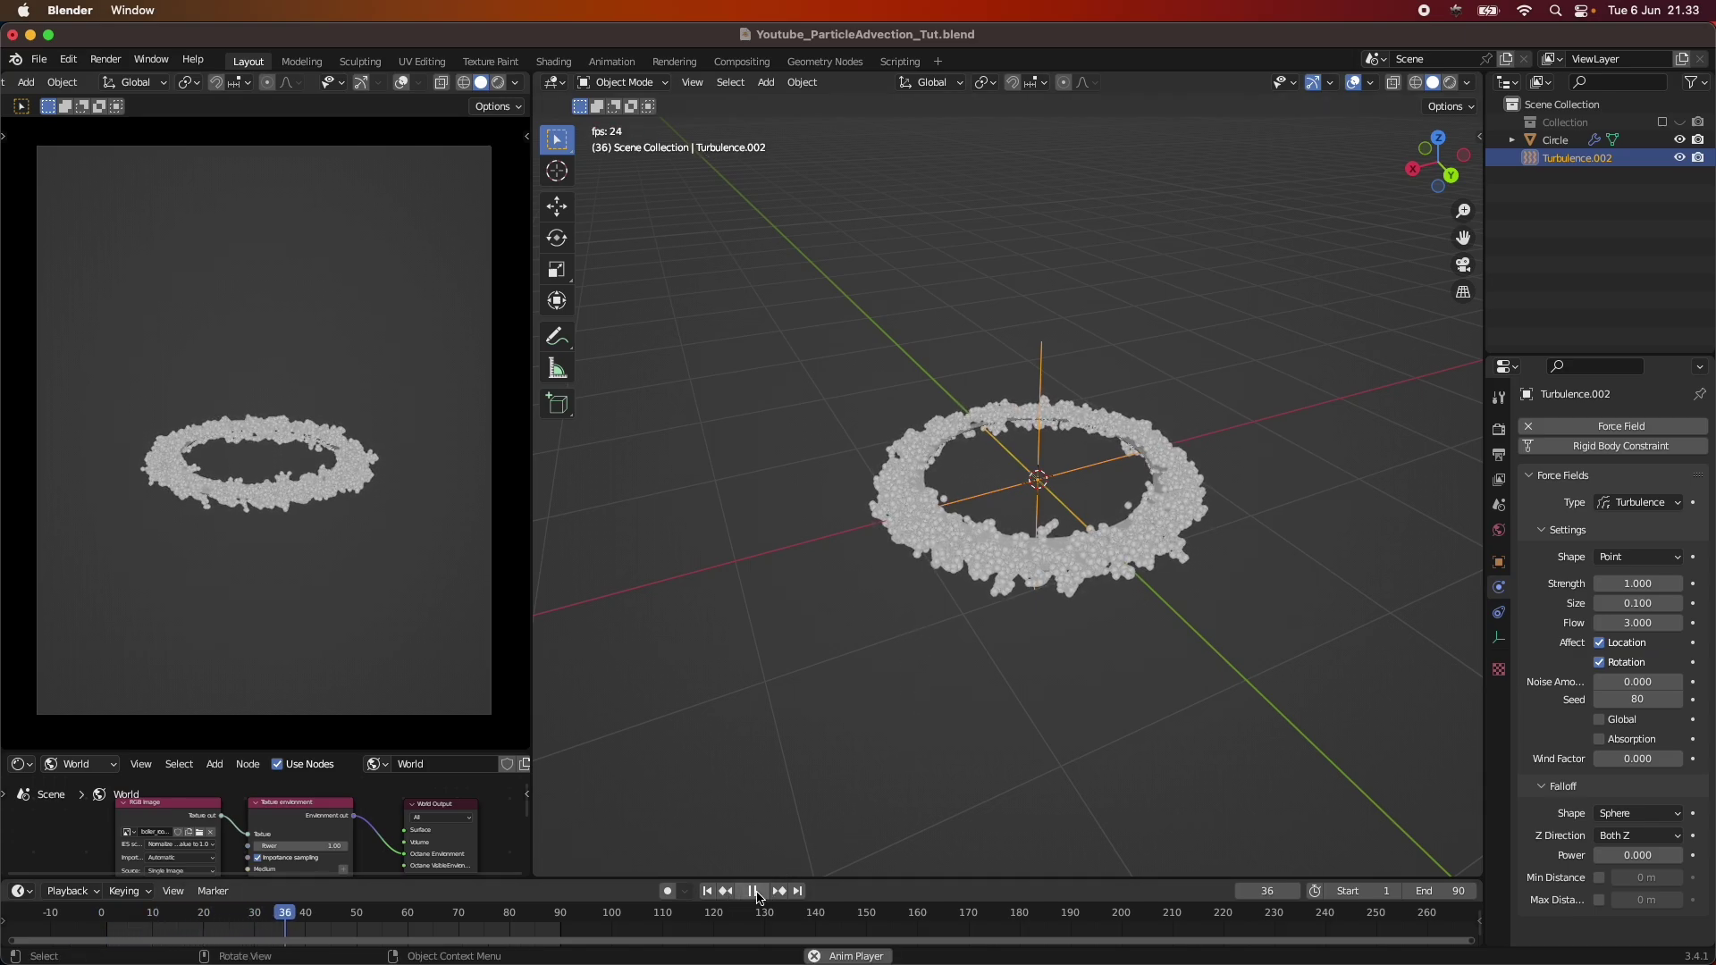
pyautogui.press('space')
# Step: View the scene through the camera and select the Circle emitter
pyautogui.moveTo(1030, 673); pyautogui.dragTo(1185, 581, button='middle')
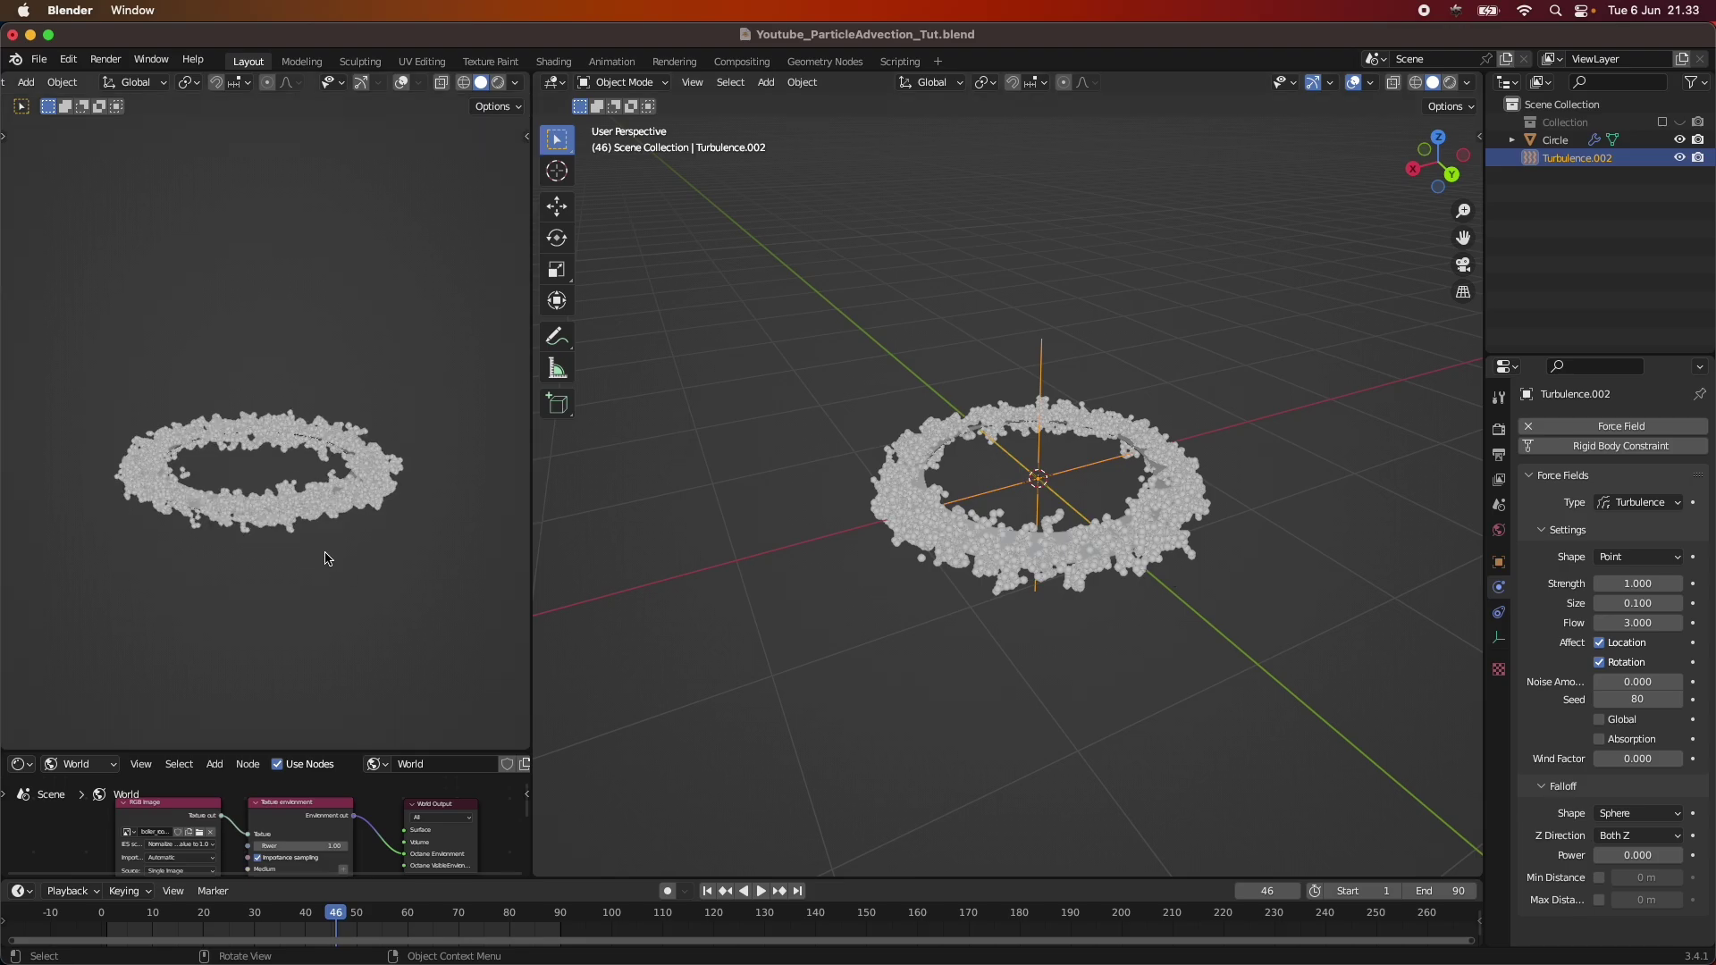
pyautogui.press('KP_0')
pyautogui.scroll(3, 1350, 590)
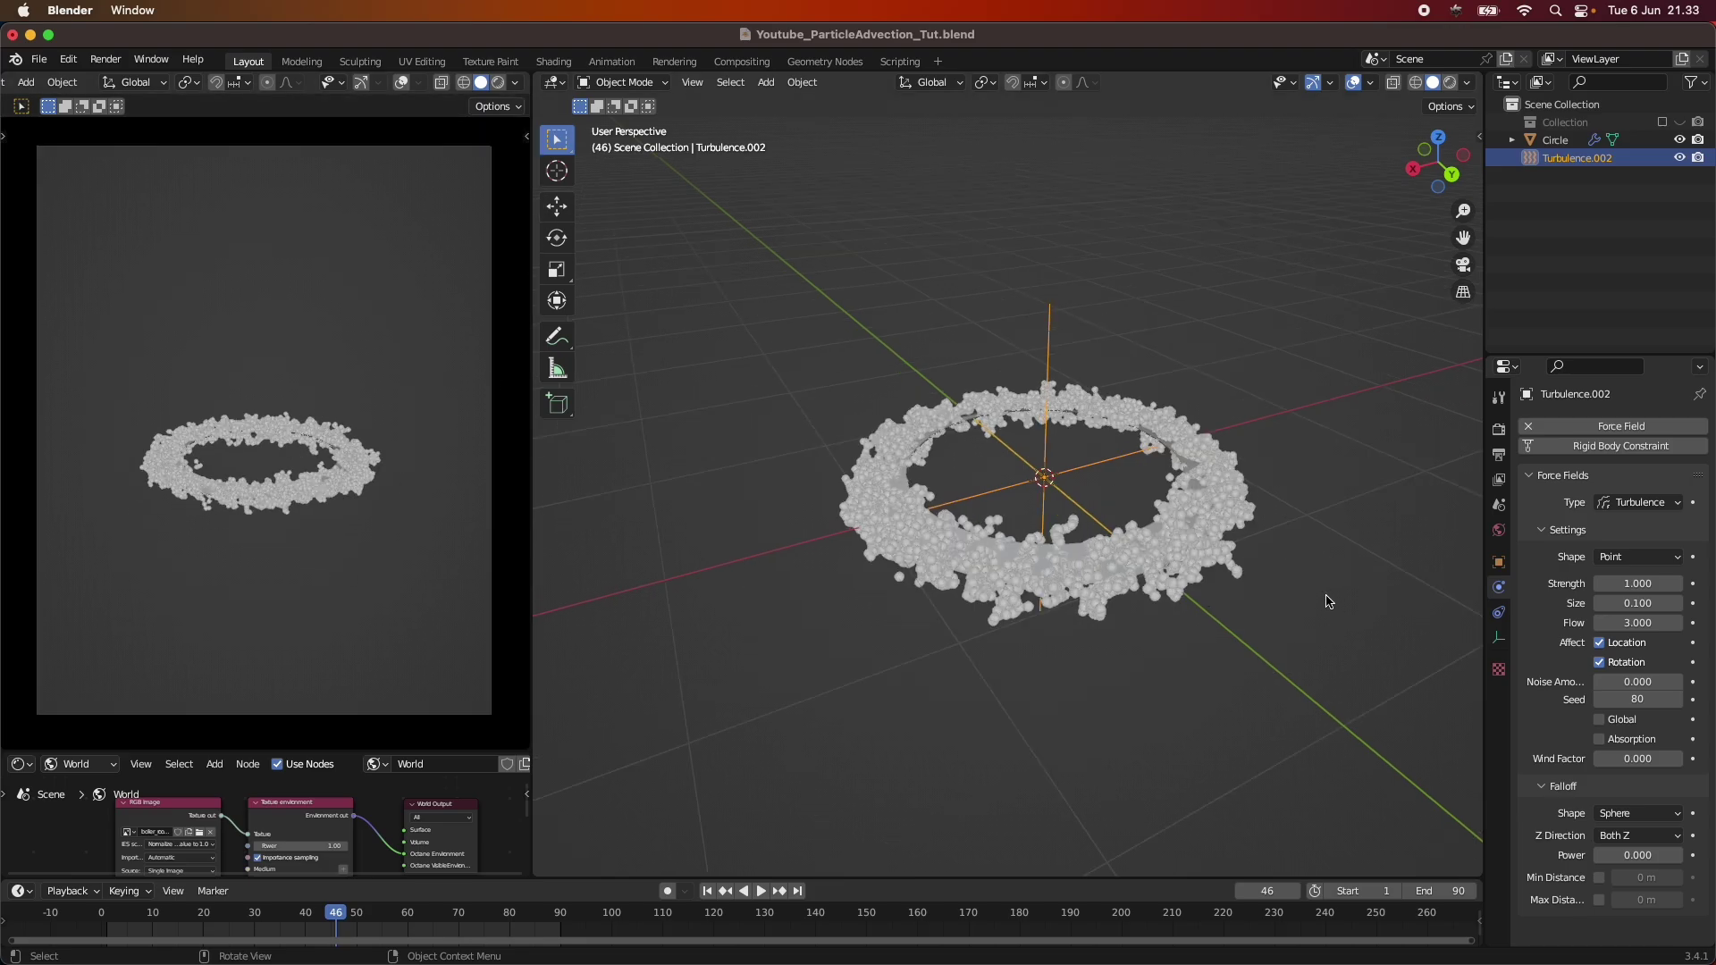
pyautogui.click(1182, 585)
# Step: Set the Circle's particle Lifetime Randomness to 1.0 and replay the burst
pyautogui.click(1499, 614)
pyautogui.click(1529, 563)
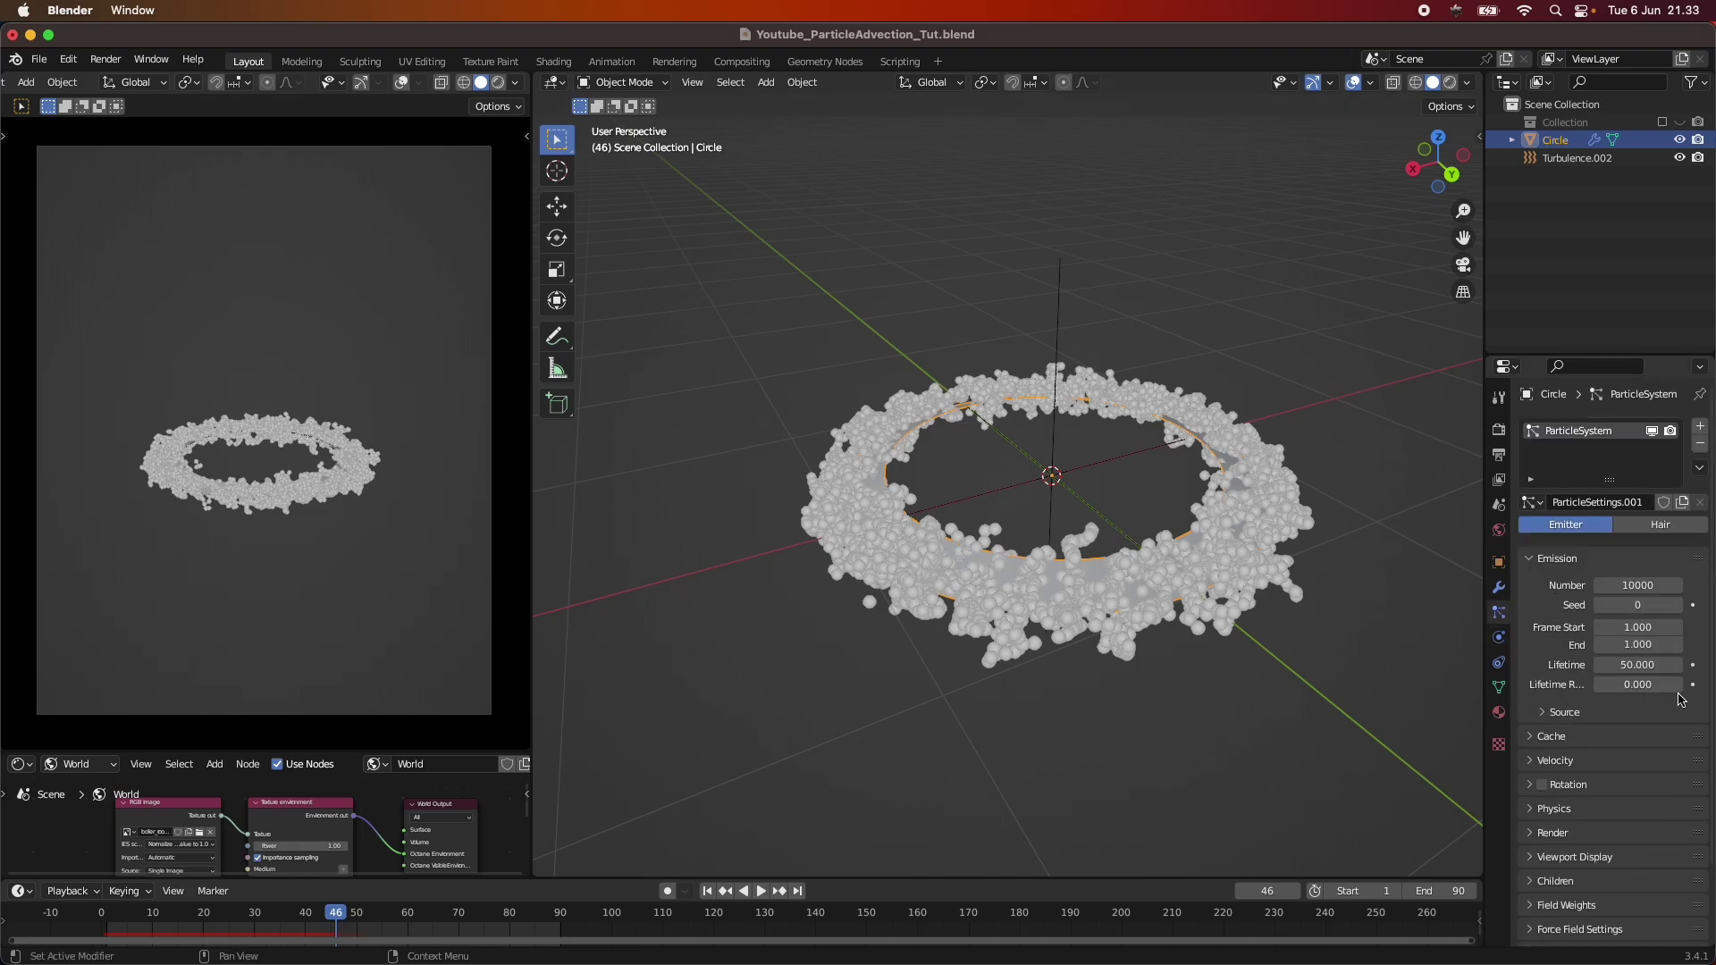
pyautogui.moveTo(1653, 684); pyautogui.dragTo(1683, 688)
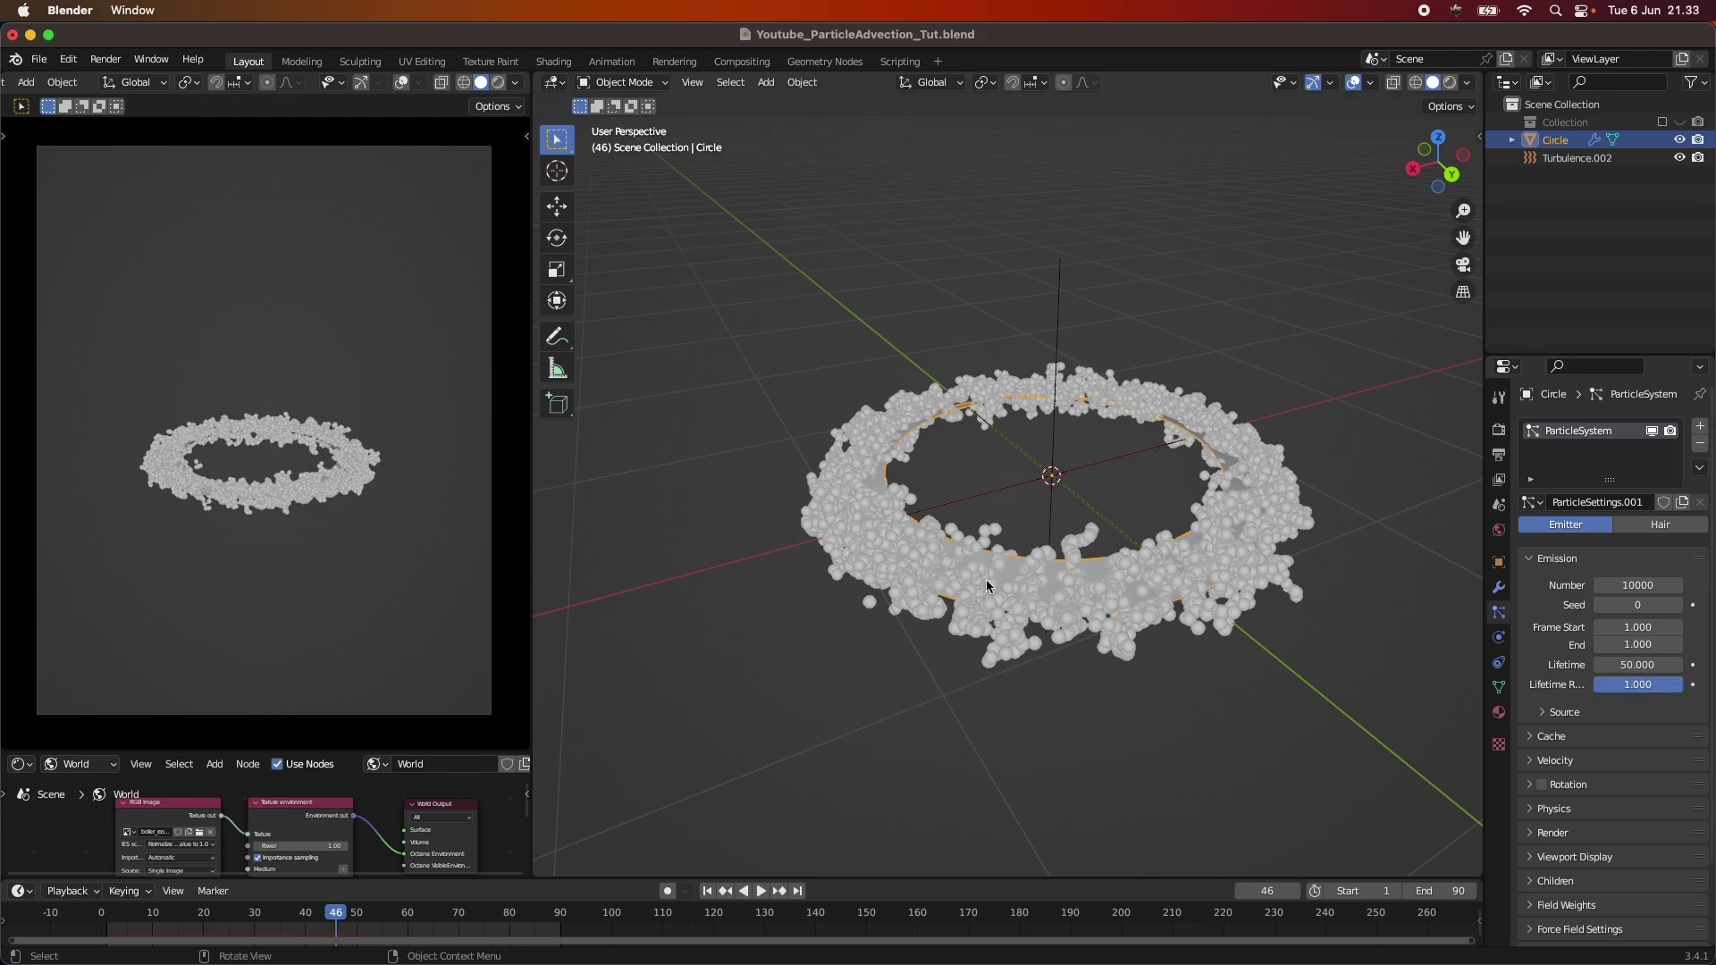
pyautogui.click(706, 891)
pyautogui.click(760, 891)
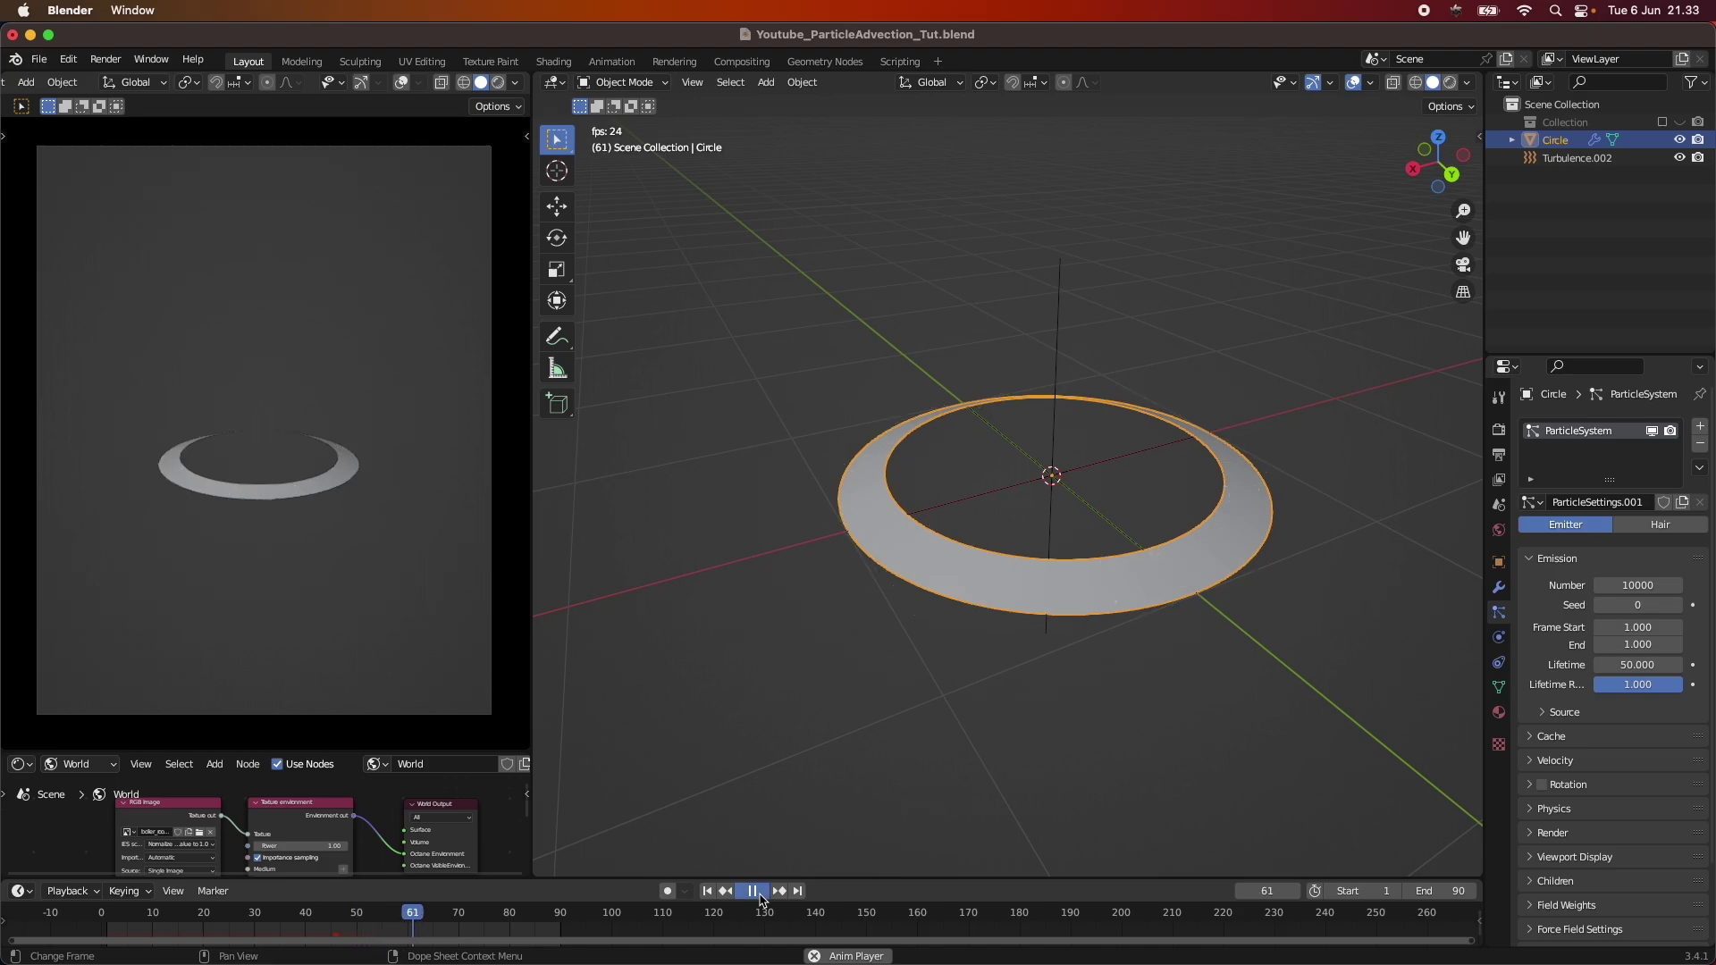
pyautogui.click(758, 892)
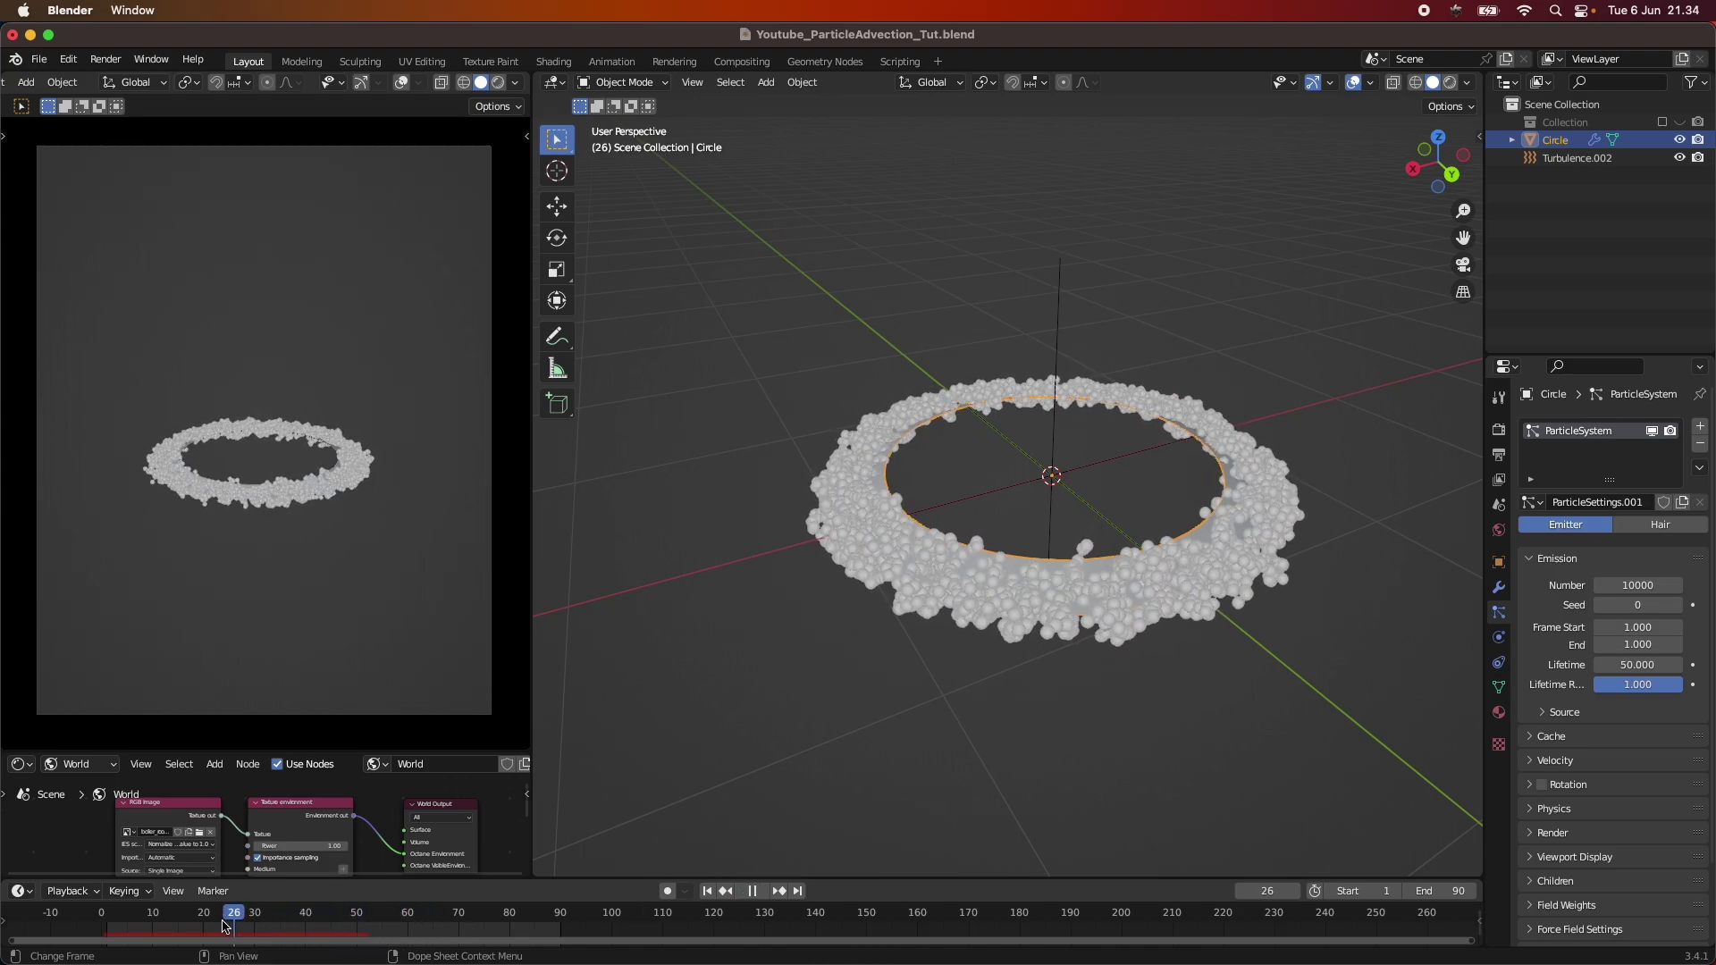
pyautogui.click(751, 891)
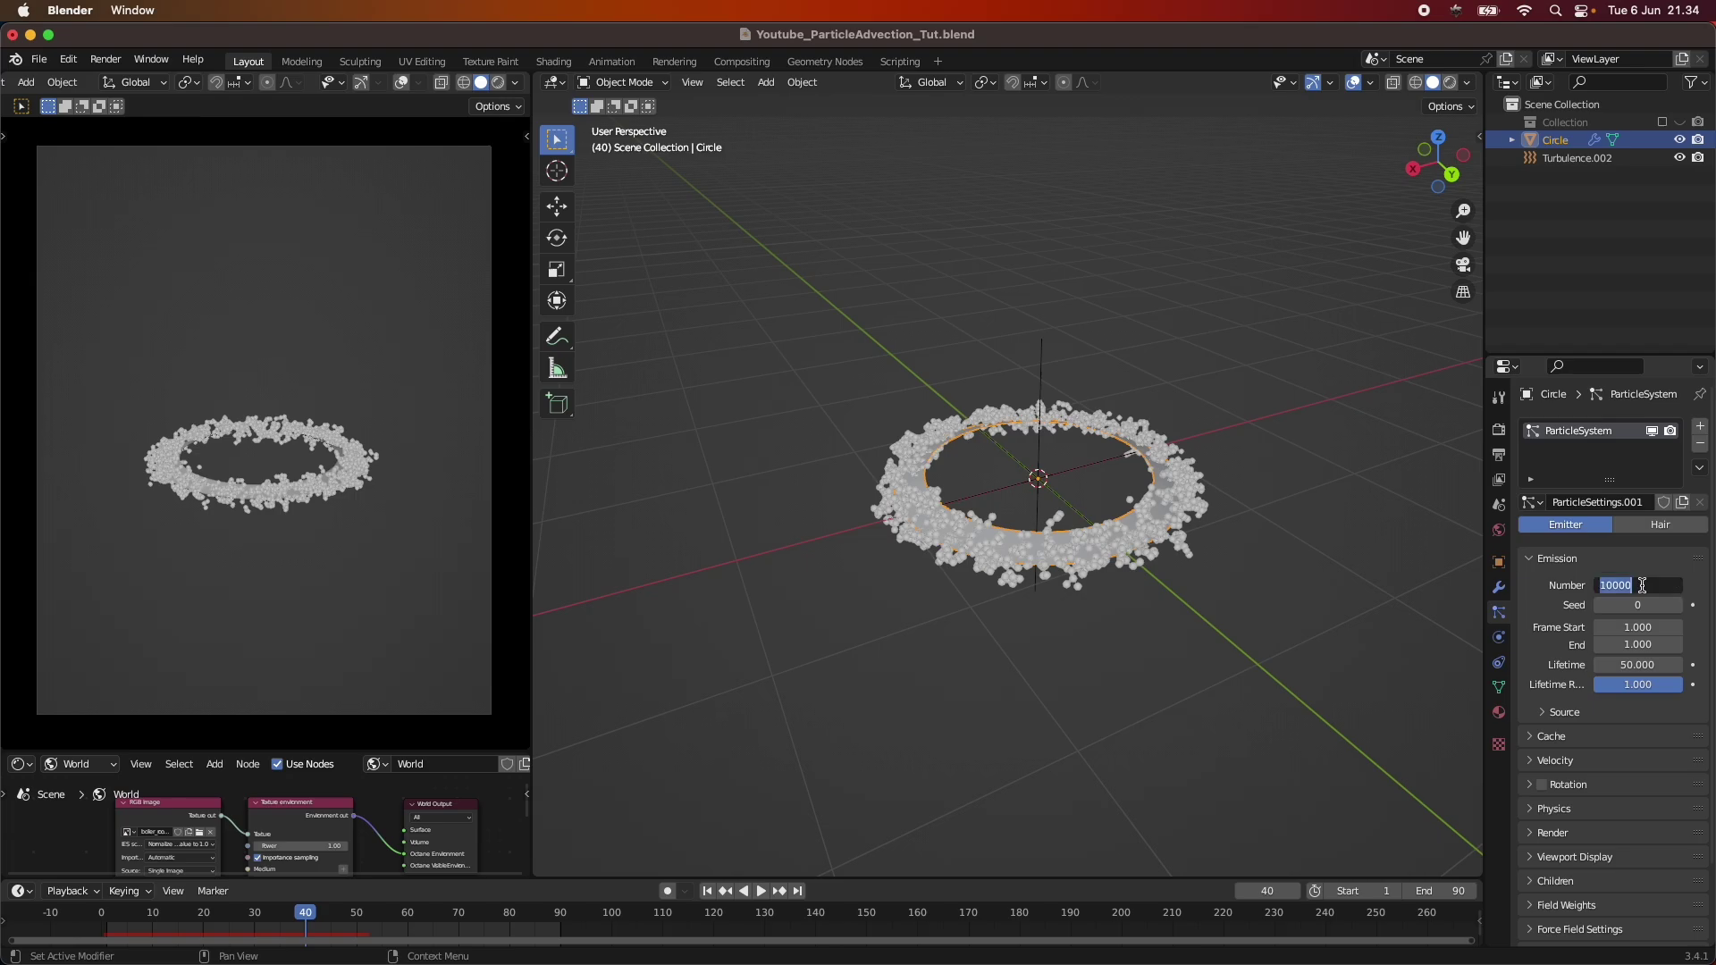
# Step: Set the particle count to 25000 and the viewport display size to 0.005 m
pyautogui.press('Return')
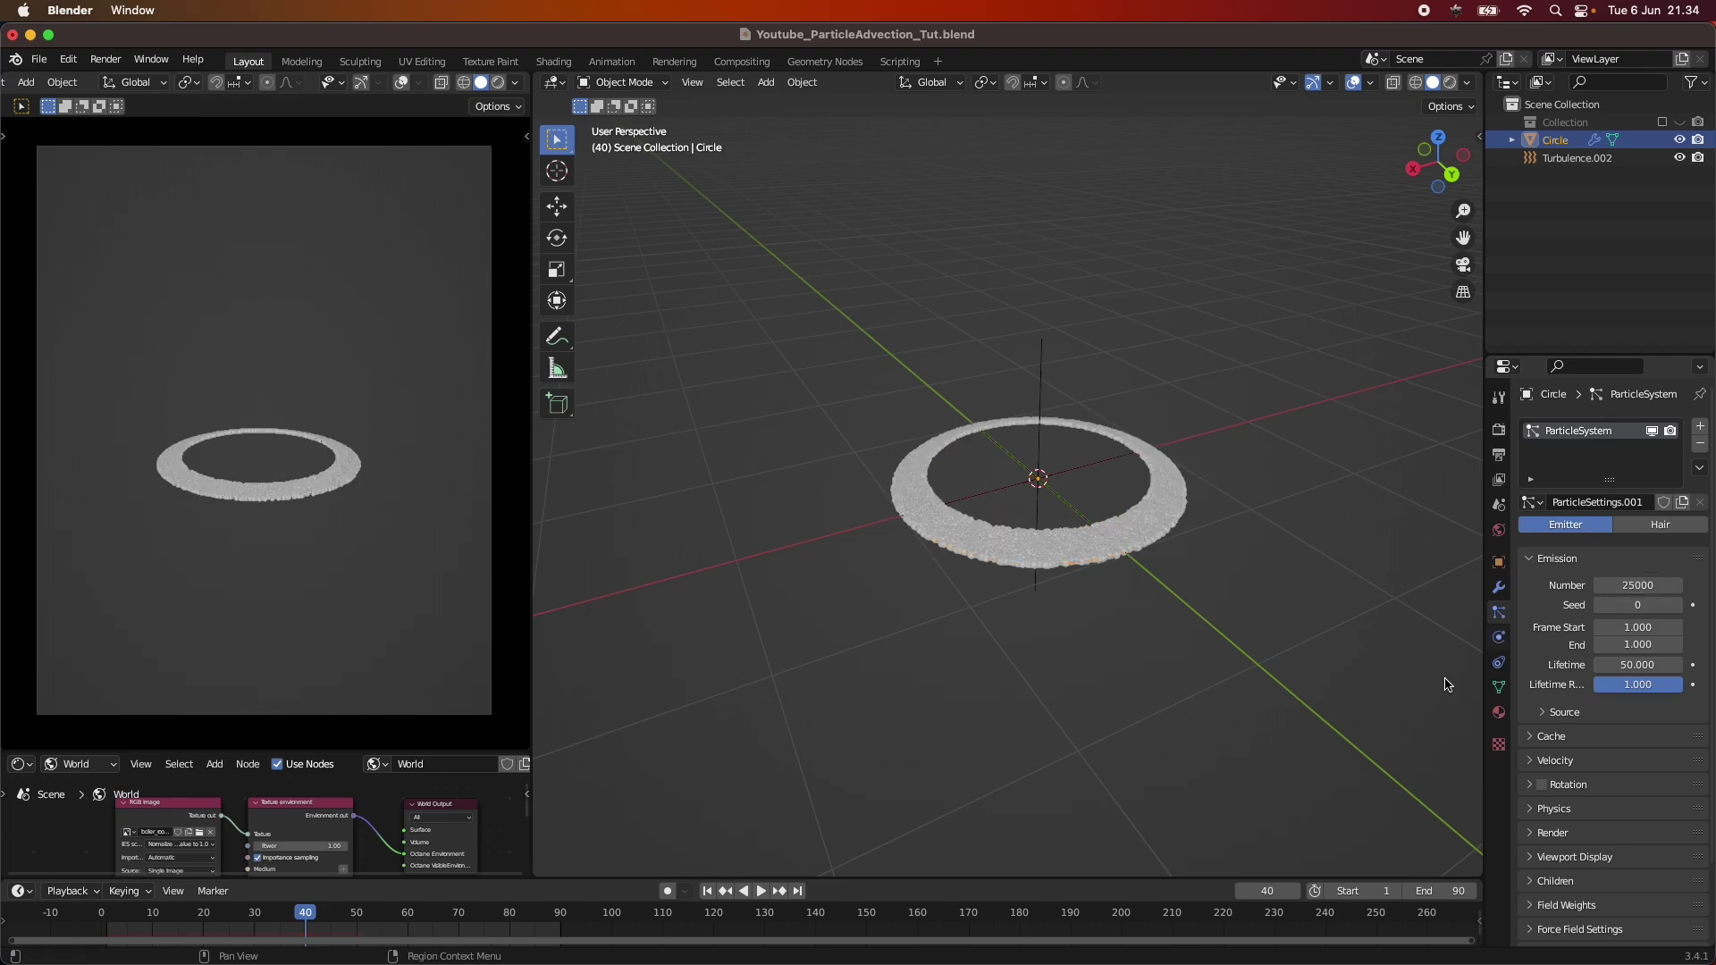
pyautogui.click(1569, 857)
pyautogui.scroll(-5, 1618, 849)
pyautogui.click(1617, 780)
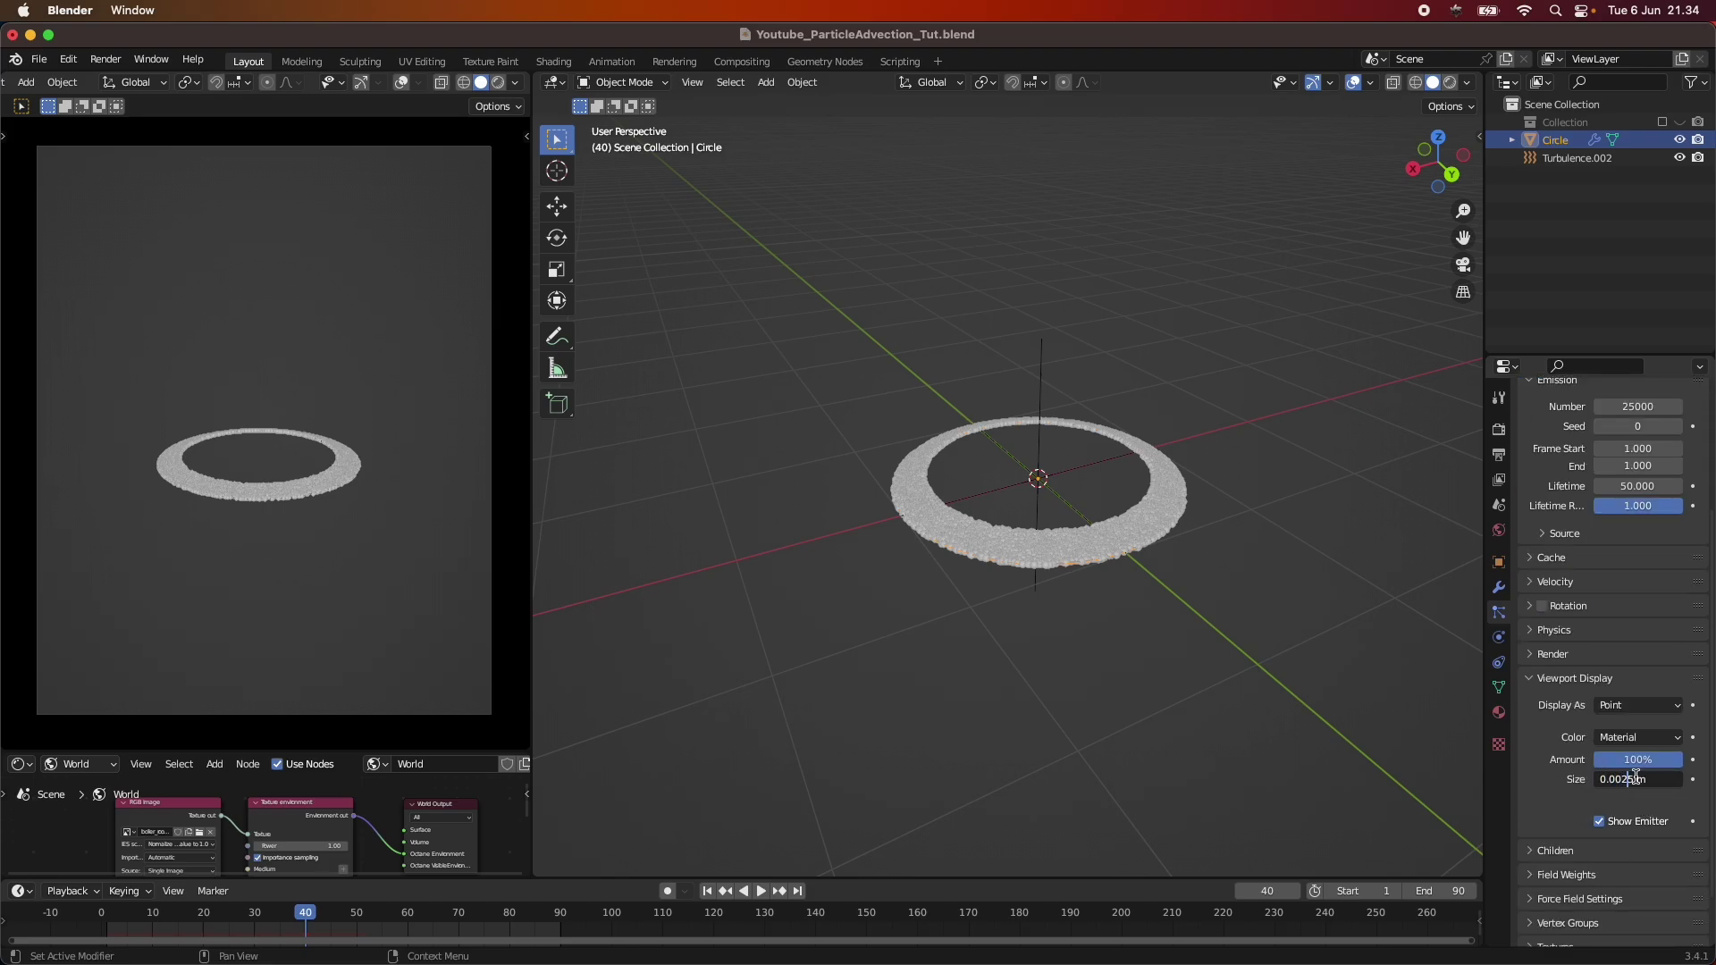
pyautogui.press('Return')
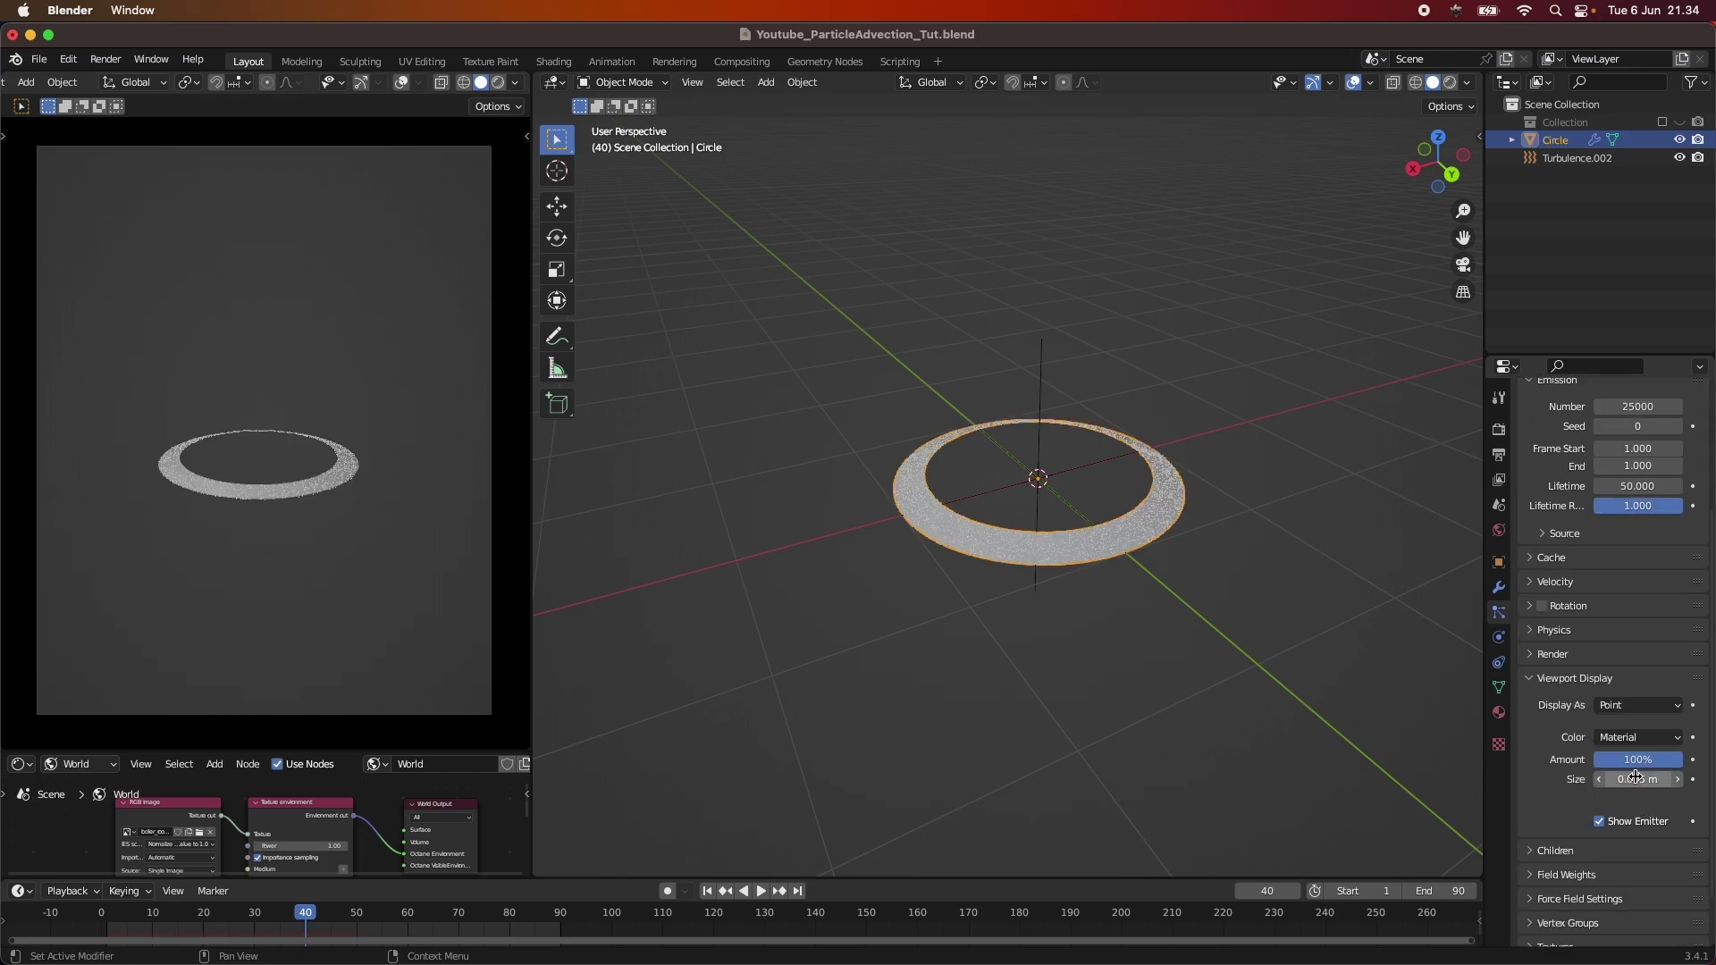
# Step: Deselect the Circle, rewind to frame 1 and save the file
pyautogui.click(1161, 862)
pyautogui.click(710, 893)
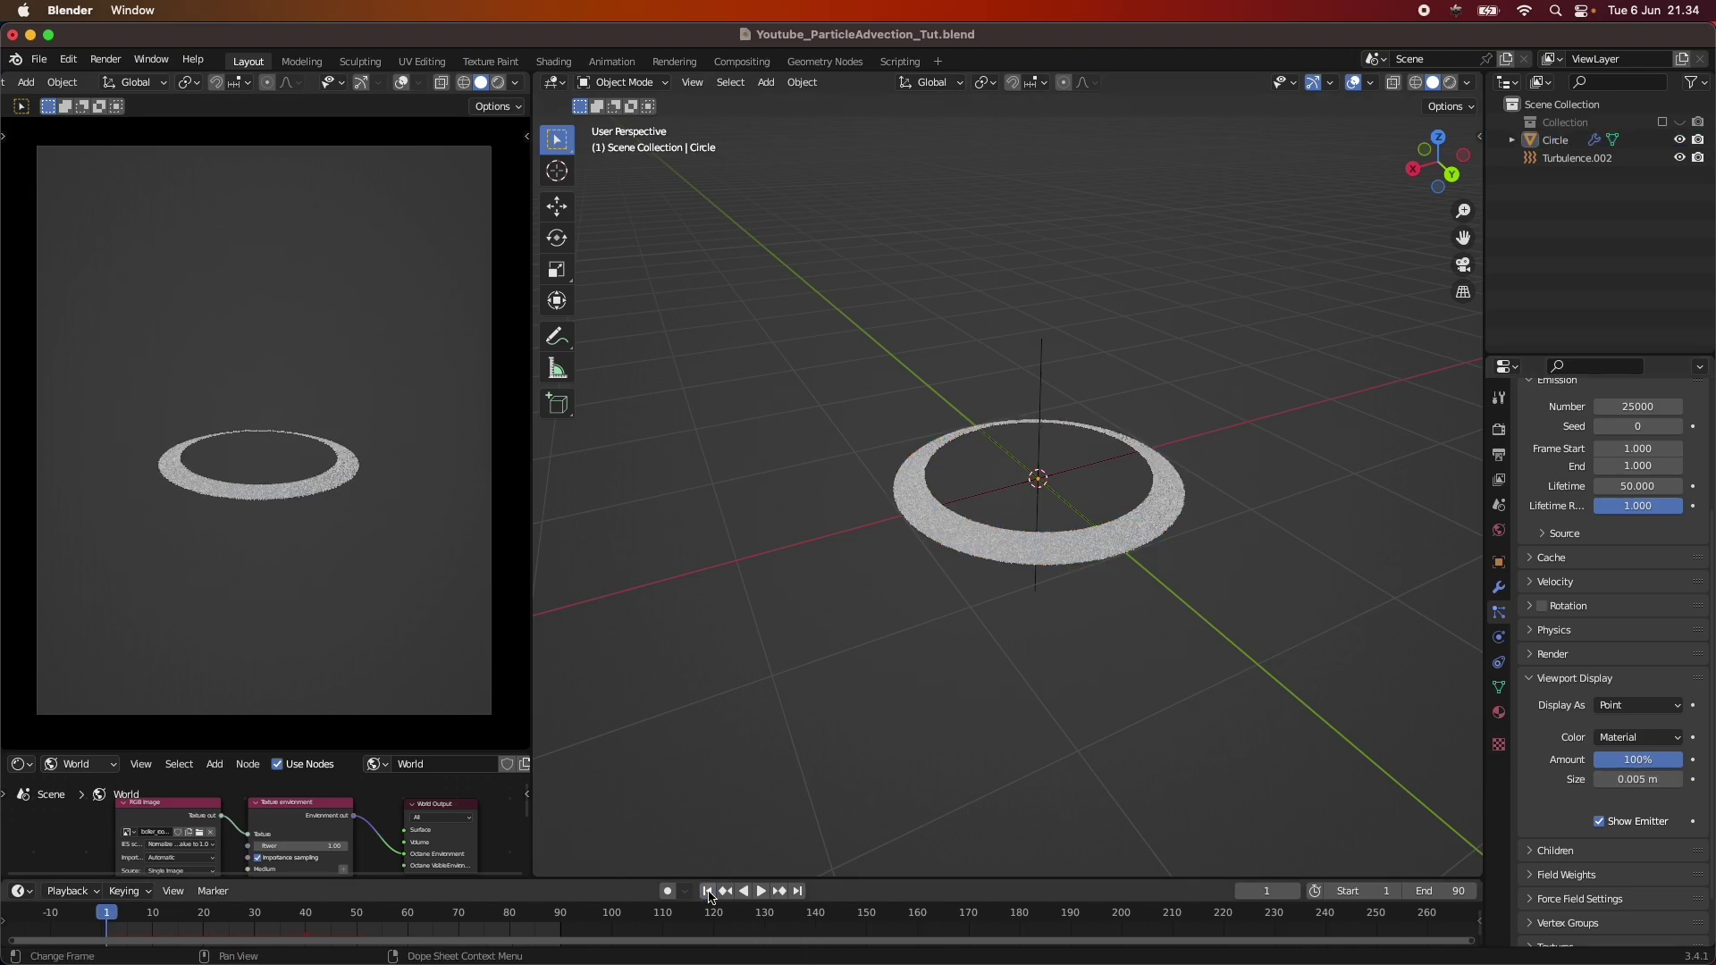
pyautogui.press('super+s')
pyautogui.scroll(-2, 1594, 755)
# Step: Bake the Circle's particle simulation to the cache
pyautogui.scroll(8, 1594, 755)
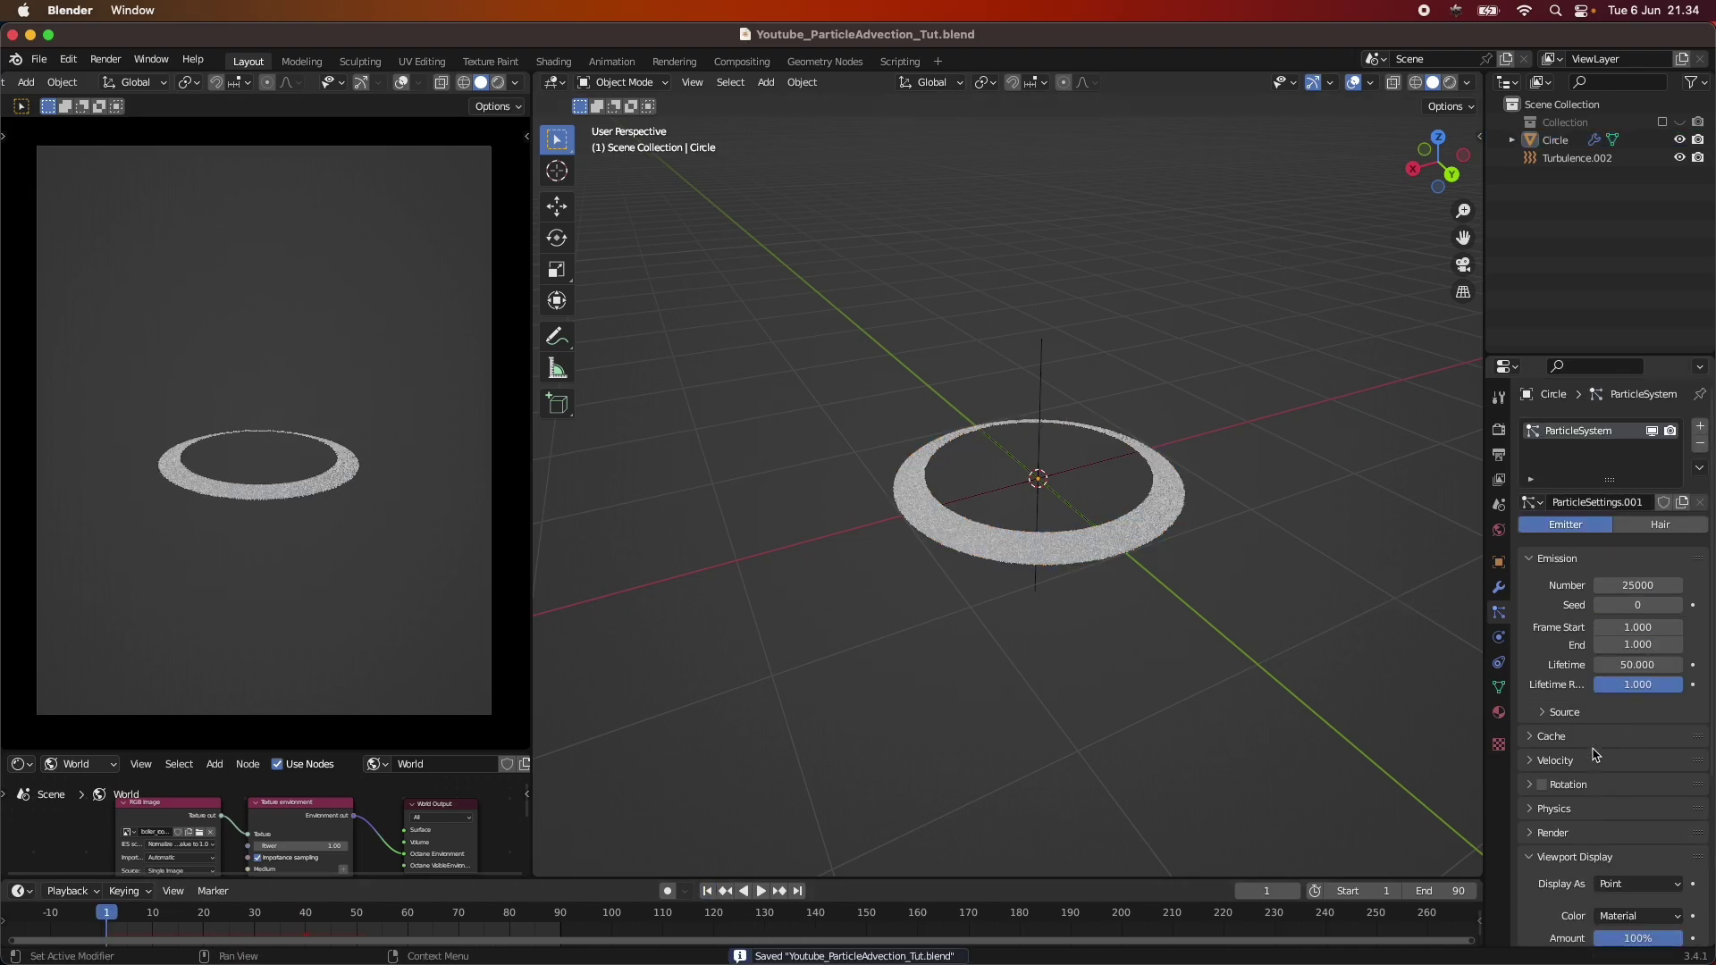
pyautogui.click(1538, 737)
pyautogui.scroll(-5, 1591, 750)
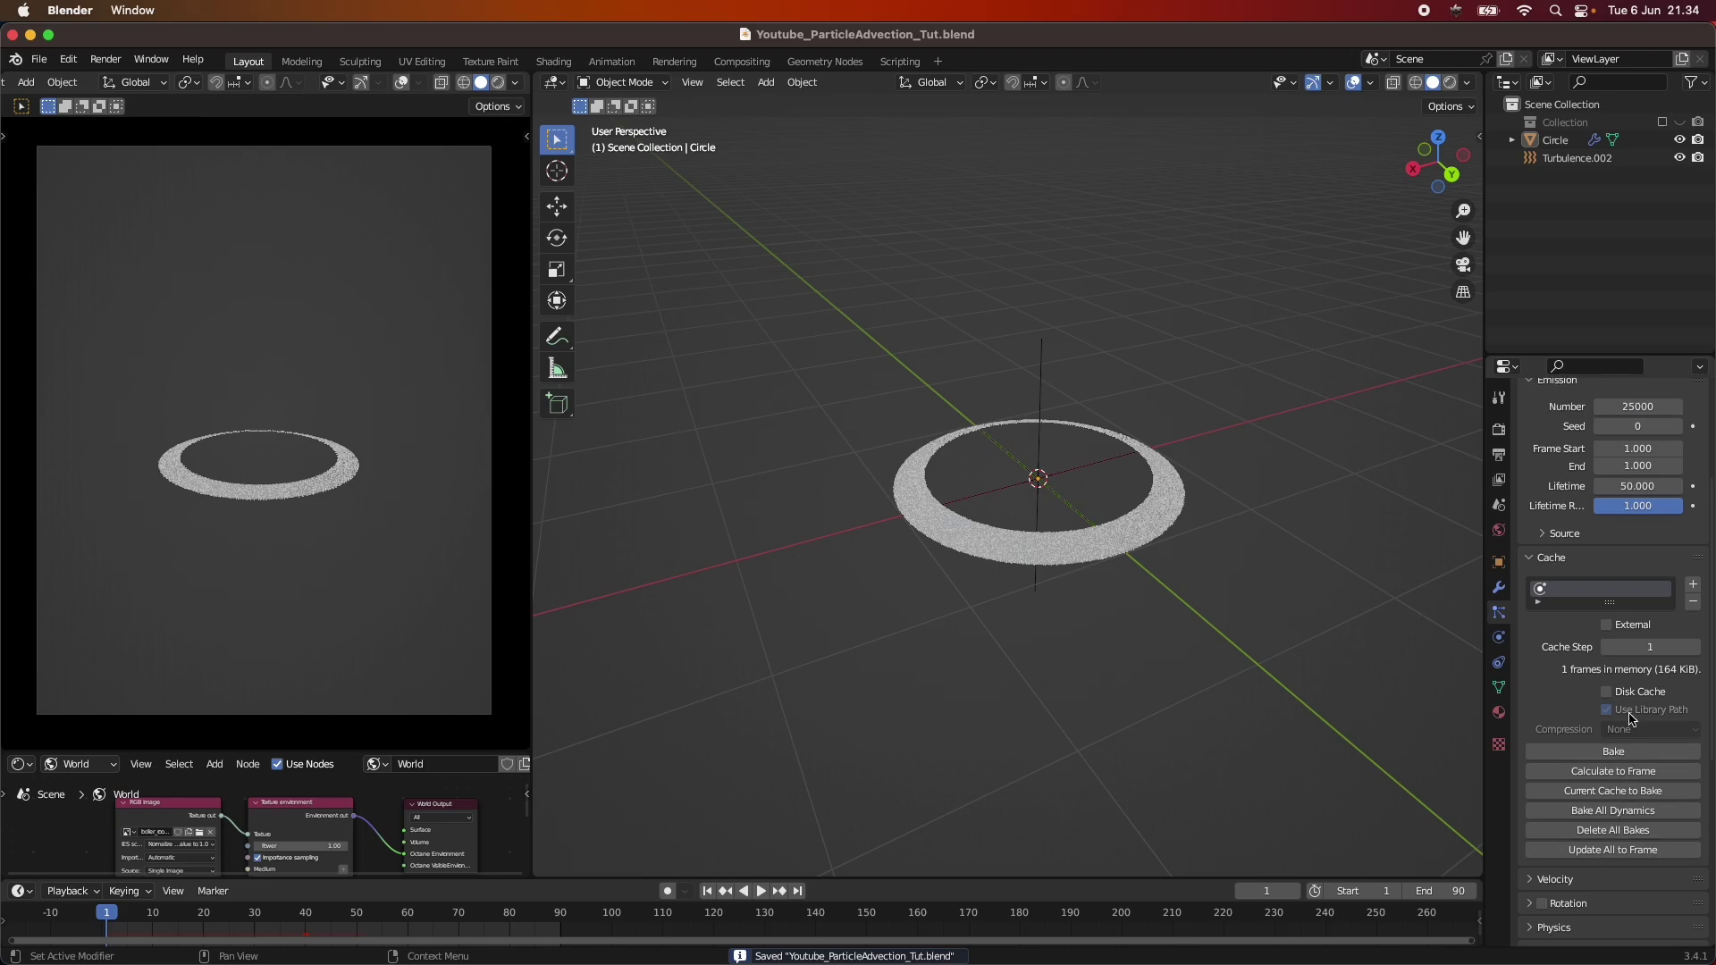
pyautogui.click(1597, 754)
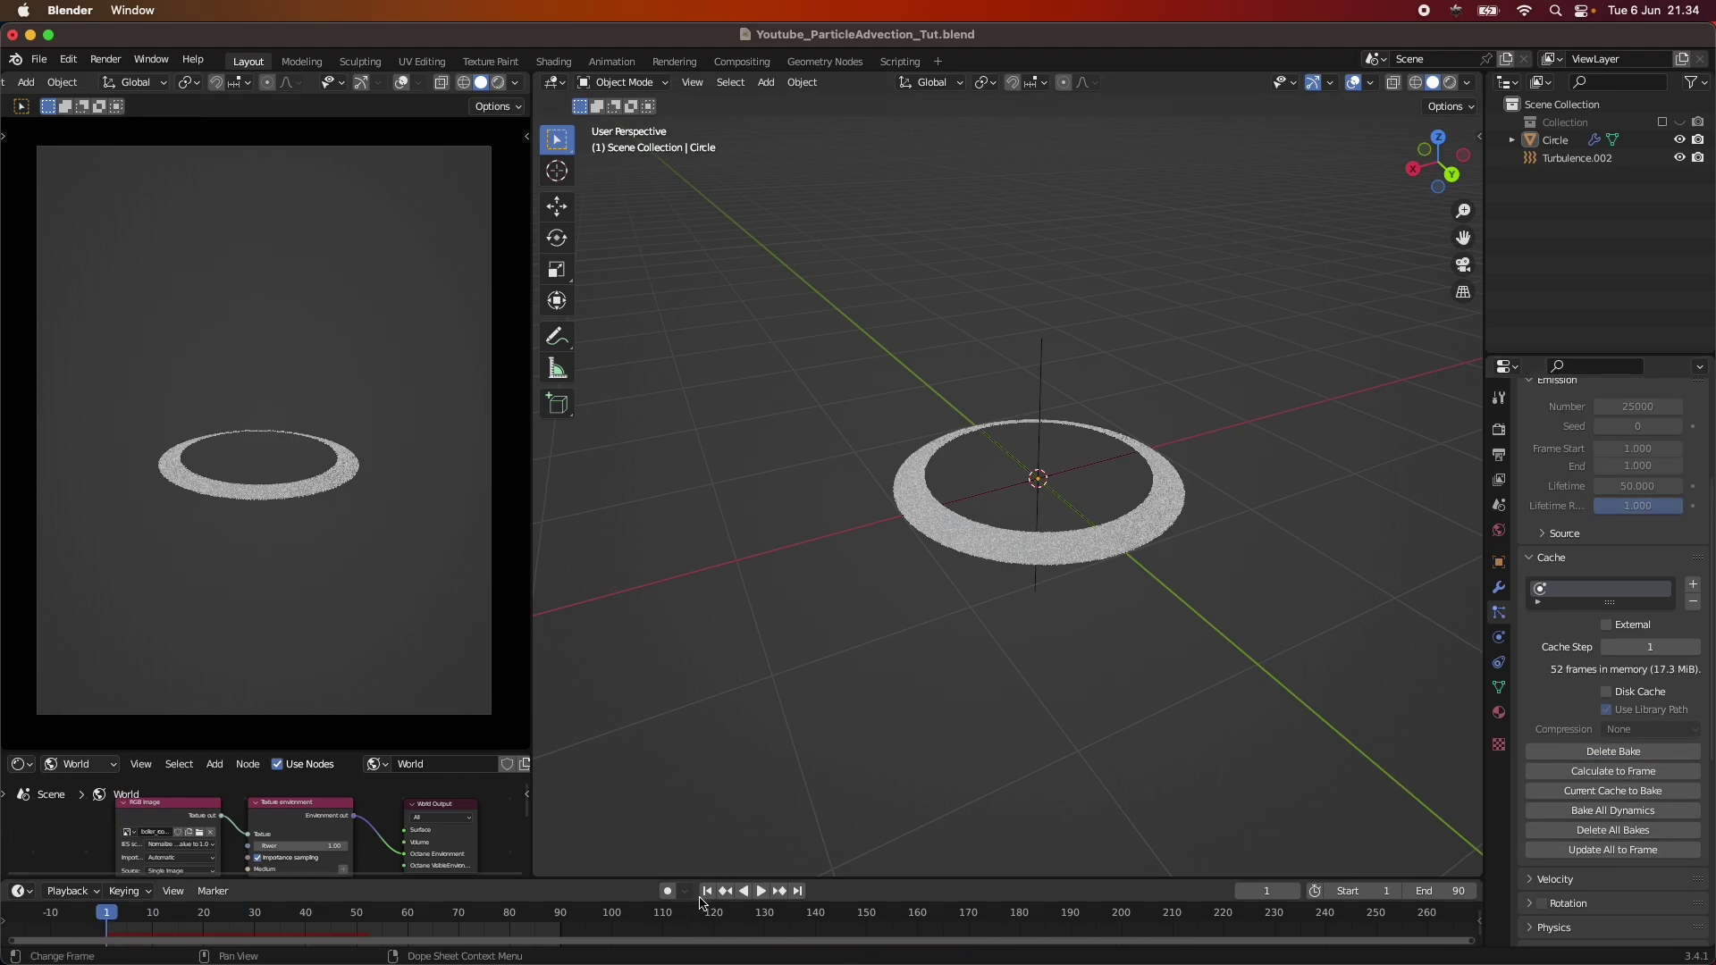
pyautogui.scroll(3, 1099, 693)
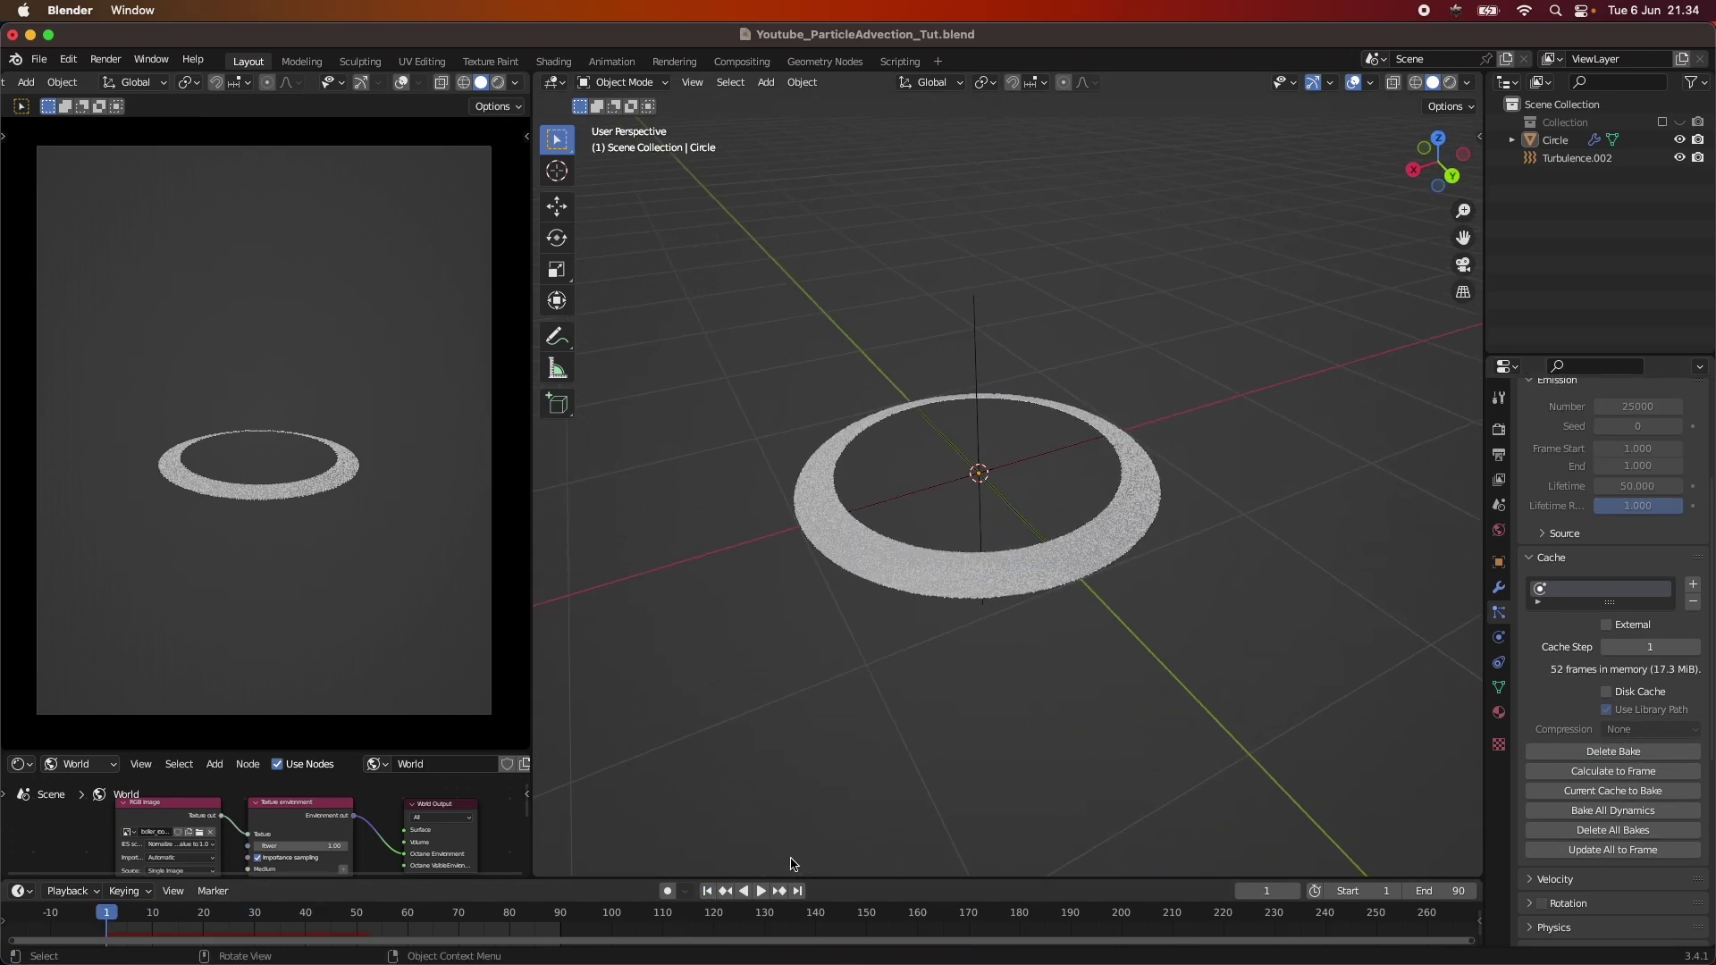
# Step: Play and scrub through the baked particles around the ring
pyautogui.click(760, 892)
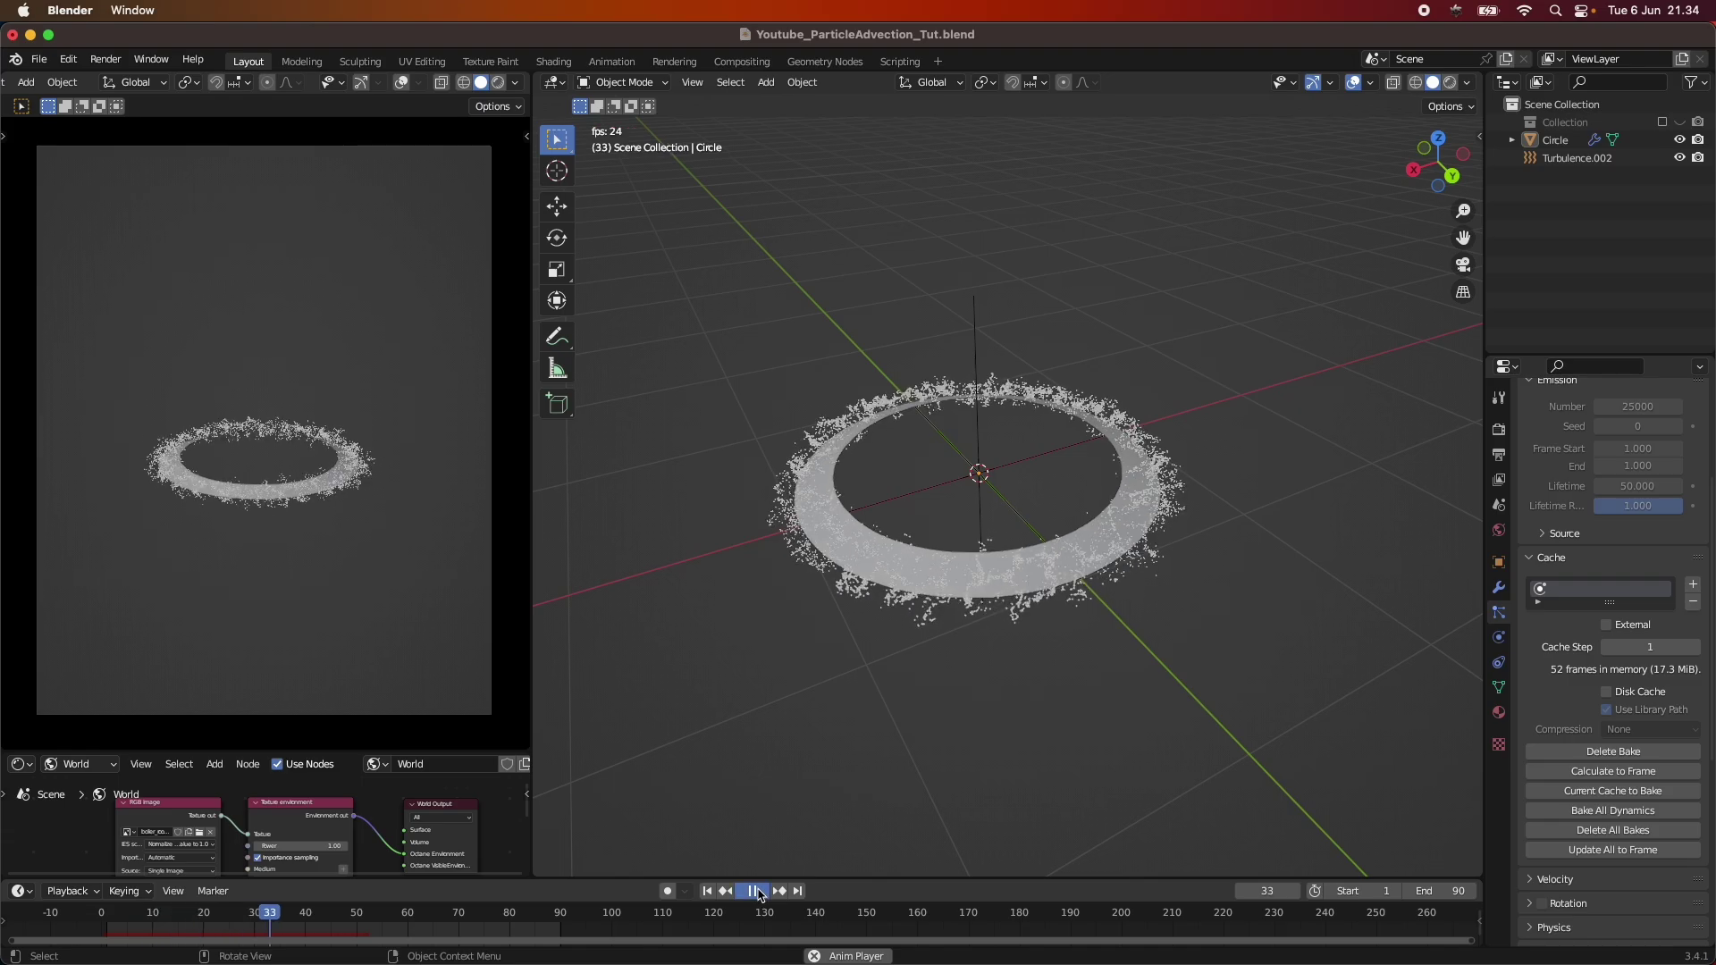
pyautogui.press('space')
pyautogui.moveTo(938, 692); pyautogui.dragTo(830, 800, button='middle')
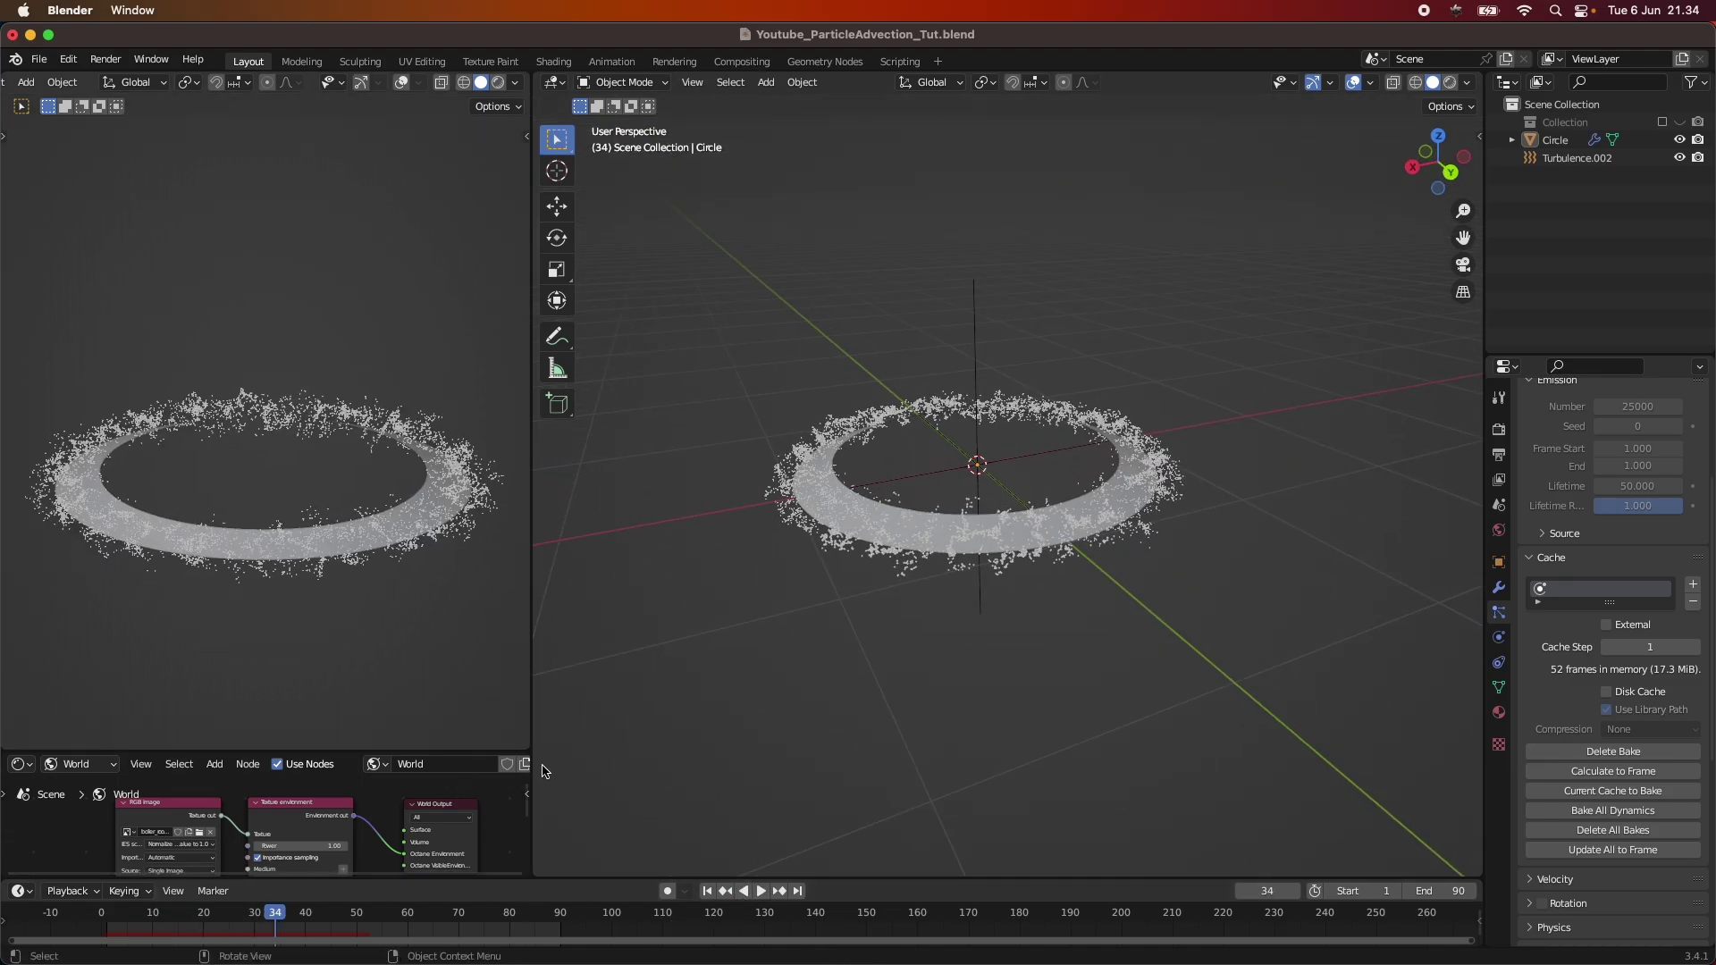
pyautogui.moveTo(273, 916); pyautogui.dragTo(198, 938)
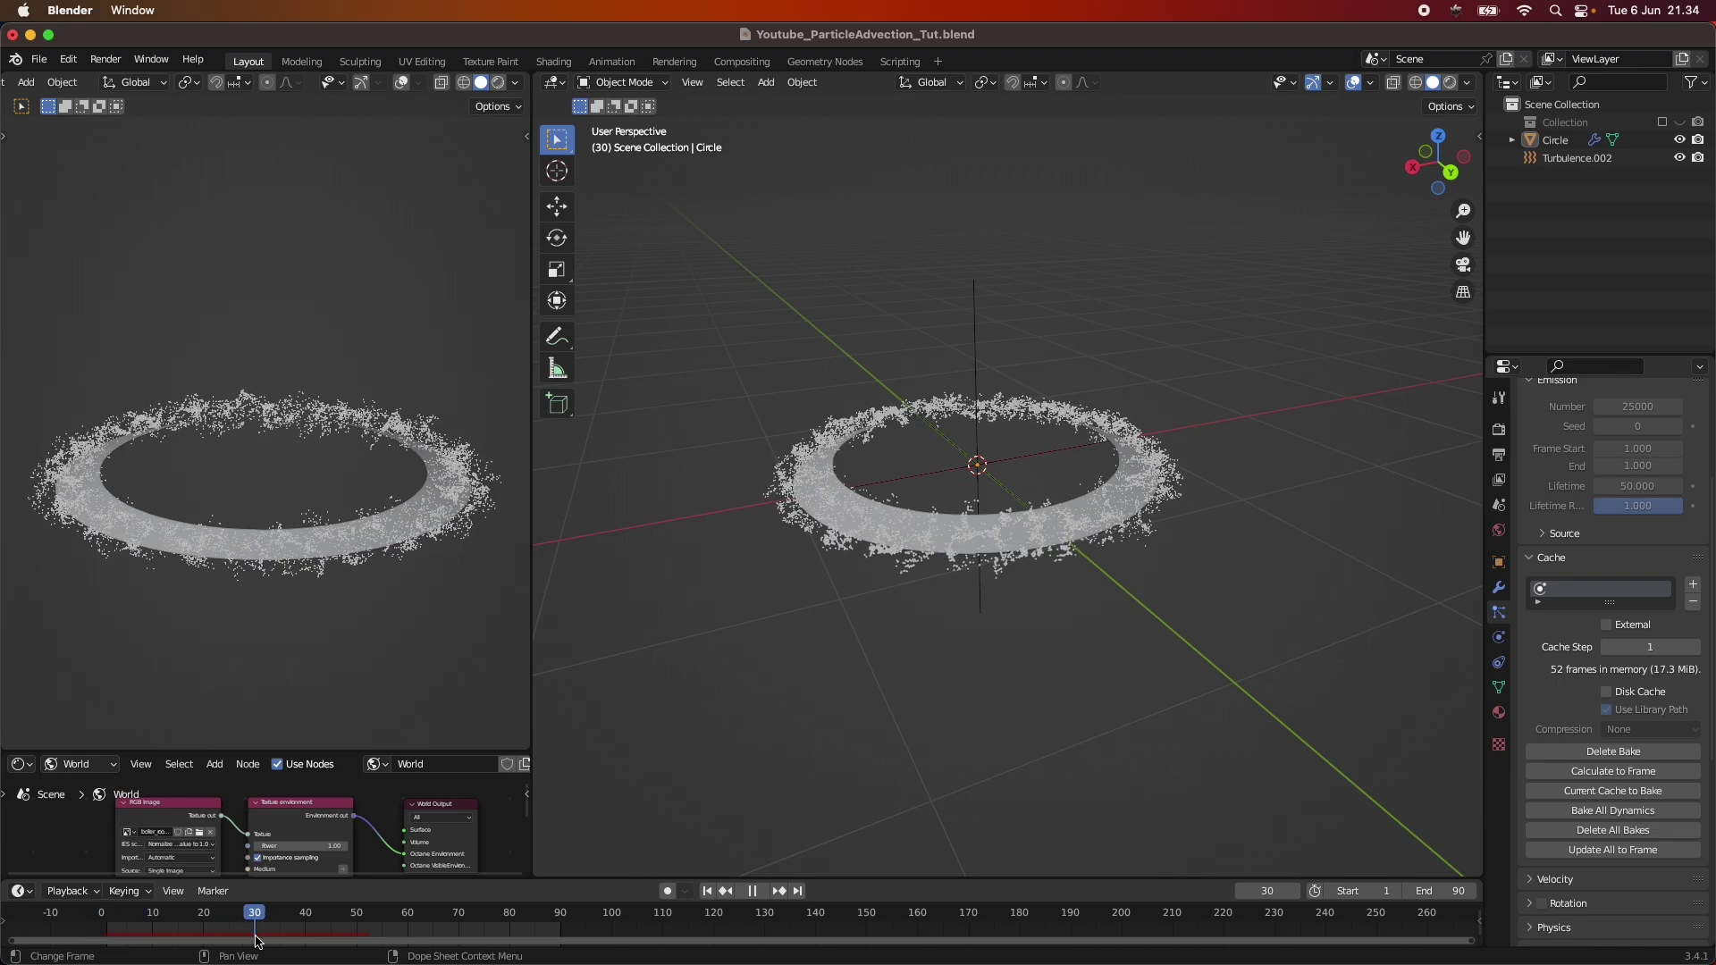
# Step: Set the Turbulence.002 field's Flow to 1.5 and save the file
pyautogui.click(715, 892)
pyautogui.click(1091, 539)
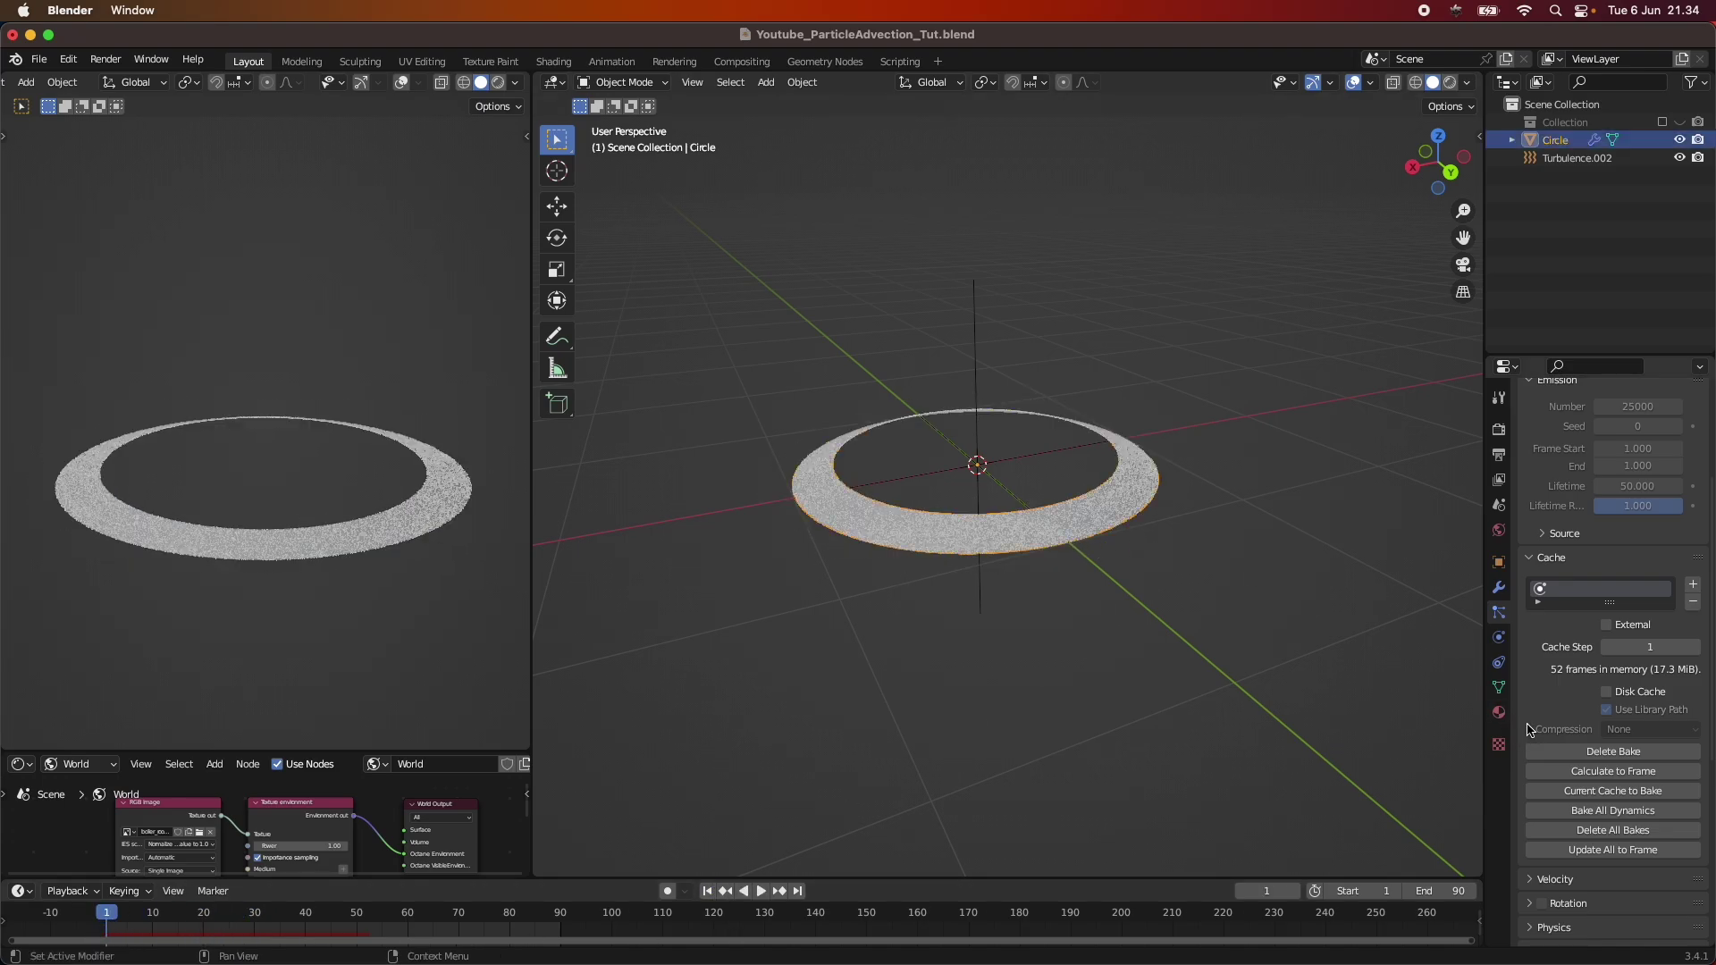
pyautogui.scroll(5, 1613, 715)
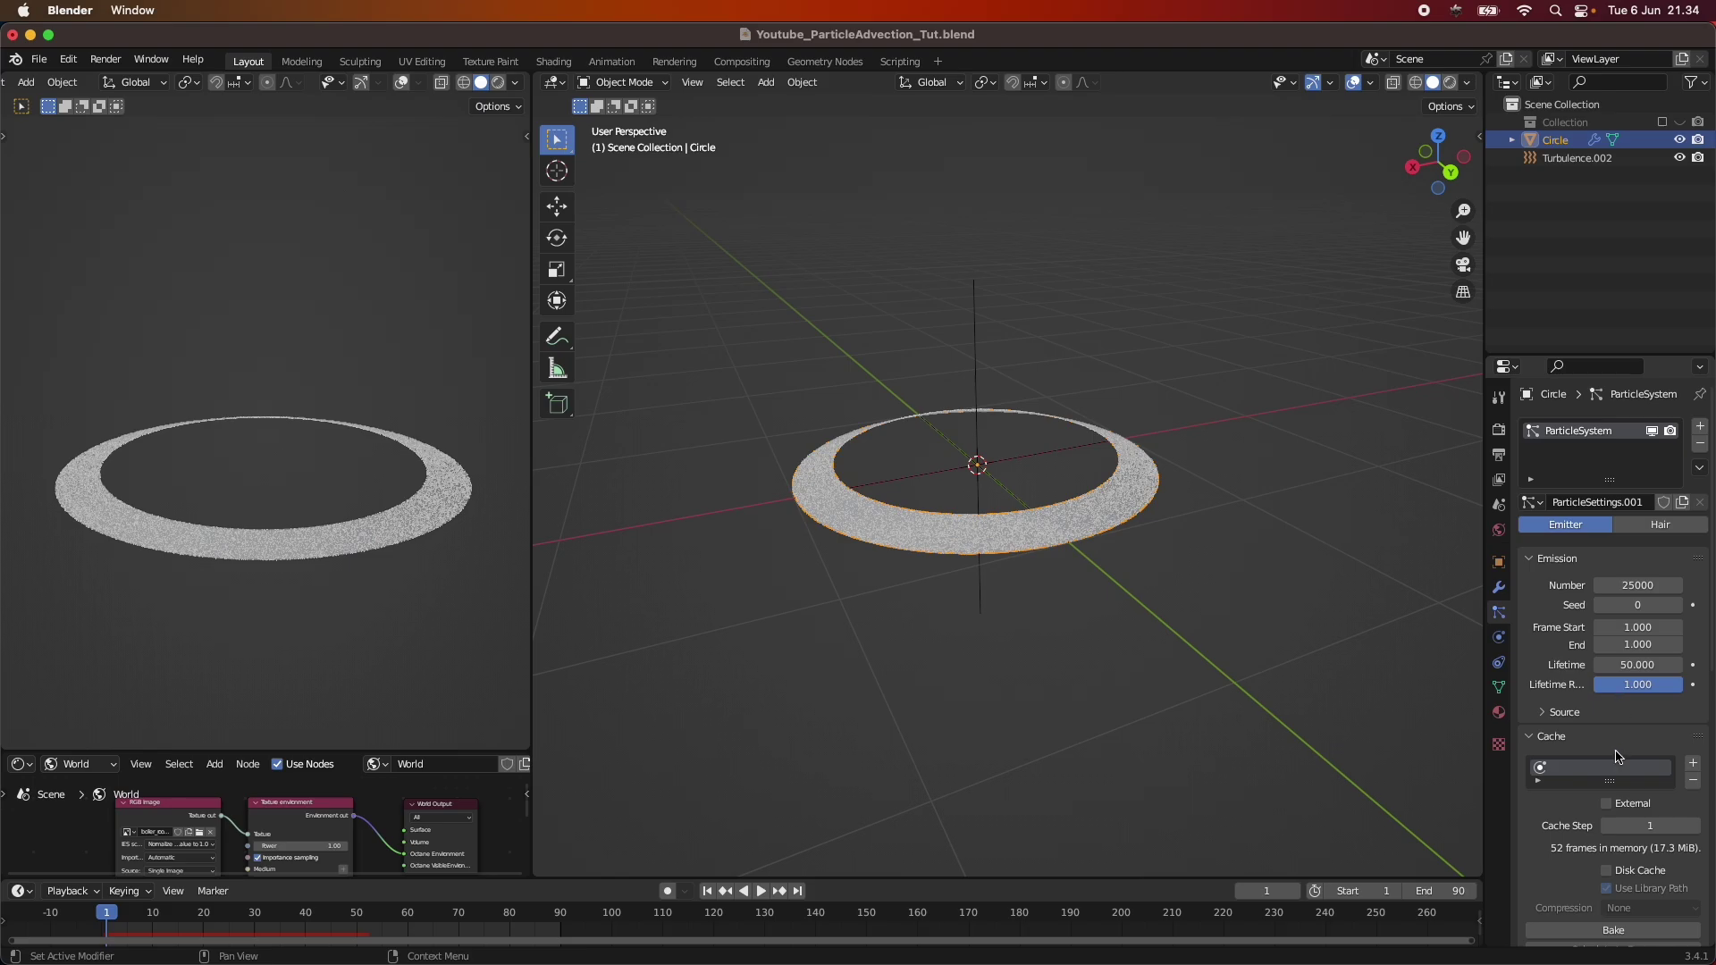
pyautogui.click(963, 401)
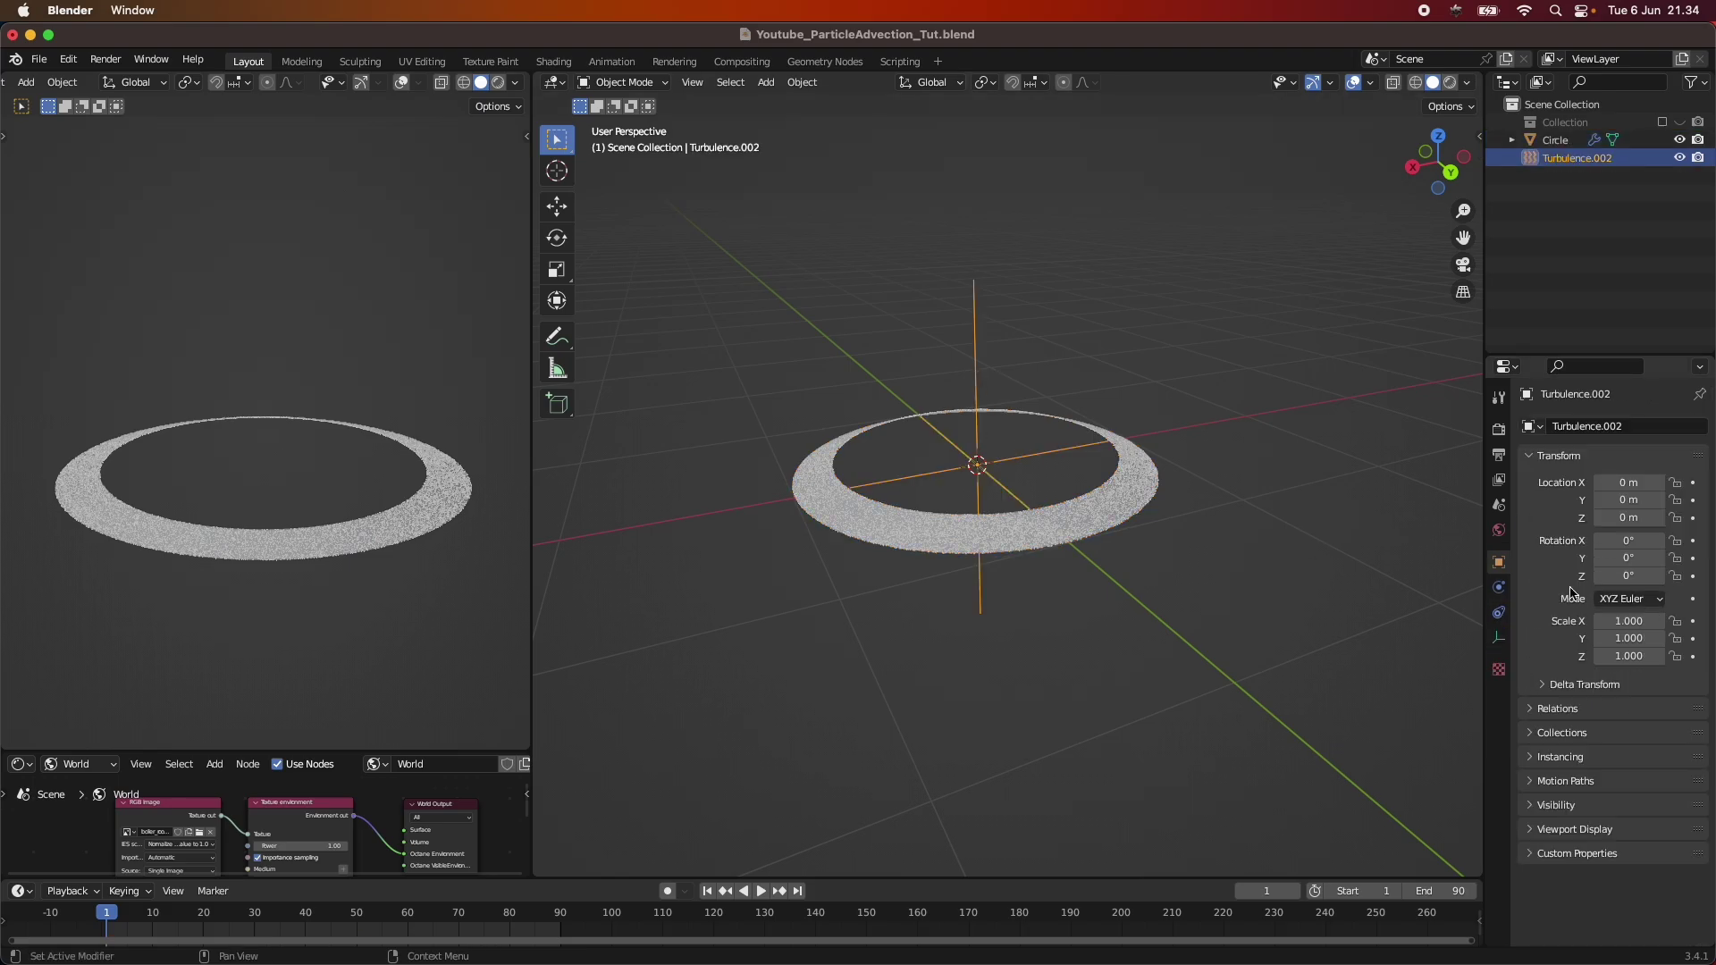
pyautogui.click(1498, 587)
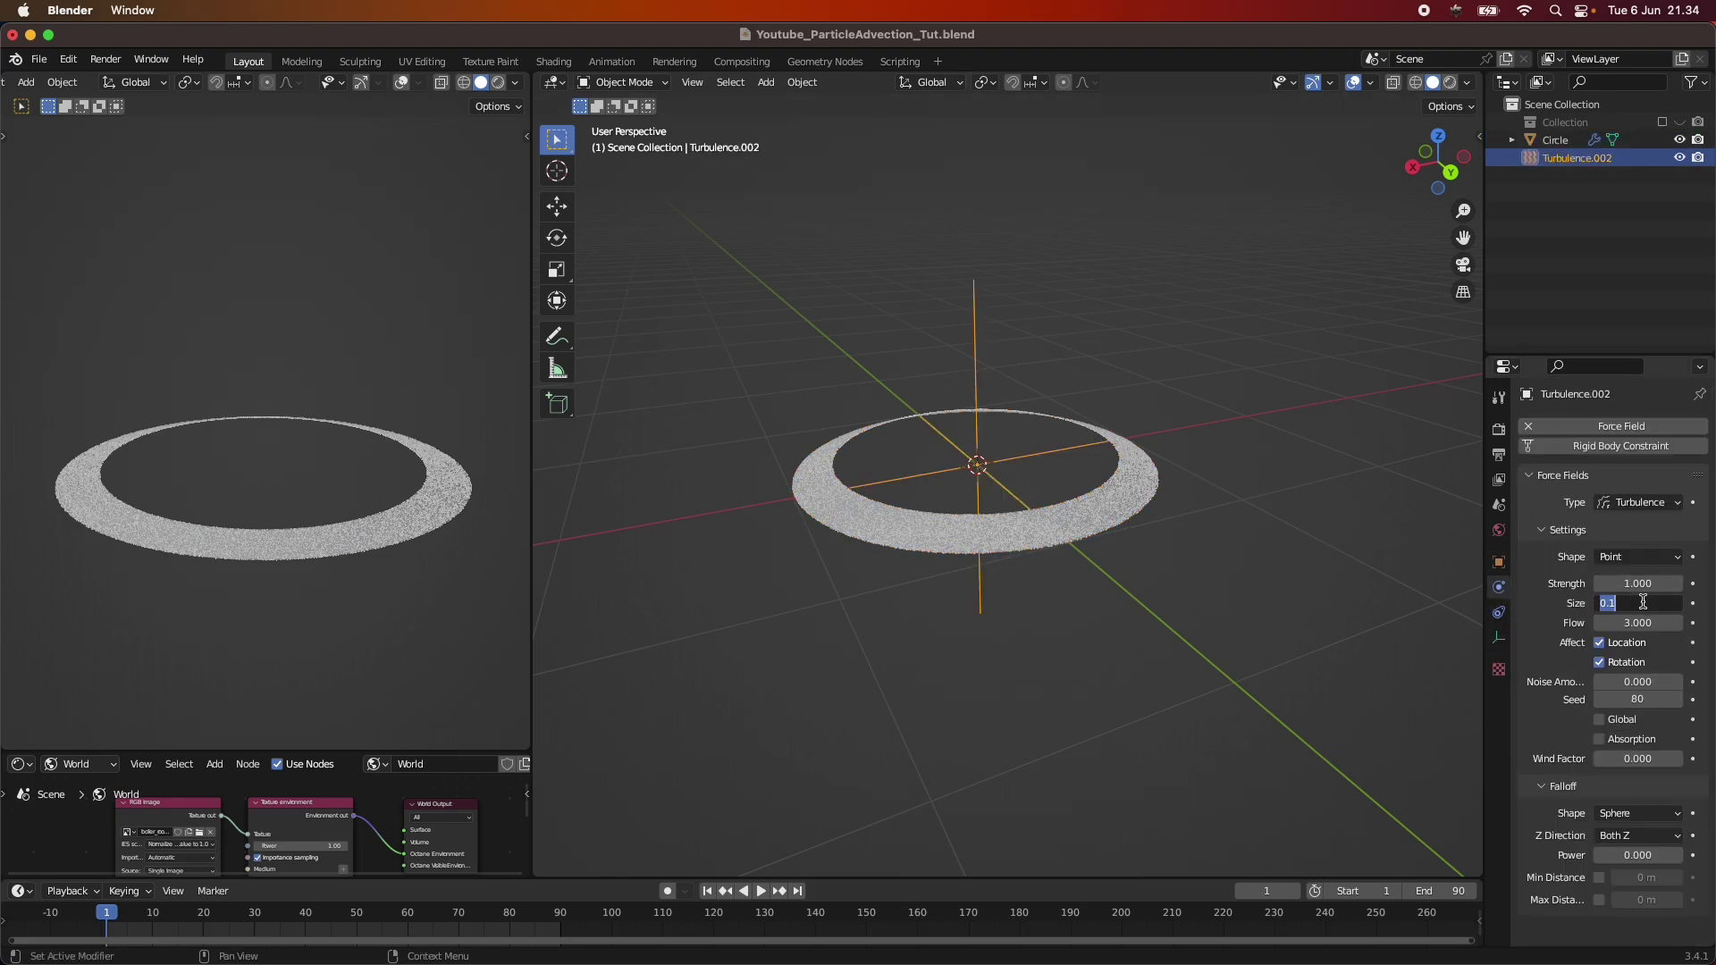
pyautogui.doubleClick(1649, 620)
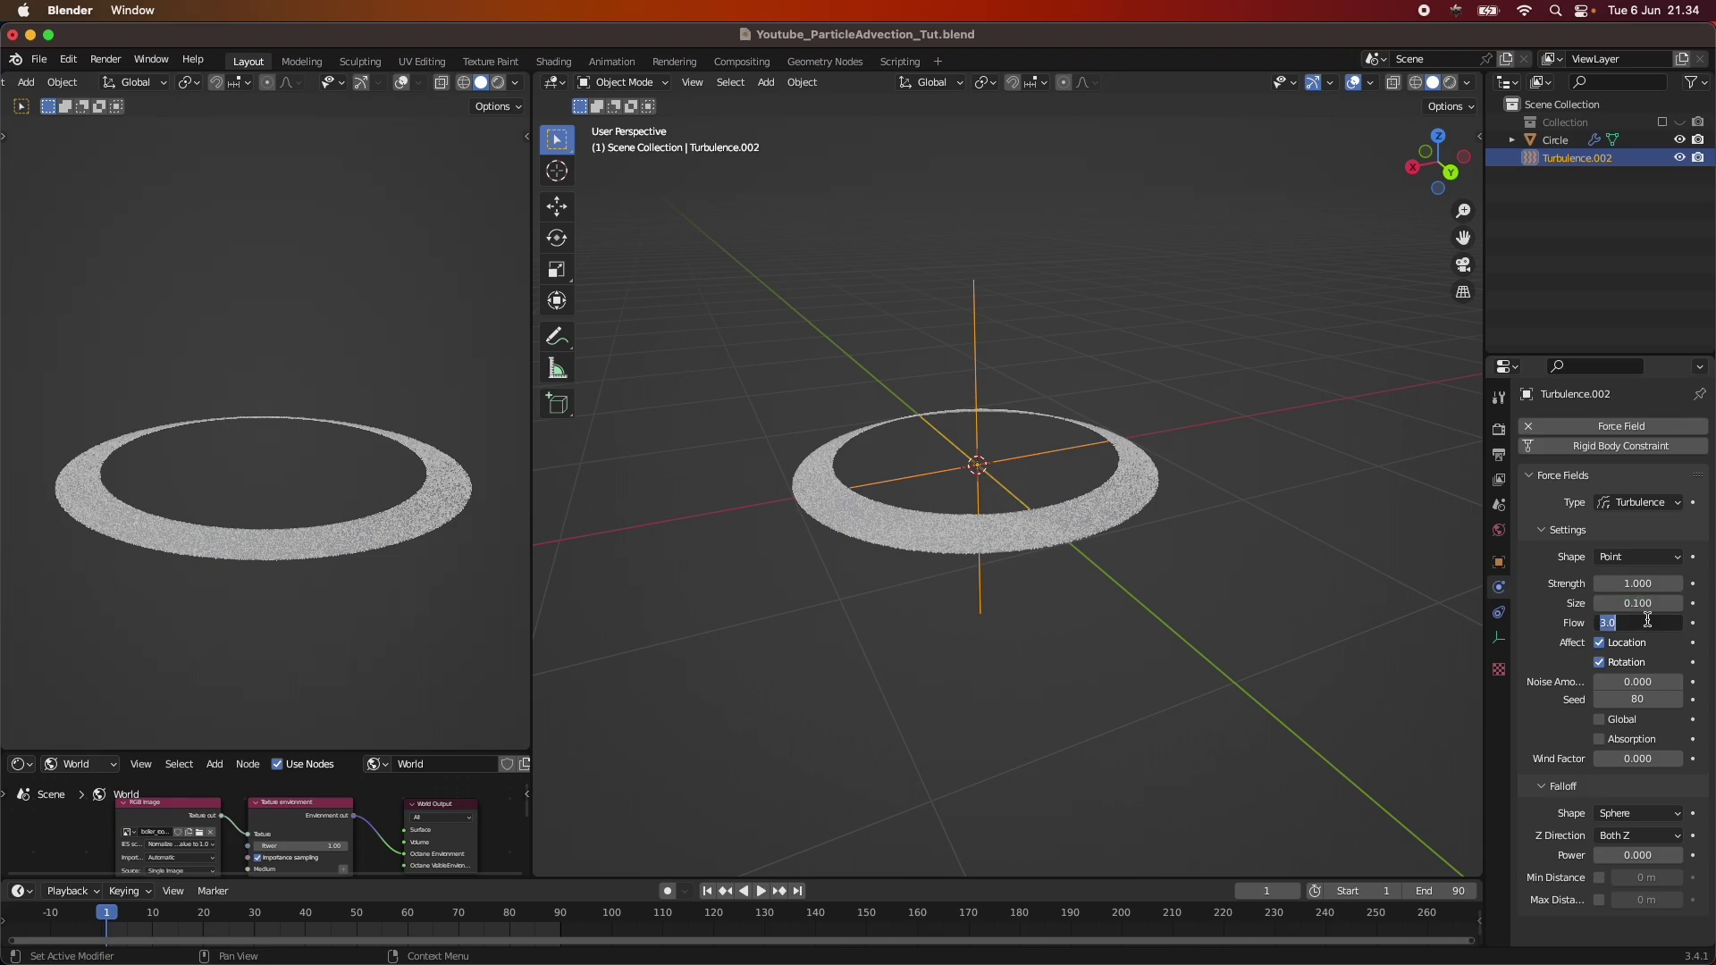
pyautogui.write('1.5')
pyautogui.press('Return')
pyautogui.press('super+s')
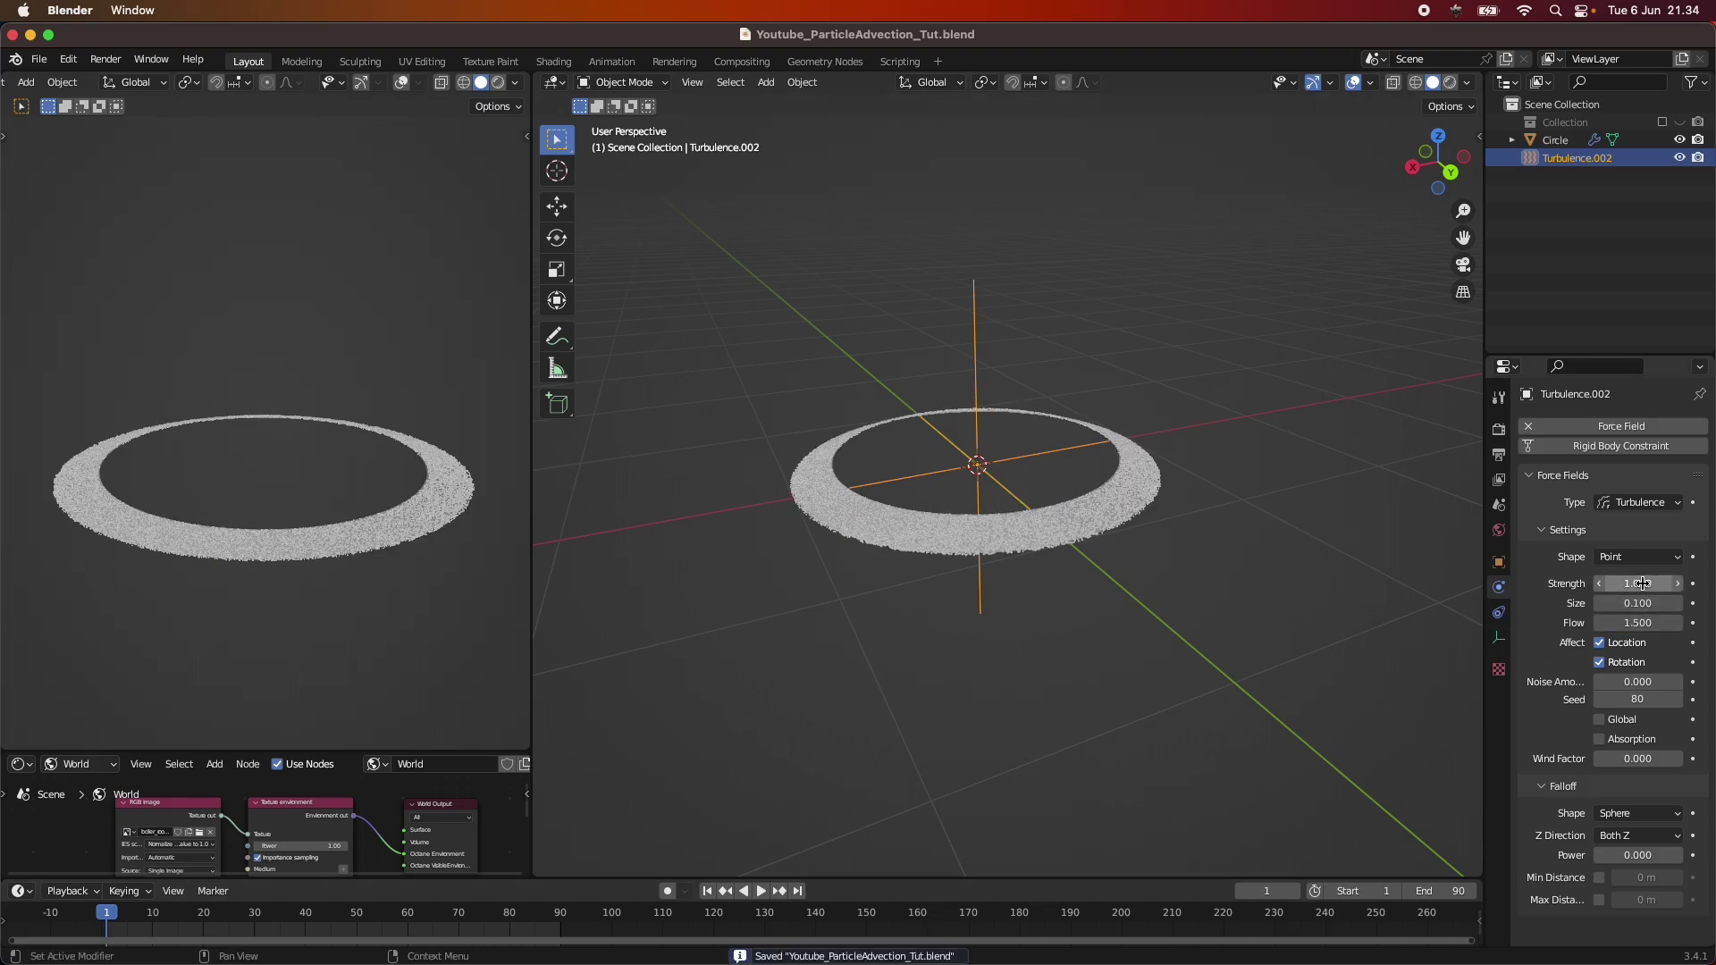
# Step: Replay the simulation from frame 1 several times, pausing to inspect the turbulent spray from above
pyautogui.click(764, 892)
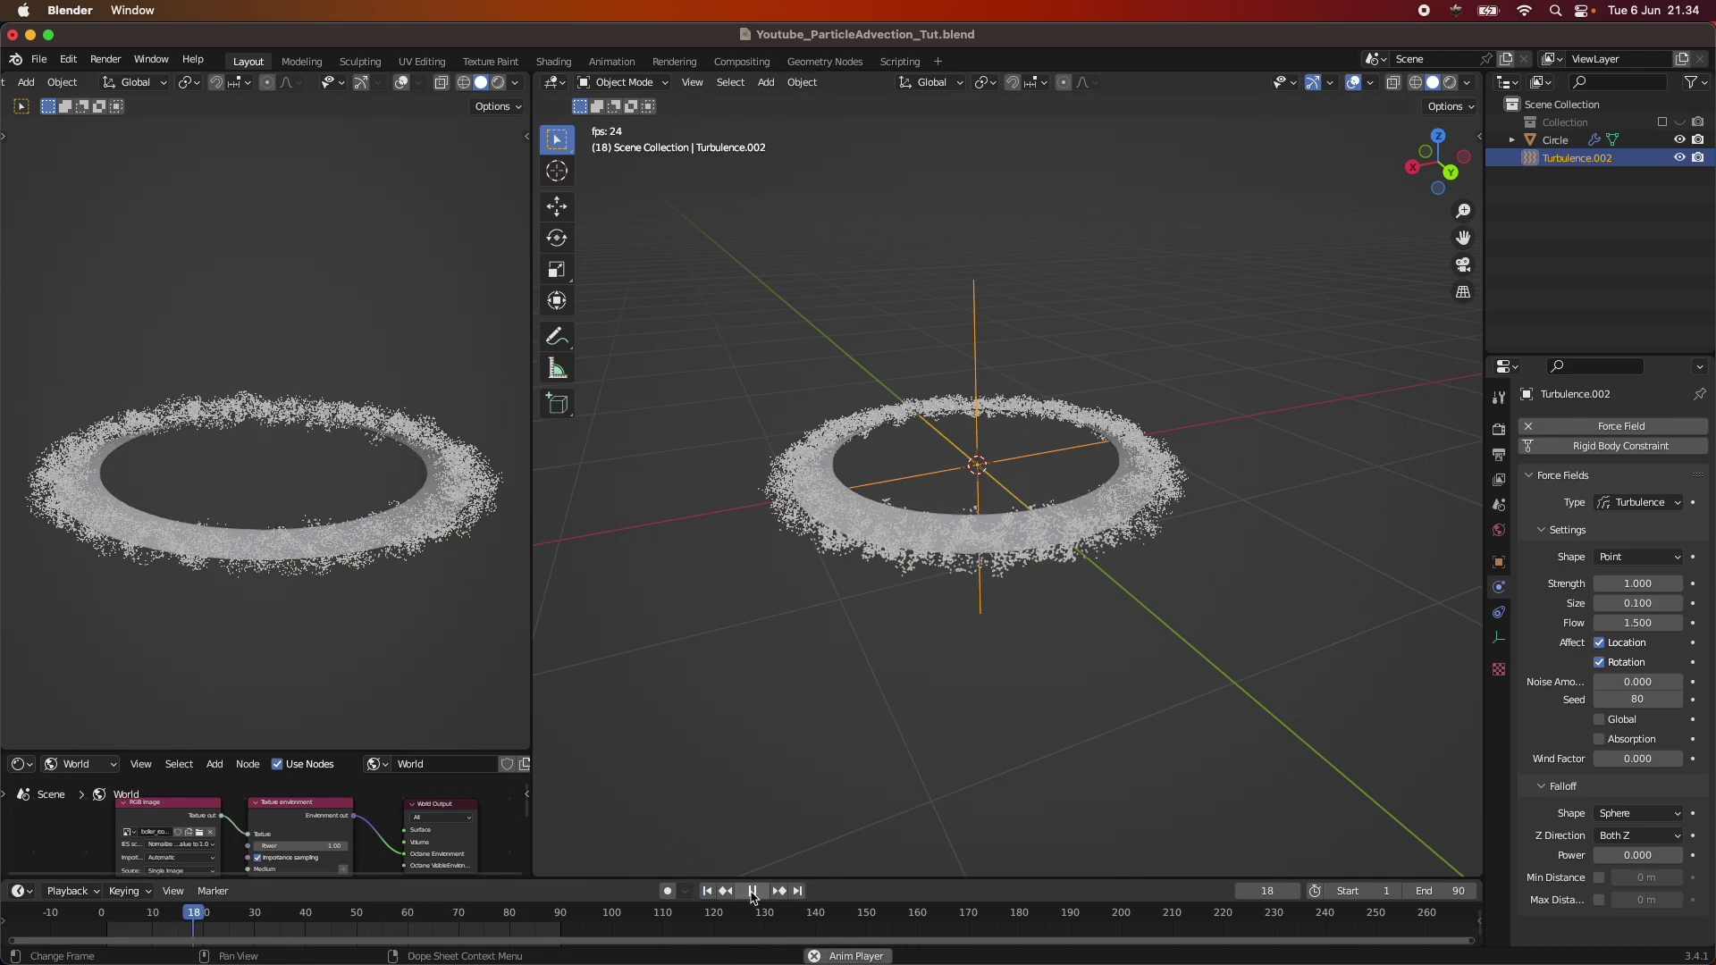
pyautogui.press('space')
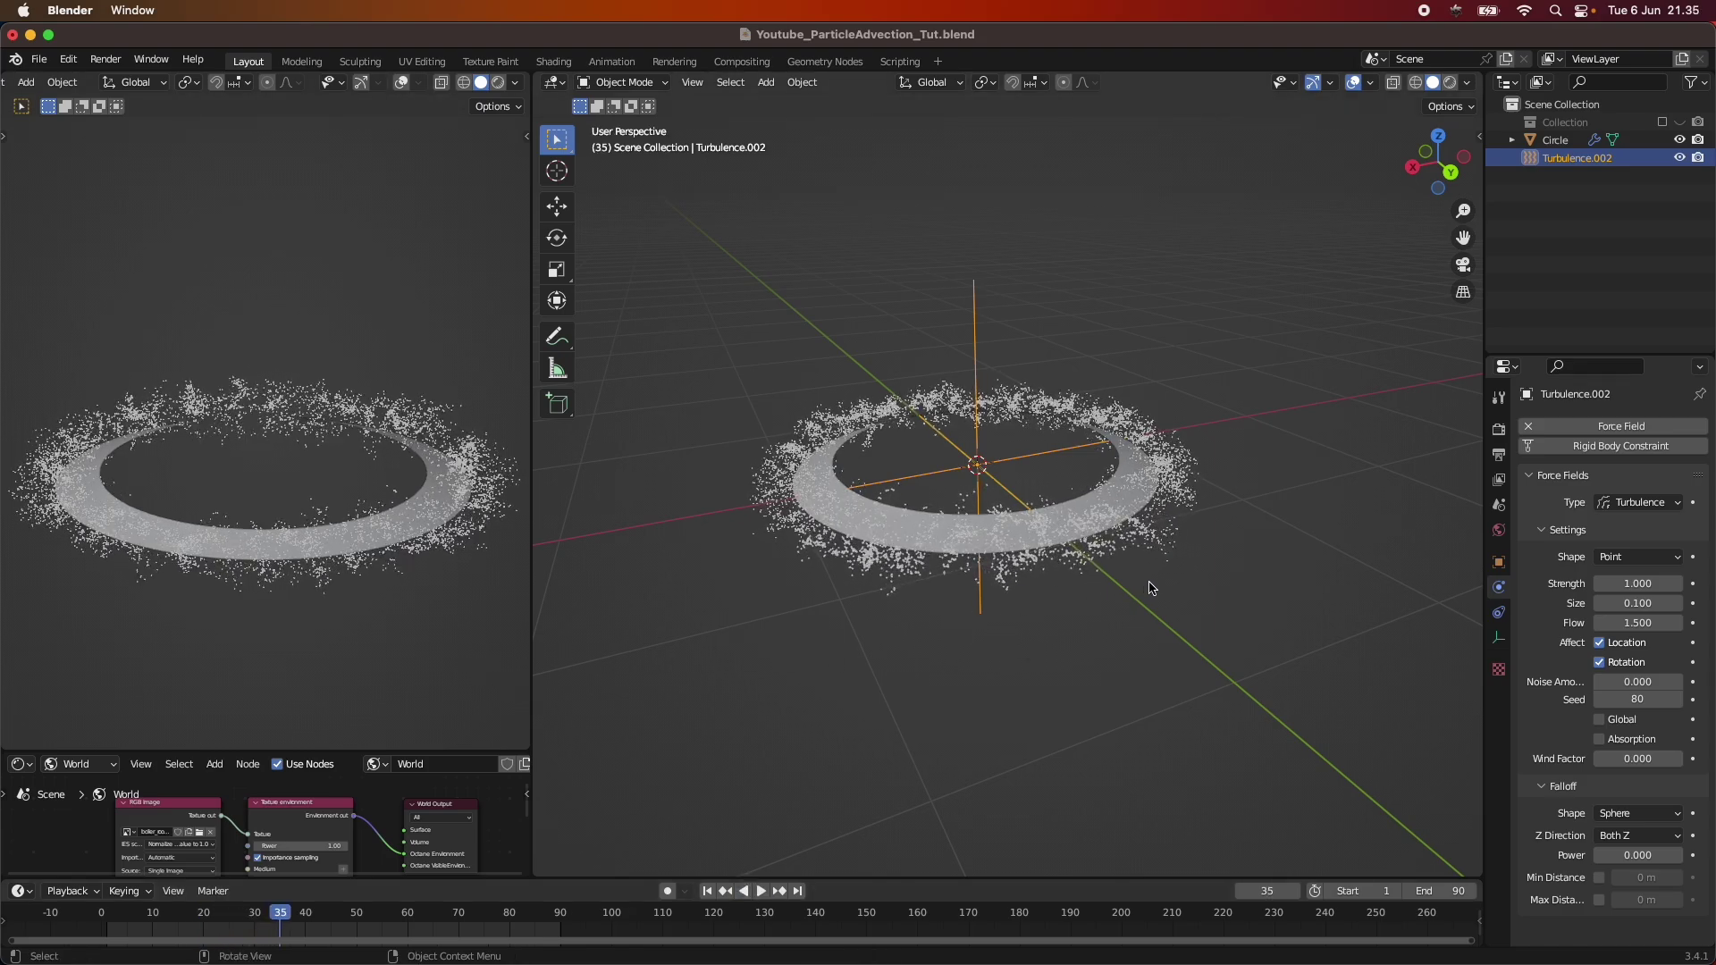
pyautogui.moveTo(1159, 591); pyautogui.dragTo(1410, 632, button='middle')
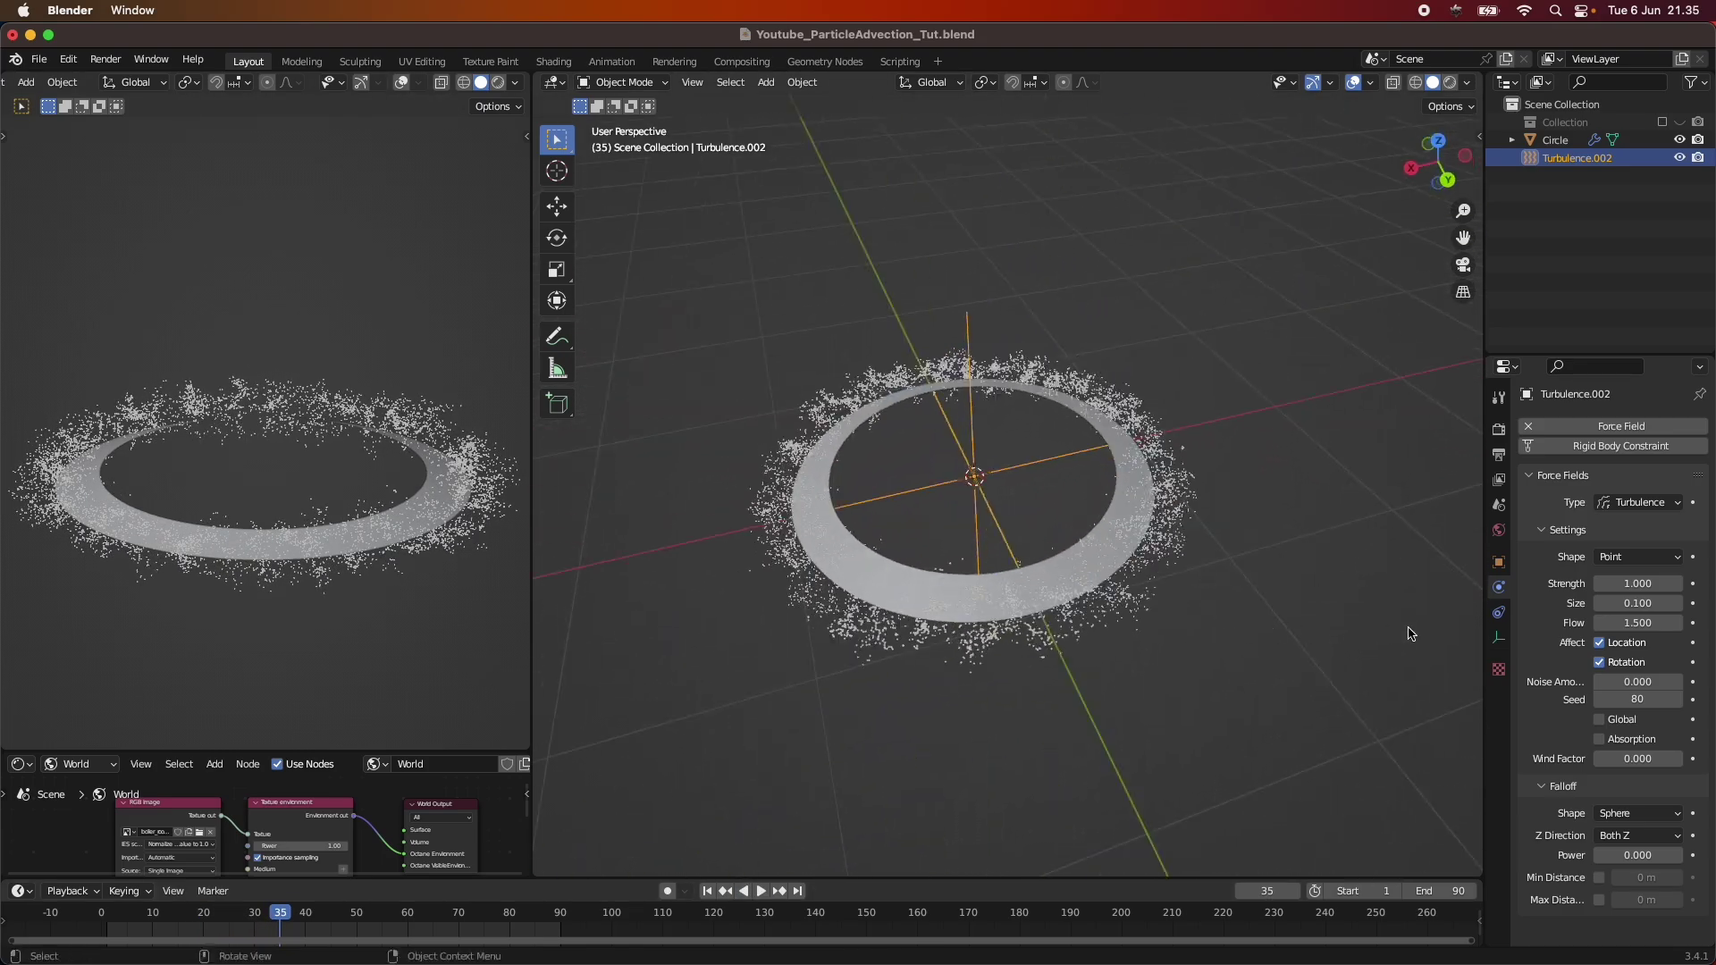
pyautogui.click(707, 891)
pyautogui.click(761, 891)
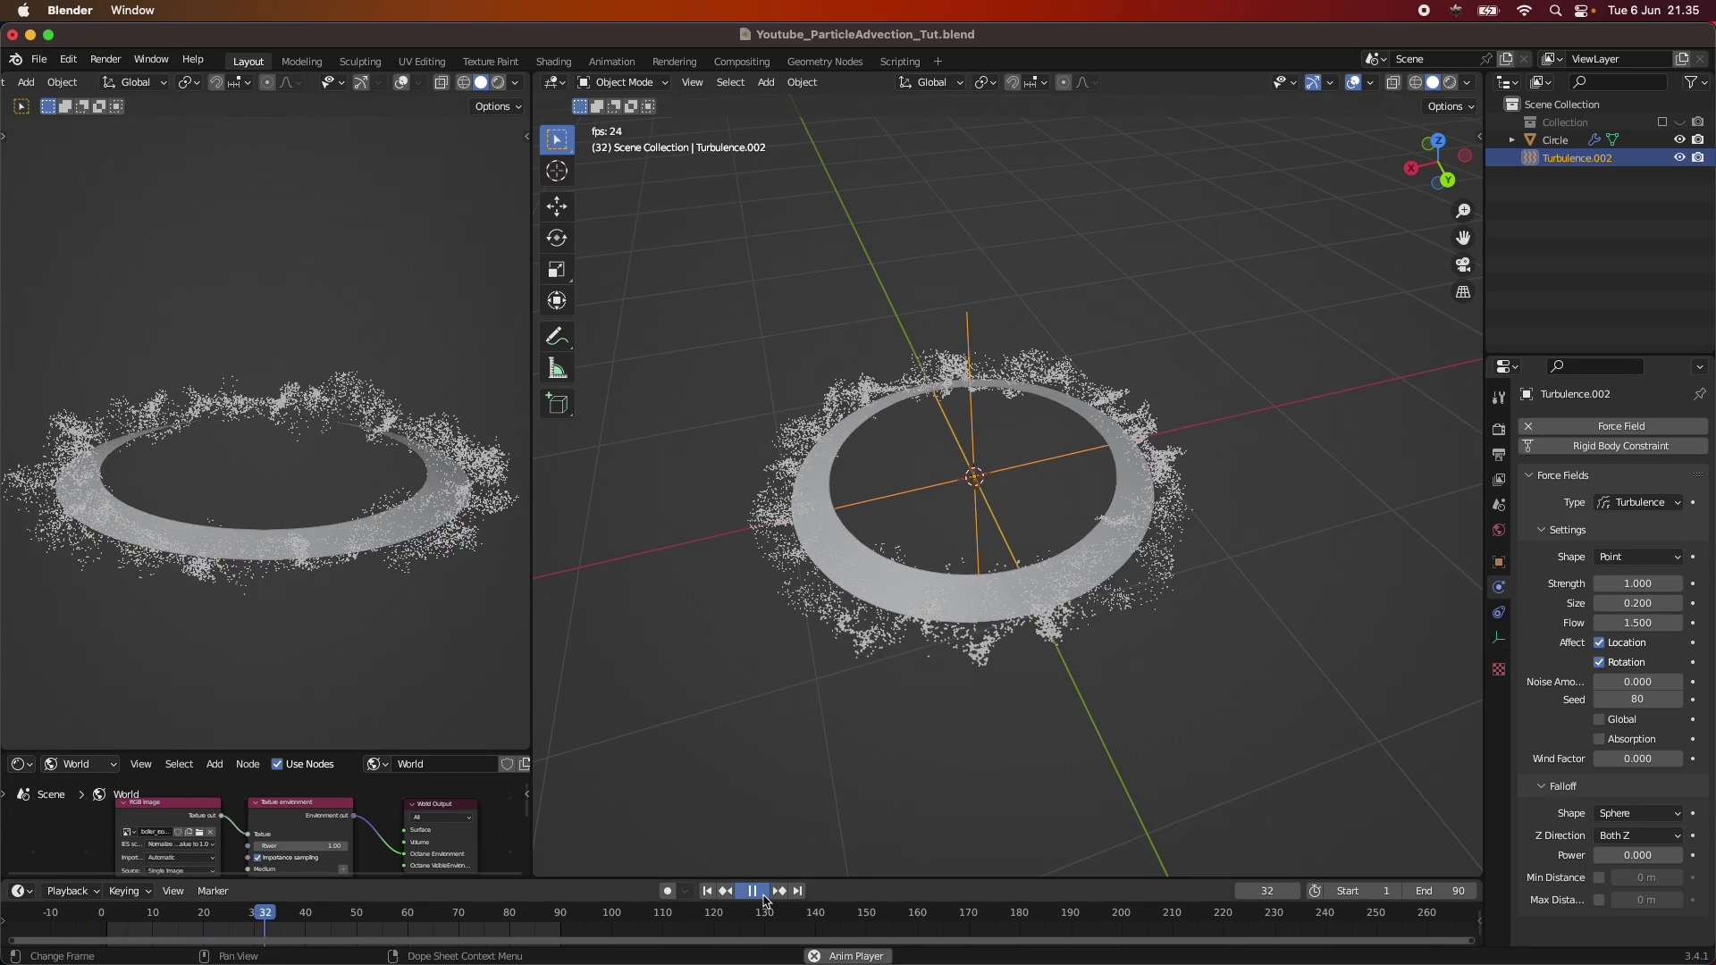
pyautogui.click(763, 894)
pyautogui.click(761, 891)
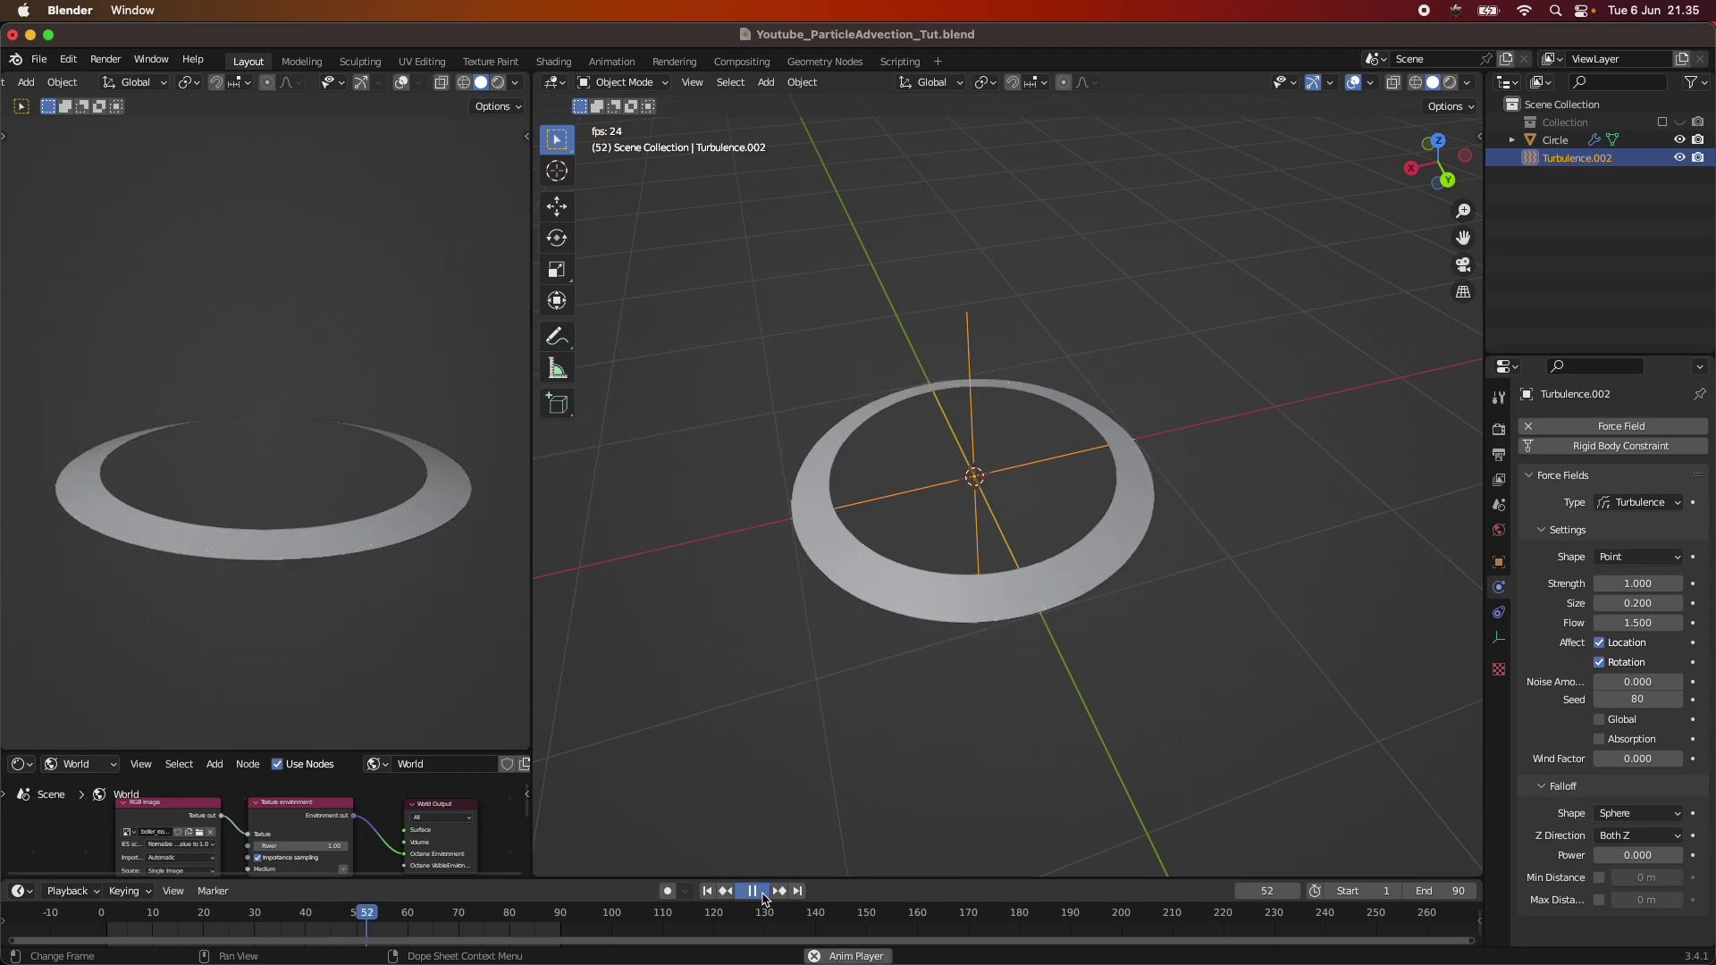
pyautogui.click(754, 891)
pyautogui.click(754, 891)
pyautogui.click(756, 890)
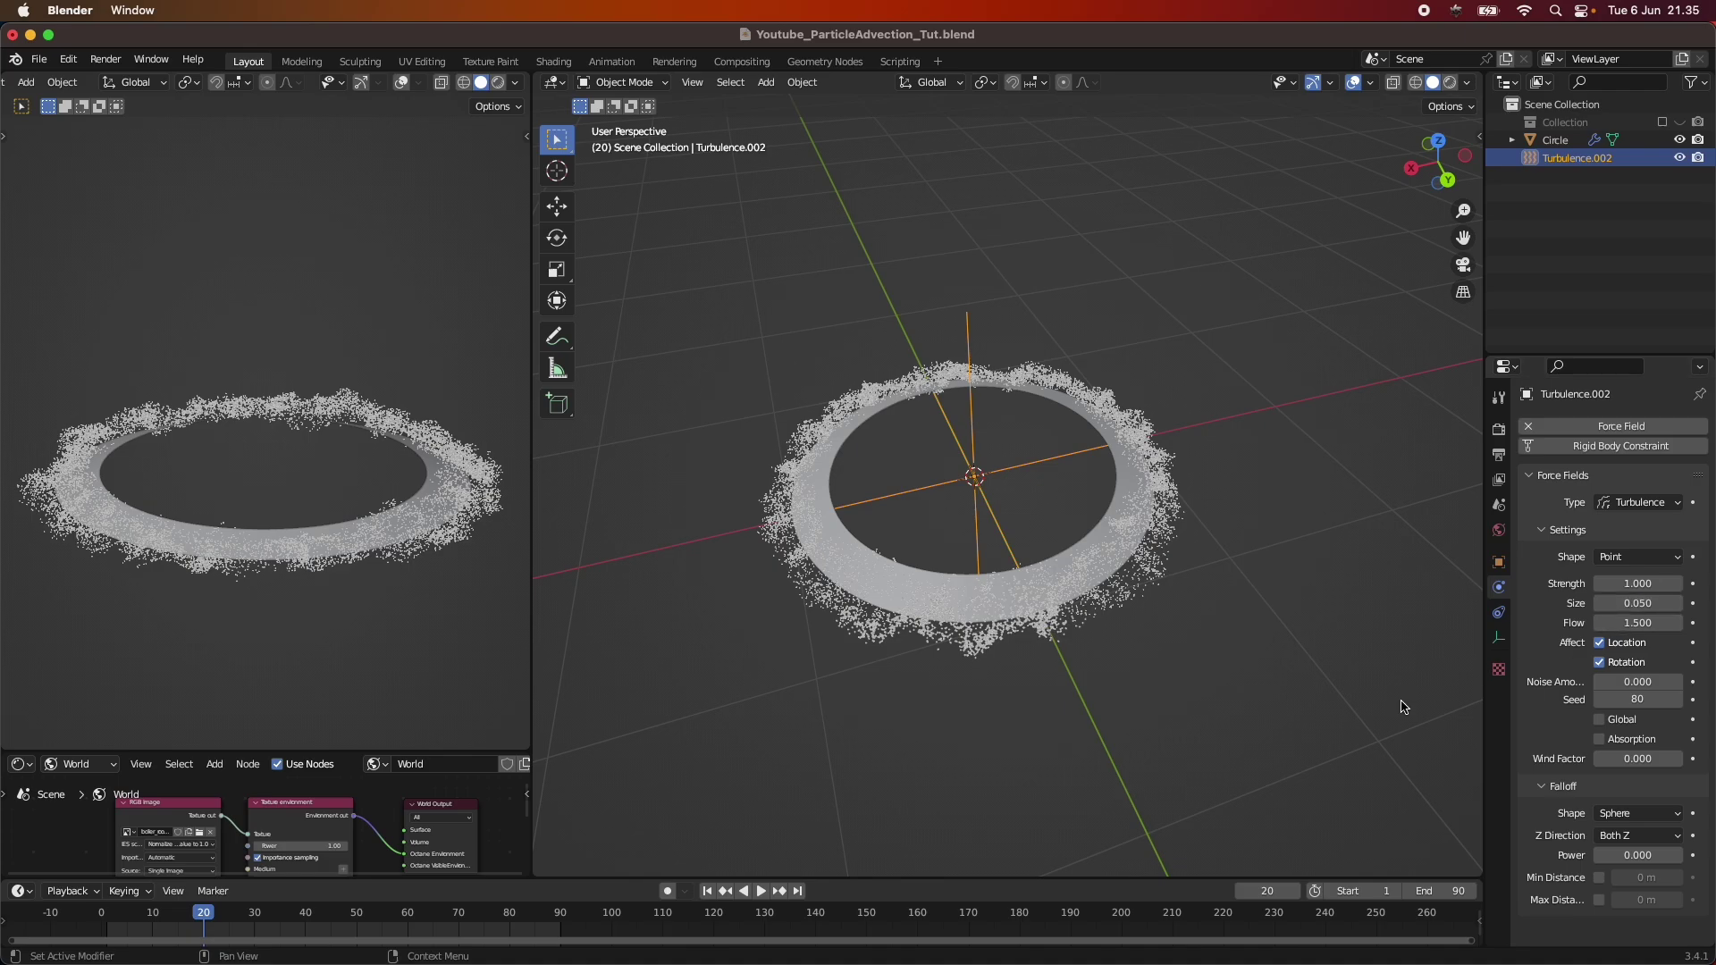
pyautogui.click(708, 892)
pyautogui.click(760, 891)
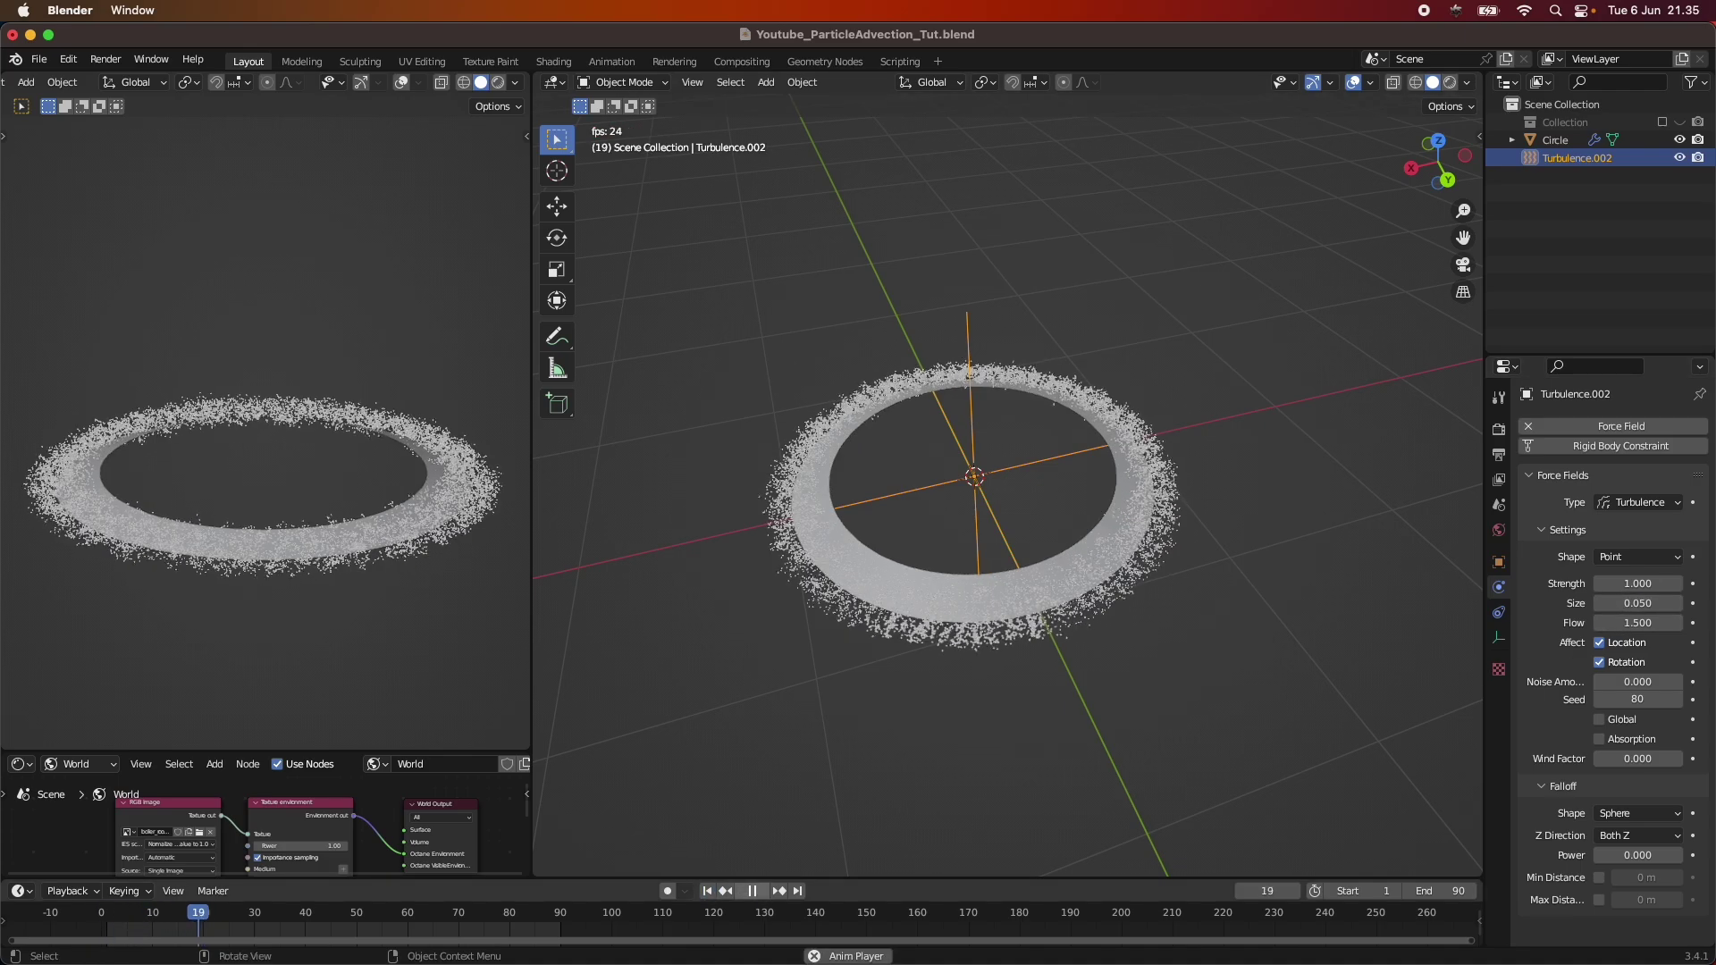
pyautogui.click(760, 896)
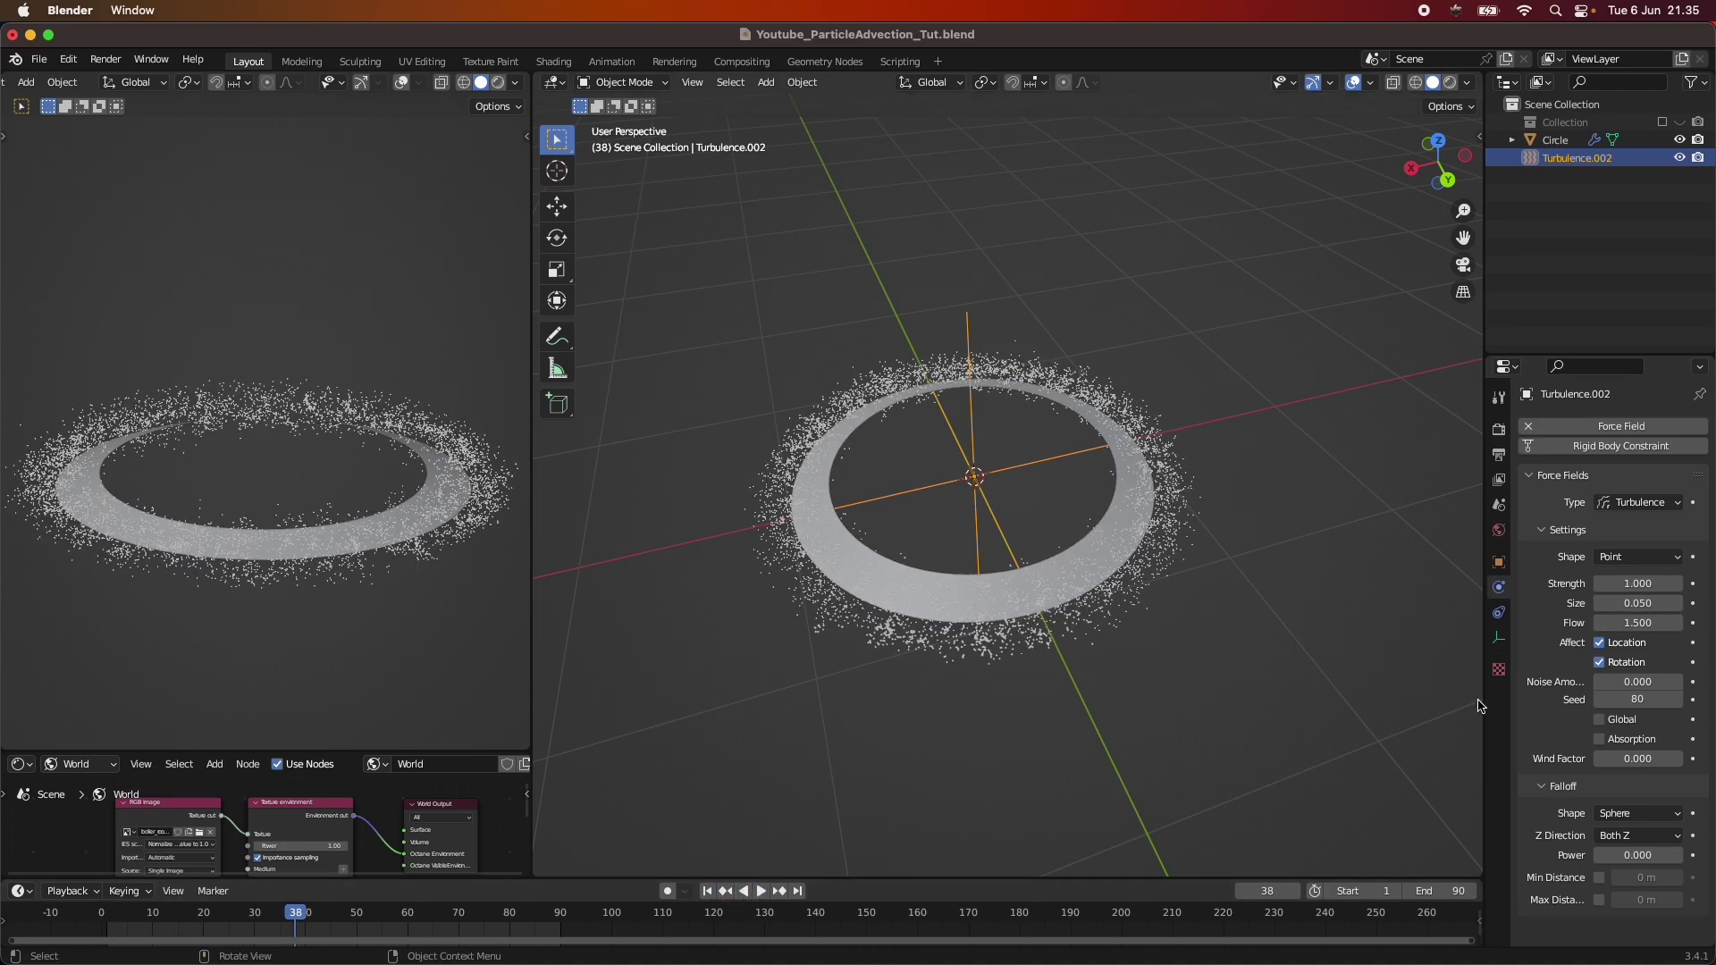
# Step: Test turbulence Size values 0.2 and 0.05, keep 0.1, and compare side and top views
pyautogui.click(1641, 604)
pyautogui.click(708, 892)
pyautogui.click(759, 893)
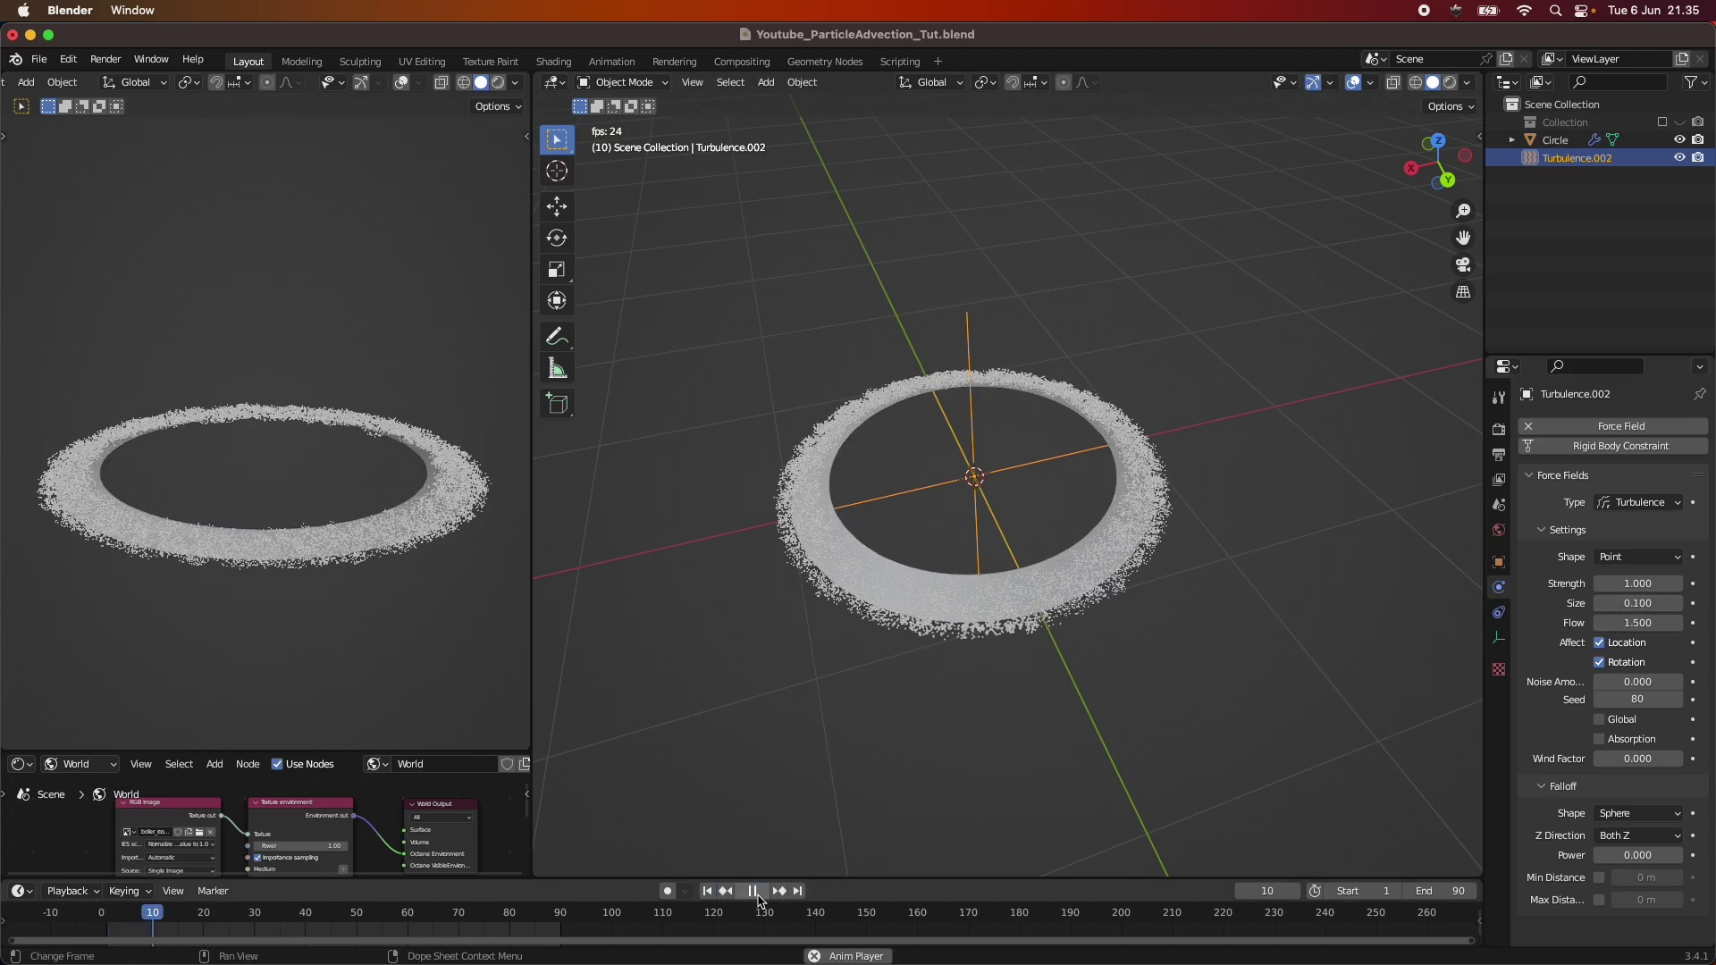
pyautogui.click(759, 892)
pyautogui.moveTo(947, 733); pyautogui.dragTo(980, 674, button='middle')
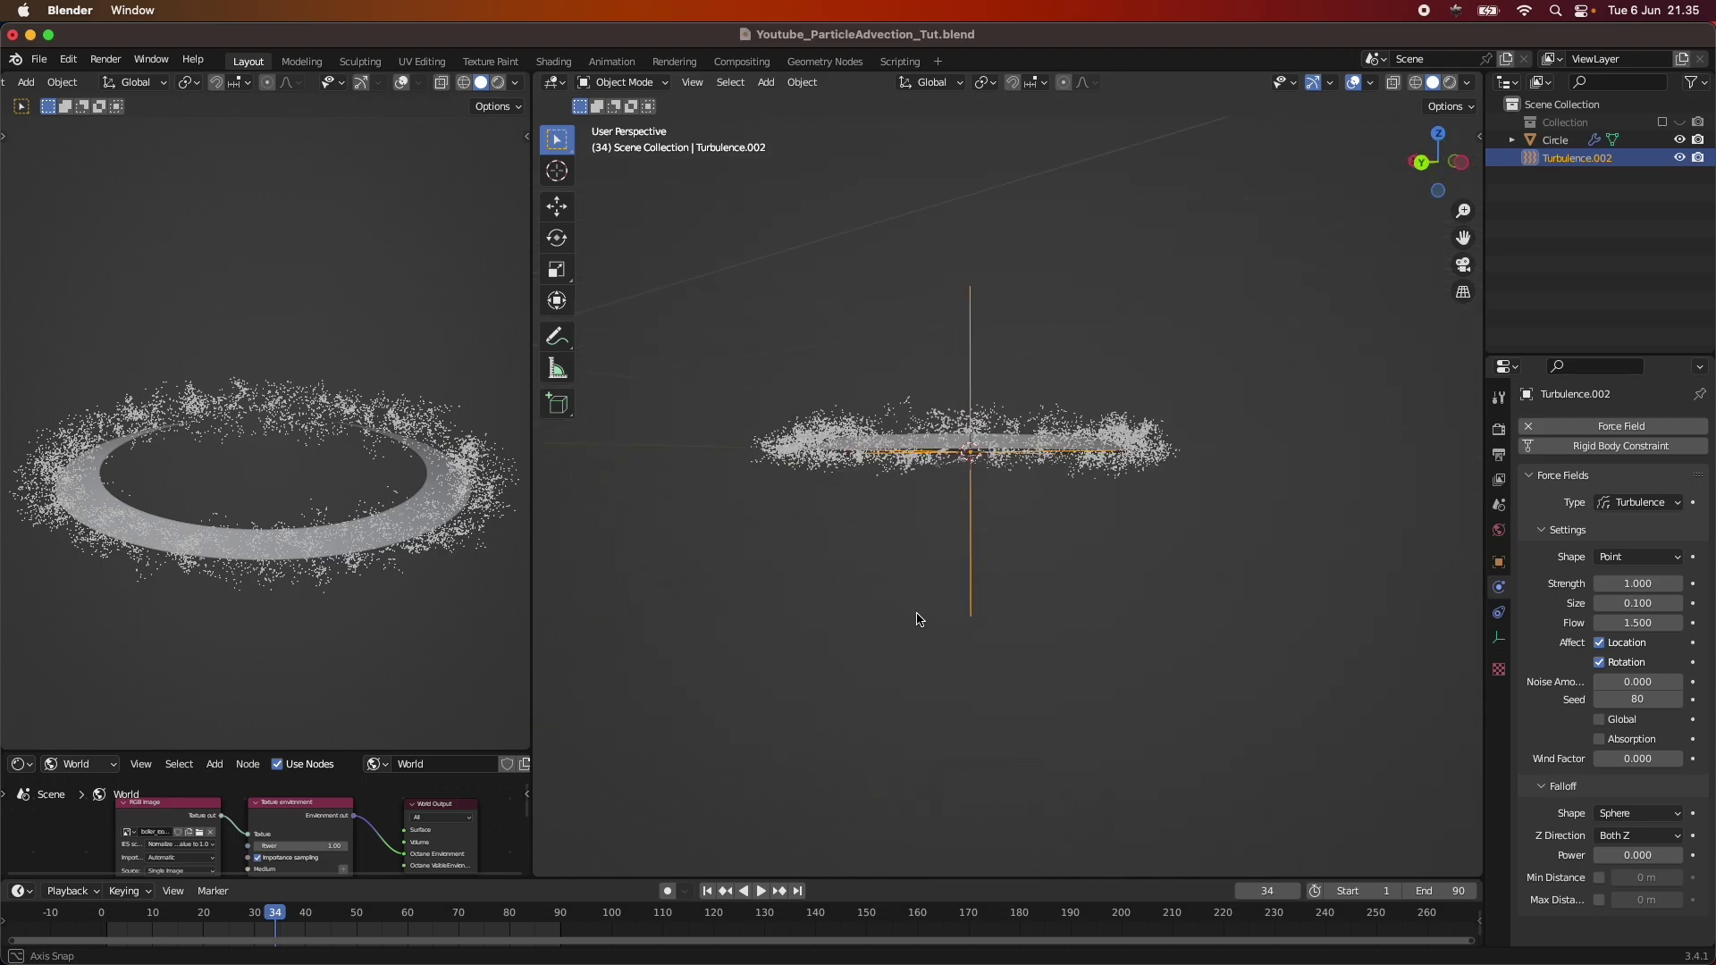
pyautogui.moveTo(918, 619); pyautogui.dragTo(1050, 645, button='middle')
pyautogui.scroll(-3, 393, 605)
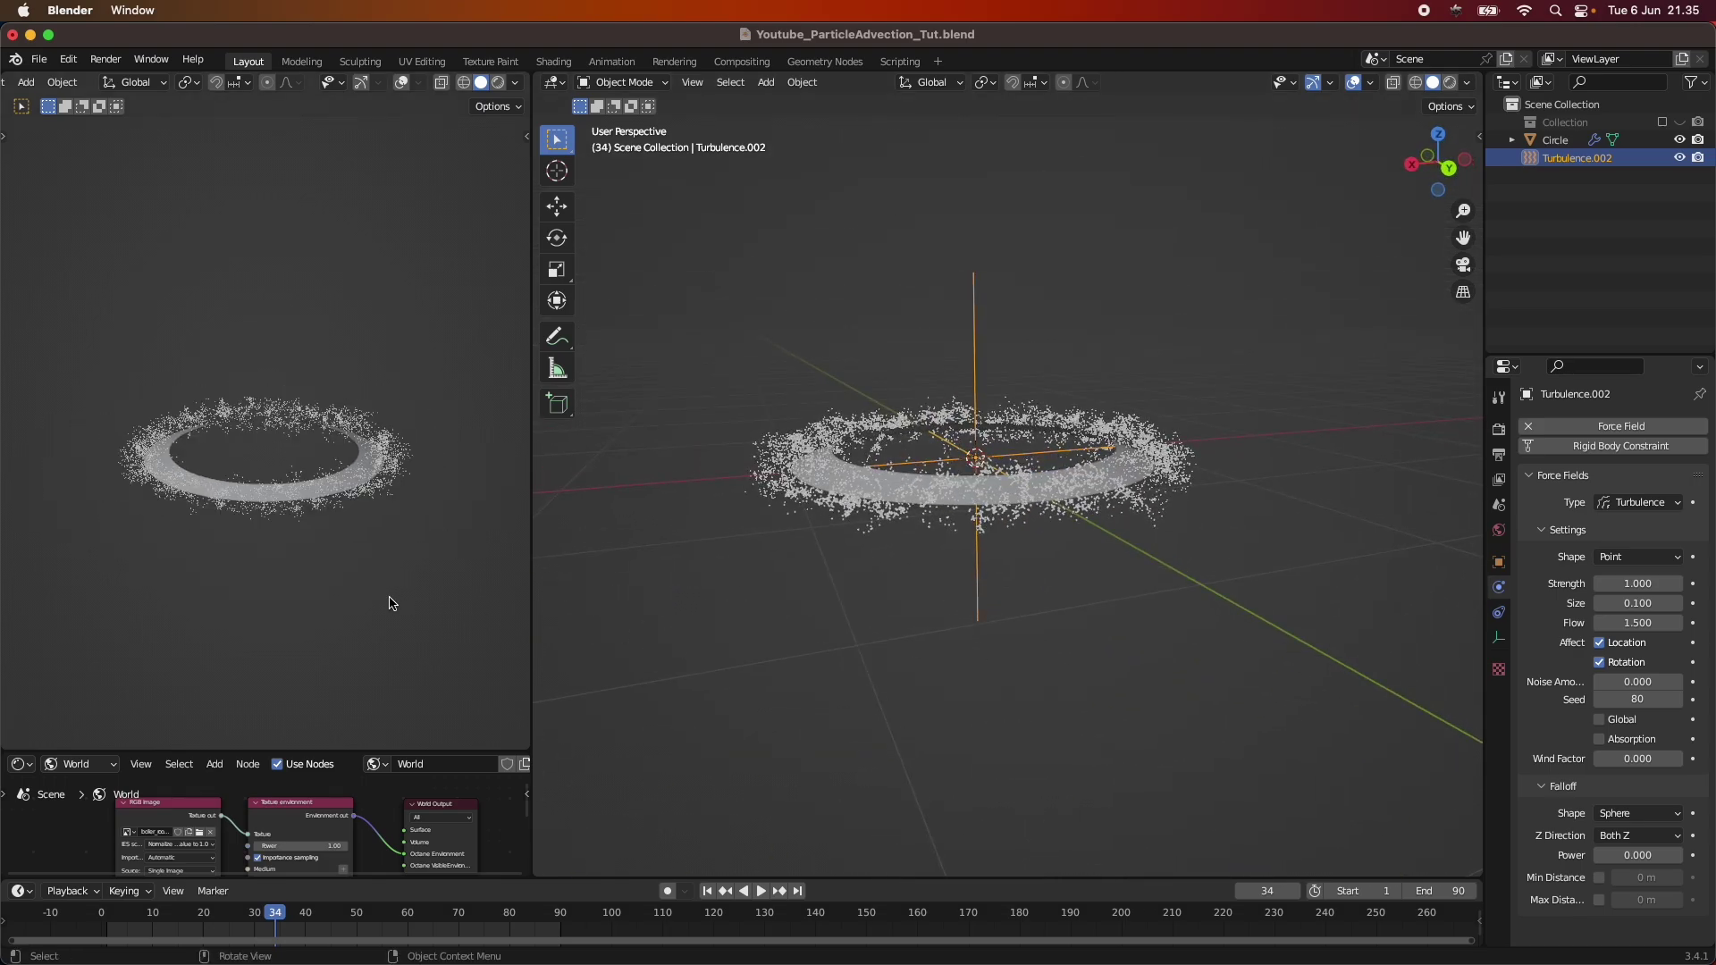
pyautogui.scroll(1, 393, 605)
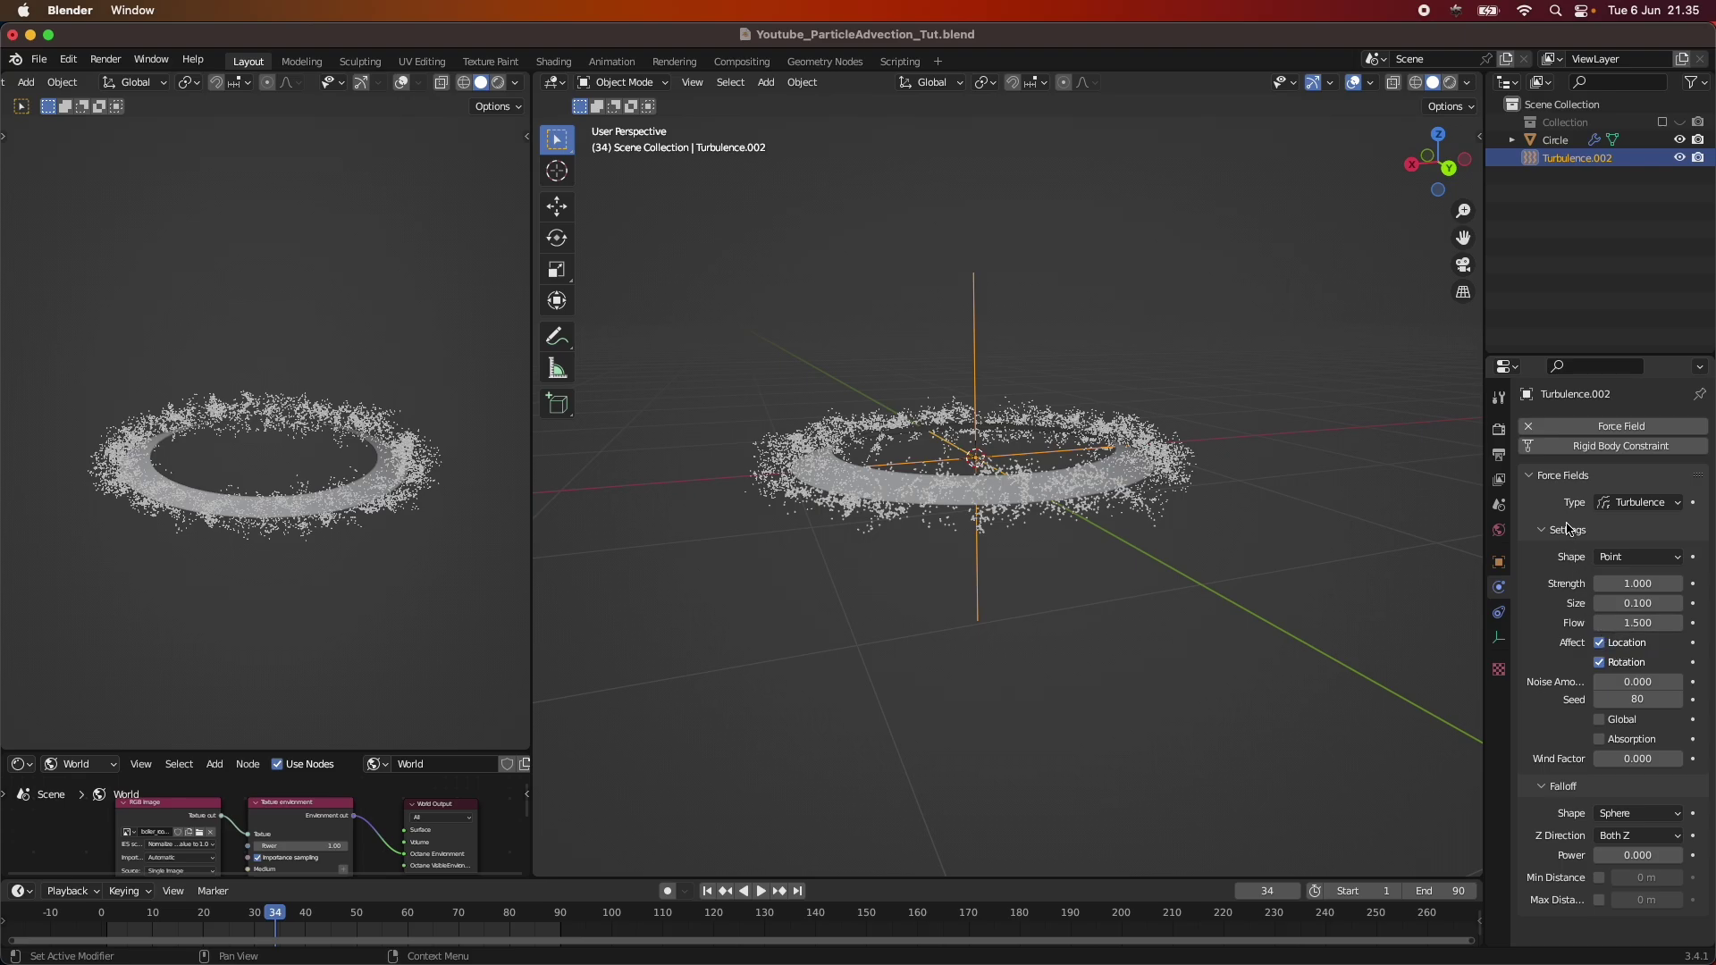
# Step: Select the Circle emitter and bring up its particle Velocity settings
pyautogui.click(1538, 482)
pyautogui.moveTo(1242, 639); pyautogui.dragTo(1110, 536, button='middle')
pyautogui.click(1148, 552)
pyautogui.click(1499, 613)
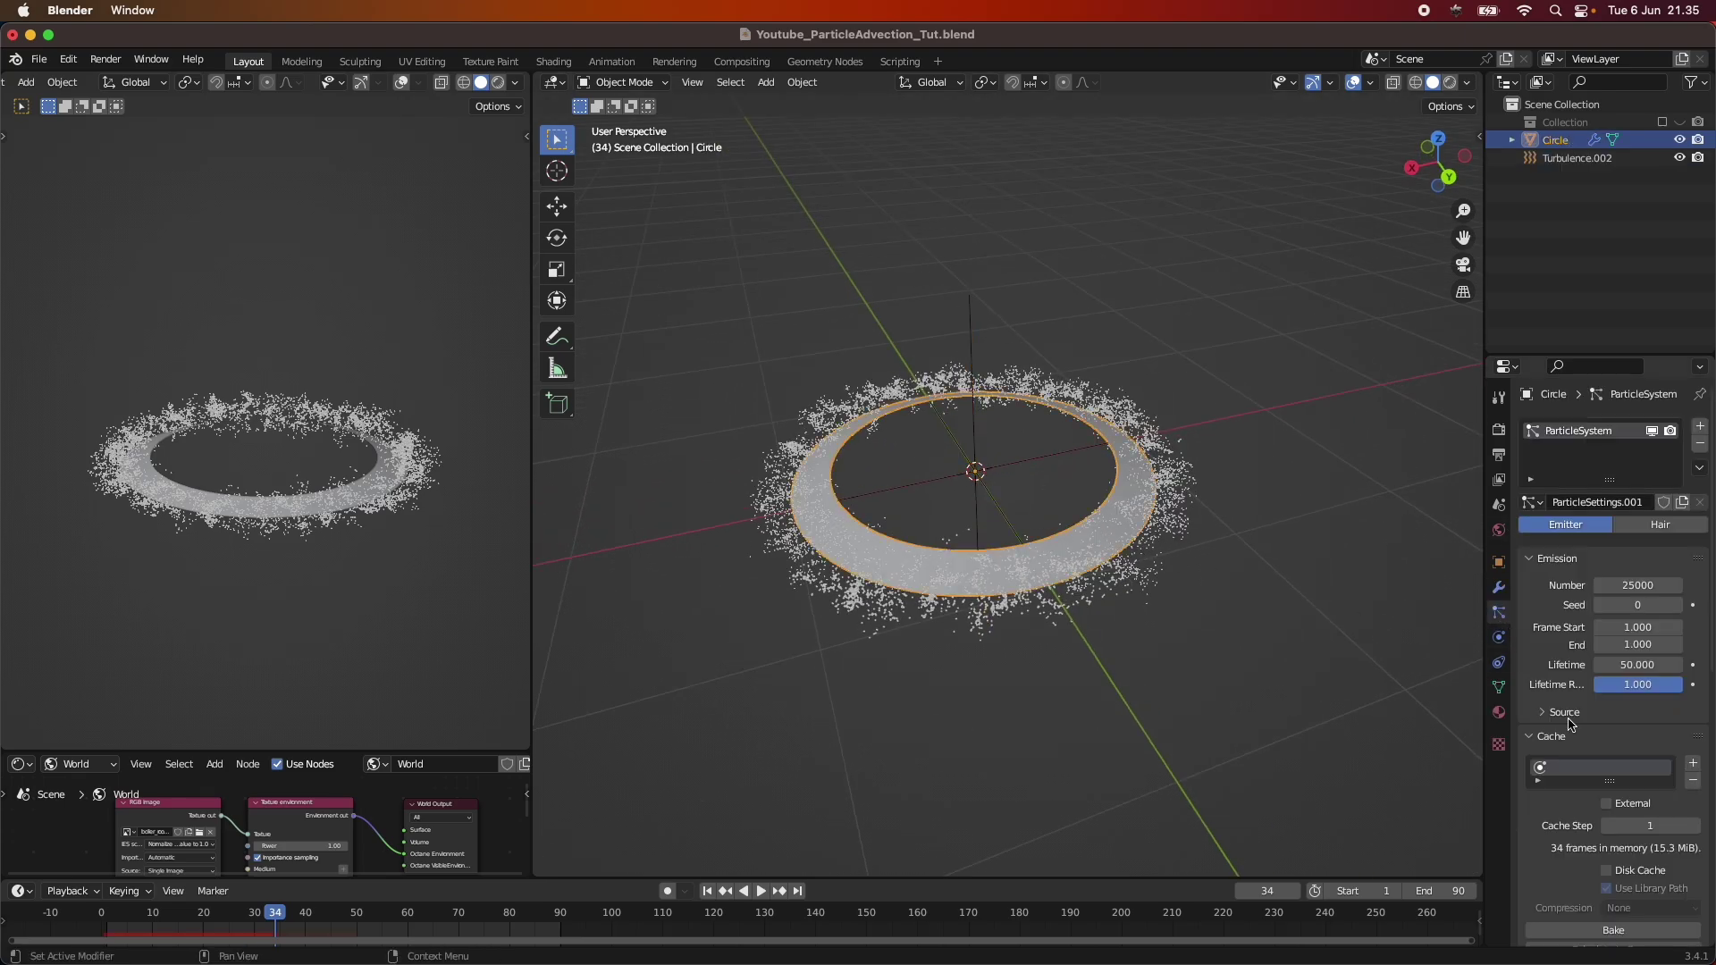
pyautogui.scroll(-3, 1604, 820)
pyautogui.scroll(3, 1619, 765)
pyautogui.scroll(-10, 1636, 758)
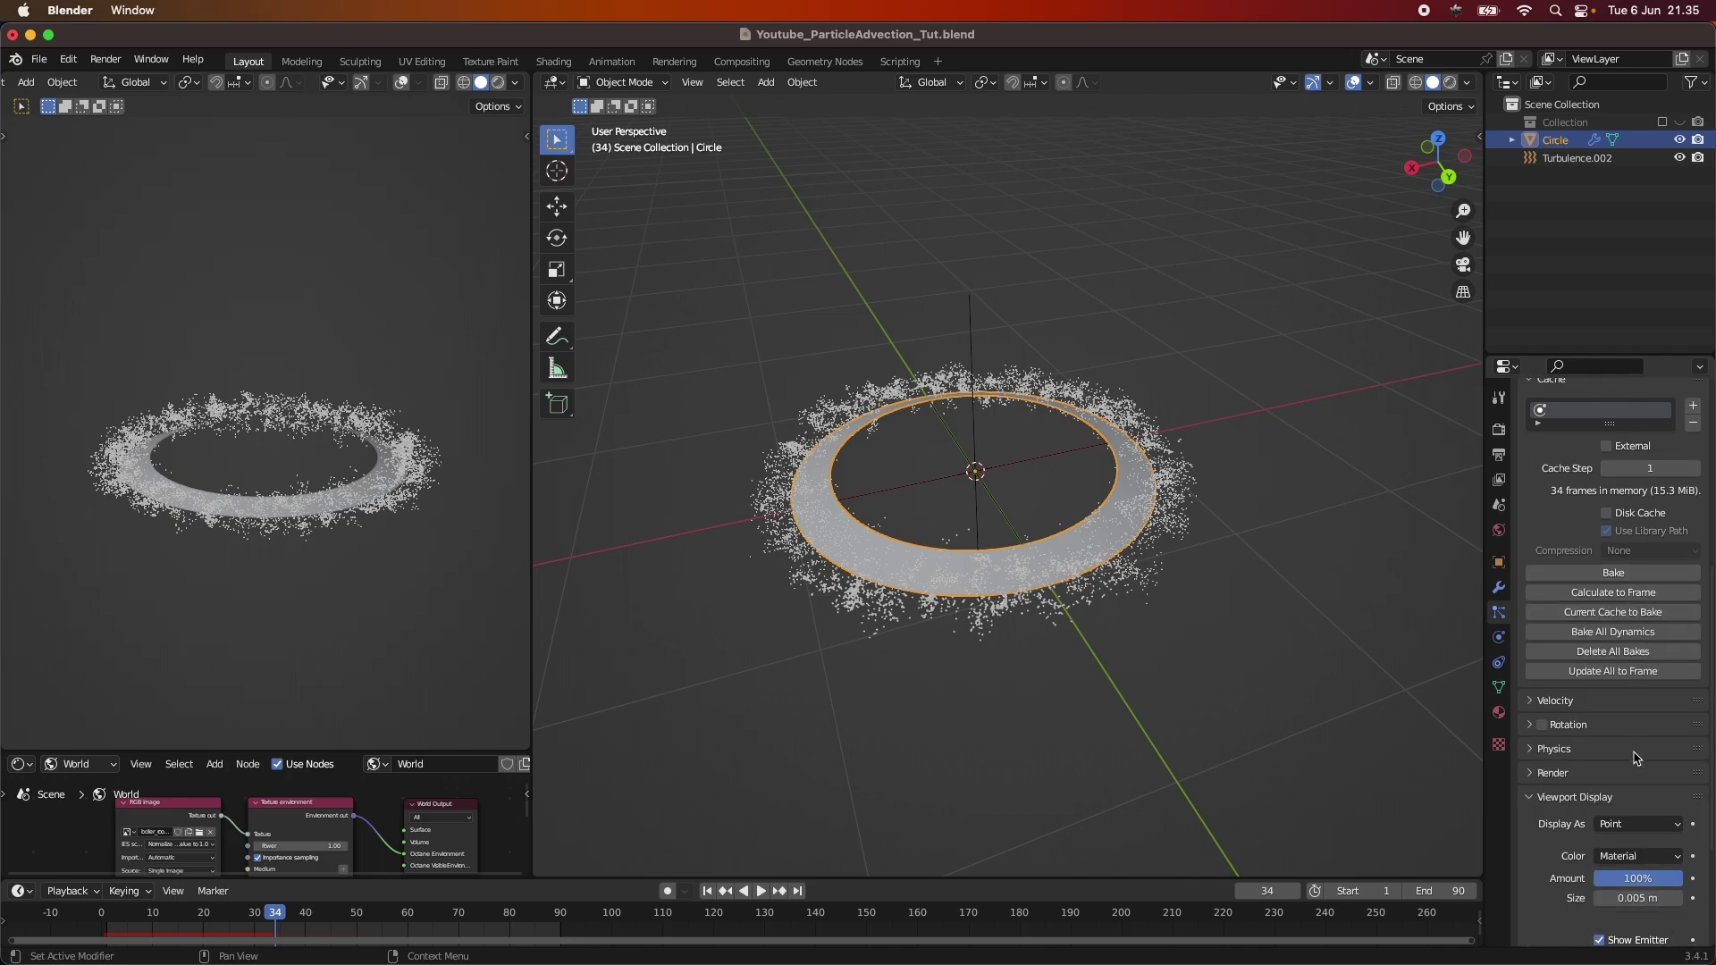
pyautogui.scroll(-4, 1634, 777)
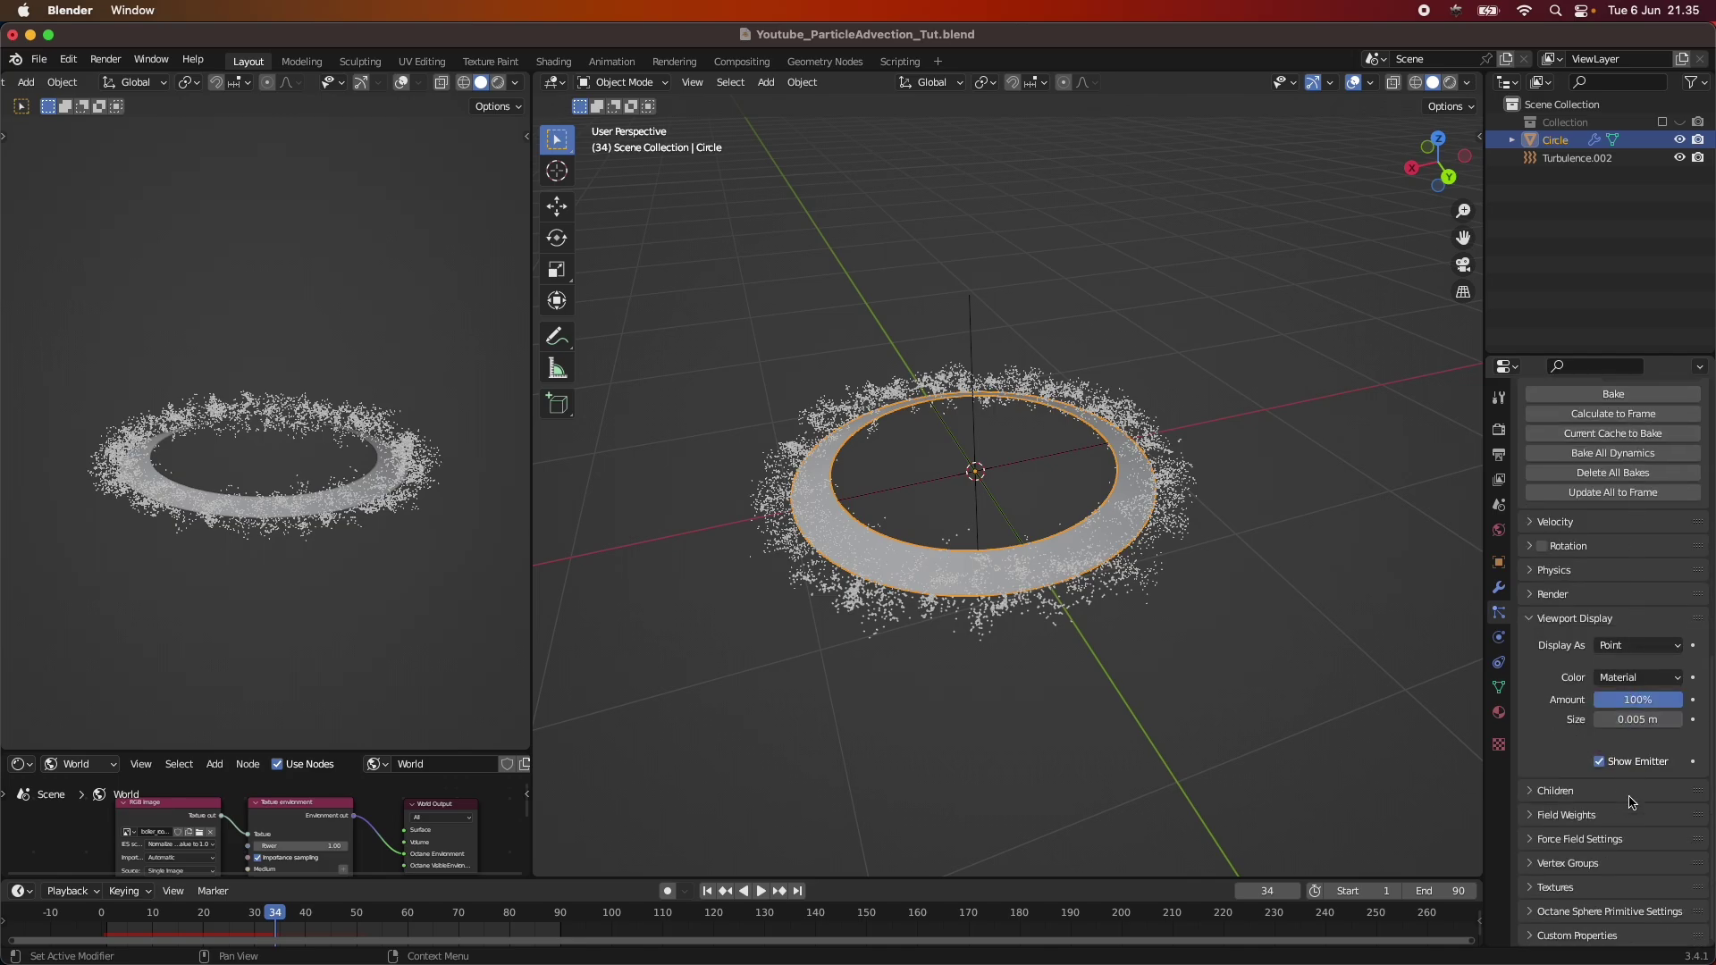
pyautogui.click(1537, 625)
pyautogui.click(1533, 671)
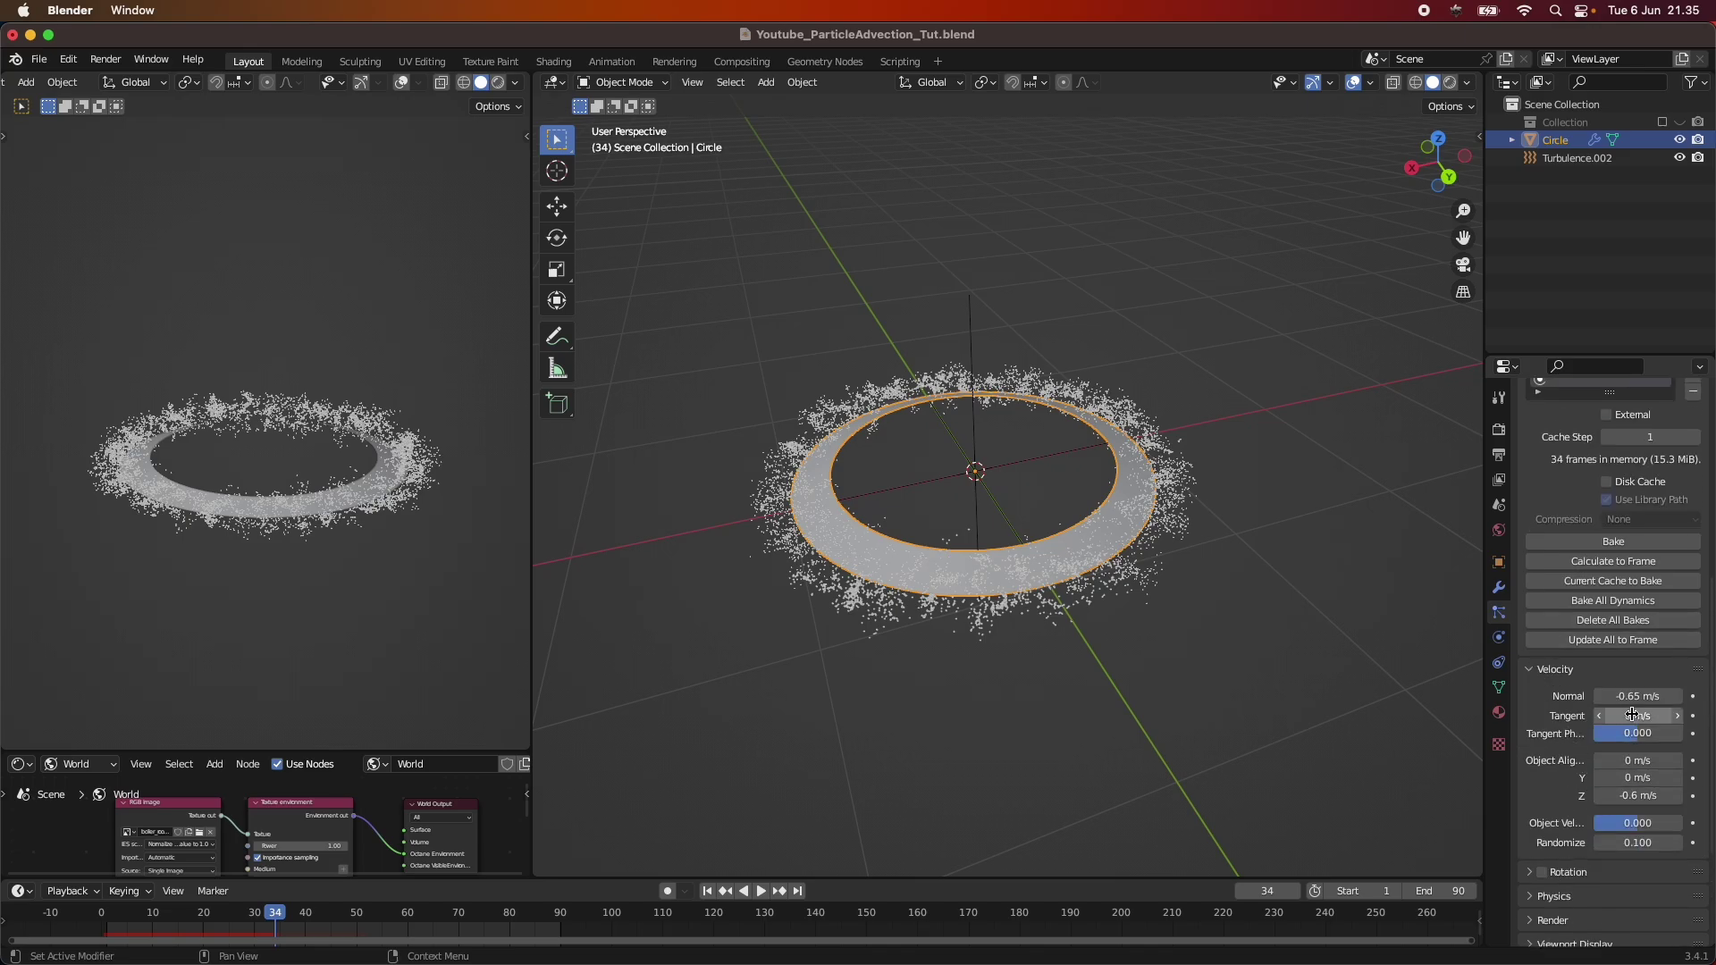
# Step: Set the Normal velocity to -0.5 and replay the simulation to inspect the spray
pyautogui.click(1637, 698)
pyautogui.write('-0.5')
pyautogui.press('Return')
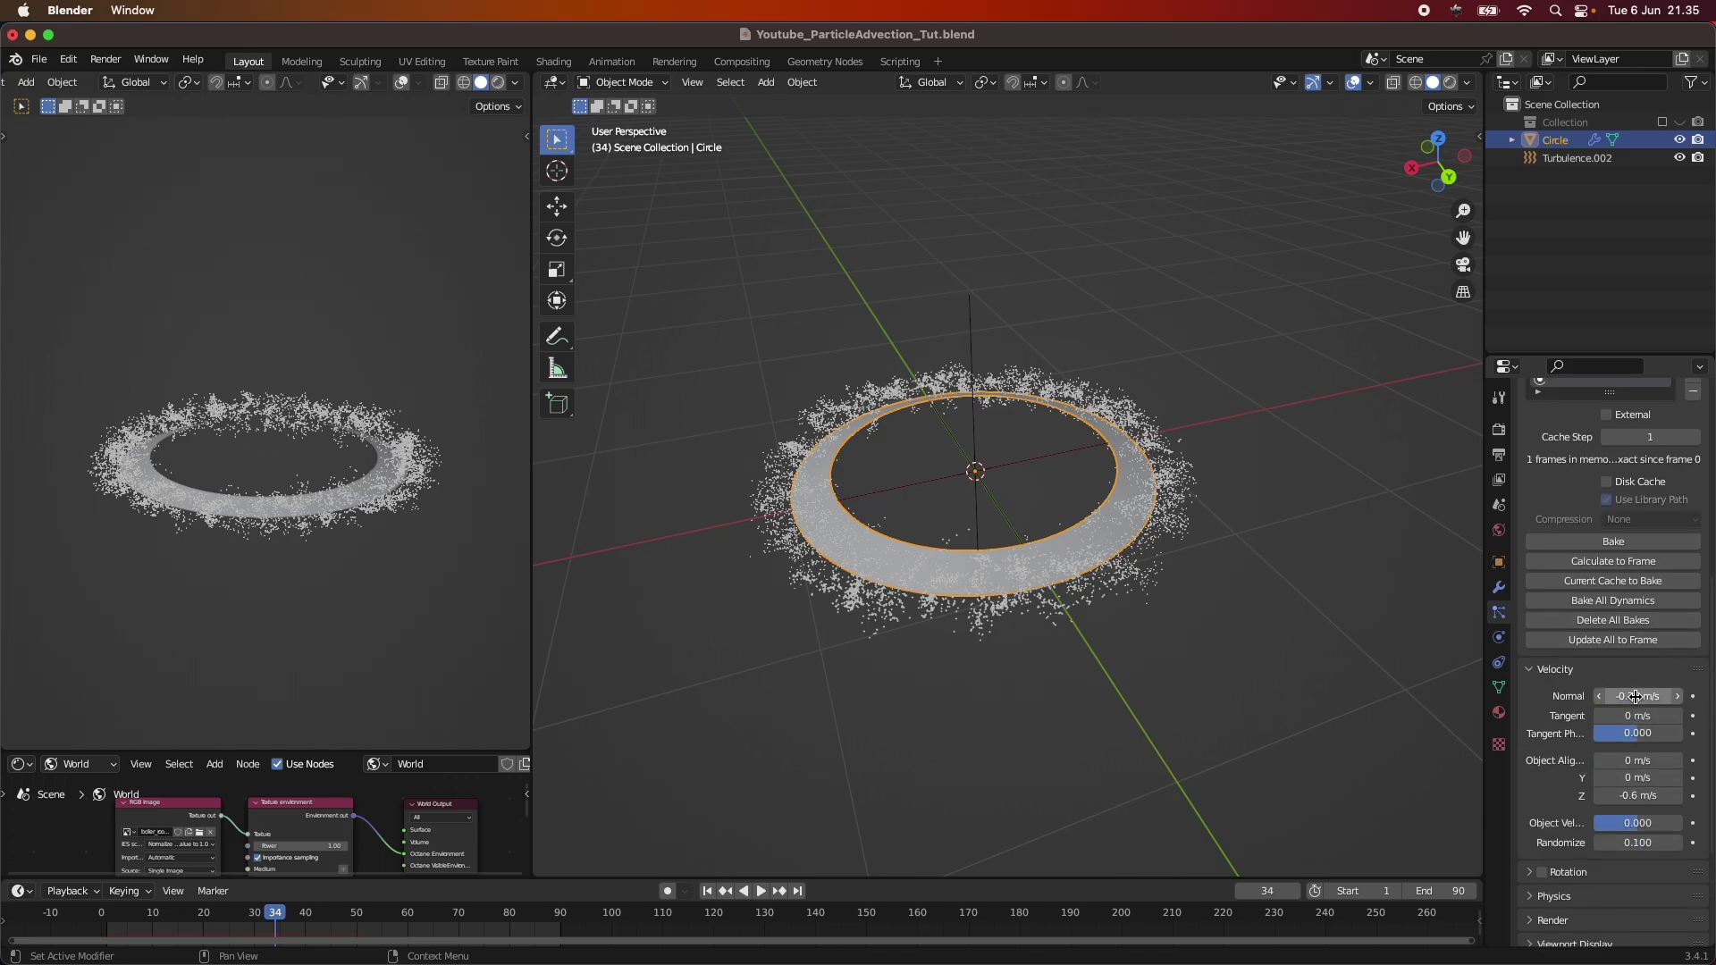
pyautogui.click(706, 891)
pyautogui.click(760, 891)
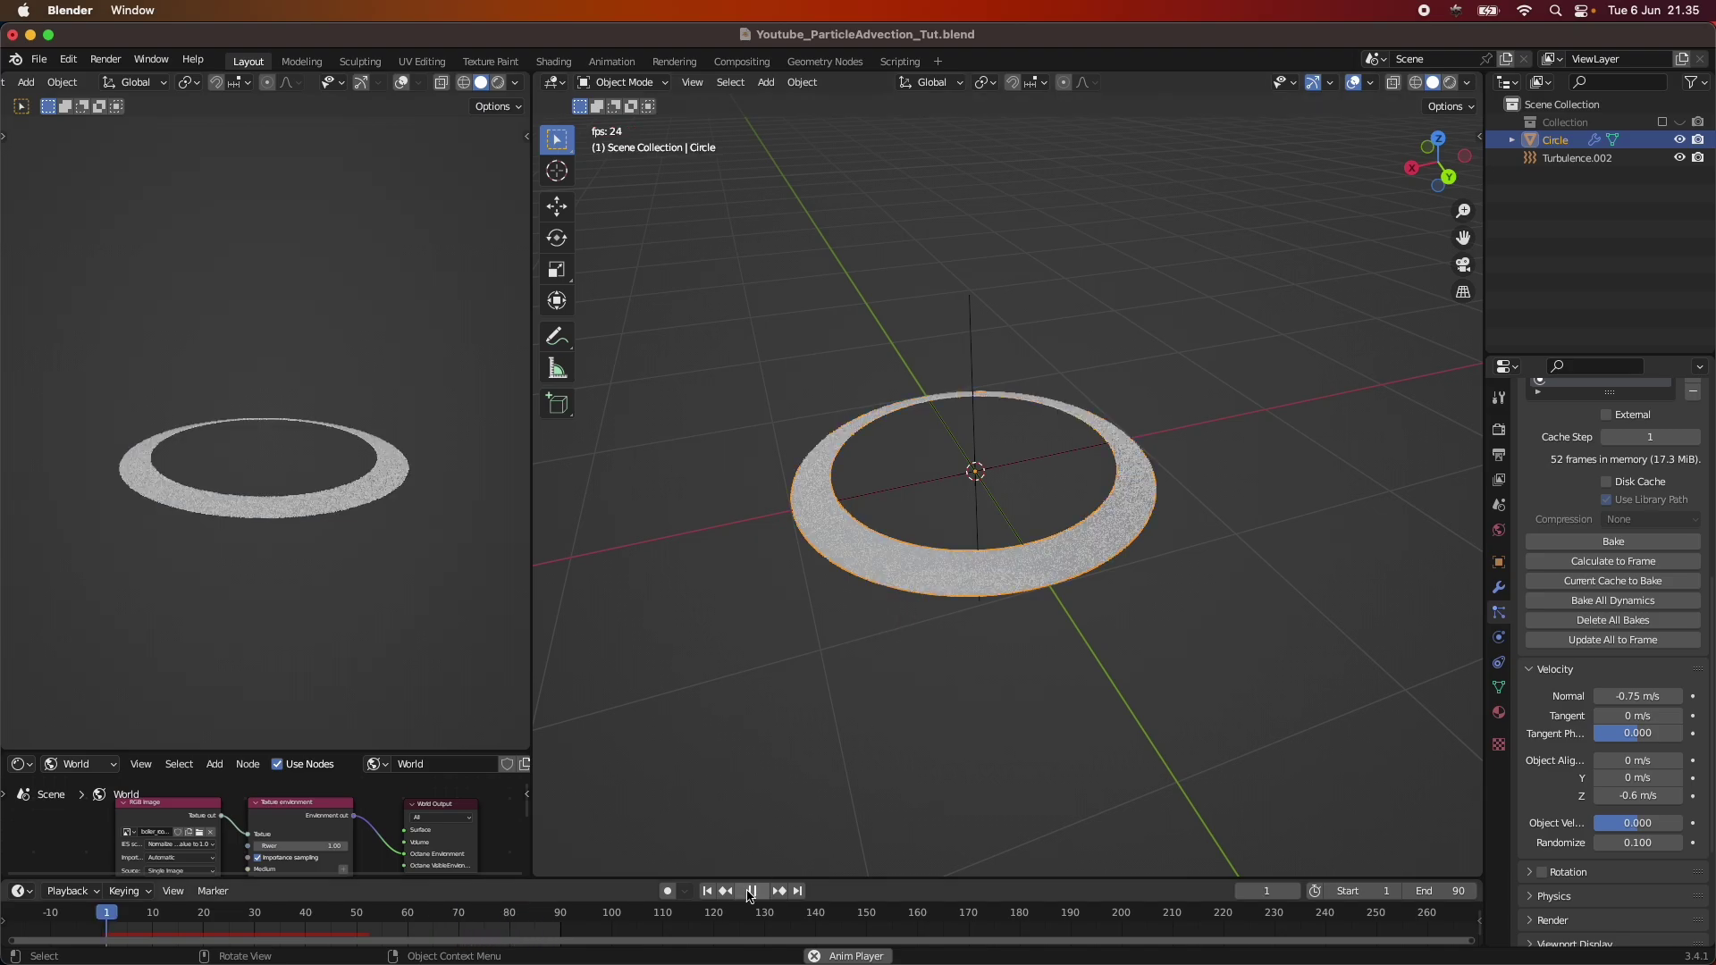
pyautogui.click(751, 891)
pyautogui.moveTo(881, 805); pyautogui.dragTo(1099, 659, button='middle')
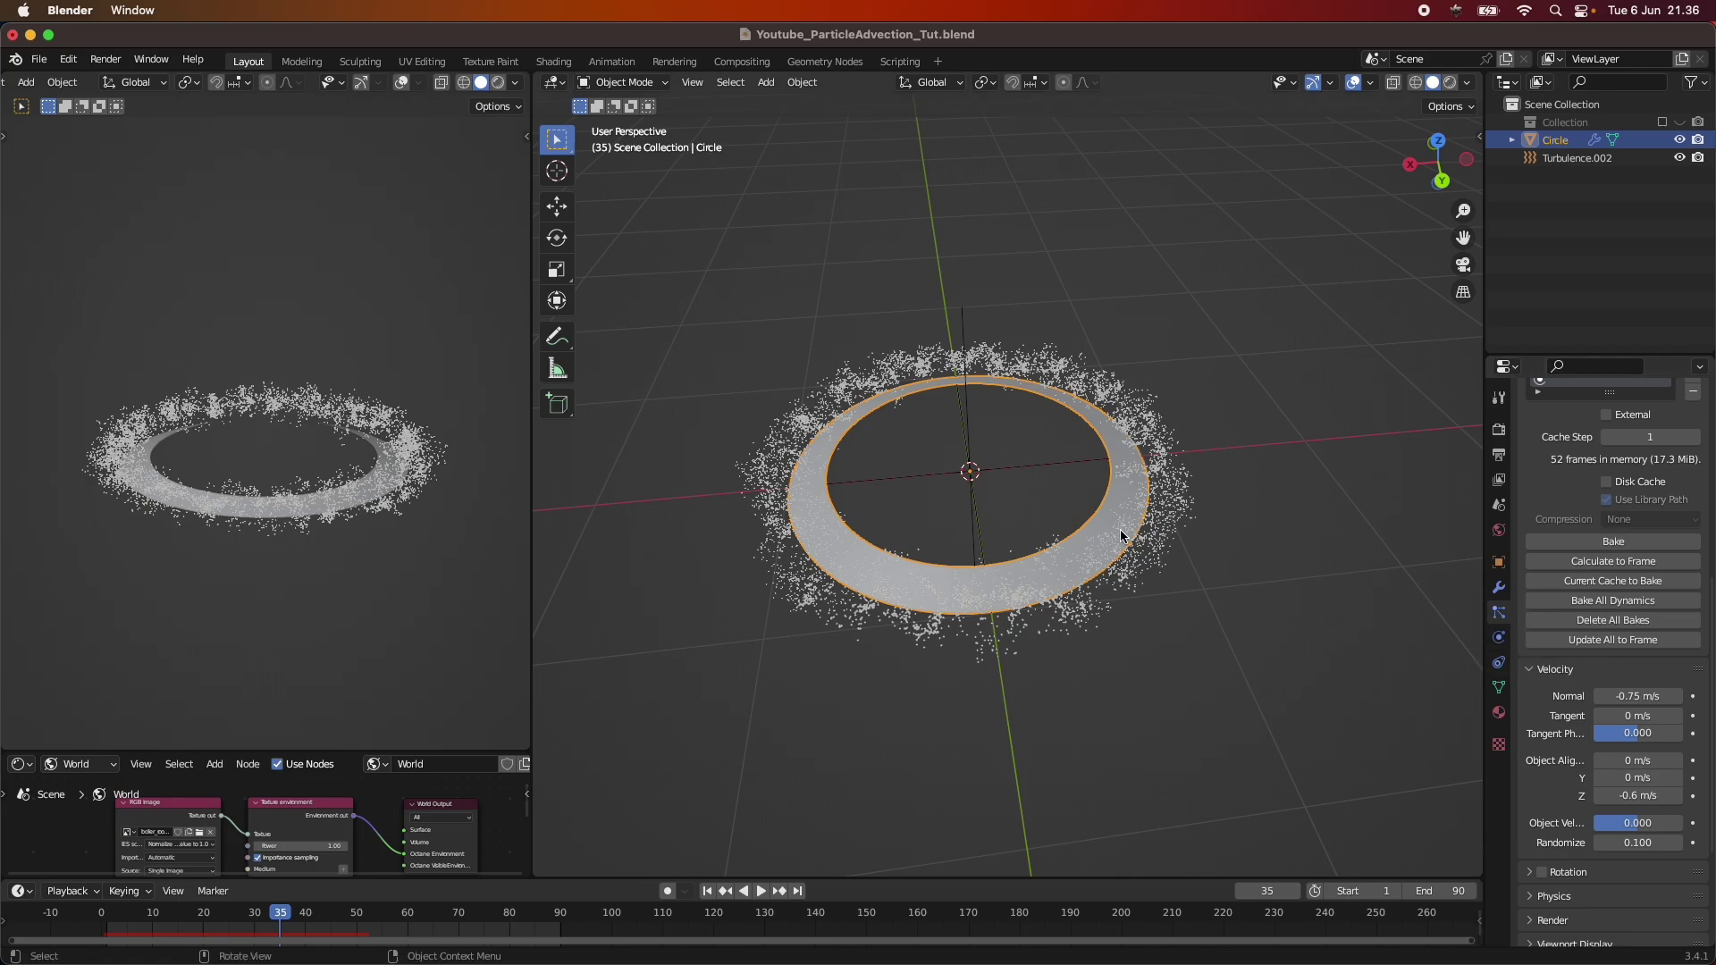
pyautogui.moveTo(1126, 581); pyautogui.dragTo(1161, 567, button='middle')
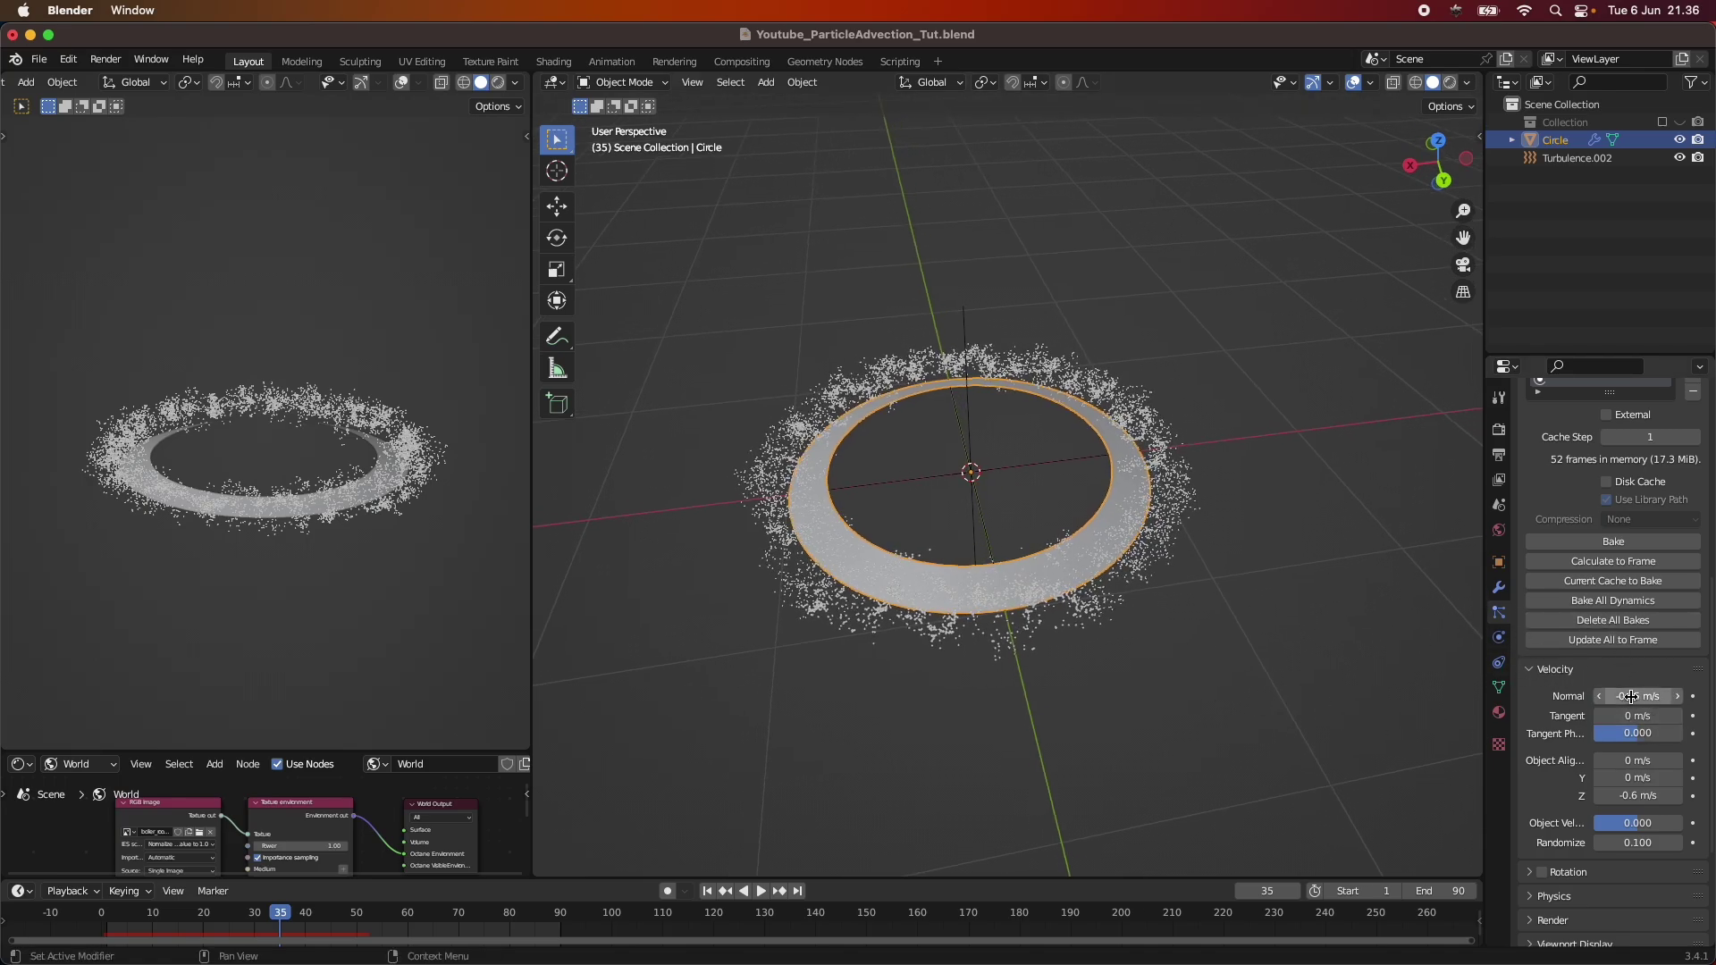
# Step: Change the Normal velocity to -1 m/s and replay from the first frame
pyautogui.click(1644, 695)
pyautogui.write('-1')
pyautogui.press('Return')
pyautogui.click(707, 890)
pyautogui.click(761, 891)
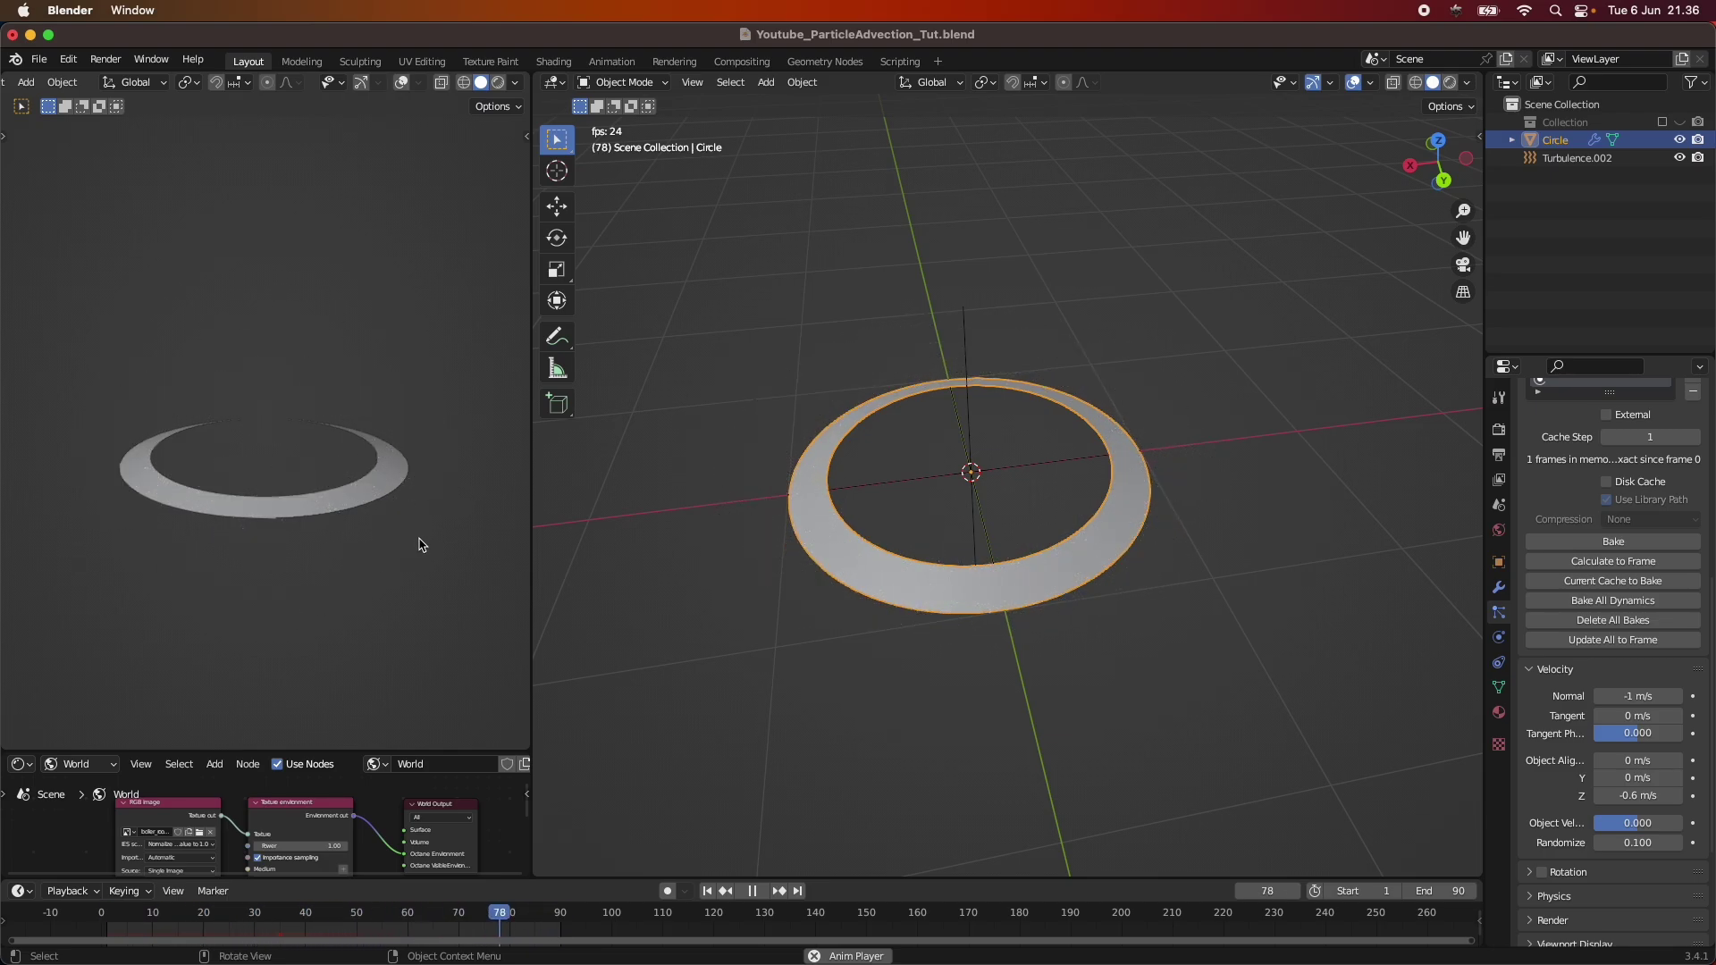
# Step: Stop playback and zoom and orbit around the particle spray on the ring
pyautogui.click(755, 892)
pyautogui.keyDown('alt'); pyautogui.scroll(17, 862, 789); pyautogui.keyUp('alt')
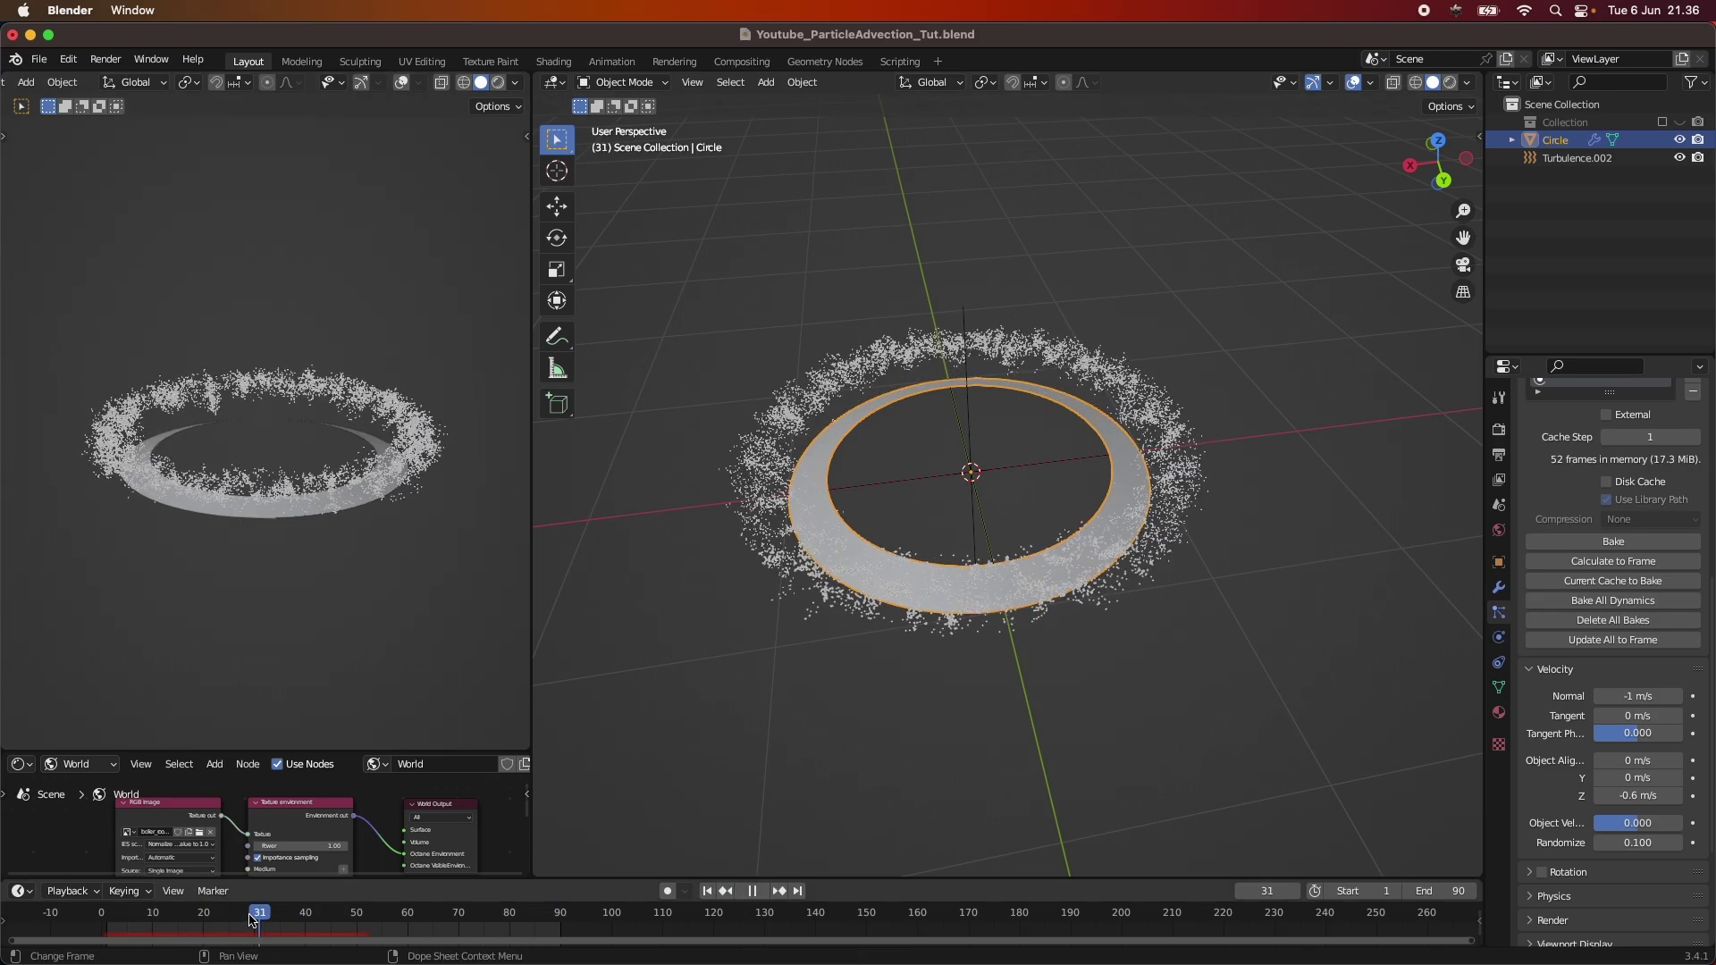
pyautogui.scroll(10, 1589, 608)
pyautogui.scroll(-10, 1589, 607)
pyautogui.scroll(-5, 1589, 607)
pyautogui.scroll(6, 1589, 608)
pyautogui.scroll(5, 1588, 607)
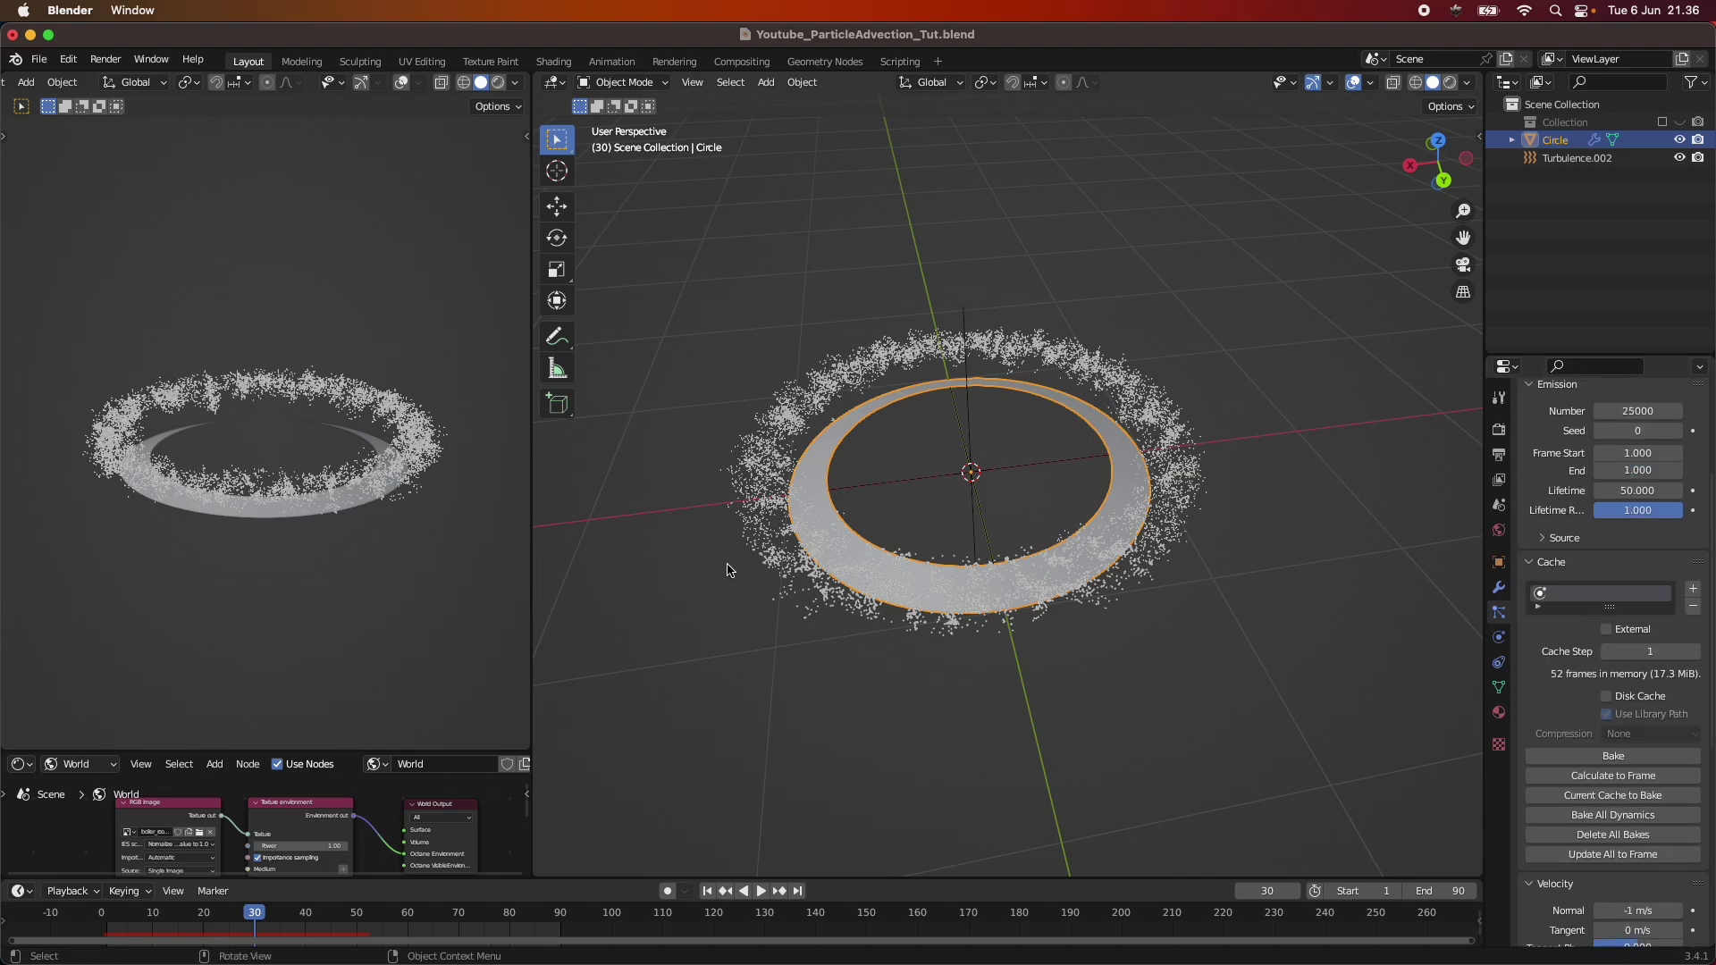
pyautogui.moveTo(876, 632); pyautogui.dragTo(993, 554, button='middle')
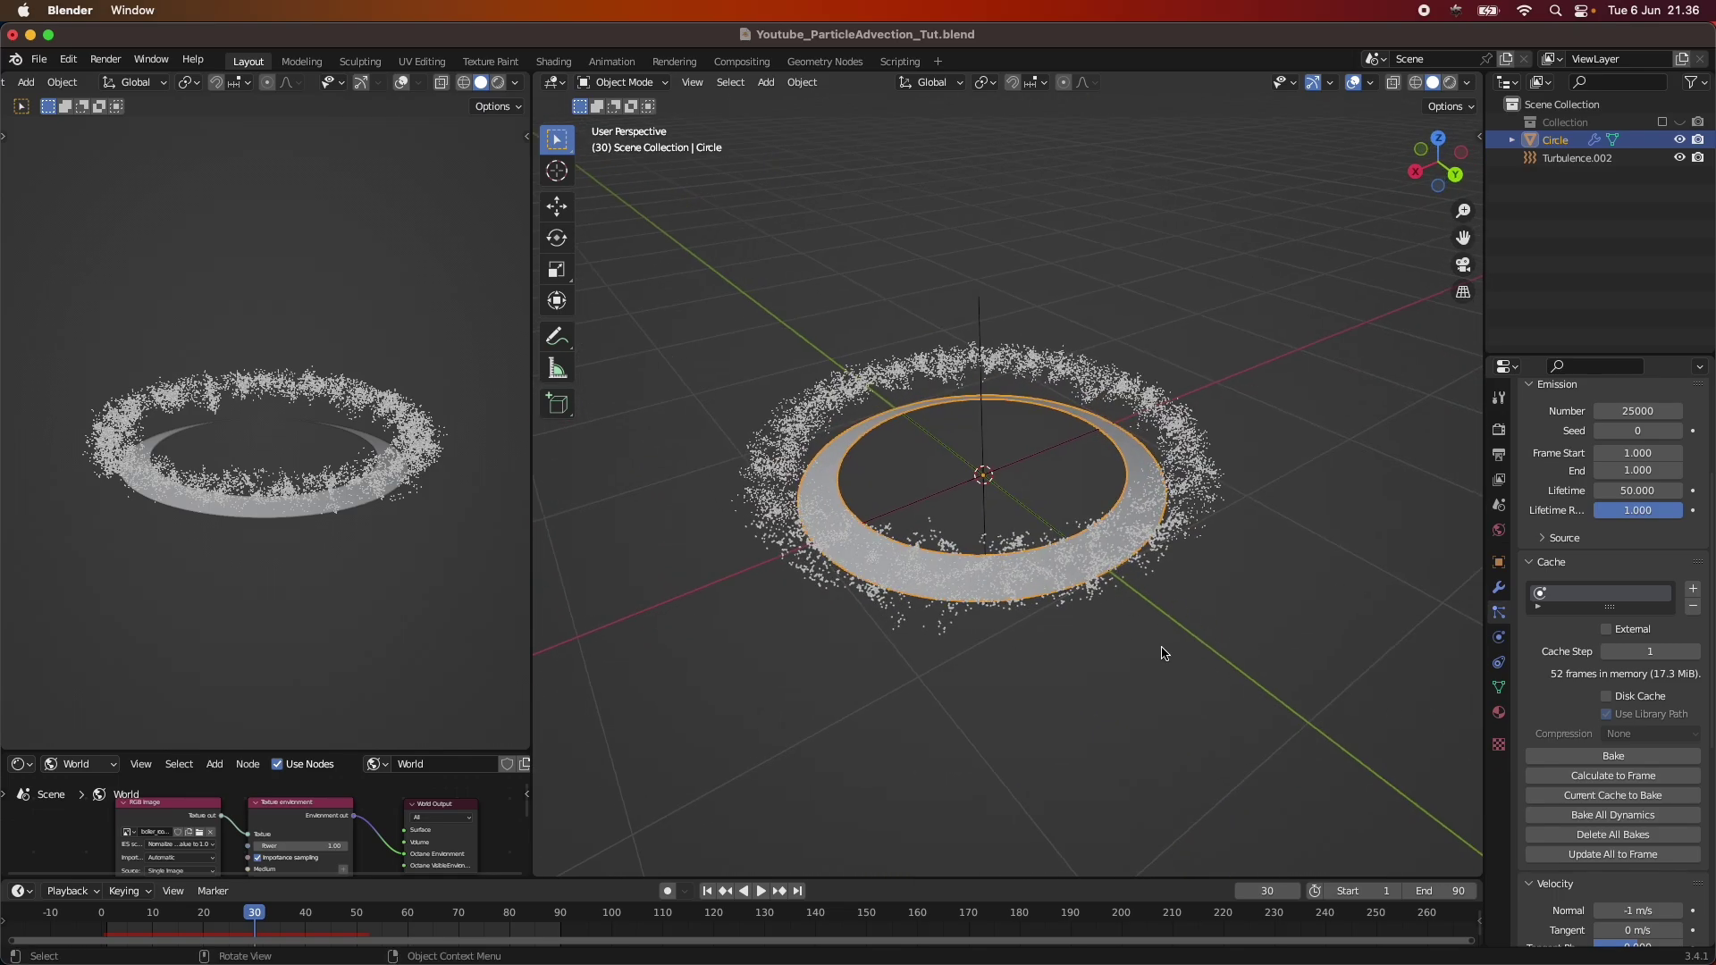
pyautogui.scroll(-10, 1658, 815)
# Step: Check the Render As options, leave Halo, deselect the ring, and bring up the Add menu
pyautogui.click(1555, 742)
pyautogui.scroll(-4, 1573, 714)
pyautogui.click(1635, 600)
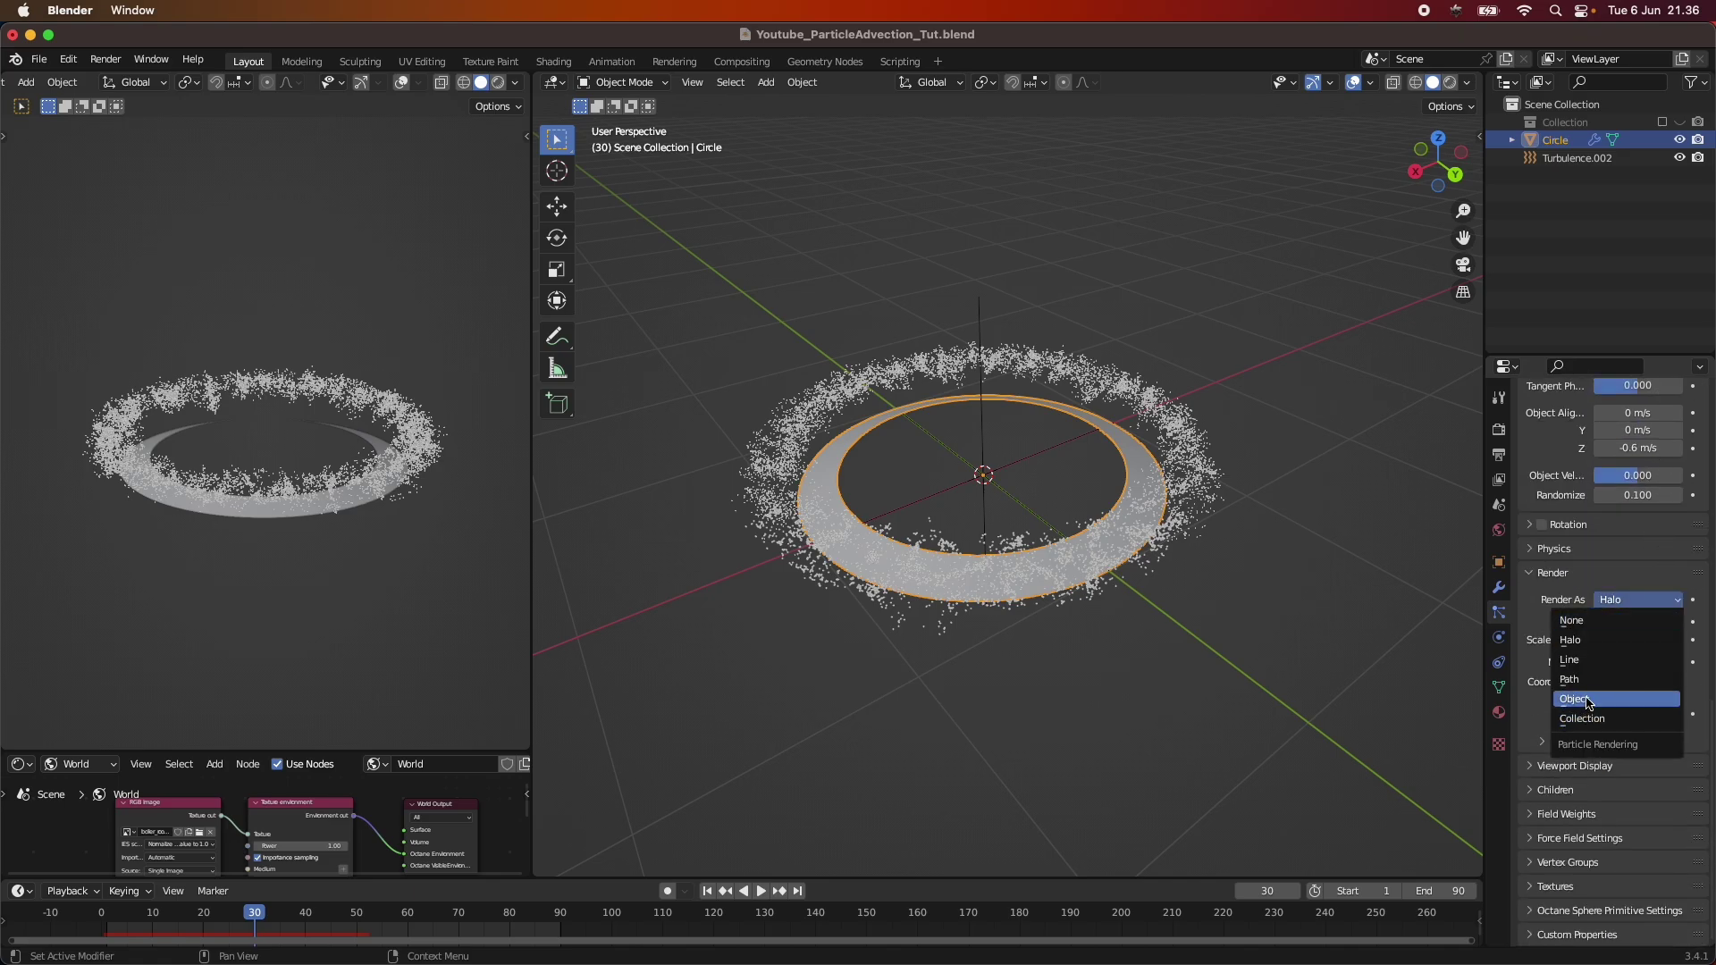
pyautogui.click(797, 712)
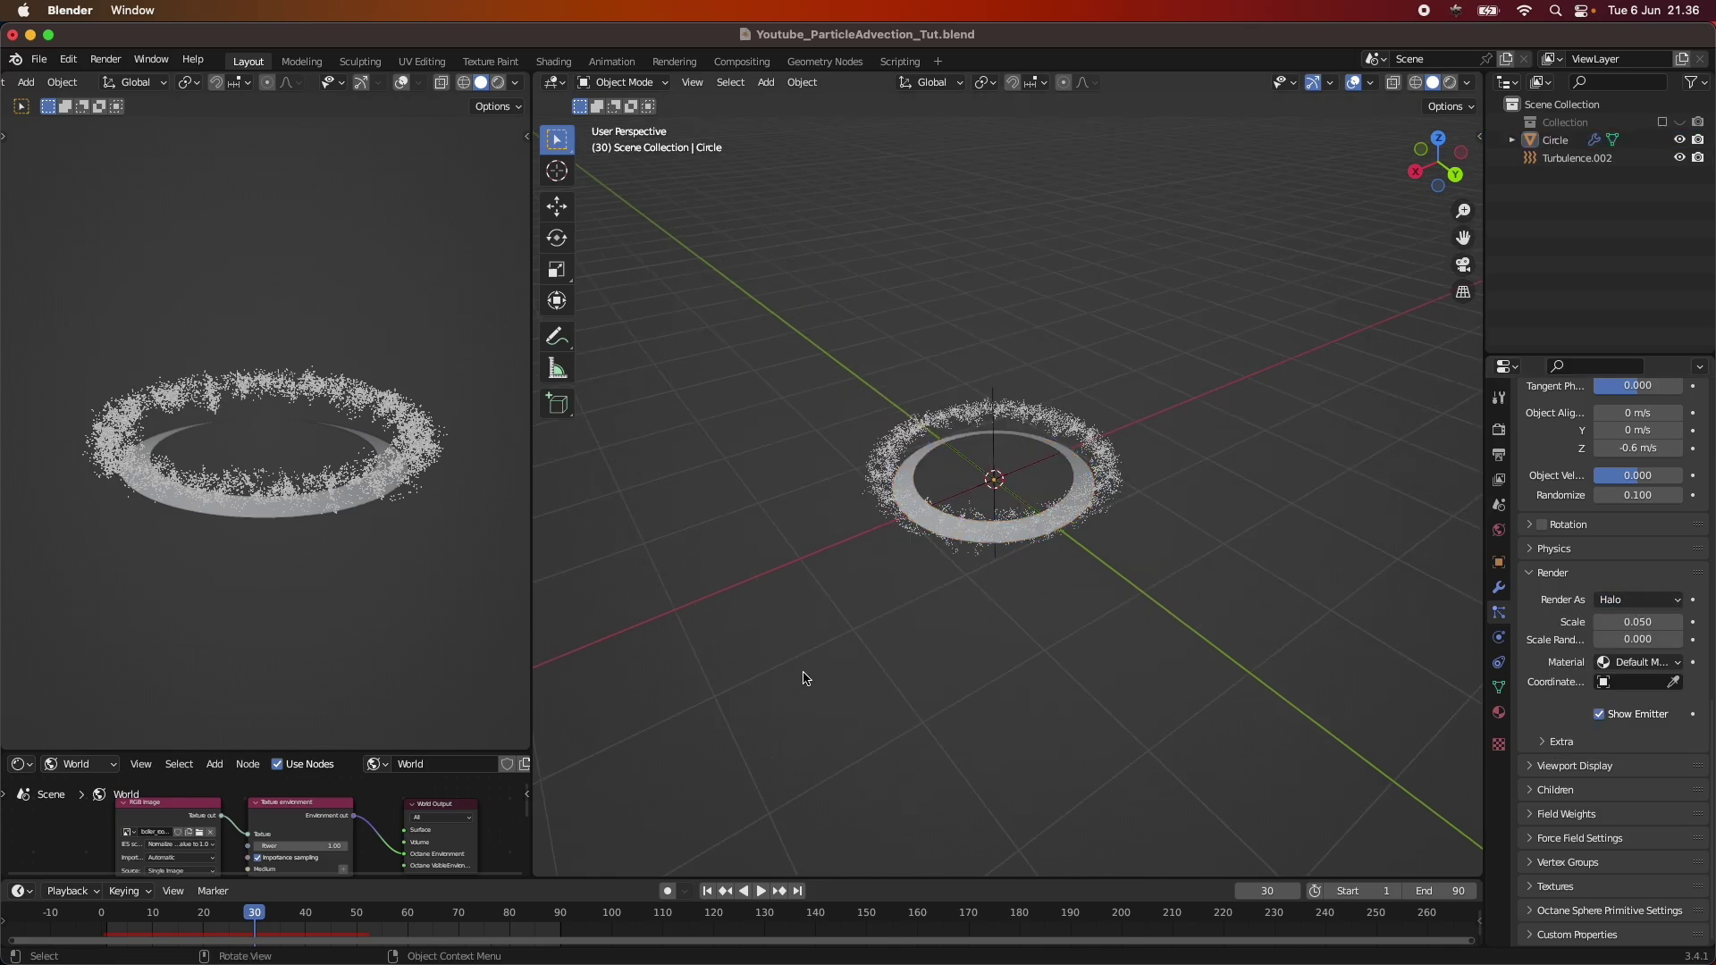
pyautogui.hotkey('shift', 'a')
pyautogui.moveTo(826, 365)
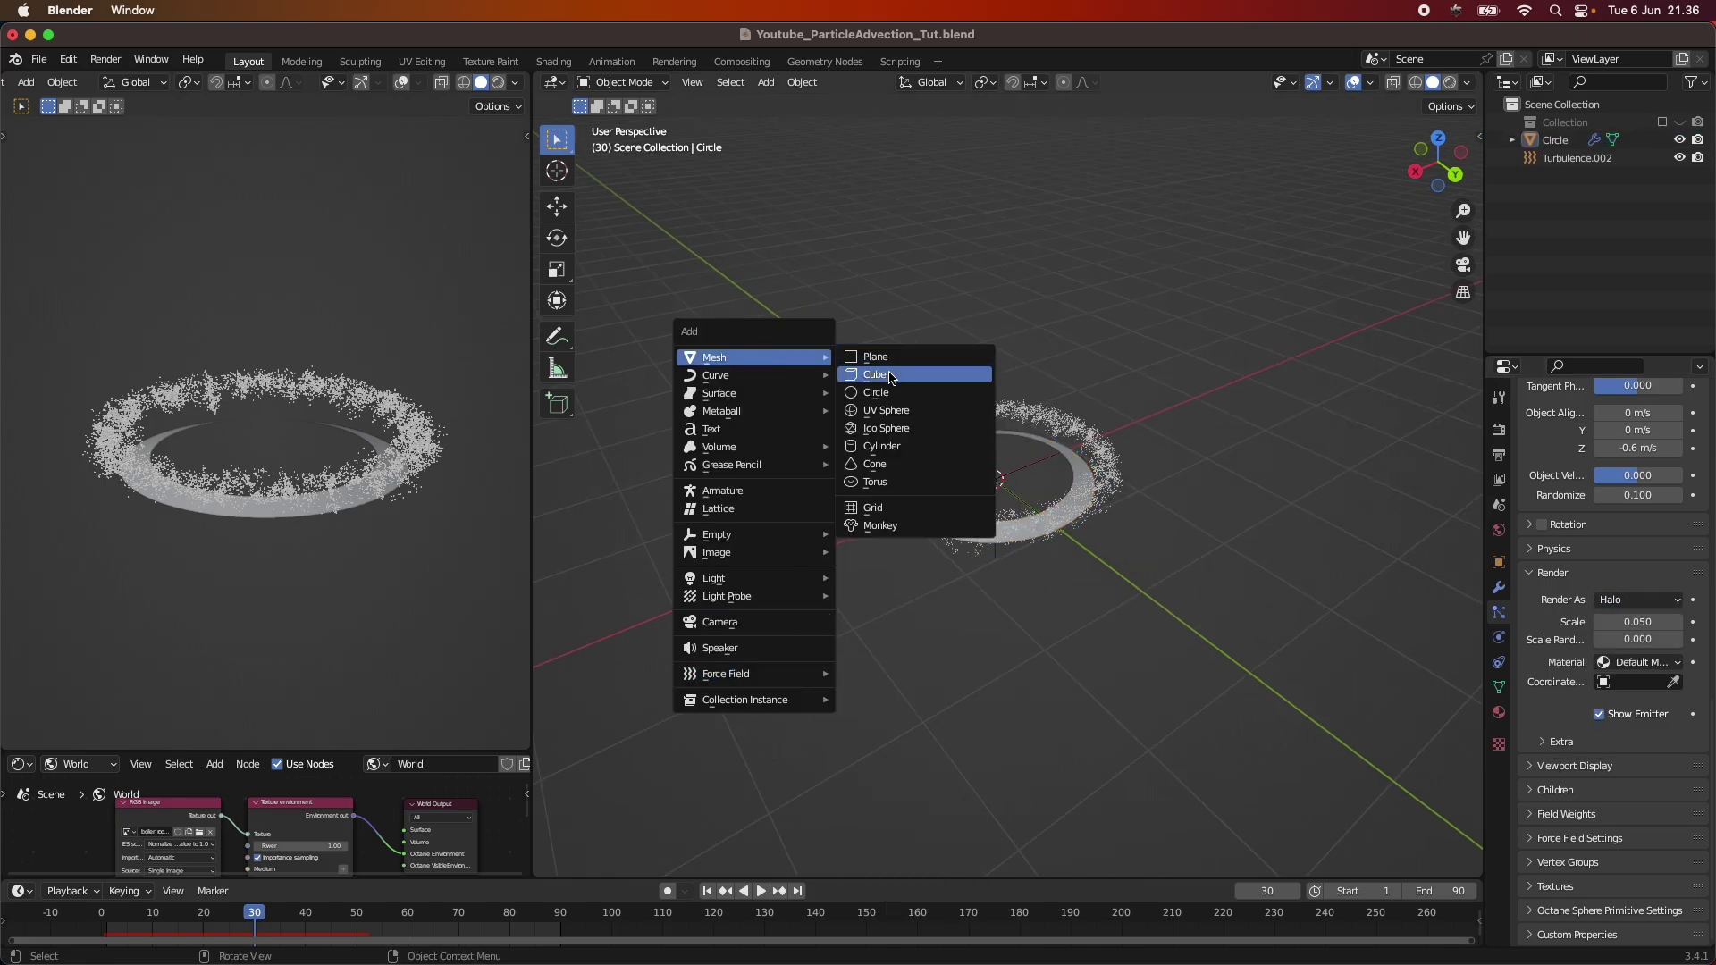
pyautogui.click(889, 375)
pyautogui.press('g')
pyautogui.click(646, 566)
pyautogui.click(986, 542)
pyautogui.scroll(-10, 1653, 714)
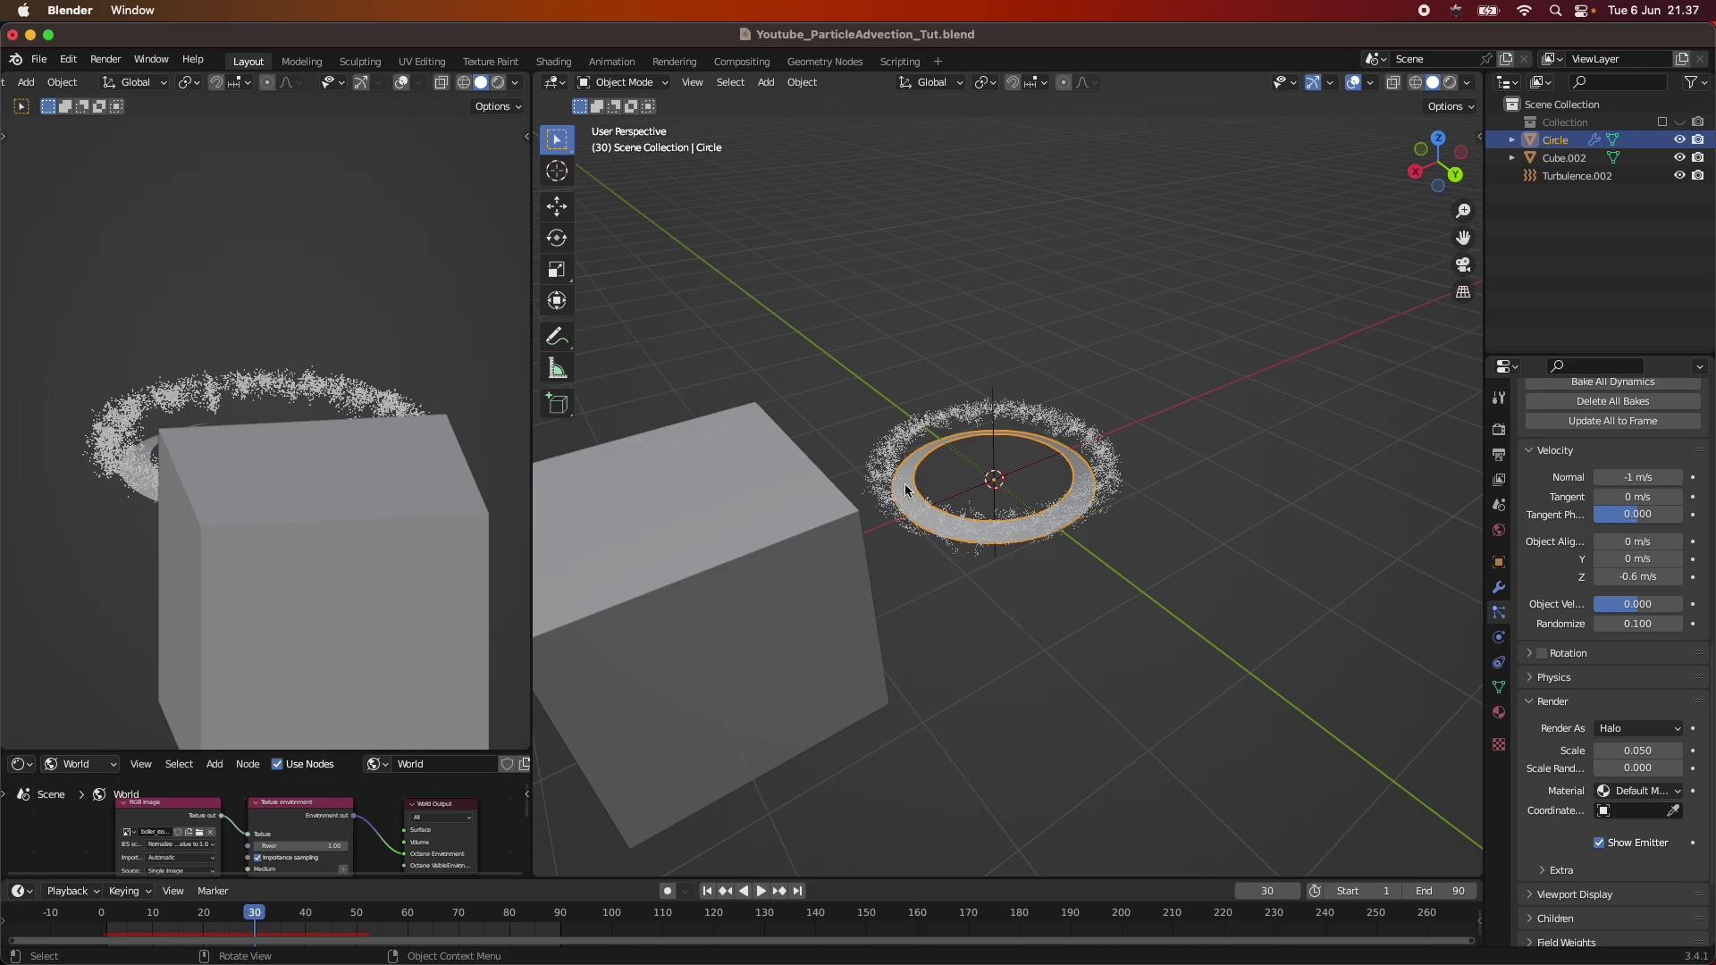
pyautogui.click(775, 605)
pyautogui.press('x')
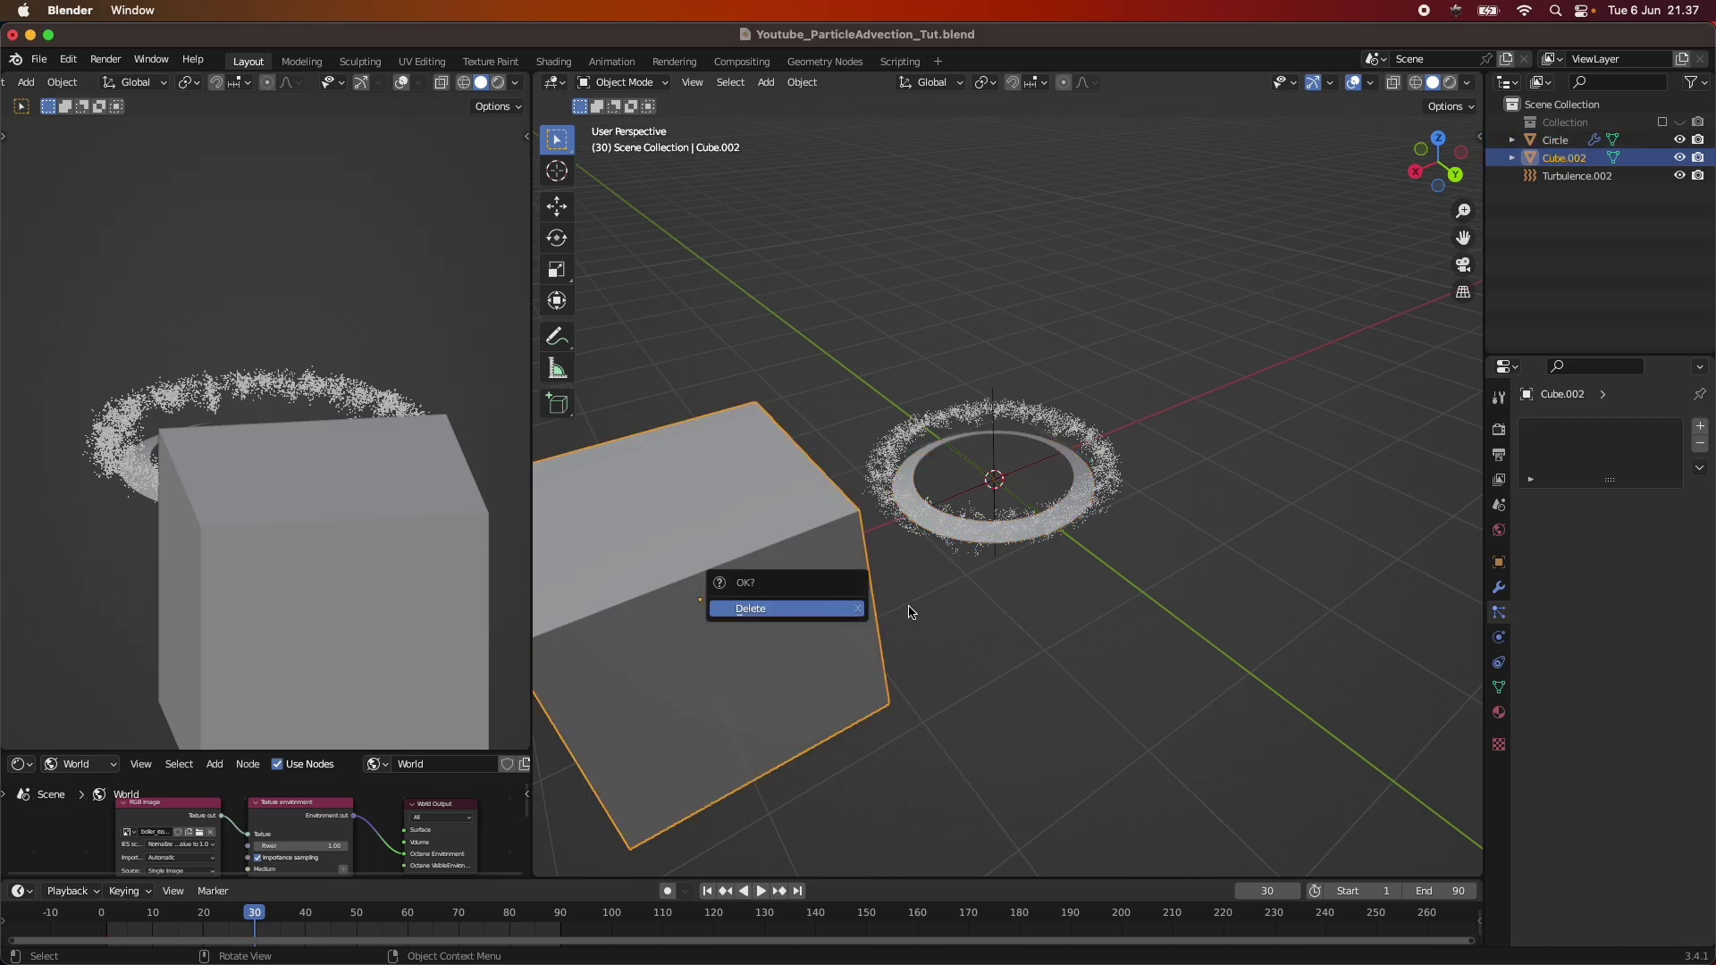
pyautogui.click(844, 616)
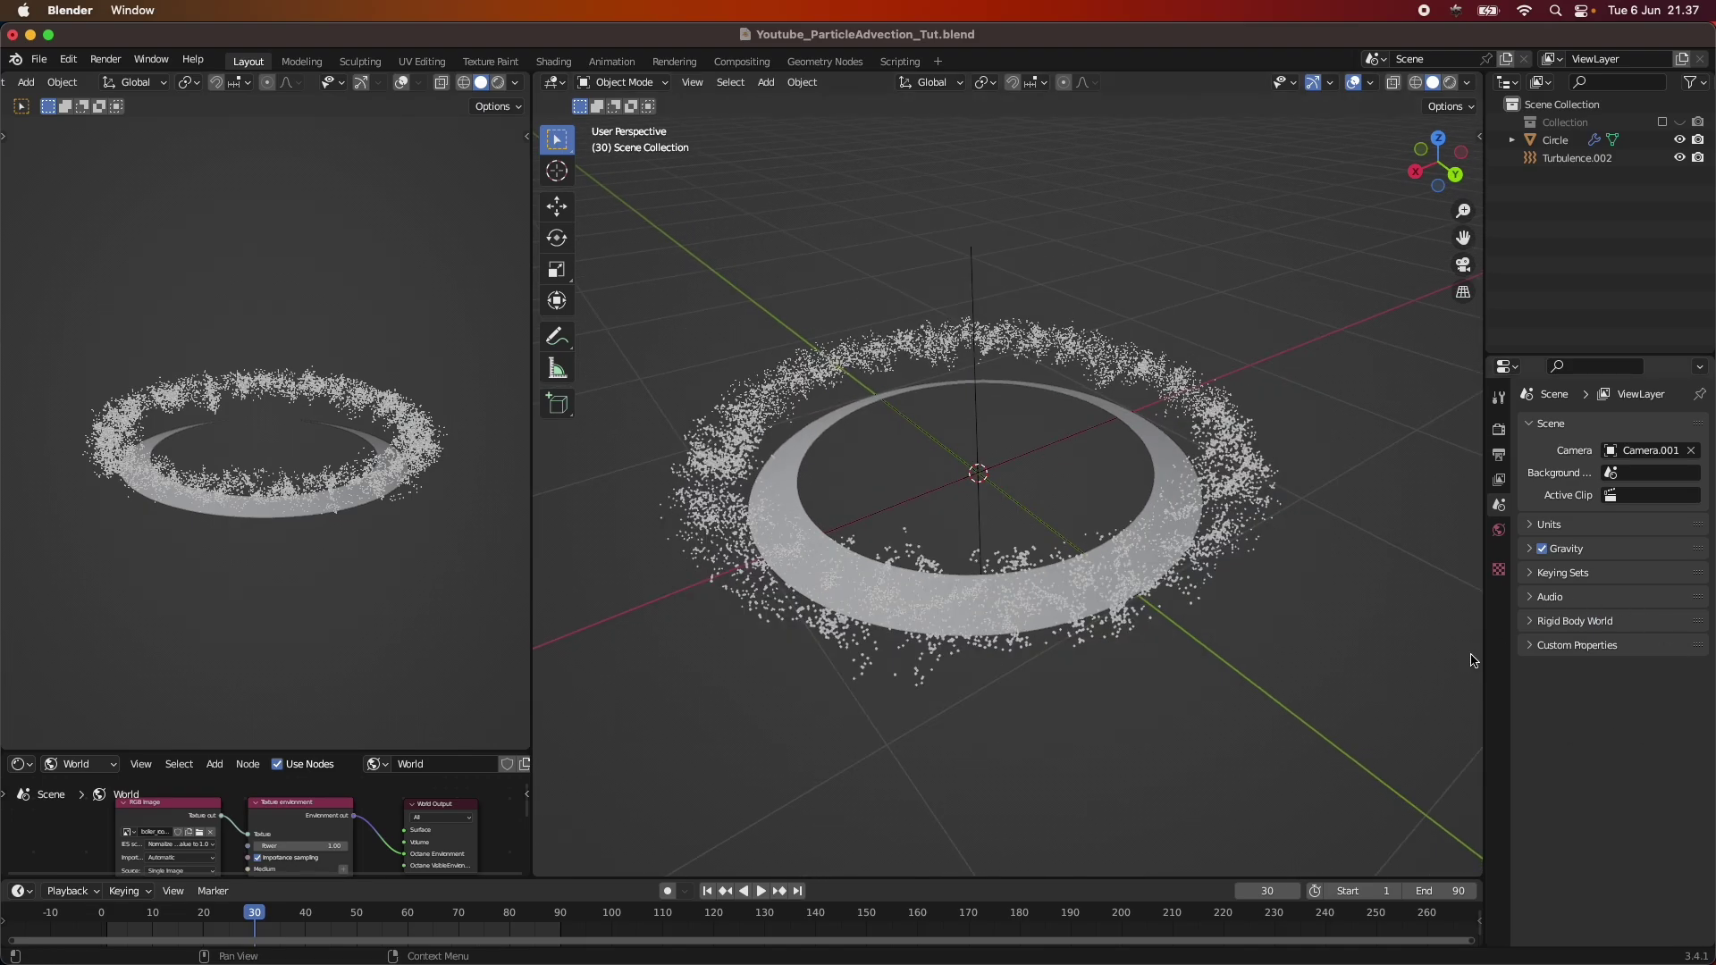
# Step: Select the Circle ring, zoom in, and save Youtube_ParticleAdvection_Tut.blend
pyautogui.click(1177, 596)
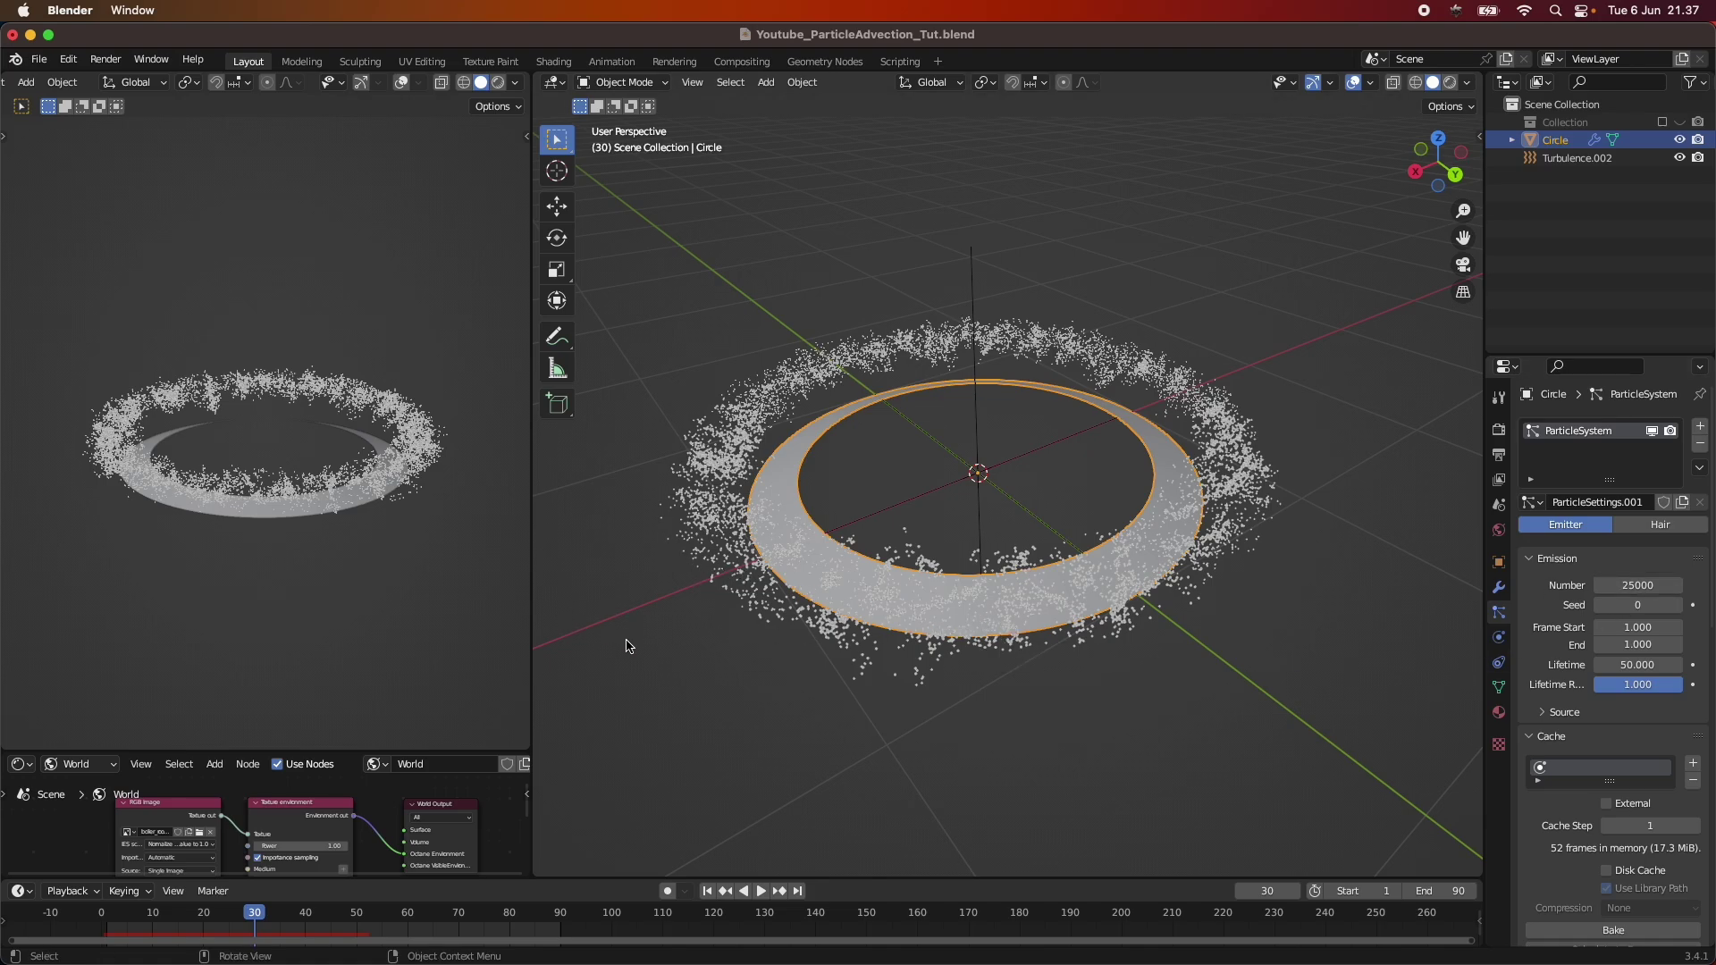
pyautogui.scroll(-4, 629, 647)
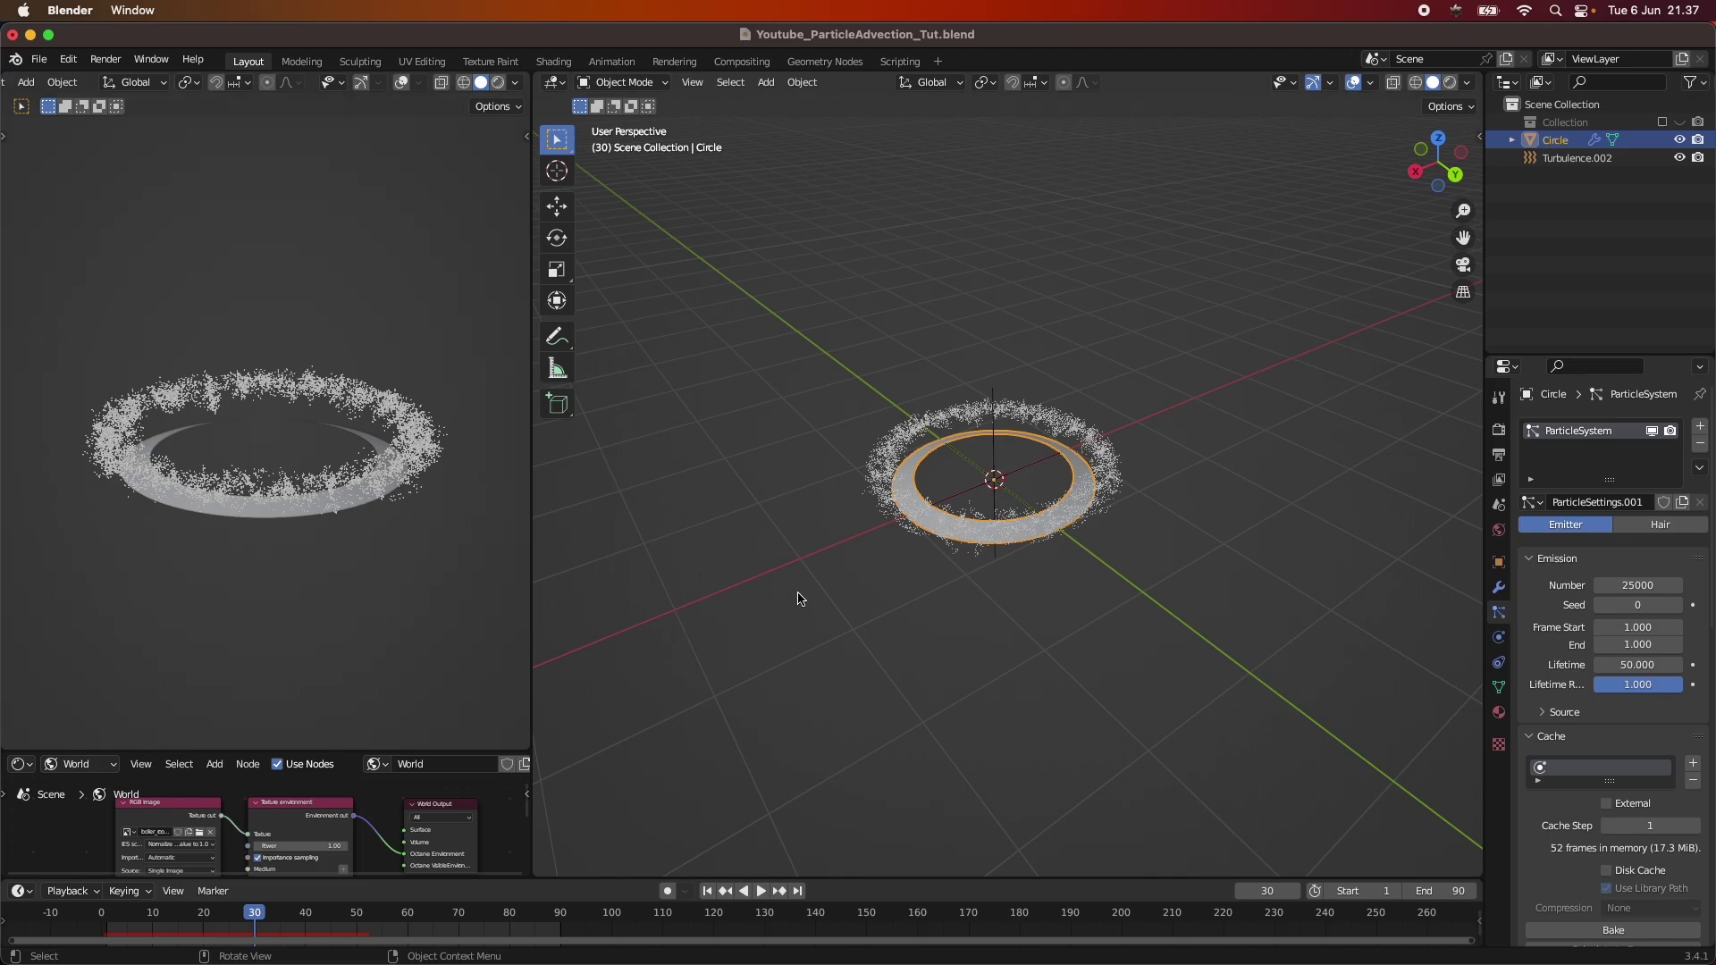
pyautogui.scroll(3, 970, 618)
pyautogui.scroll(3, 970, 617)
pyautogui.scroll(-2, 970, 617)
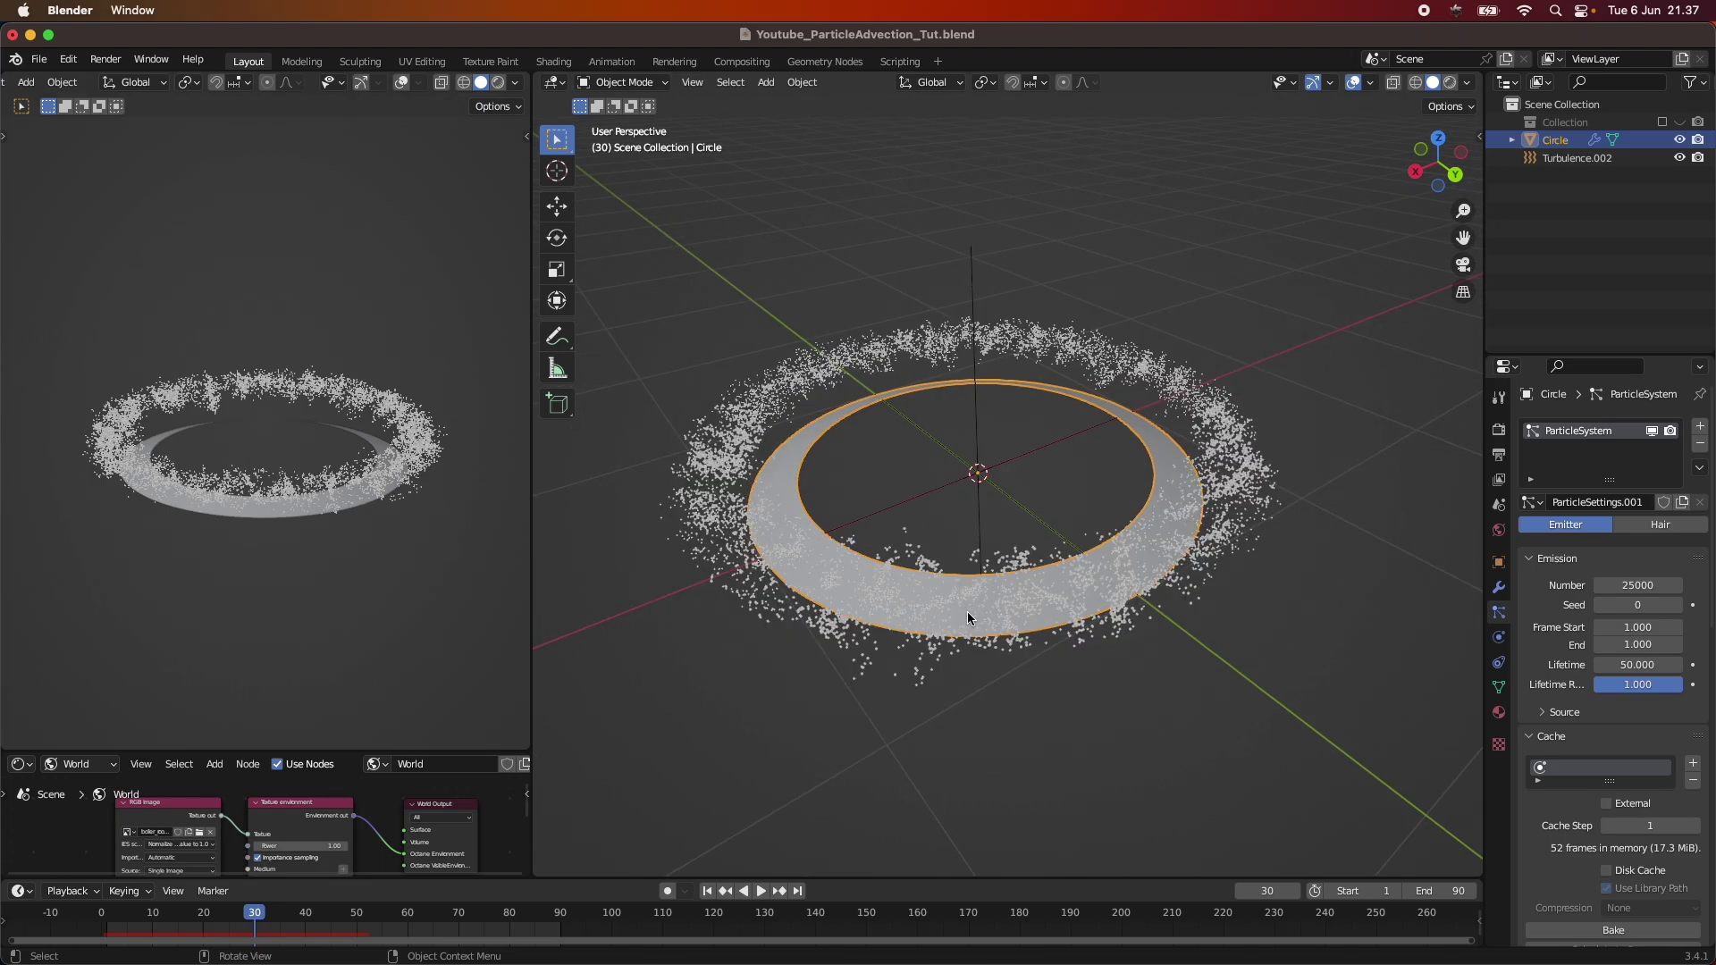
pyautogui.press('super+s')
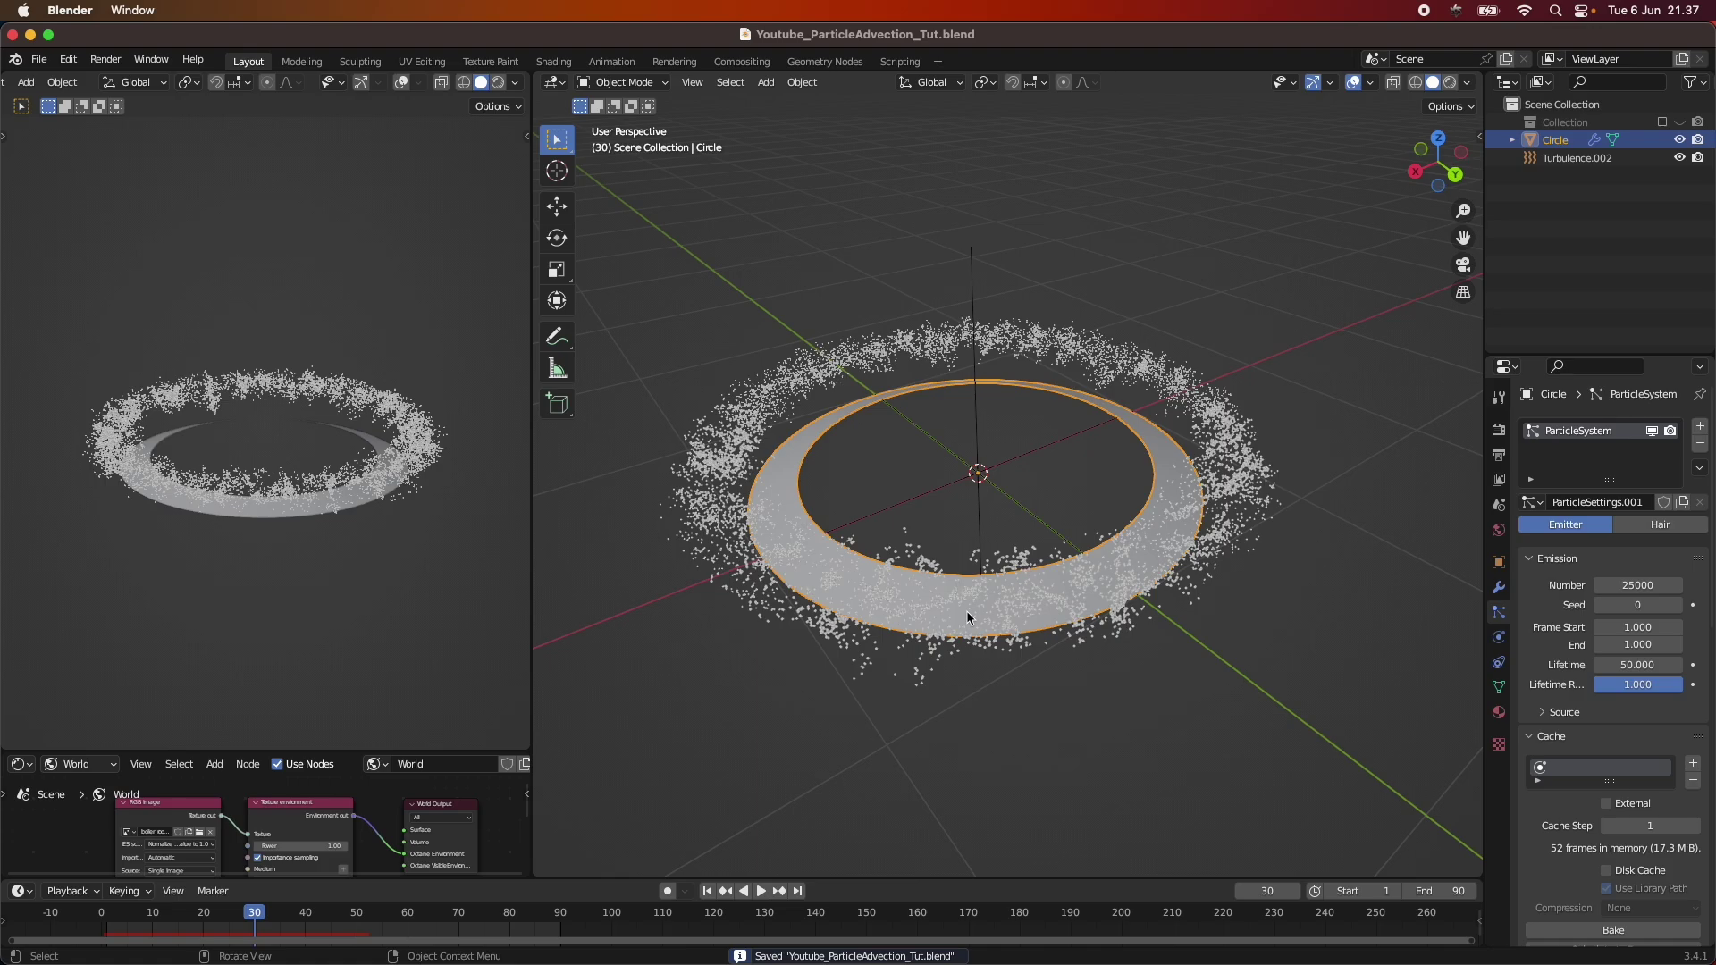
# Step: Orbit around the 25000-particle spray from several angles, saving again midway
pyautogui.moveTo(967, 616); pyautogui.dragTo(953, 496, button='middle')
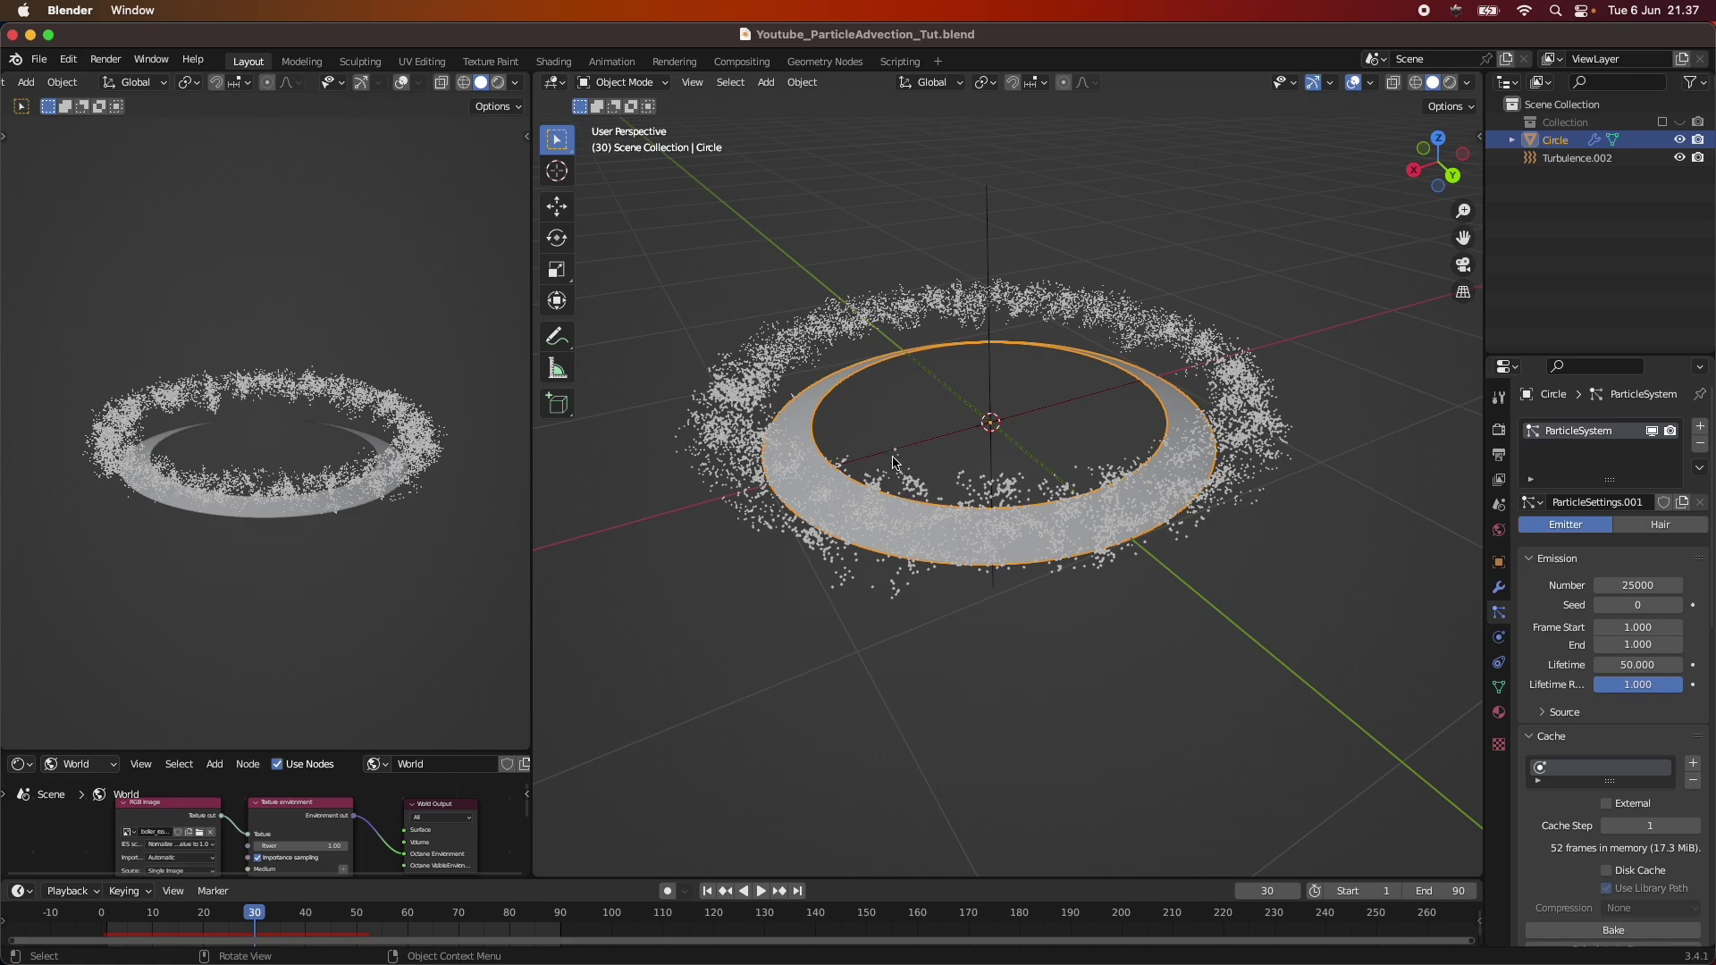
pyautogui.moveTo(921, 485); pyautogui.dragTo(879, 598, button='middle')
pyautogui.press('super+s')
pyautogui.moveTo(1005, 608); pyautogui.dragTo(938, 586, button='middle')
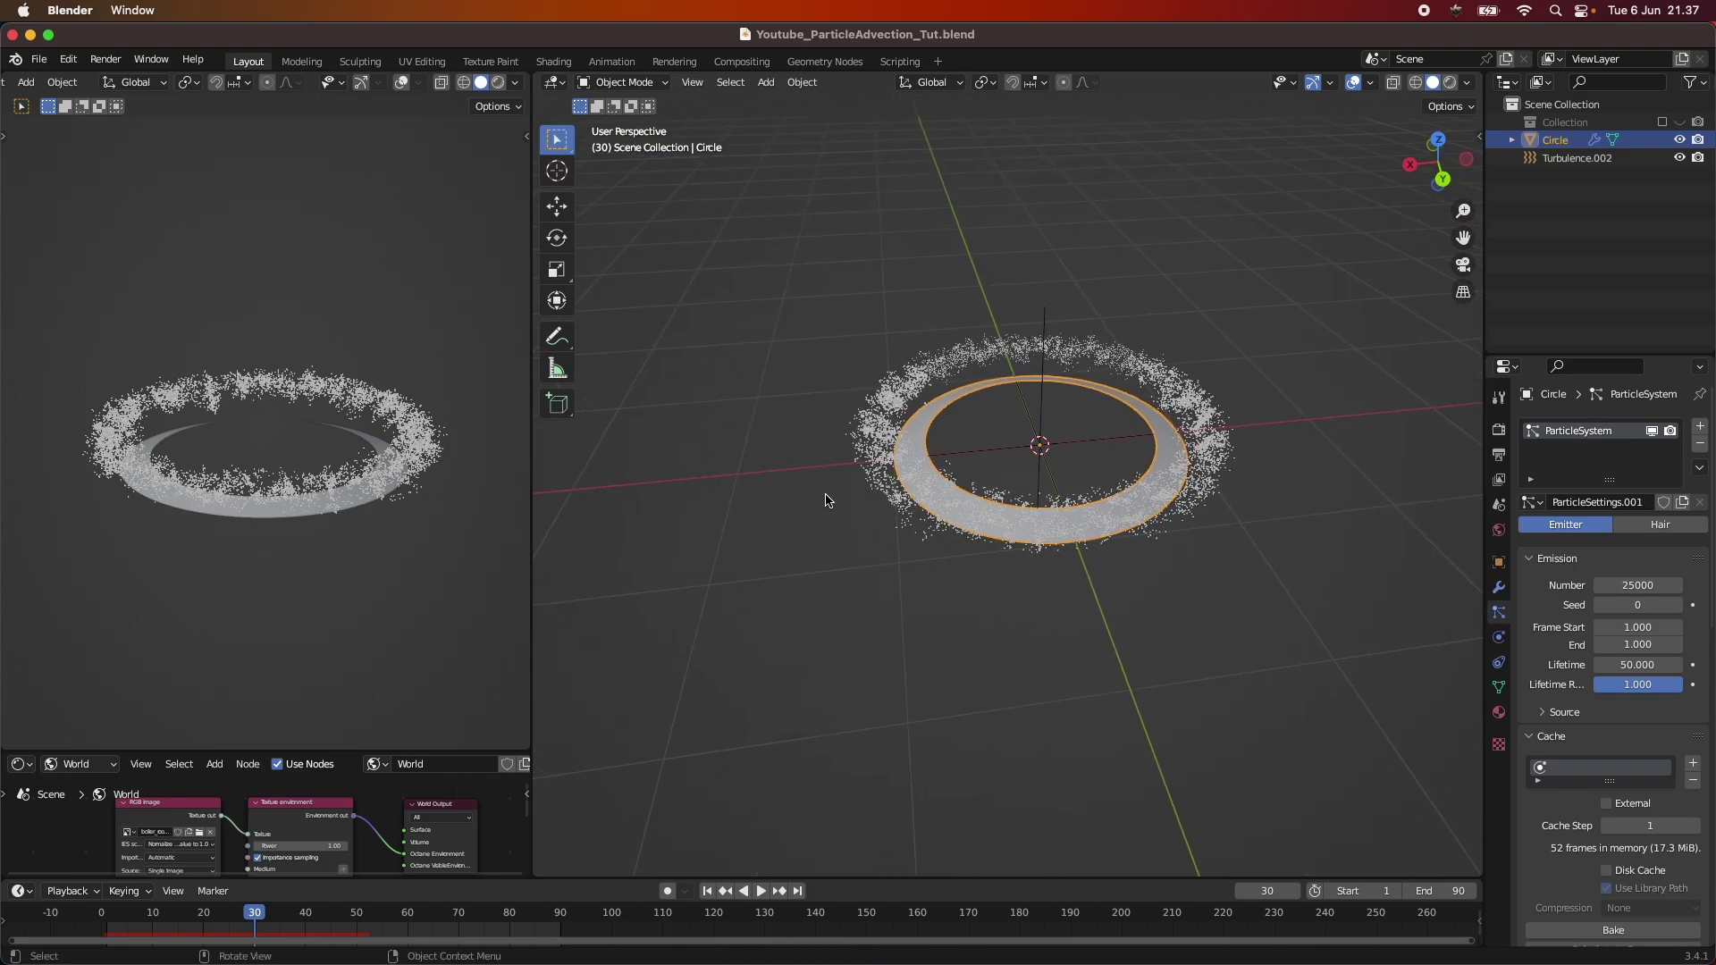
pyautogui.moveTo(1000, 553); pyautogui.dragTo(1071, 574, button='middle')
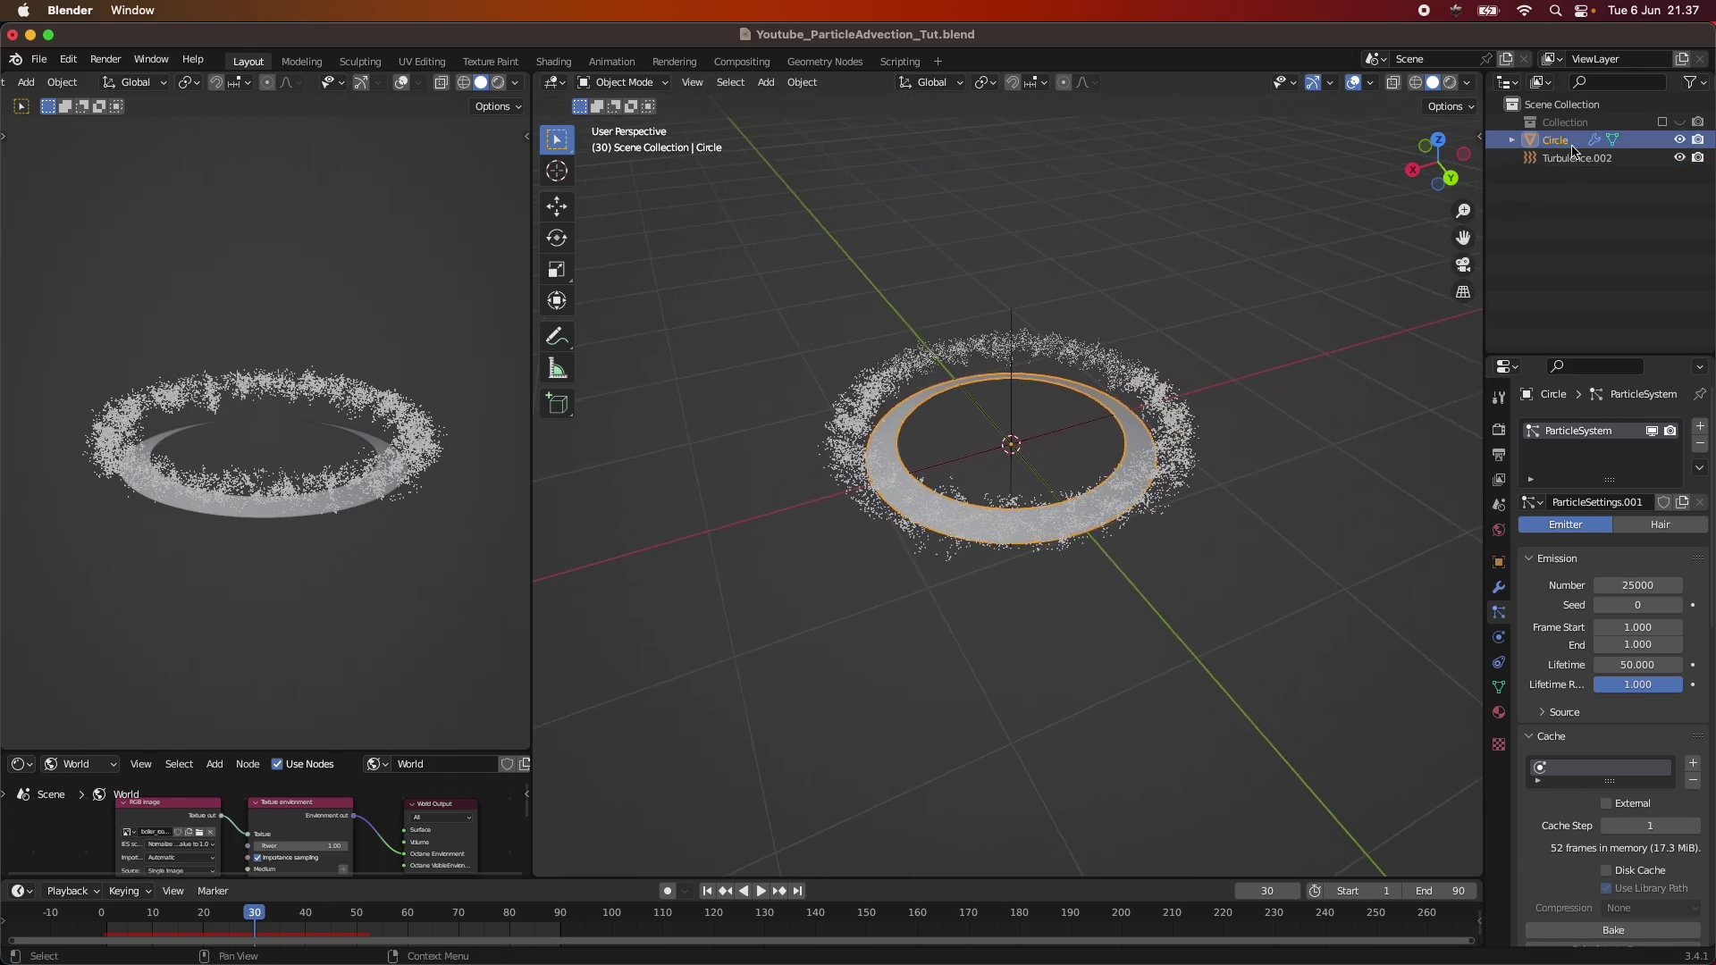
# Step: Delete the Circle ring and Turbulence.002, and re-enable the final scene collection
pyautogui.press('Delete')
pyautogui.click(1600, 140)
pyautogui.press('Delete')
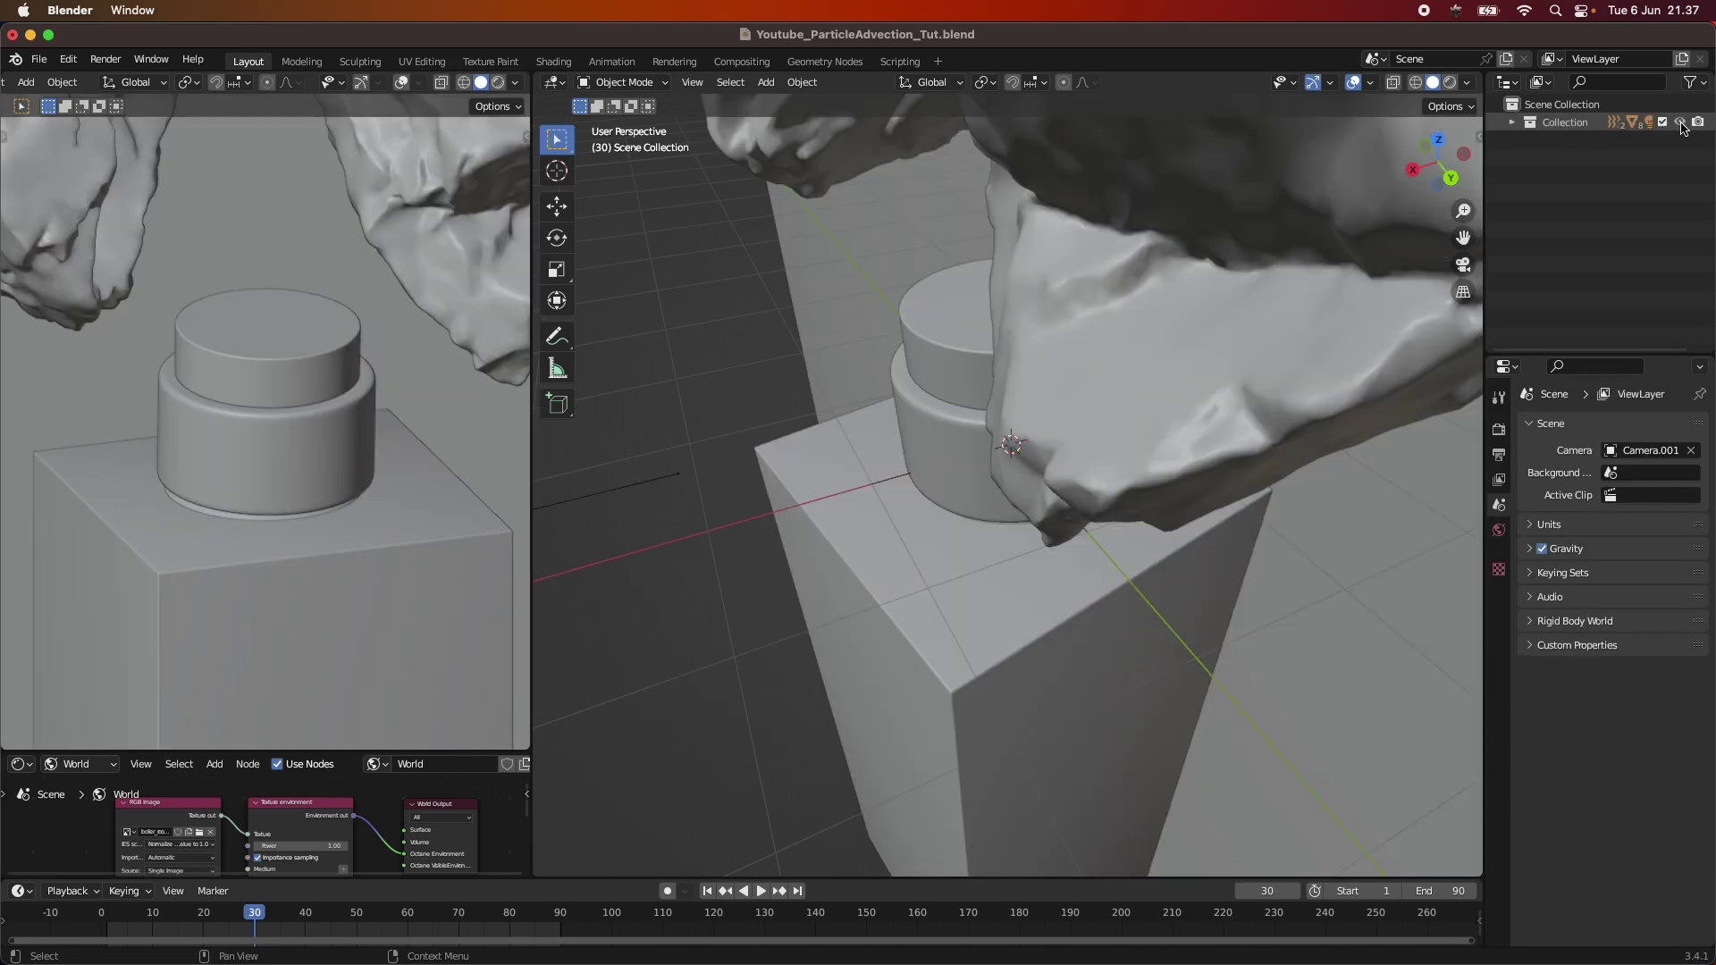
pyautogui.click(1662, 123)
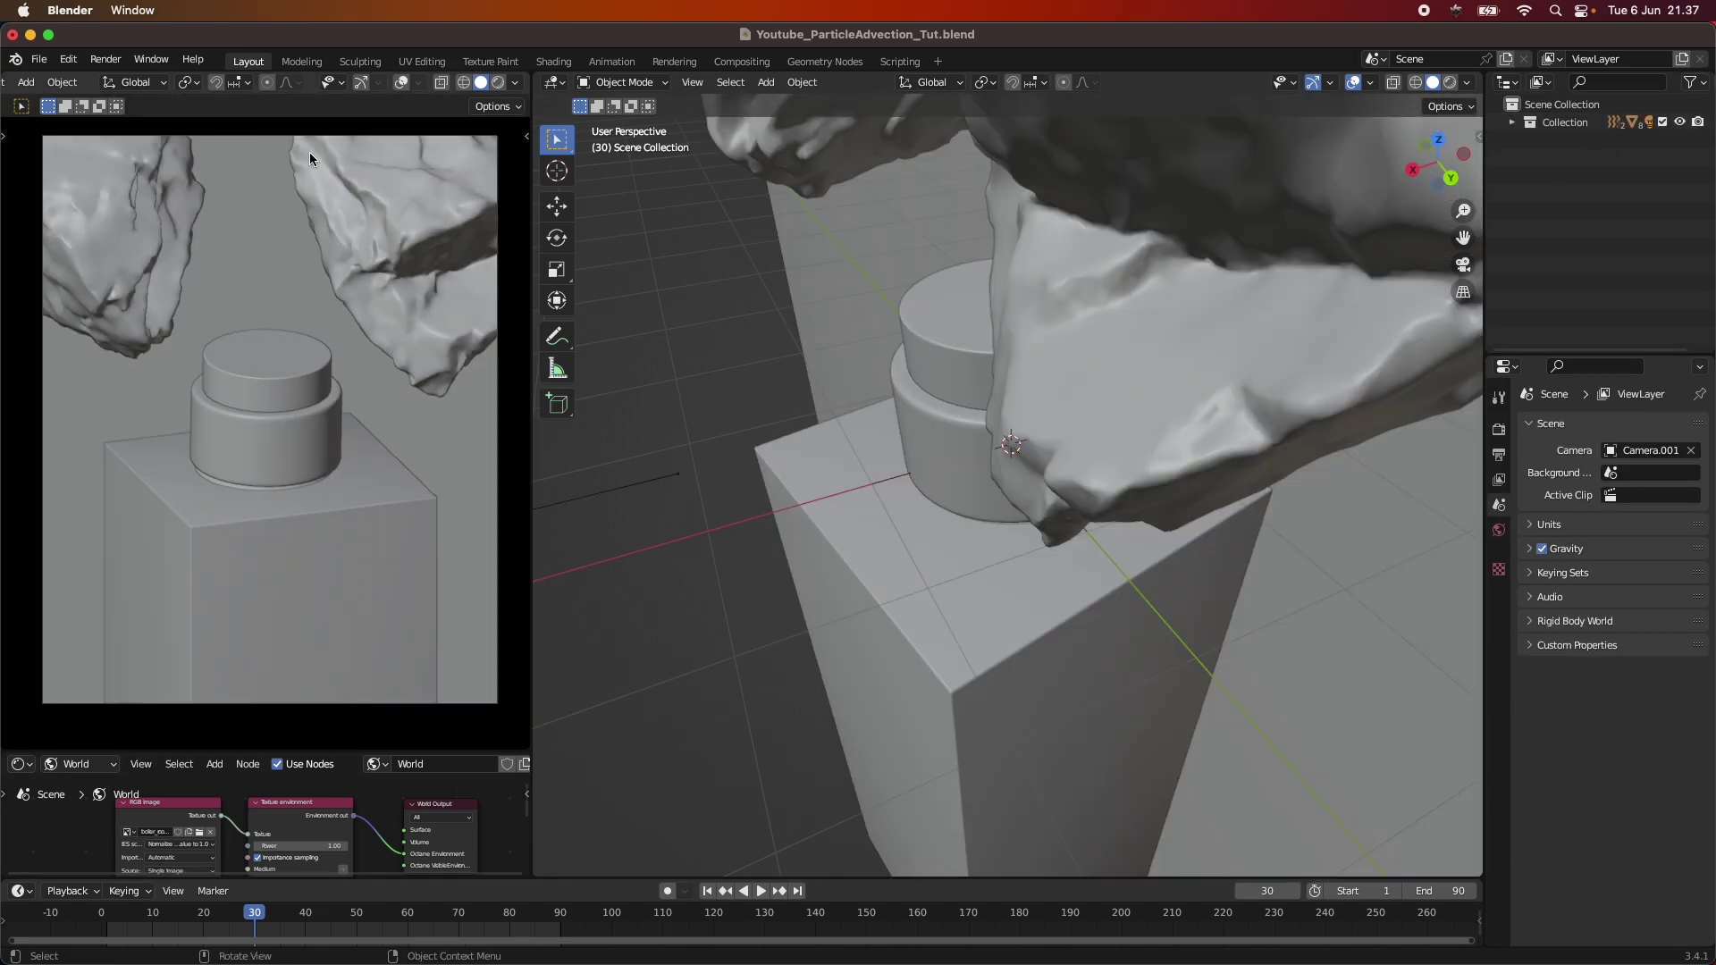
# Step: Show overlays, play the animation to frame 55, and preview the camera view rendered
pyautogui.click(401, 83)
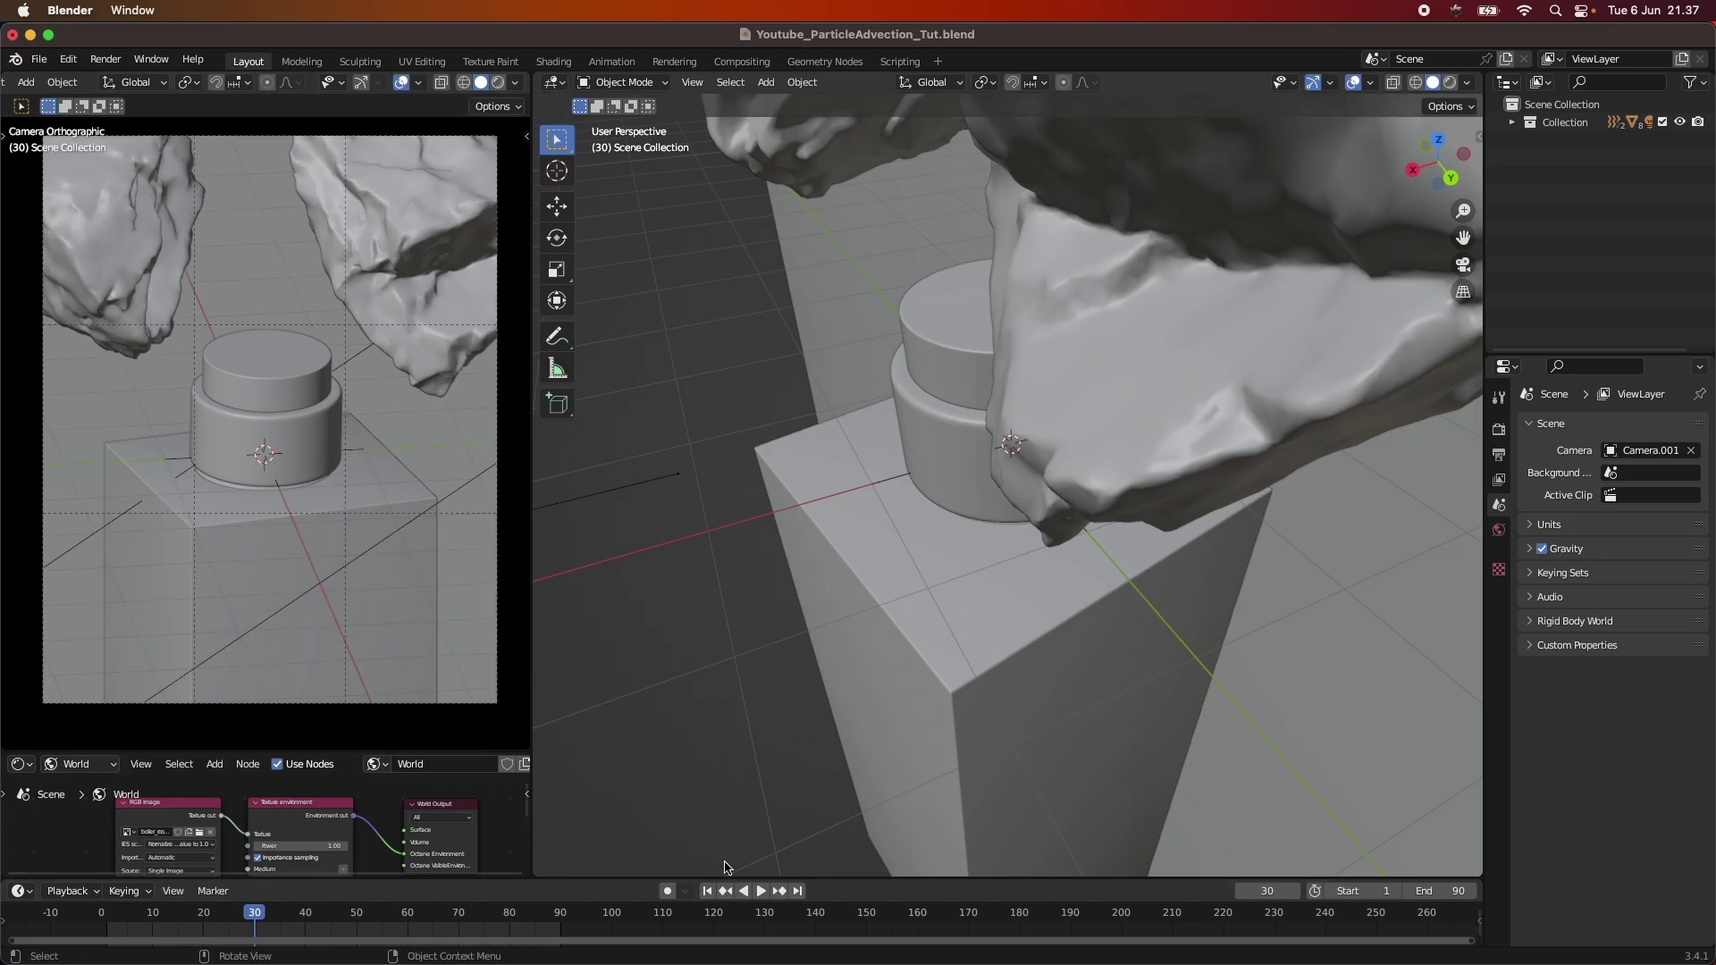
pyautogui.click(761, 891)
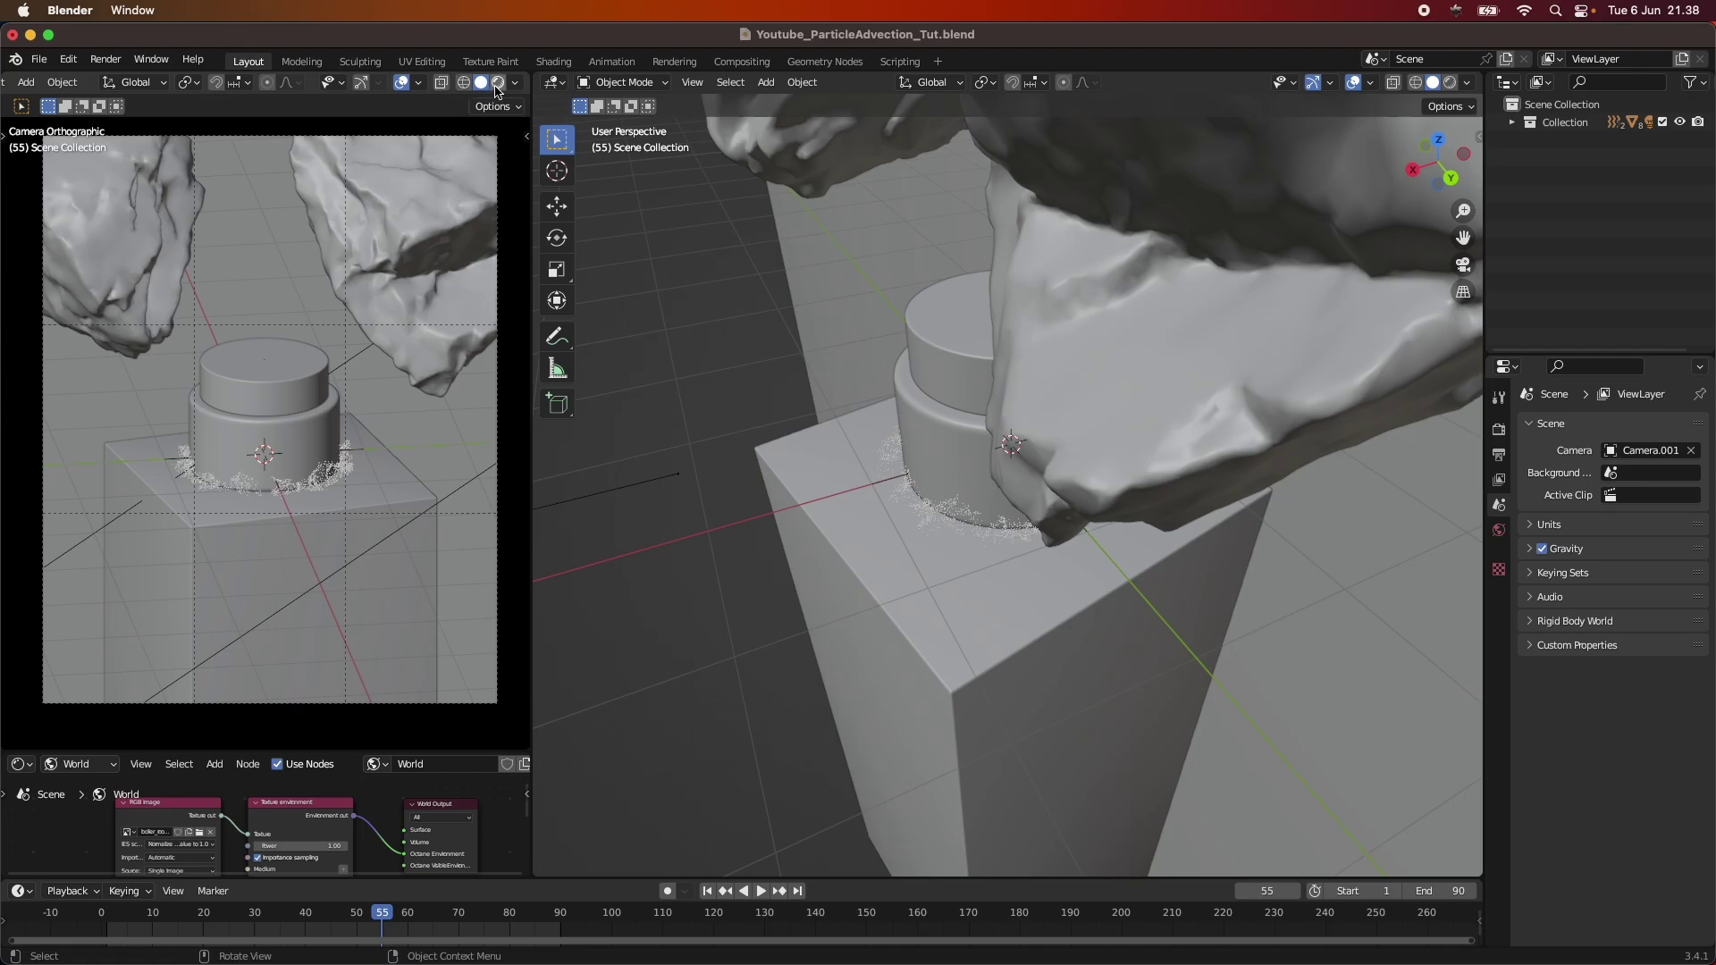
pyautogui.scroll(3, 303, 558)
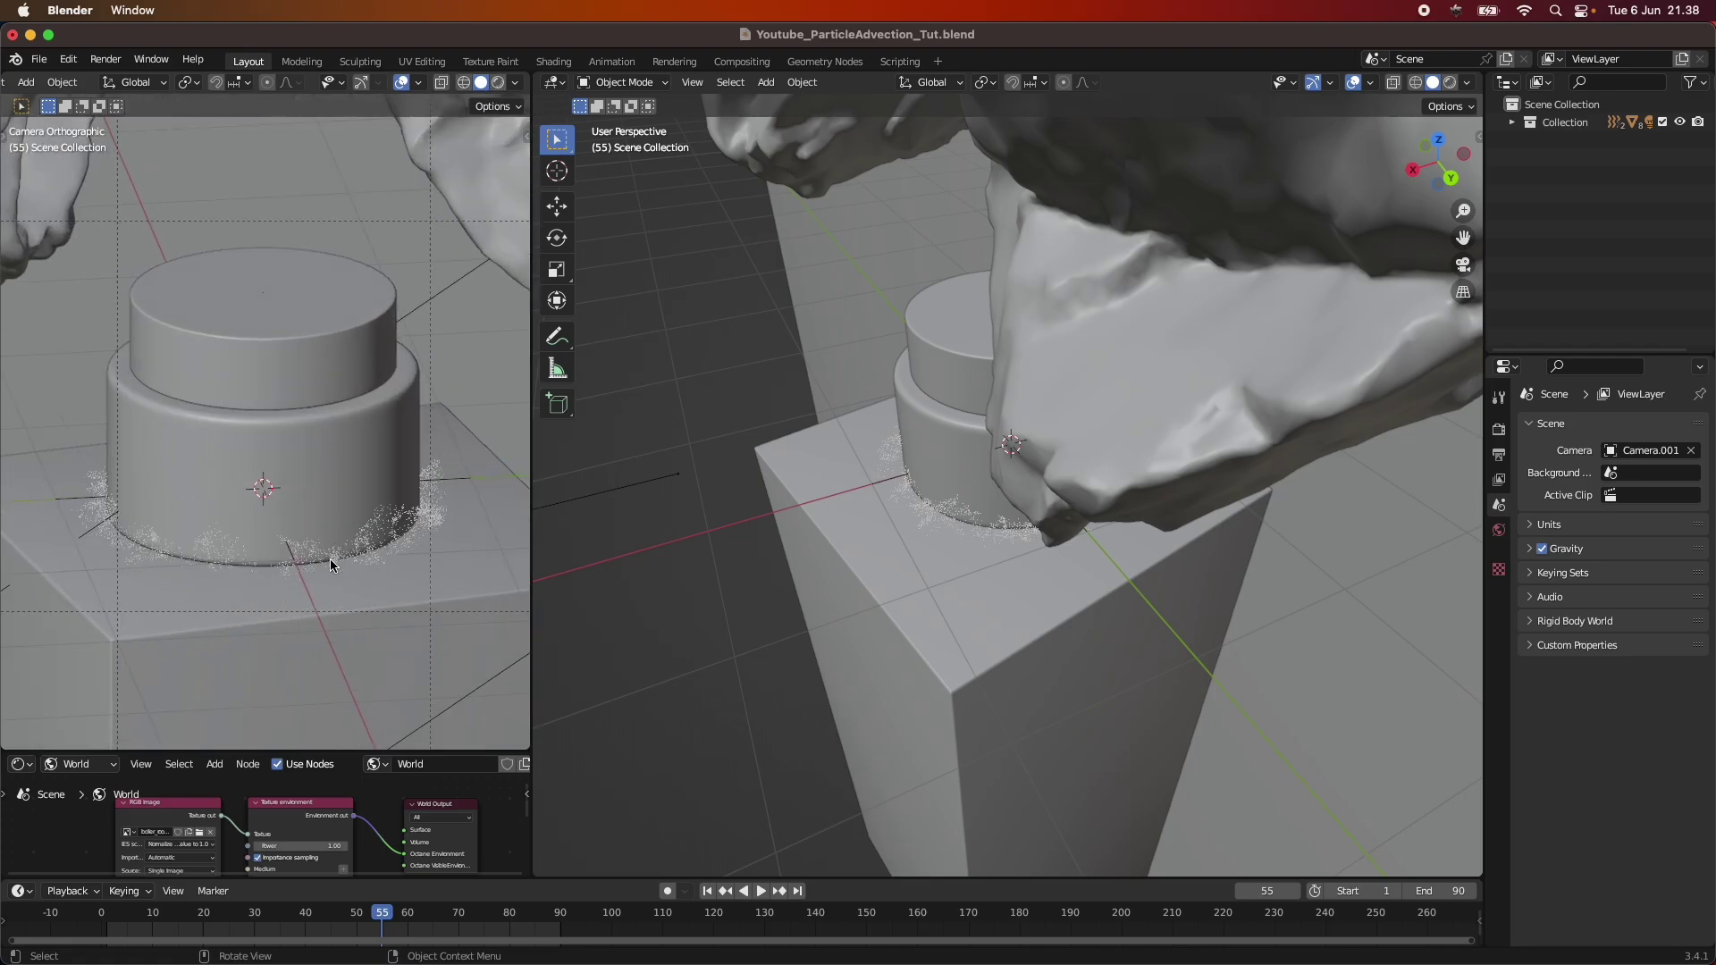
pyautogui.scroll(-3, 363, 587)
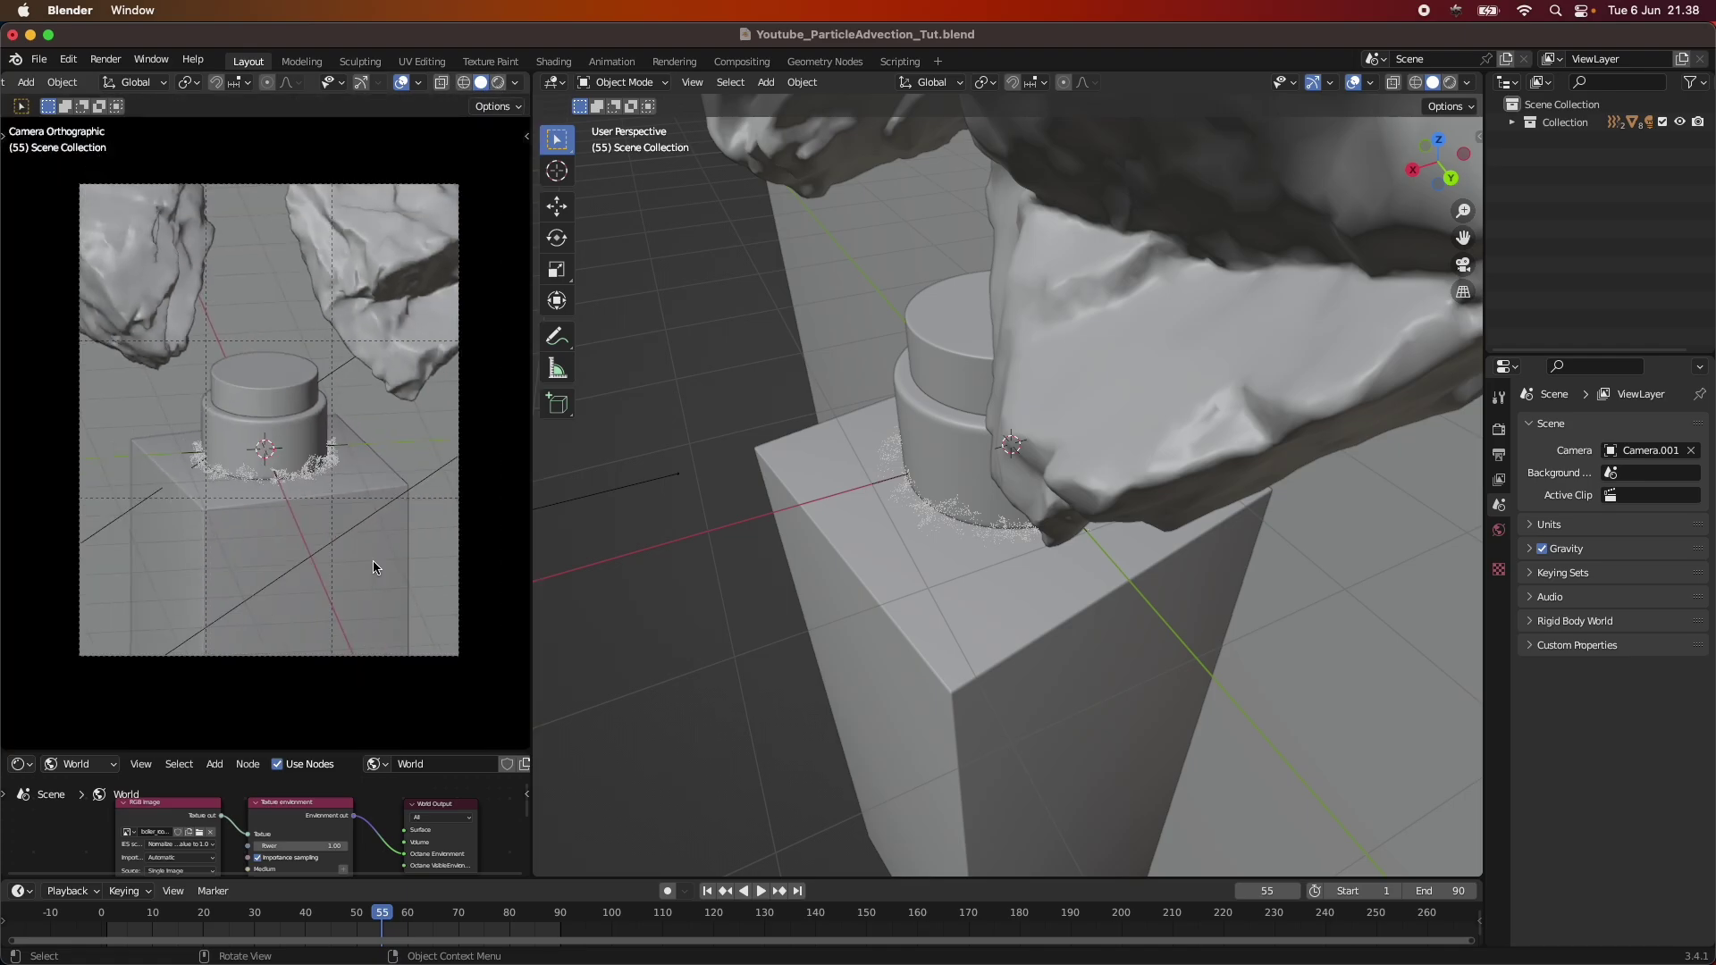
pyautogui.scroll(1, 382, 501)
pyautogui.scroll(-1, 352, 441)
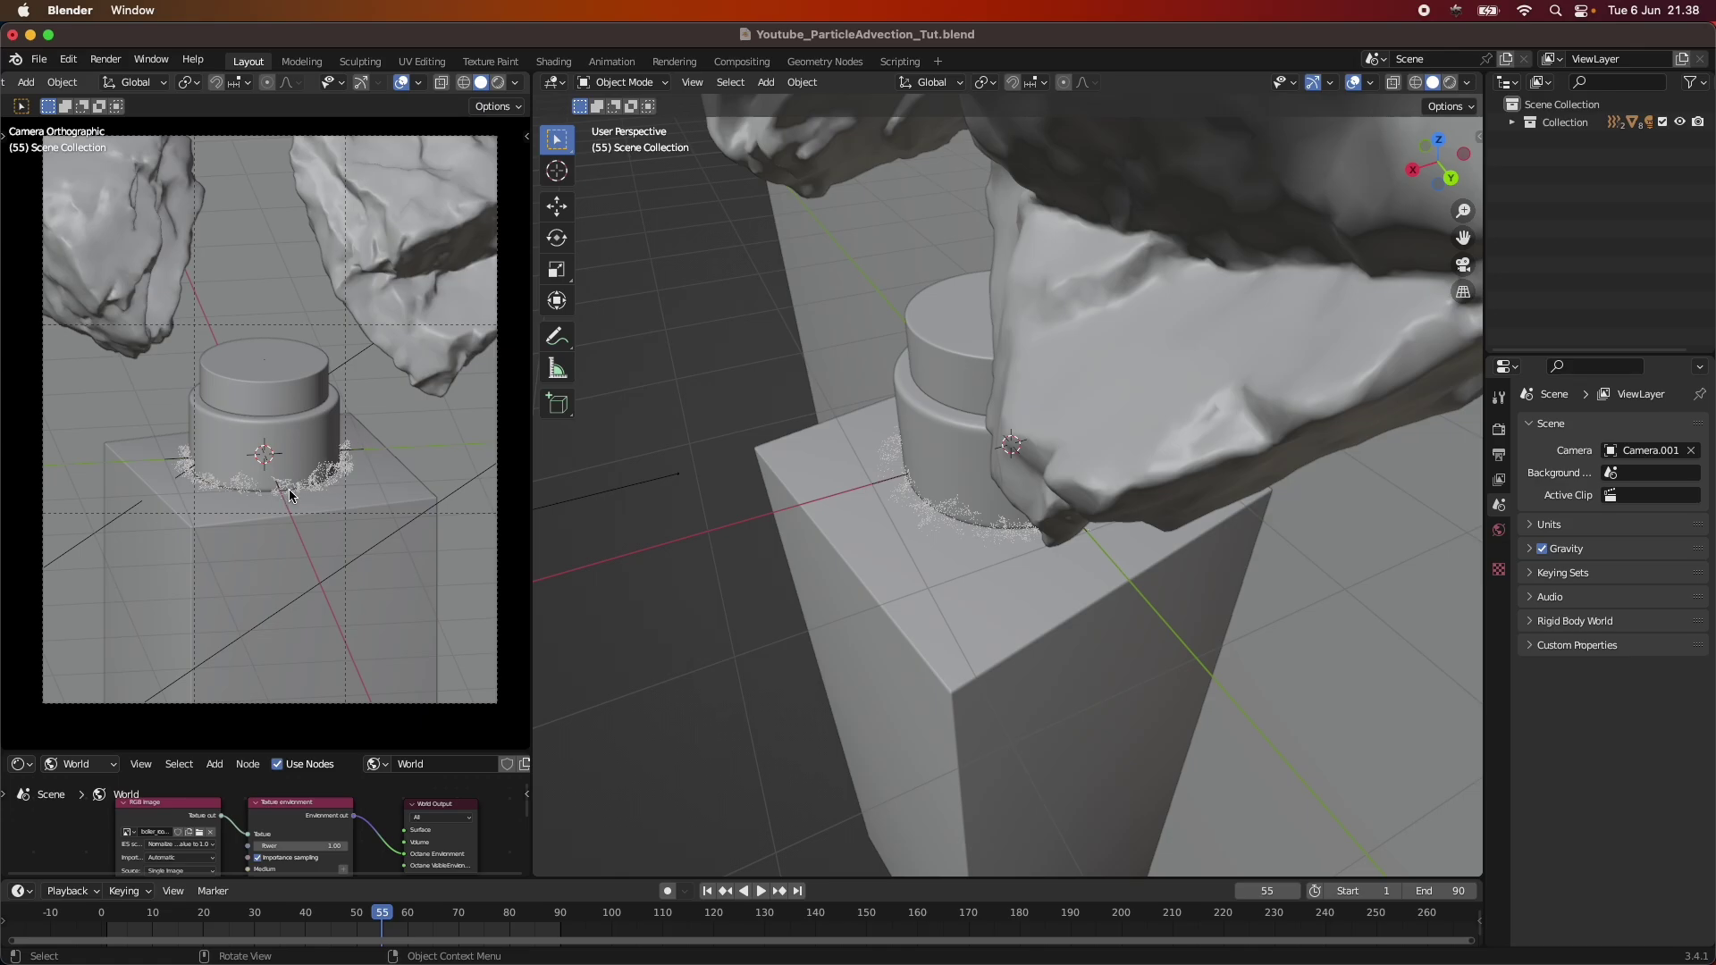
pyautogui.click(497, 81)
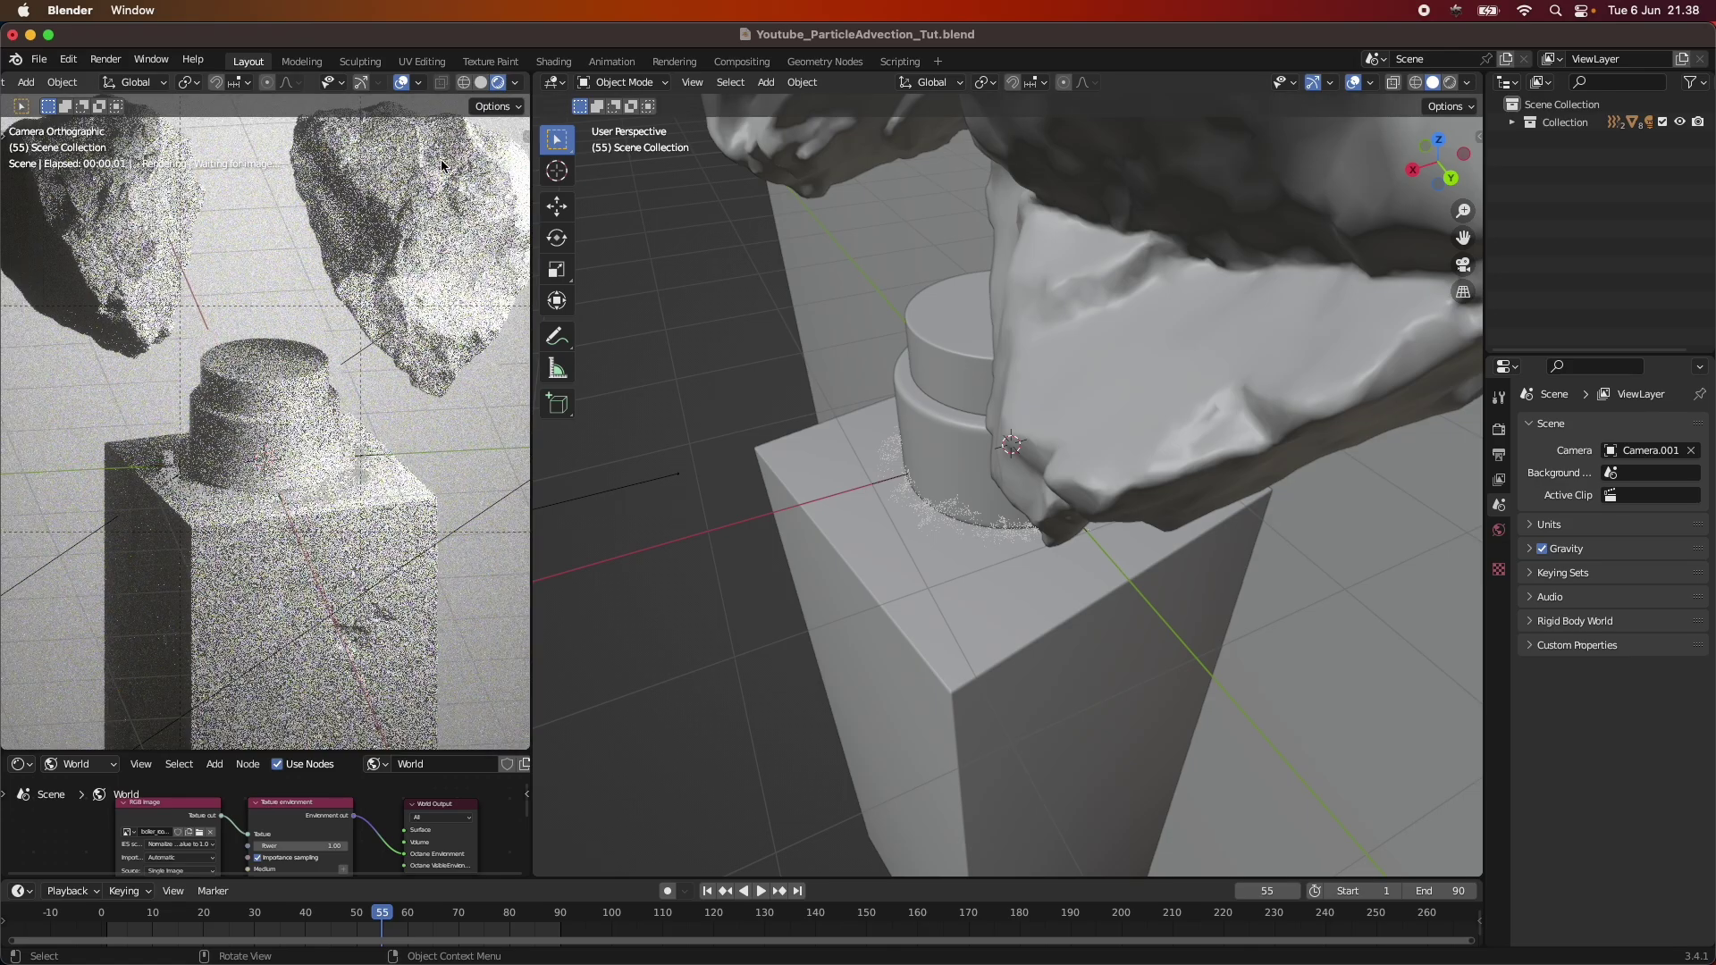
pyautogui.press('z')
pyautogui.scroll(-1, 438, 488)
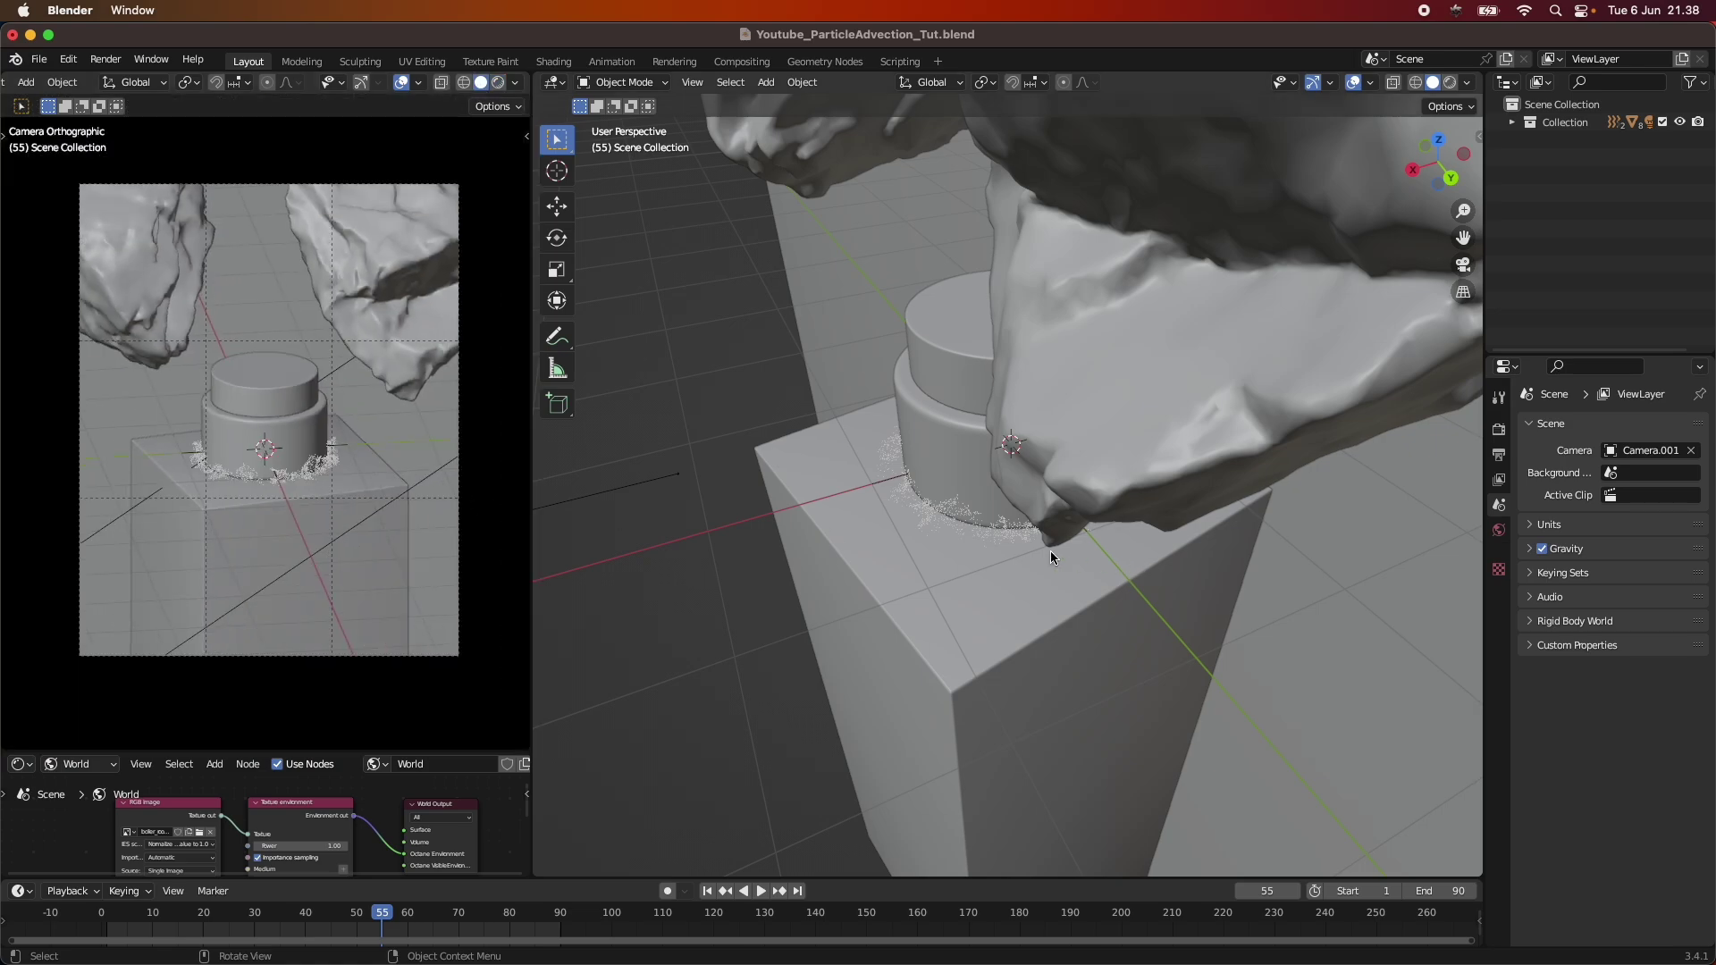
# Step: Render the camera view again without overlays, save the file, and select Circle.001
pyautogui.click(1511, 123)
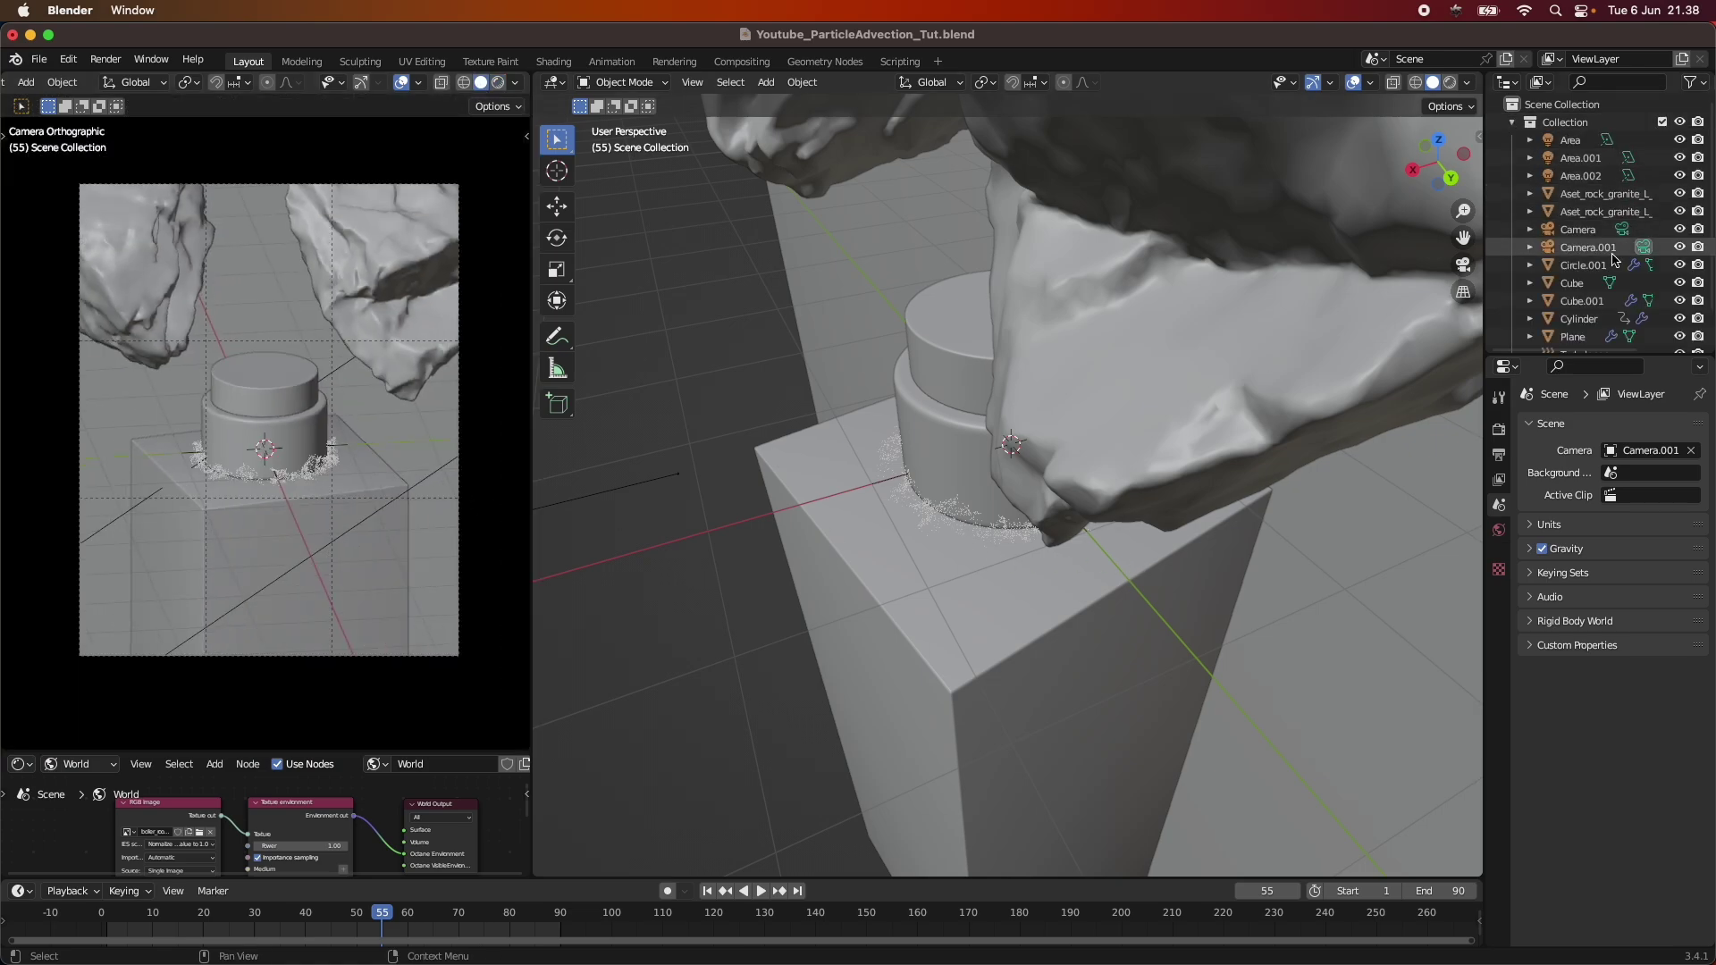
pyautogui.click(362, 85)
pyautogui.click(498, 82)
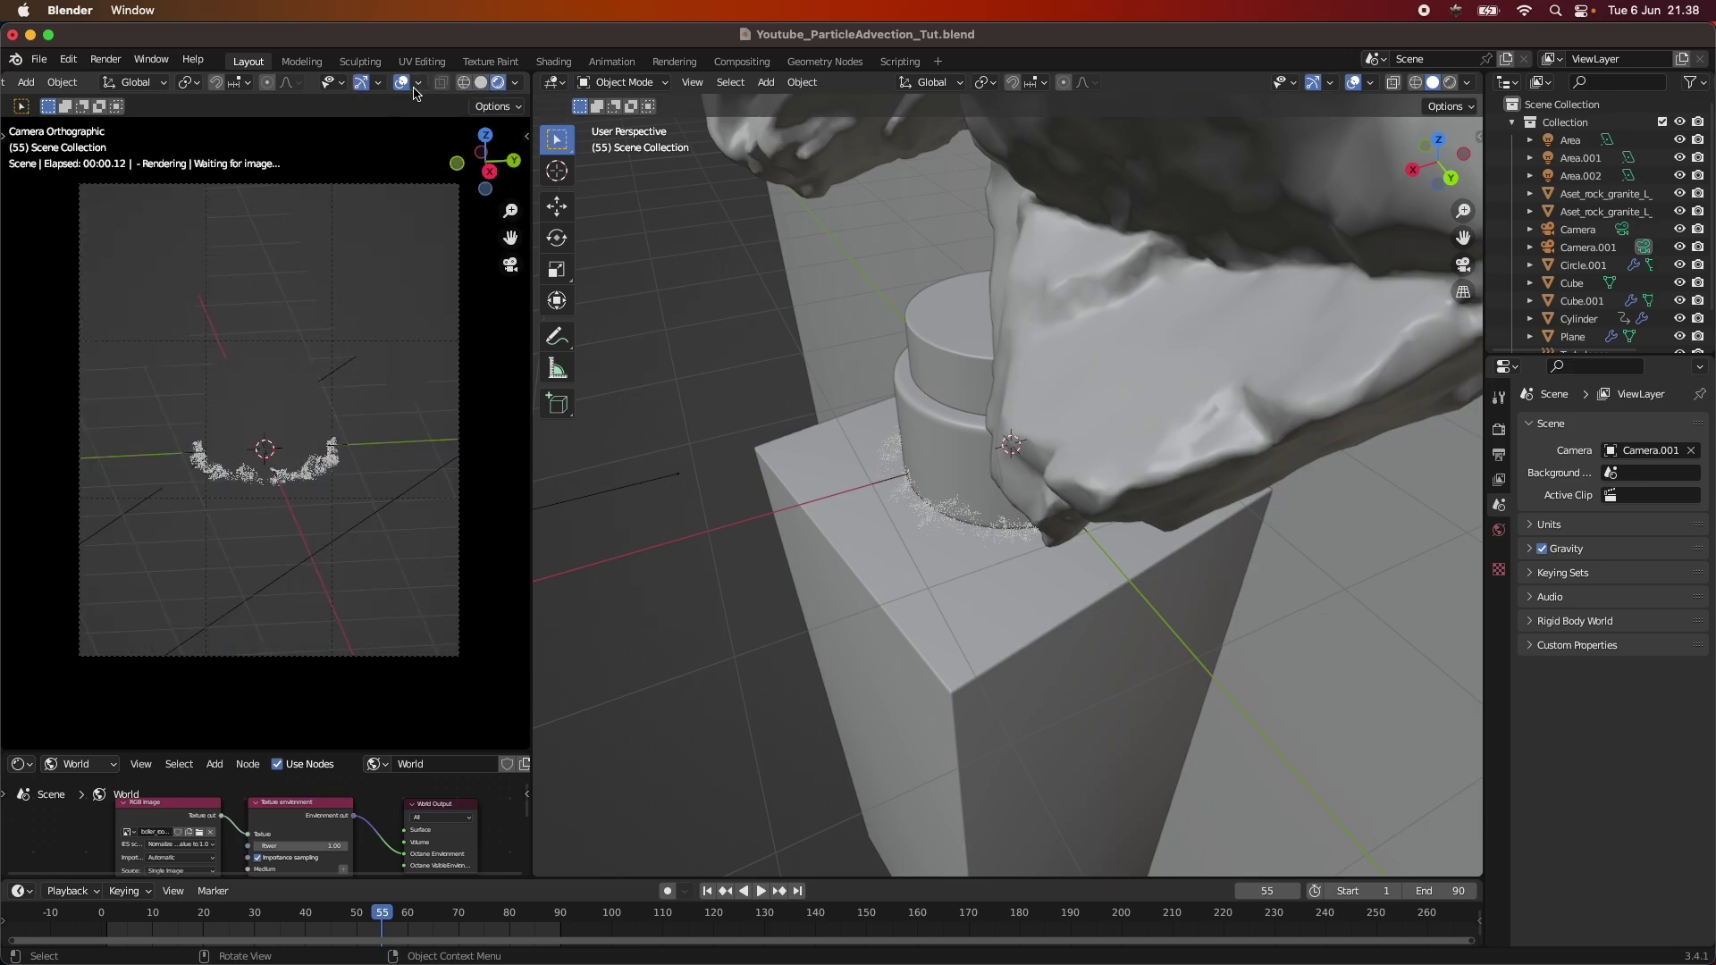
pyautogui.click(403, 85)
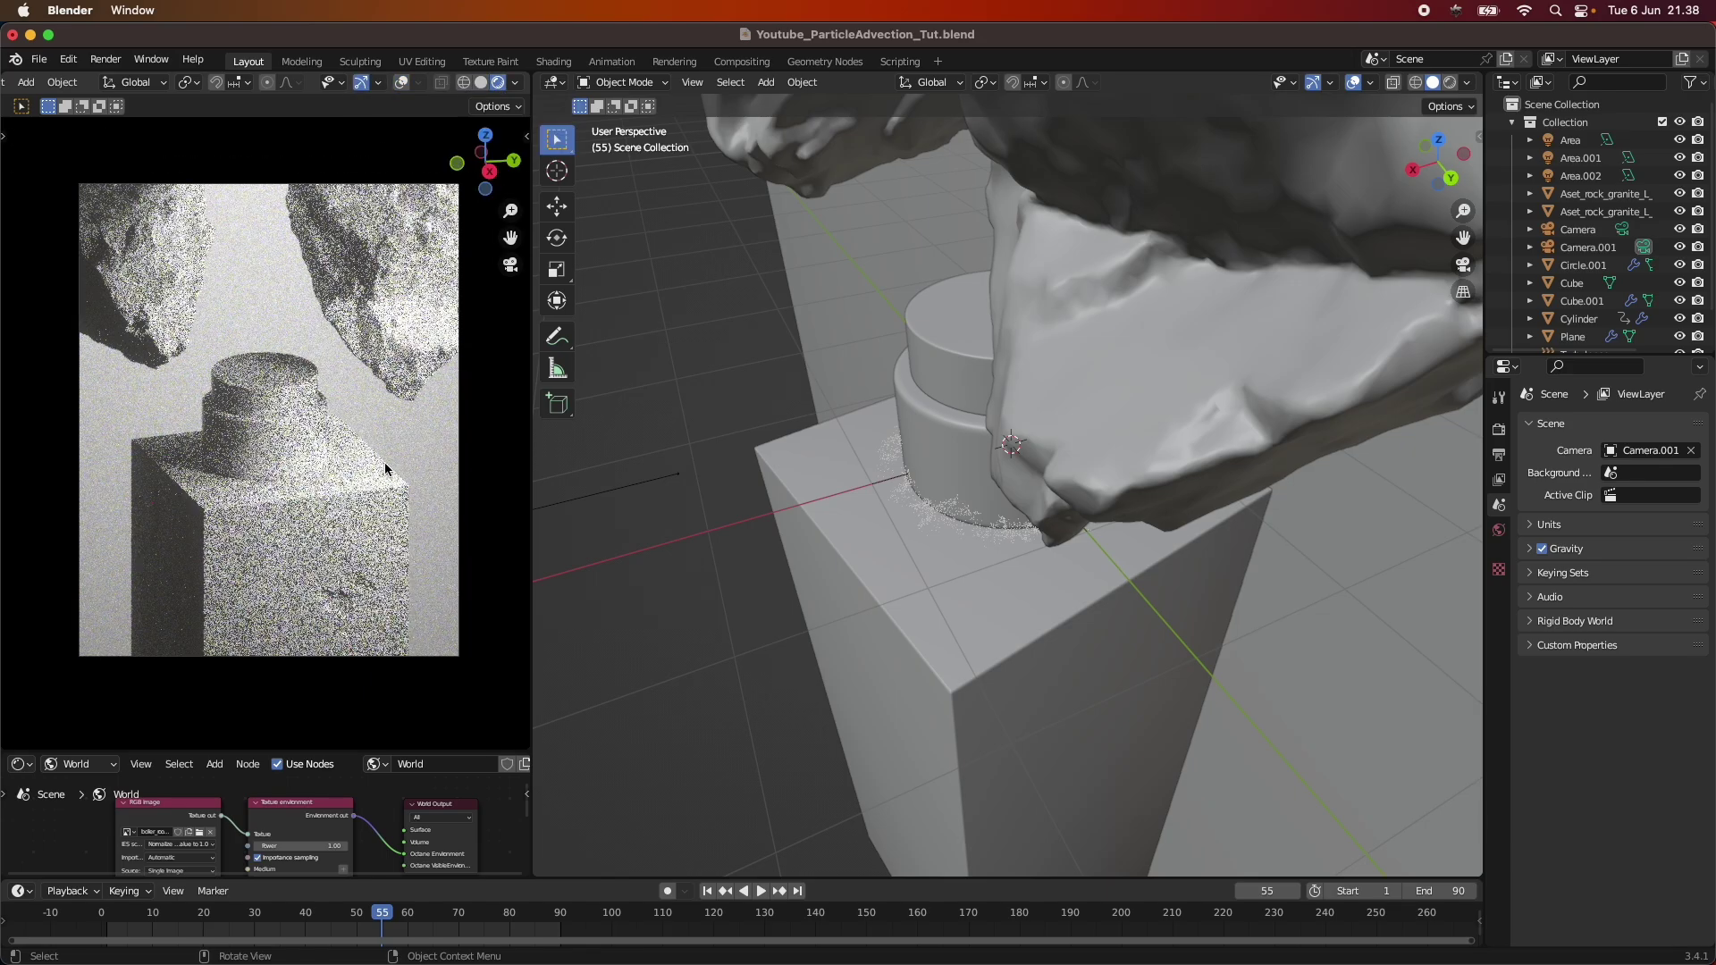
pyautogui.press('super+s')
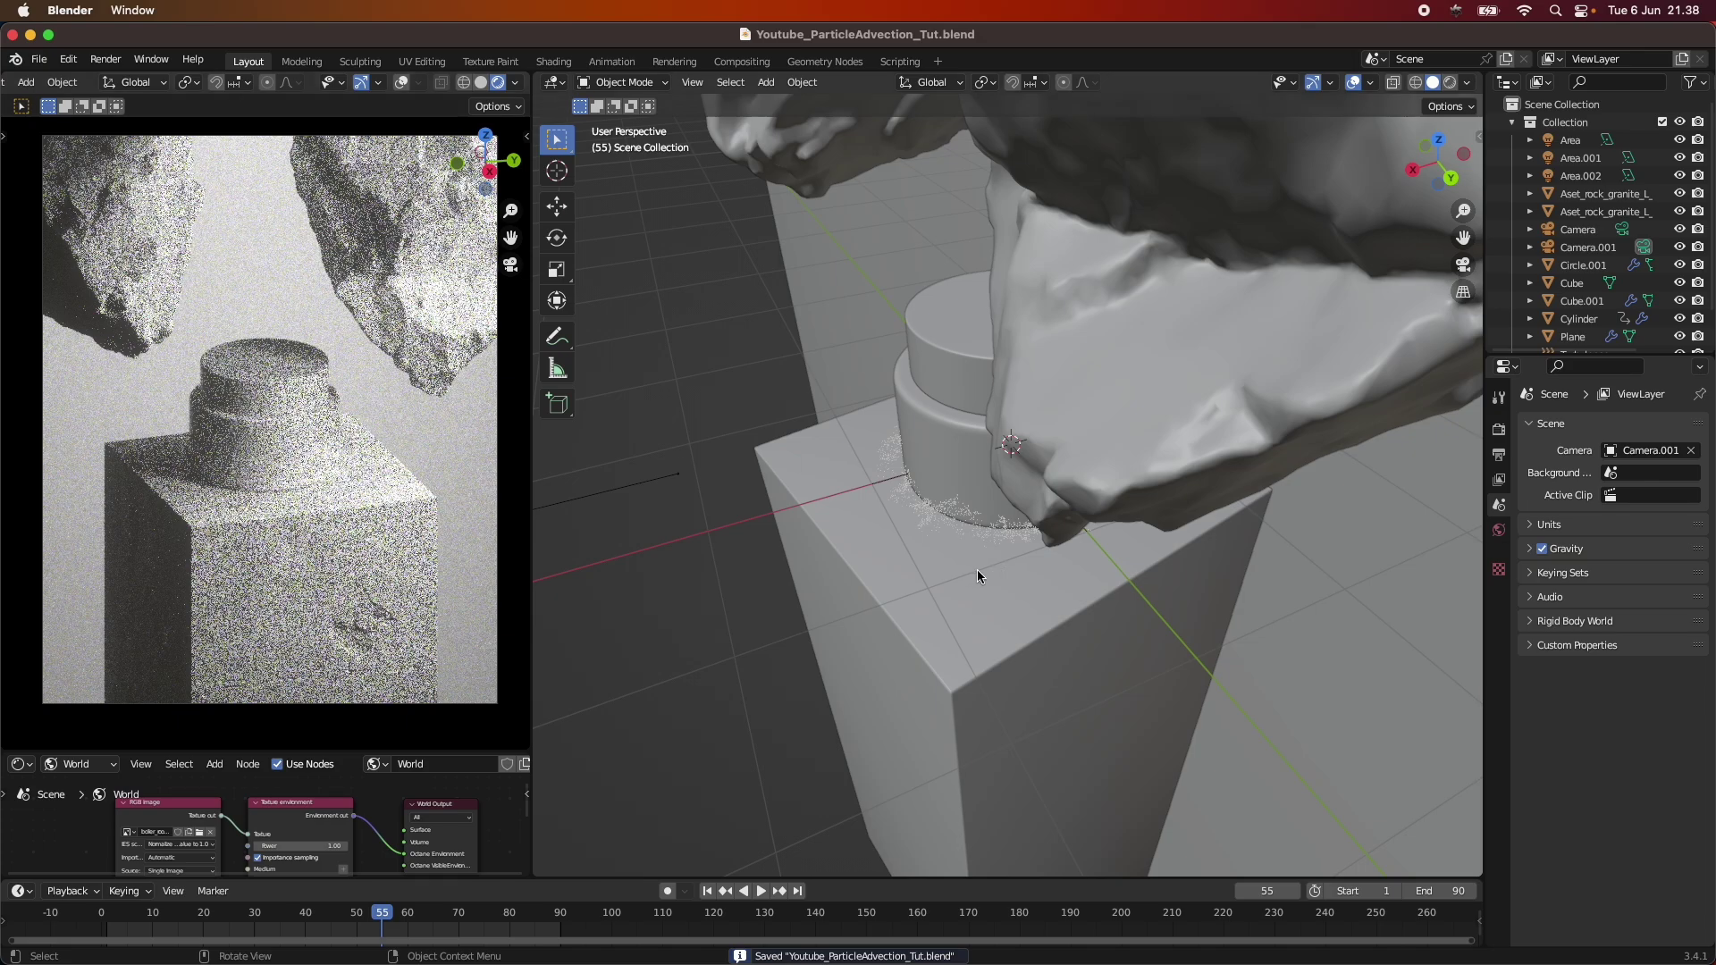
pyautogui.moveTo(988, 567); pyautogui.dragTo(1019, 494, button='middle')
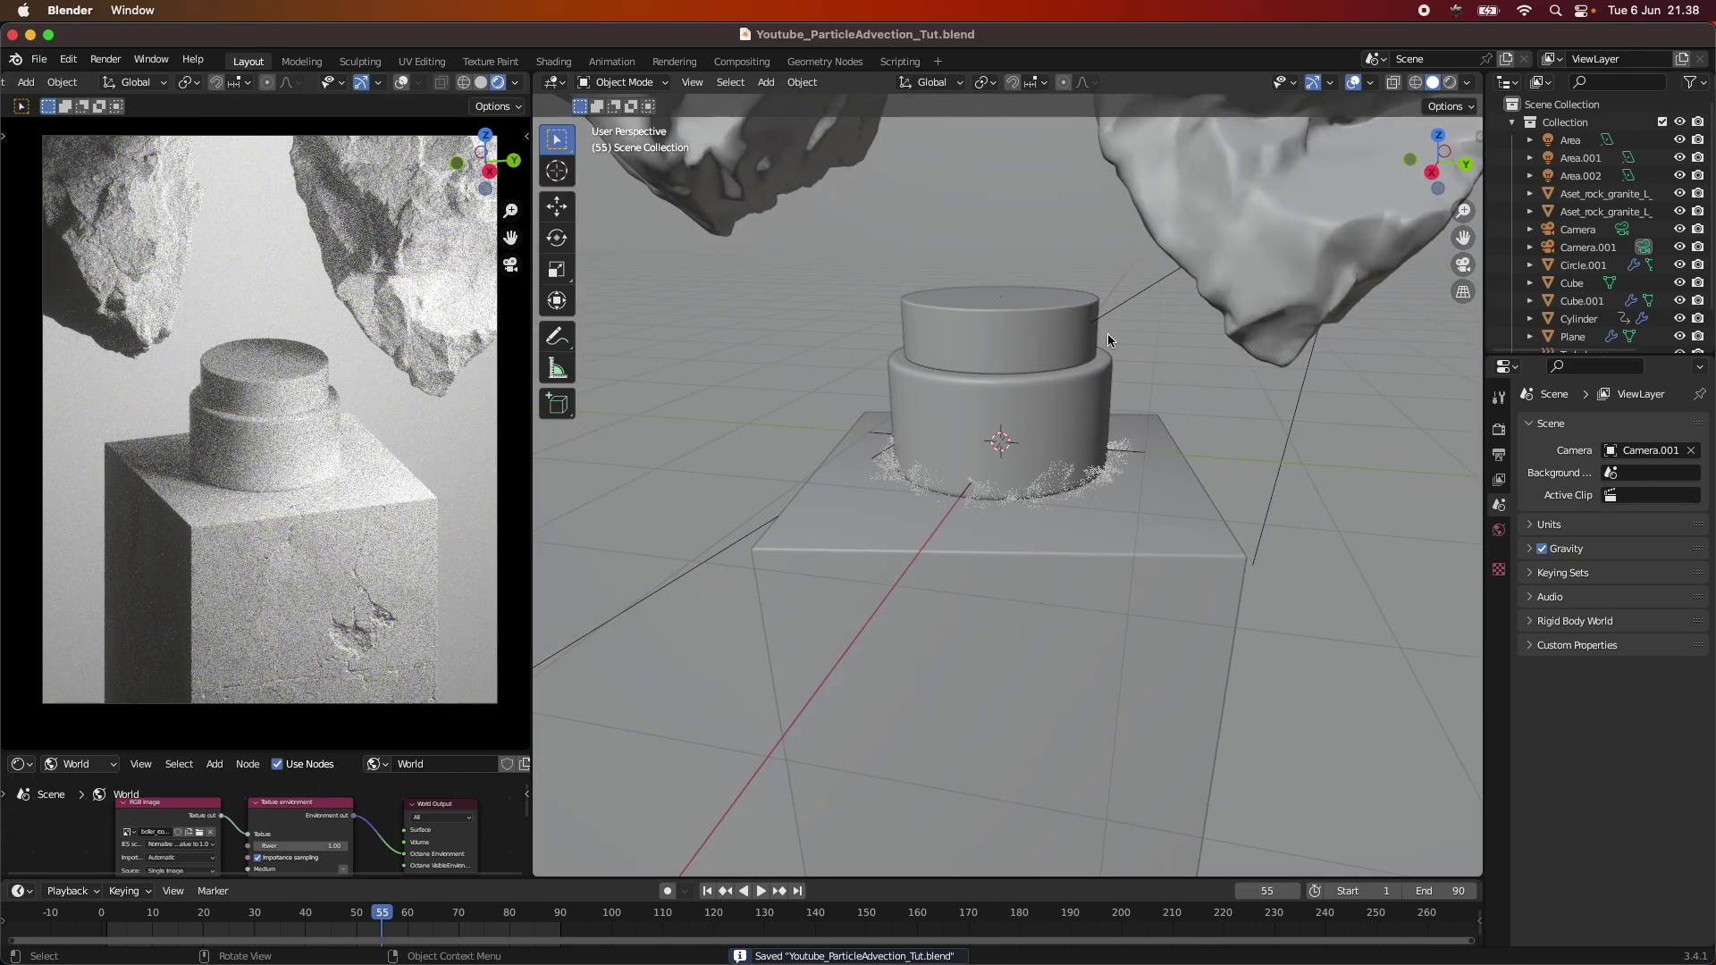
pyautogui.click(1583, 266)
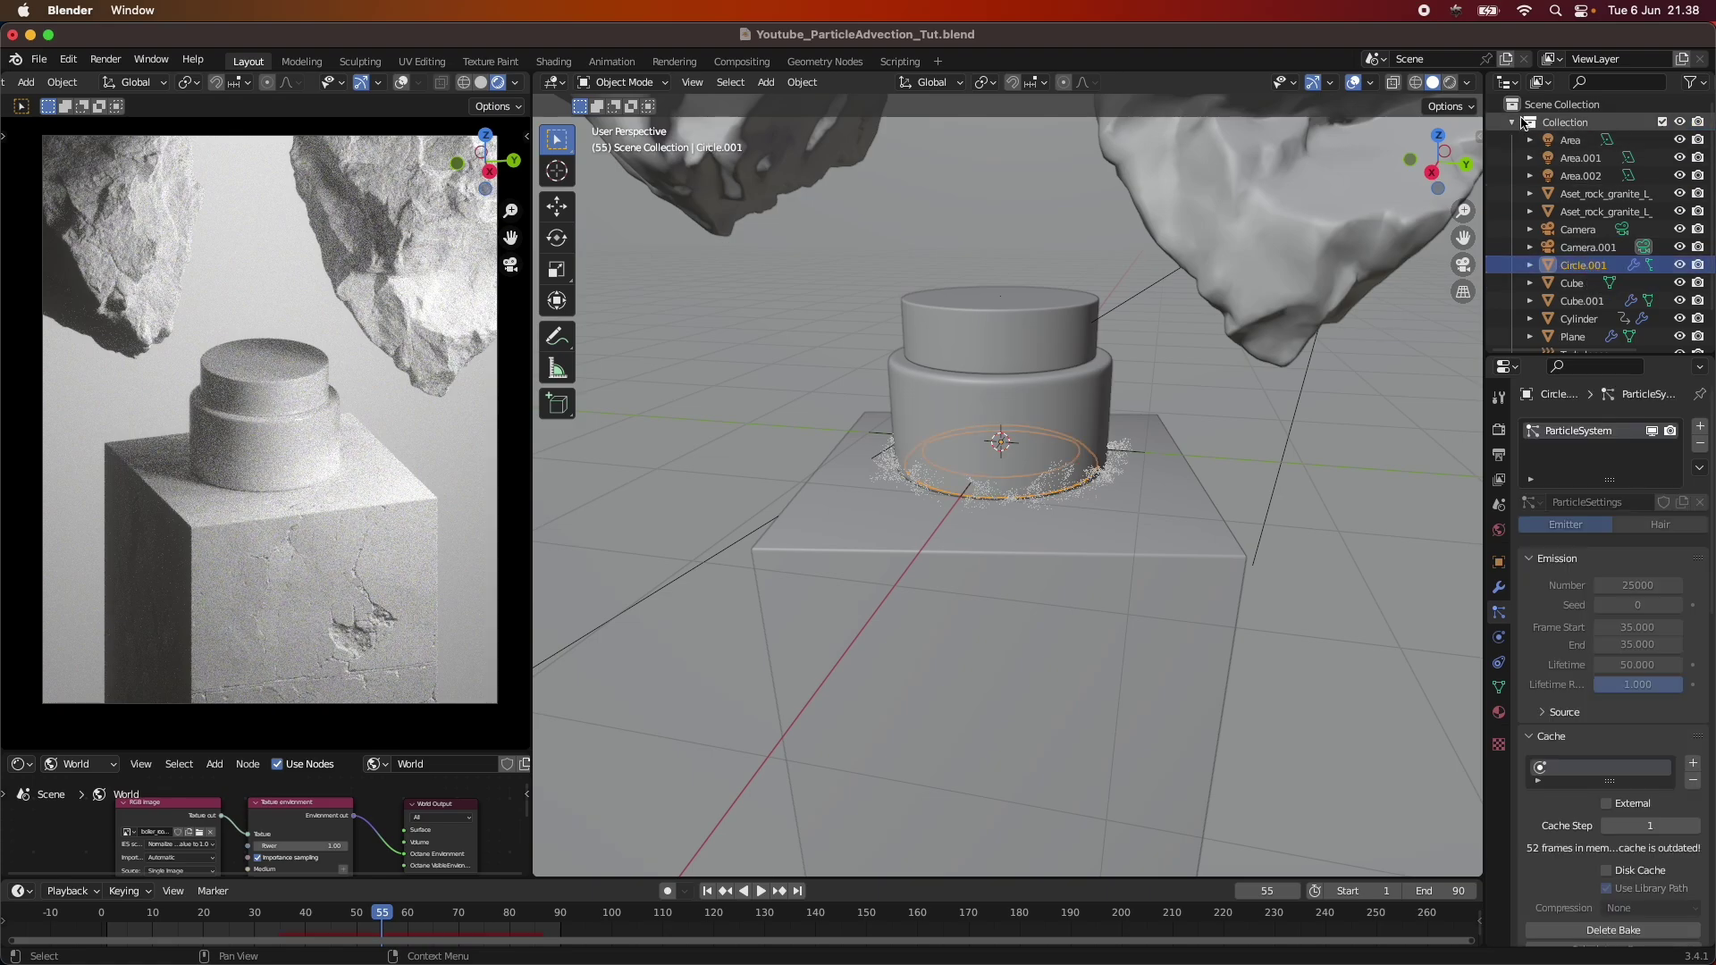
# Step: Review Circle.001's Velocity and Render panels: Normal 0.75 m/s, Z -0.5 m/s, Cube instances at scale 0.007
pyautogui.click(1512, 123)
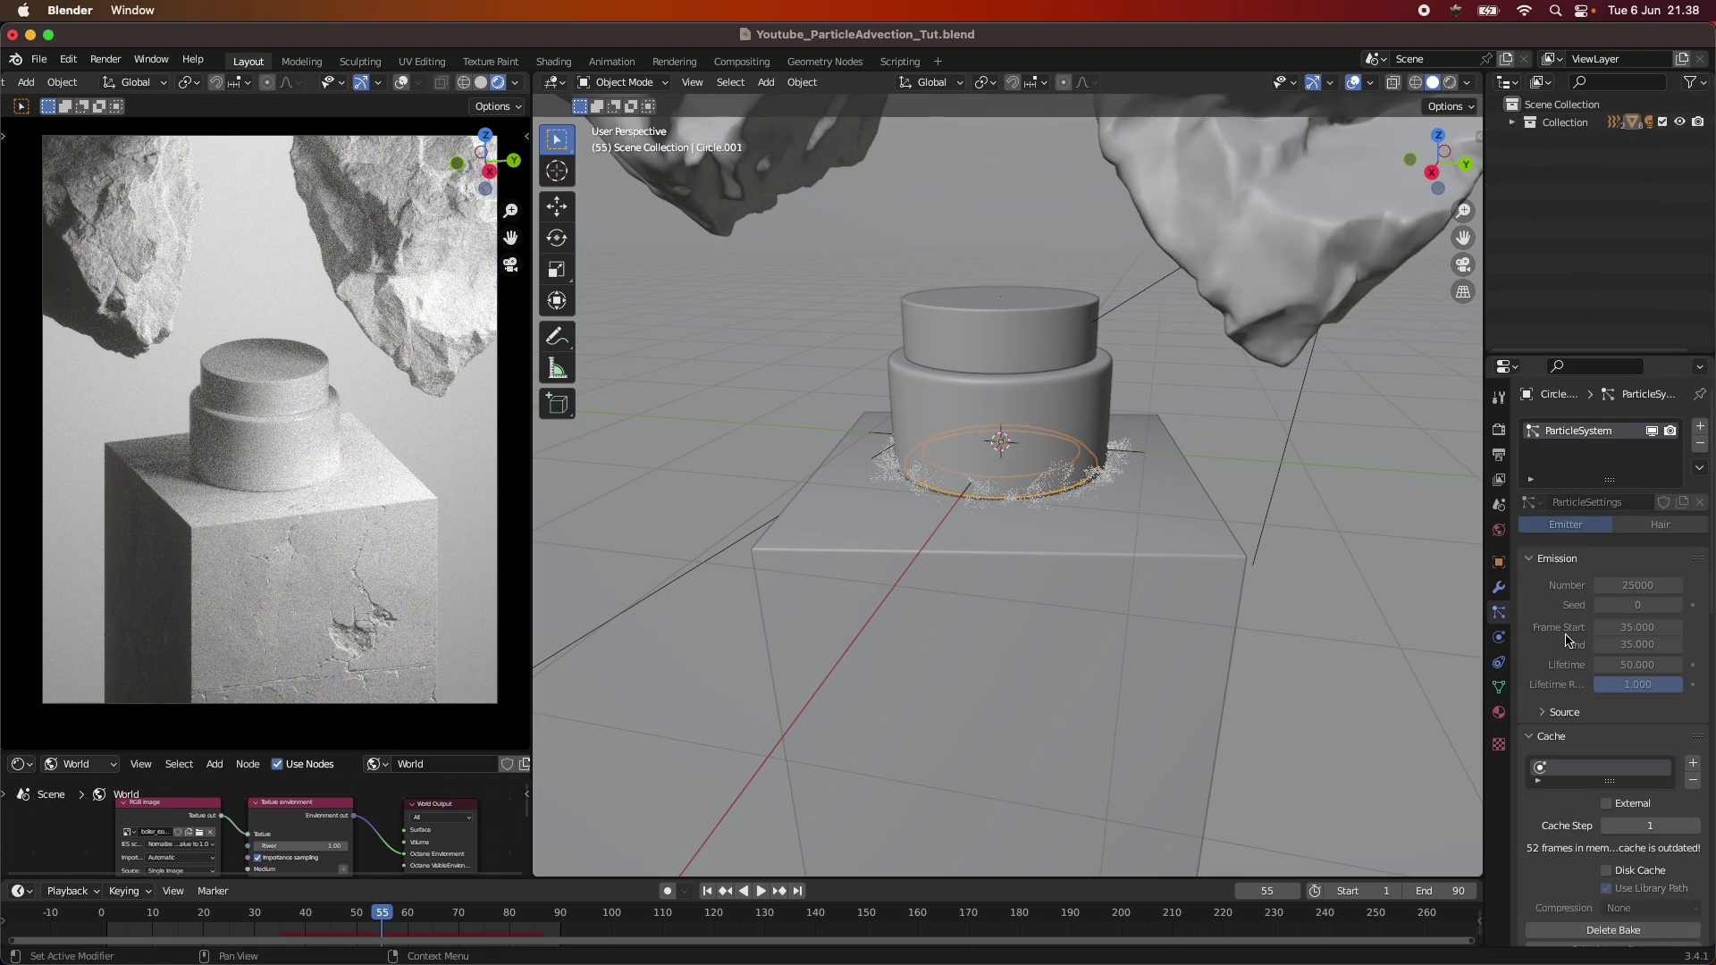
pyautogui.scroll(-1, 1582, 675)
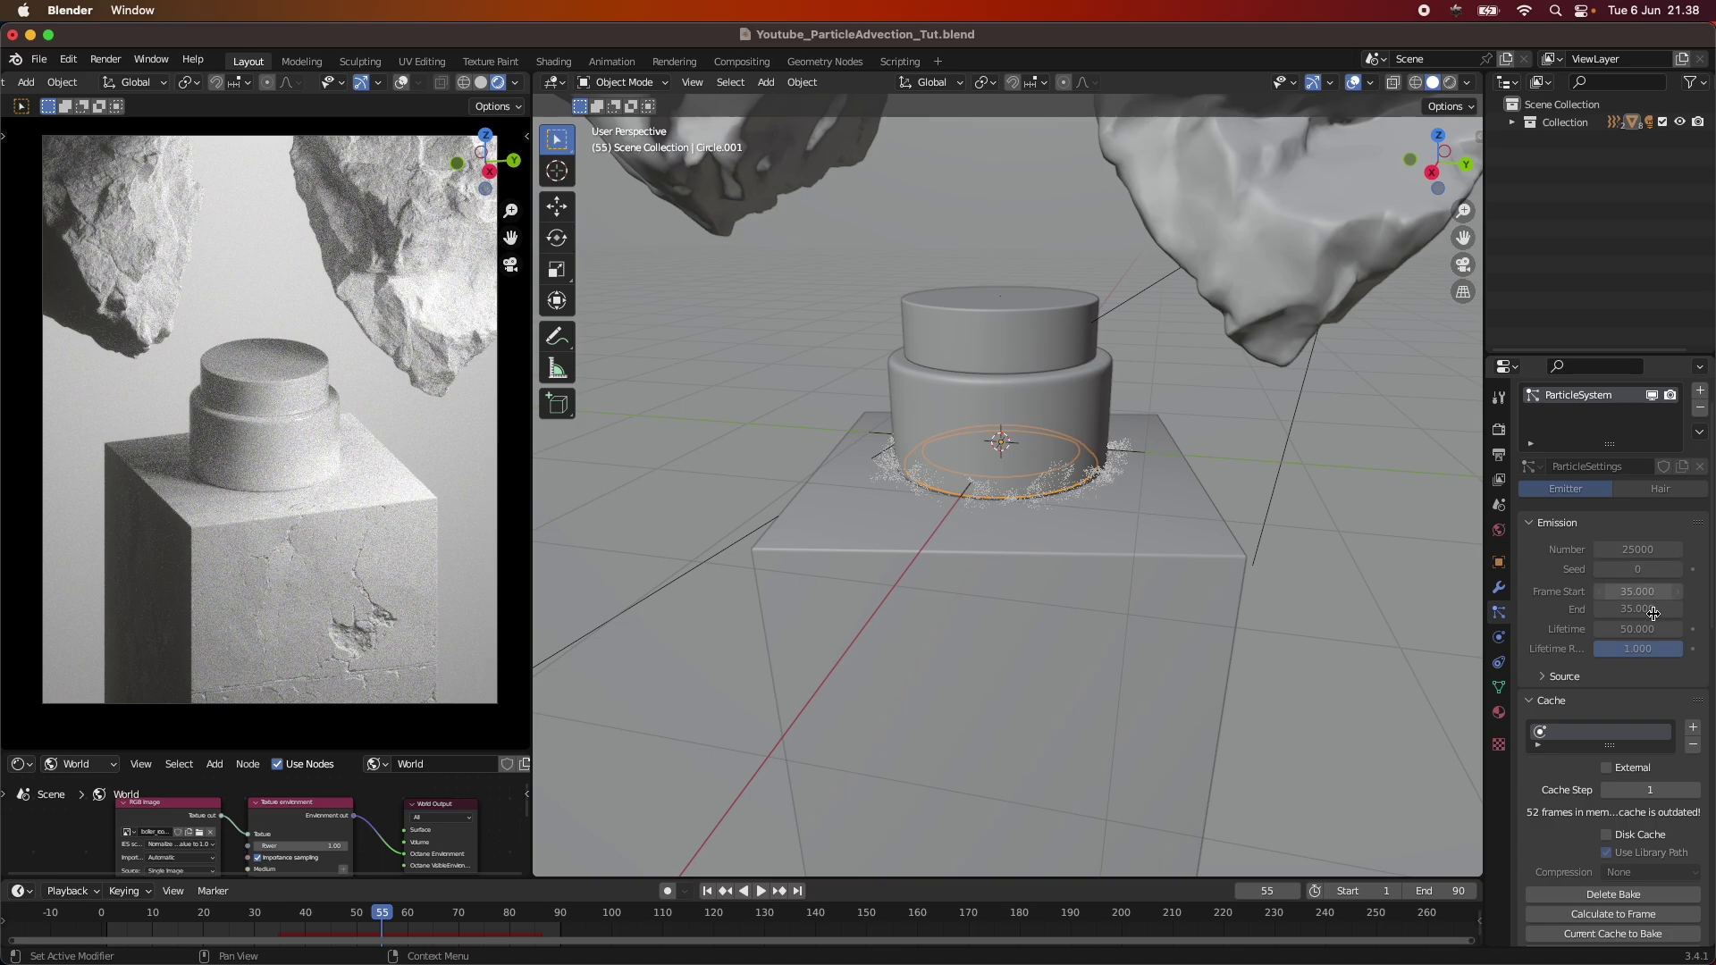
pyautogui.scroll(-4, 1636, 679)
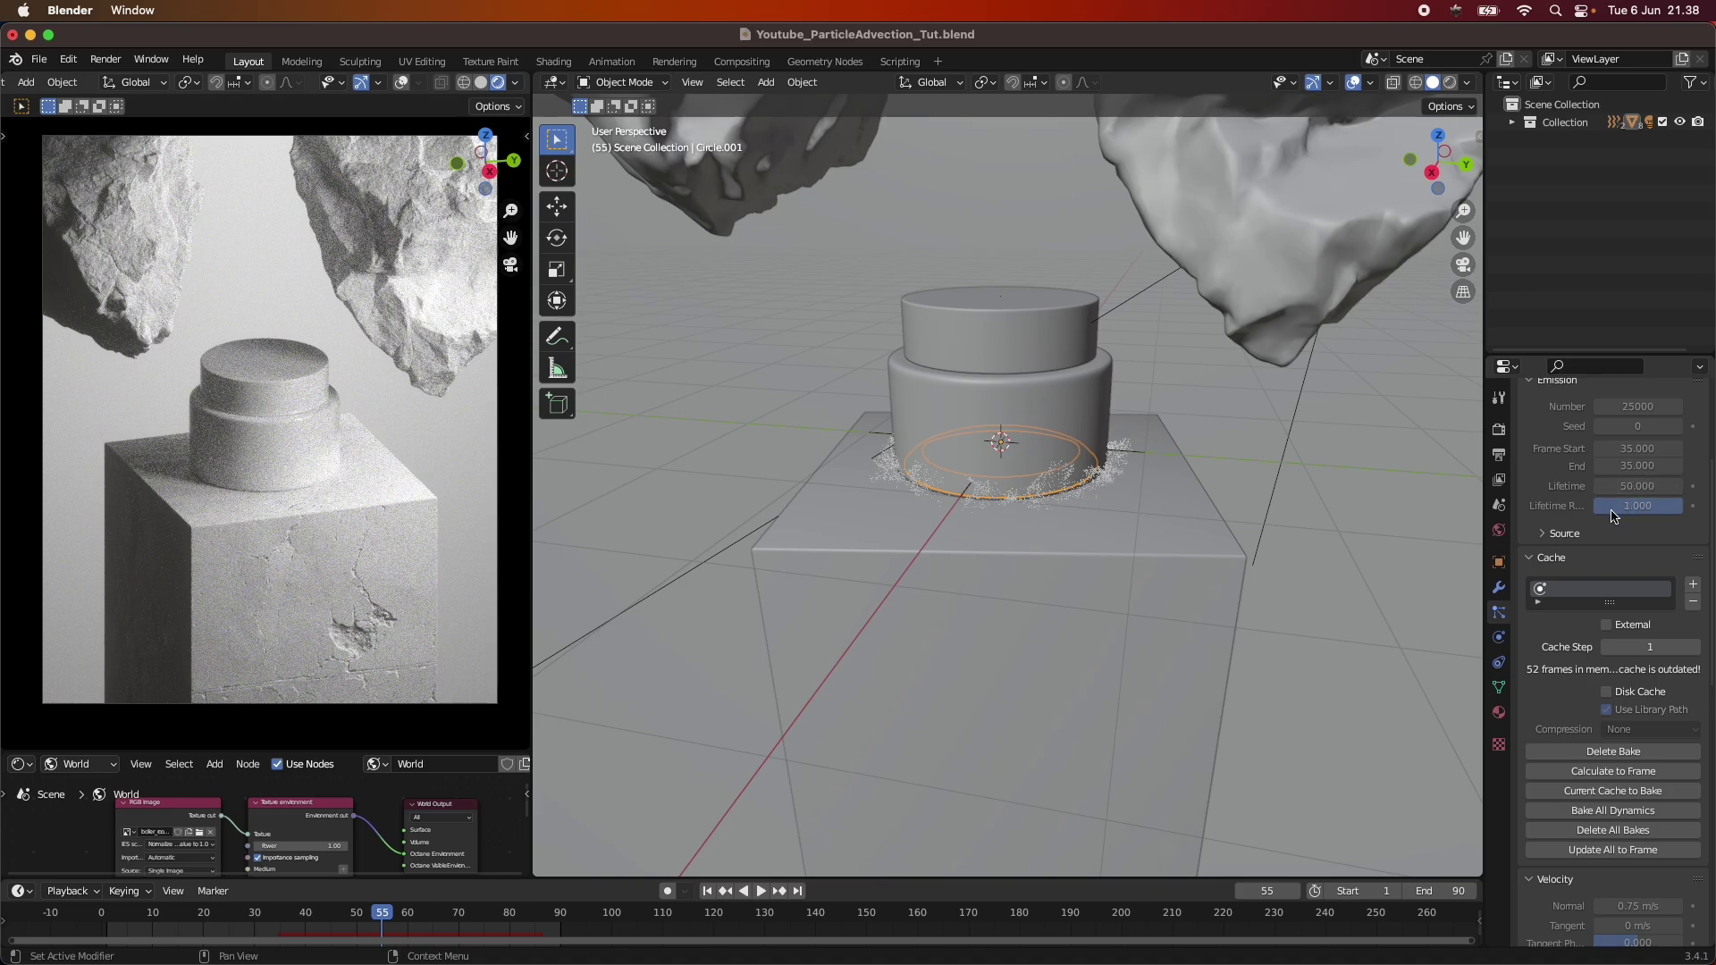
pyautogui.scroll(5, 1603, 571)
pyautogui.click(1538, 559)
pyautogui.scroll(-3, 1567, 661)
pyautogui.click(1533, 478)
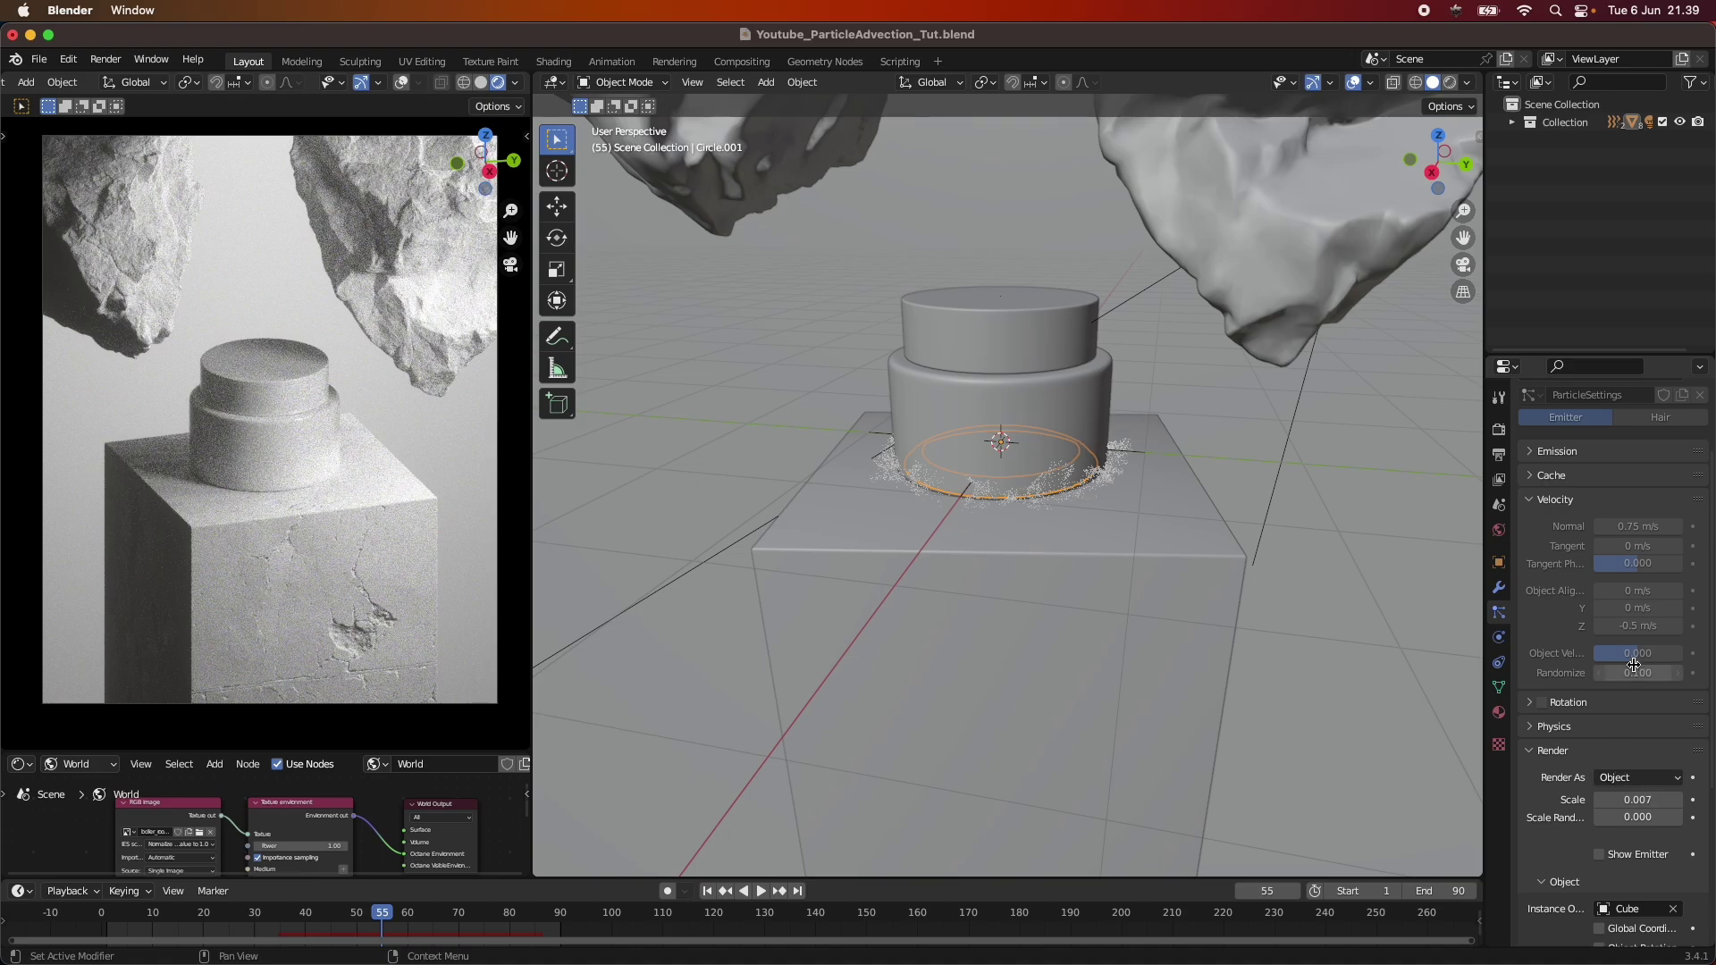
# Step: Scroll through Circle.001's particle settings and review its Field Weights
pyautogui.scroll(-3, 1609, 784)
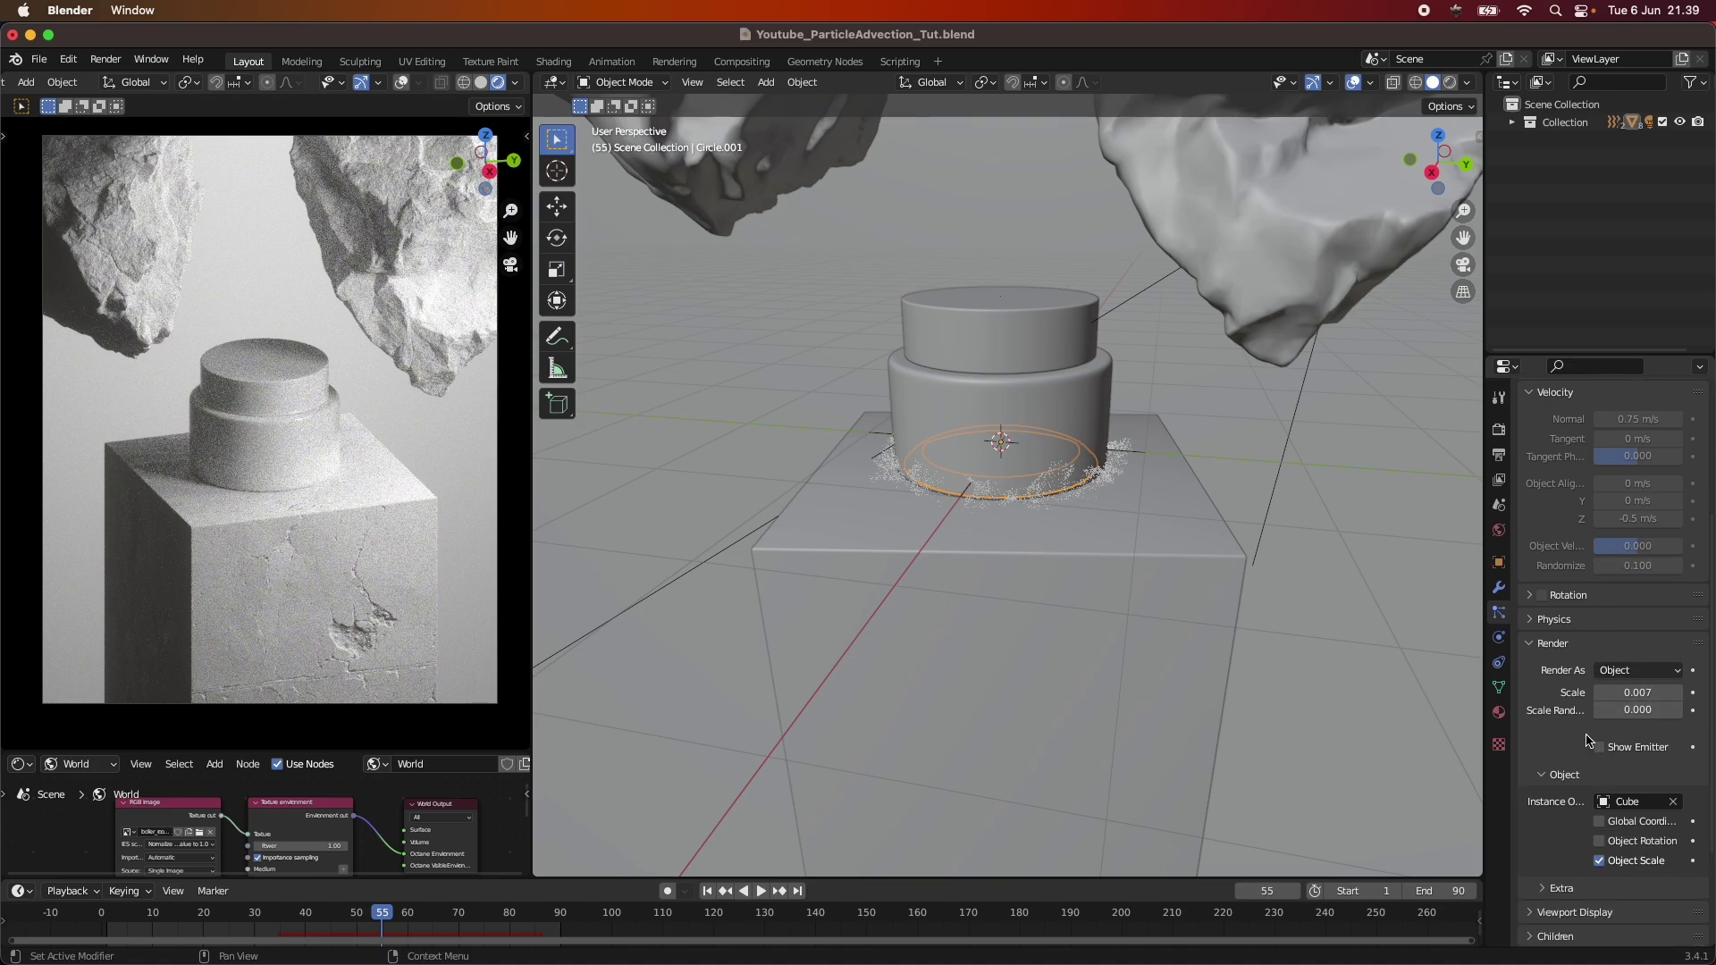
pyautogui.scroll(-3, 1609, 679)
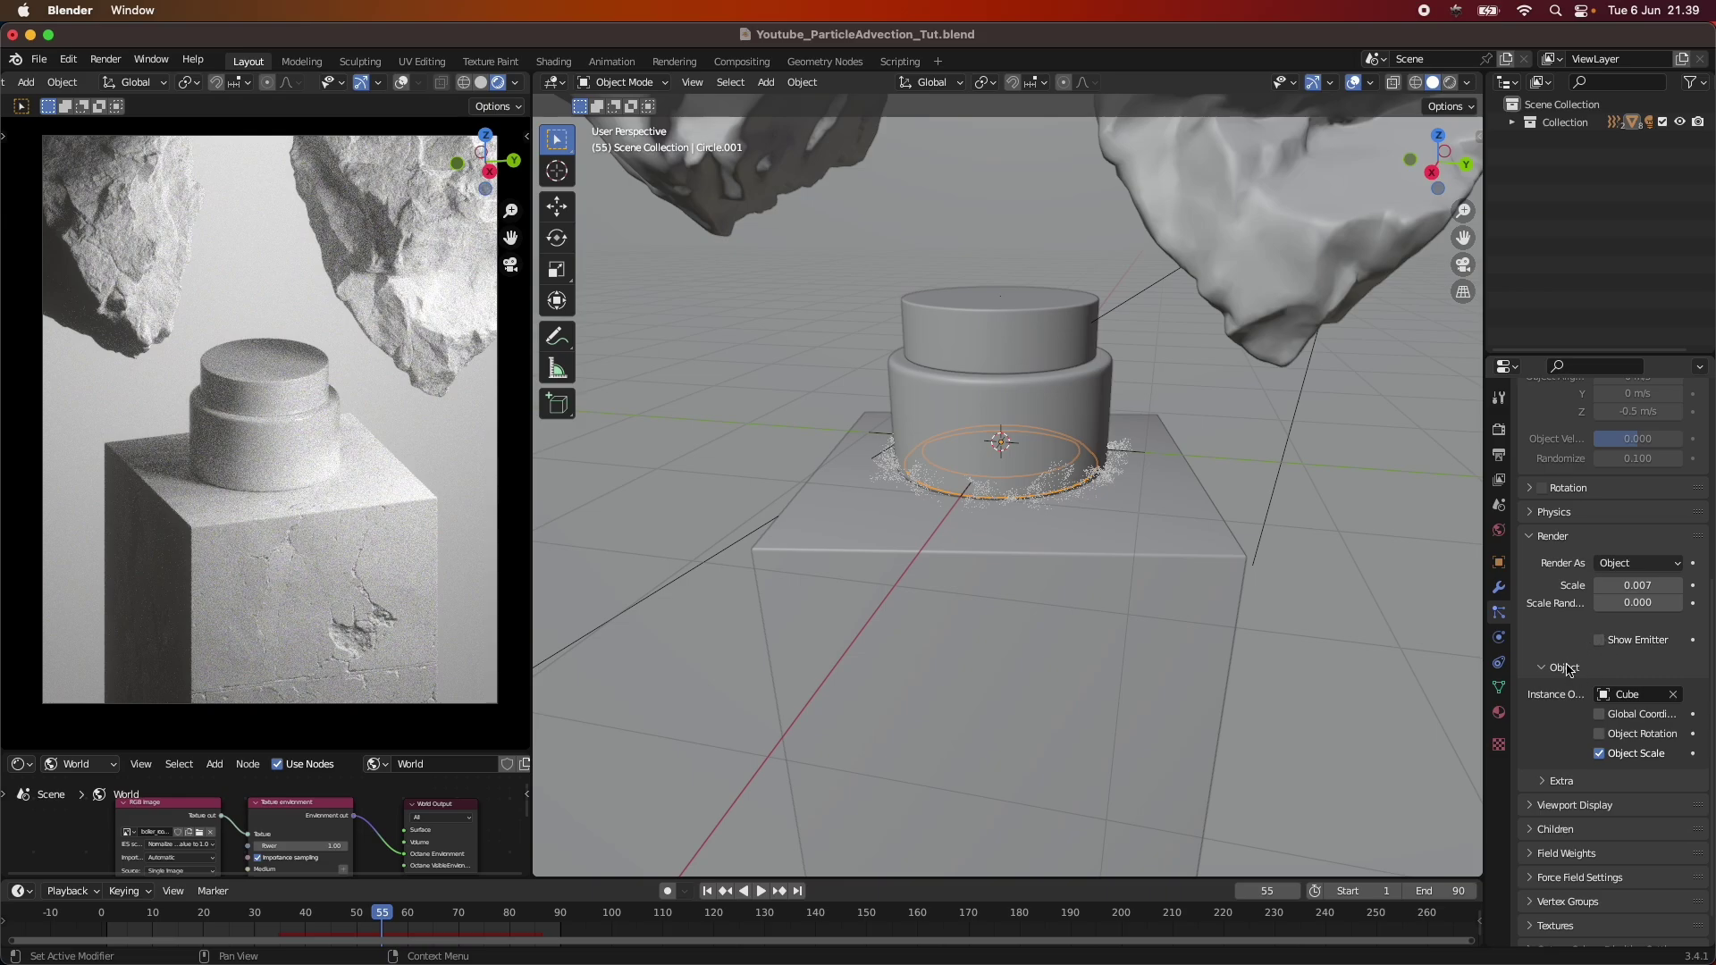
pyautogui.scroll(-1, 1604, 737)
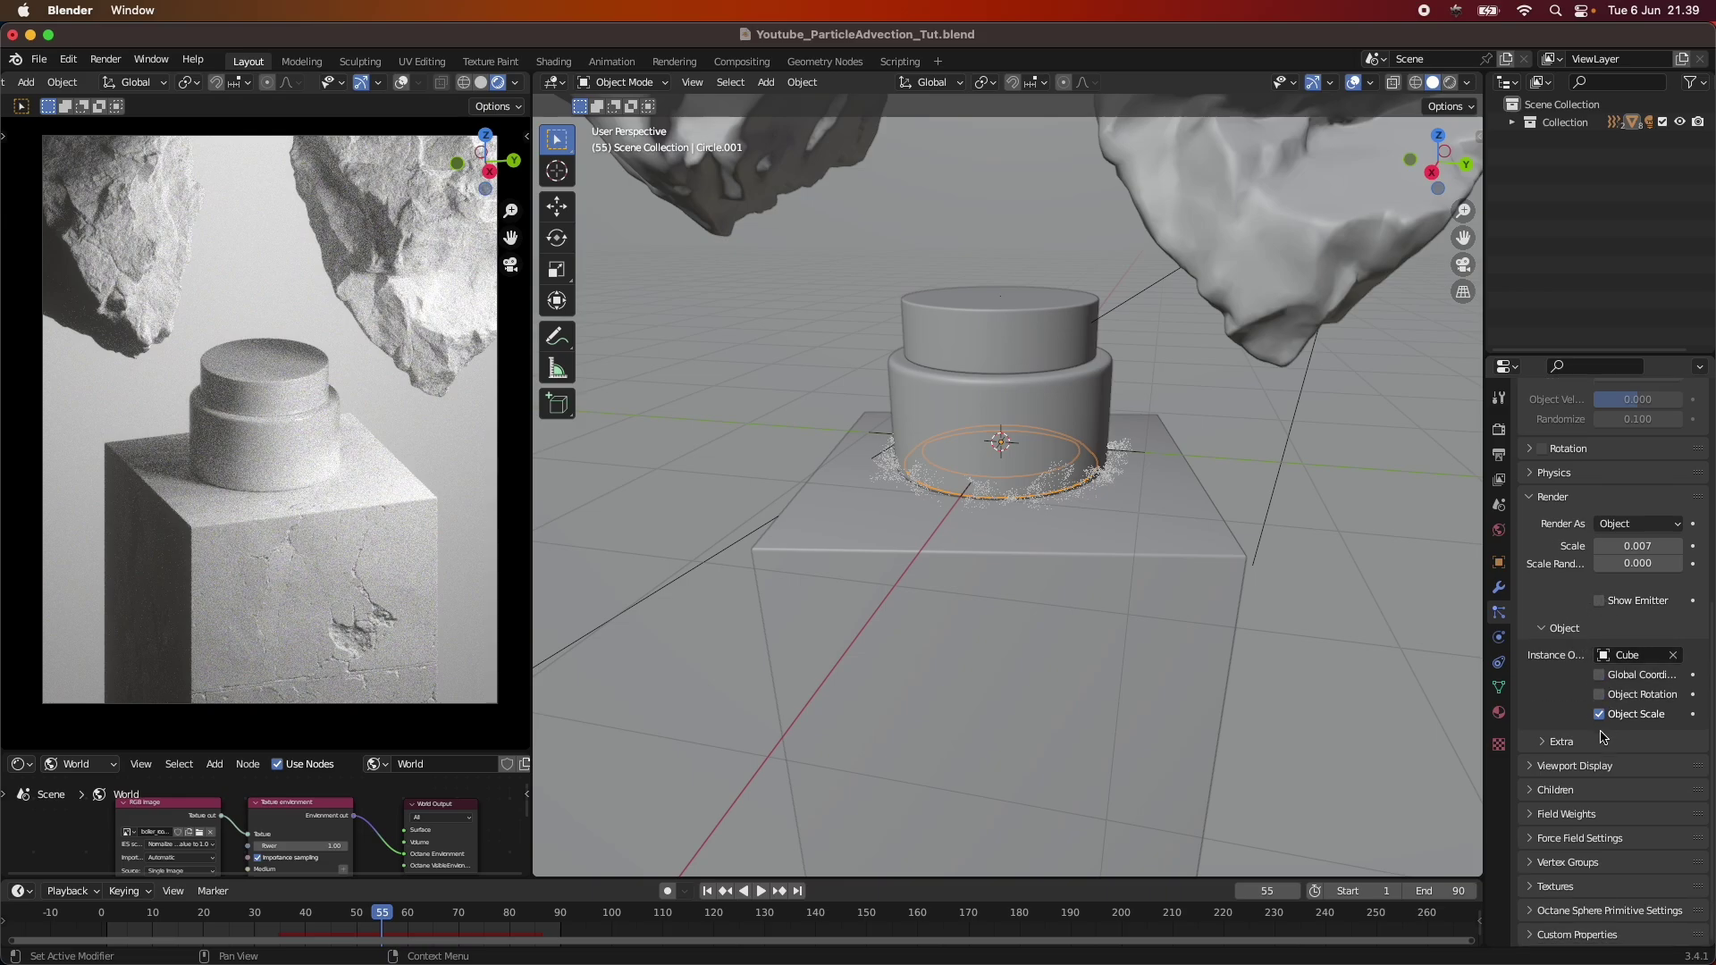
pyautogui.click(1581, 818)
pyautogui.scroll(-2, 1583, 786)
pyautogui.scroll(3, 1588, 738)
pyautogui.scroll(-9, 1587, 738)
pyautogui.scroll(10, 1593, 794)
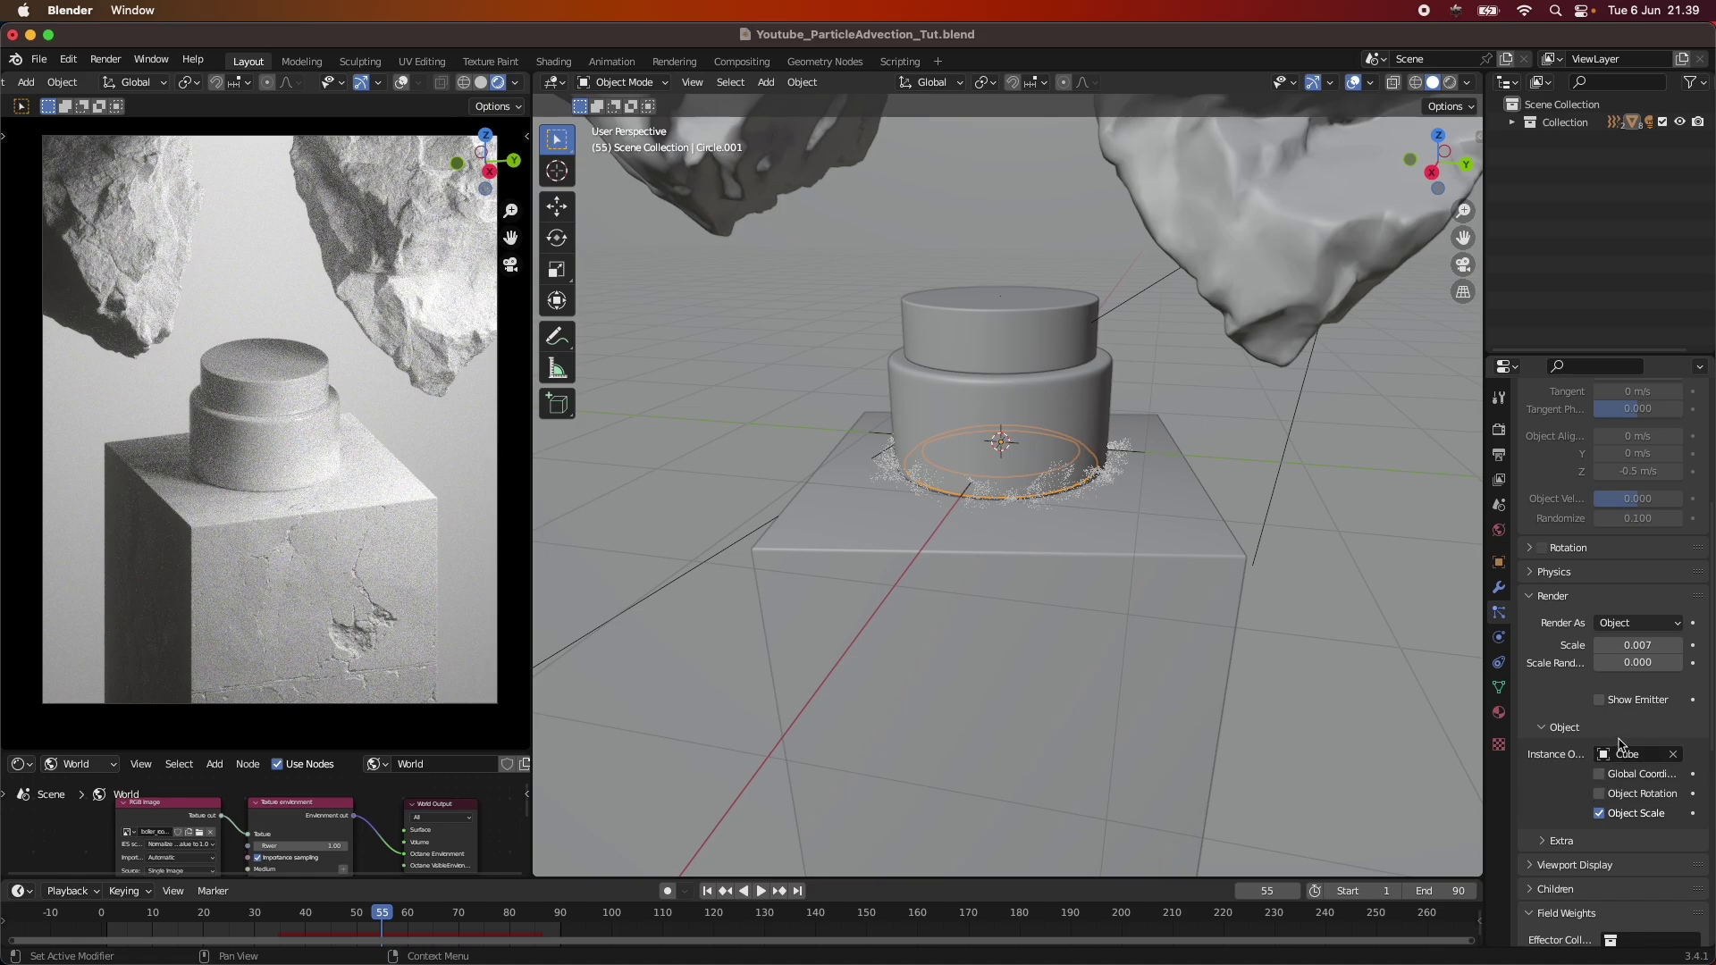
pyautogui.scroll(6, 1617, 732)
pyautogui.scroll(-6, 1605, 683)
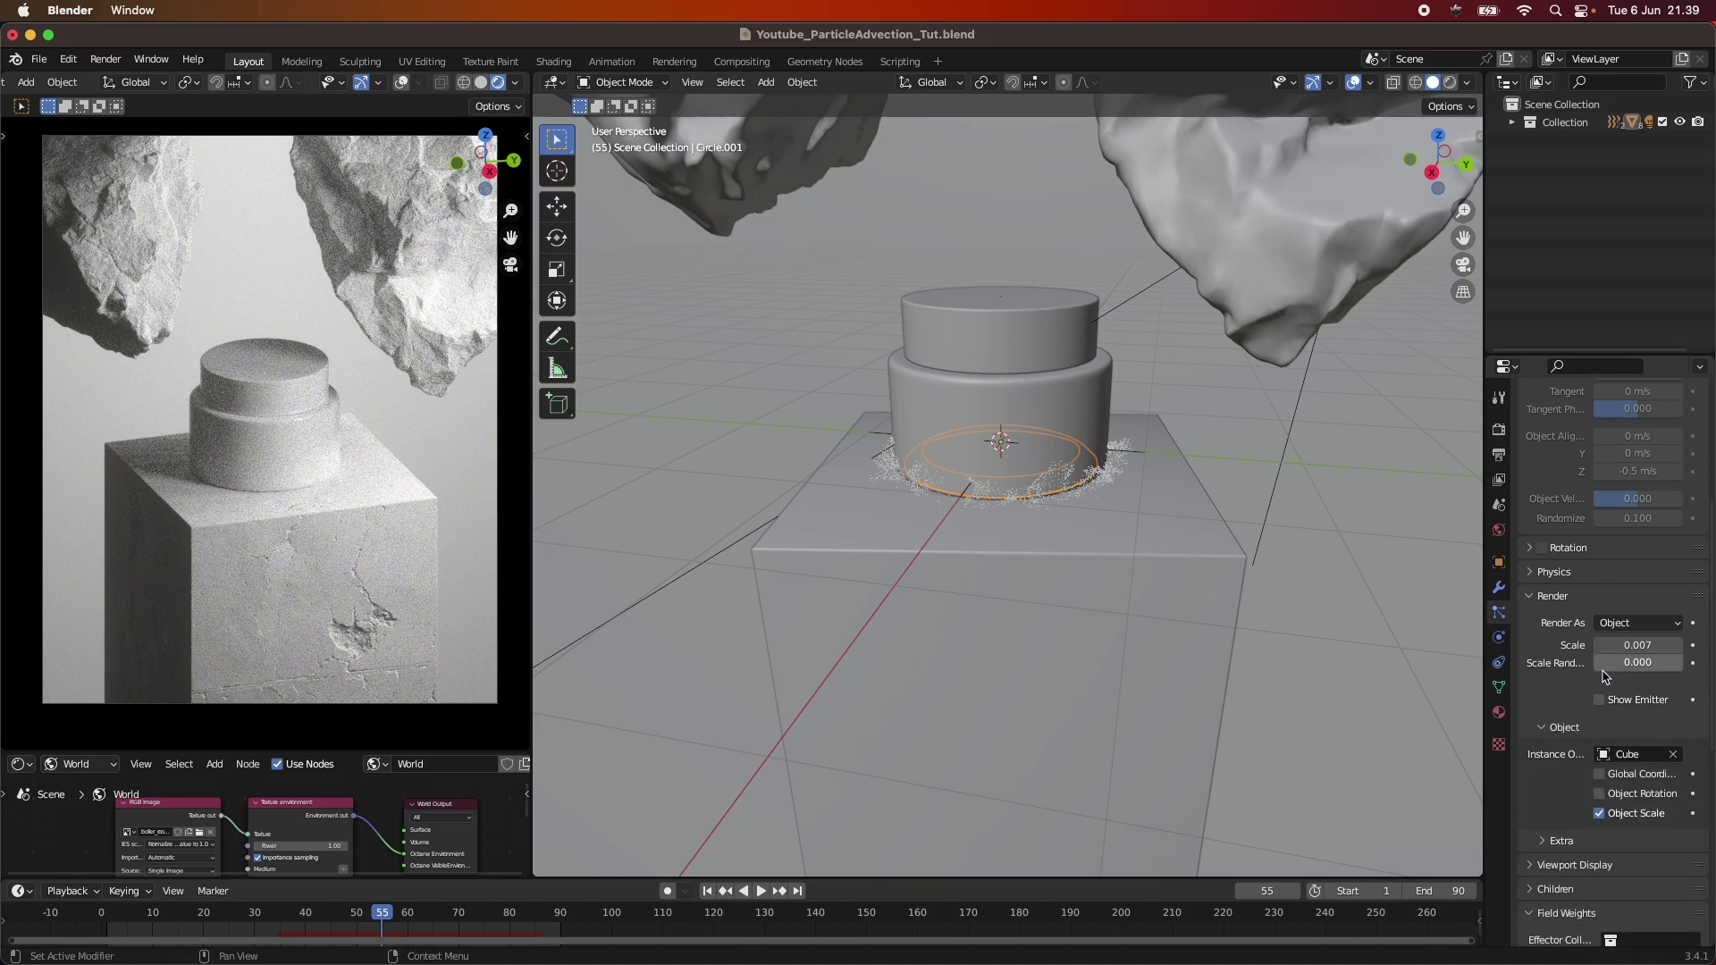
pyautogui.scroll(6, 1603, 677)
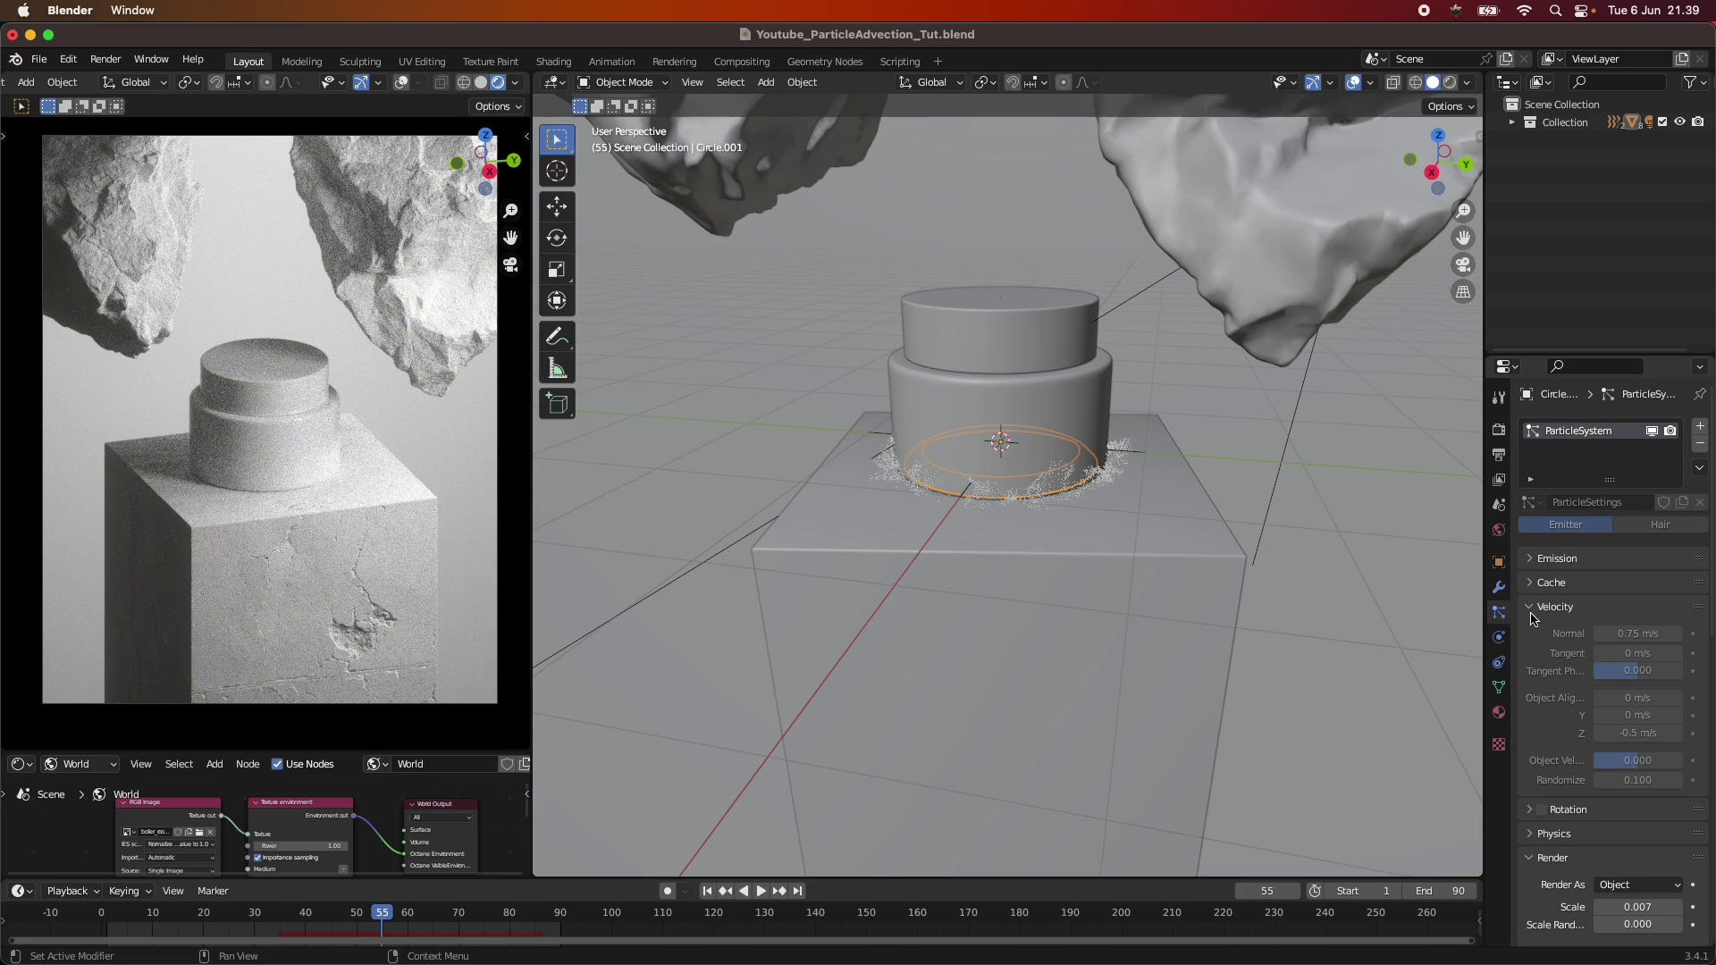
# Step: Collapse the Velocity, Render and Field Weights panels, then select the Plane and orbit out
pyautogui.click(1533, 611)
pyautogui.click(1536, 681)
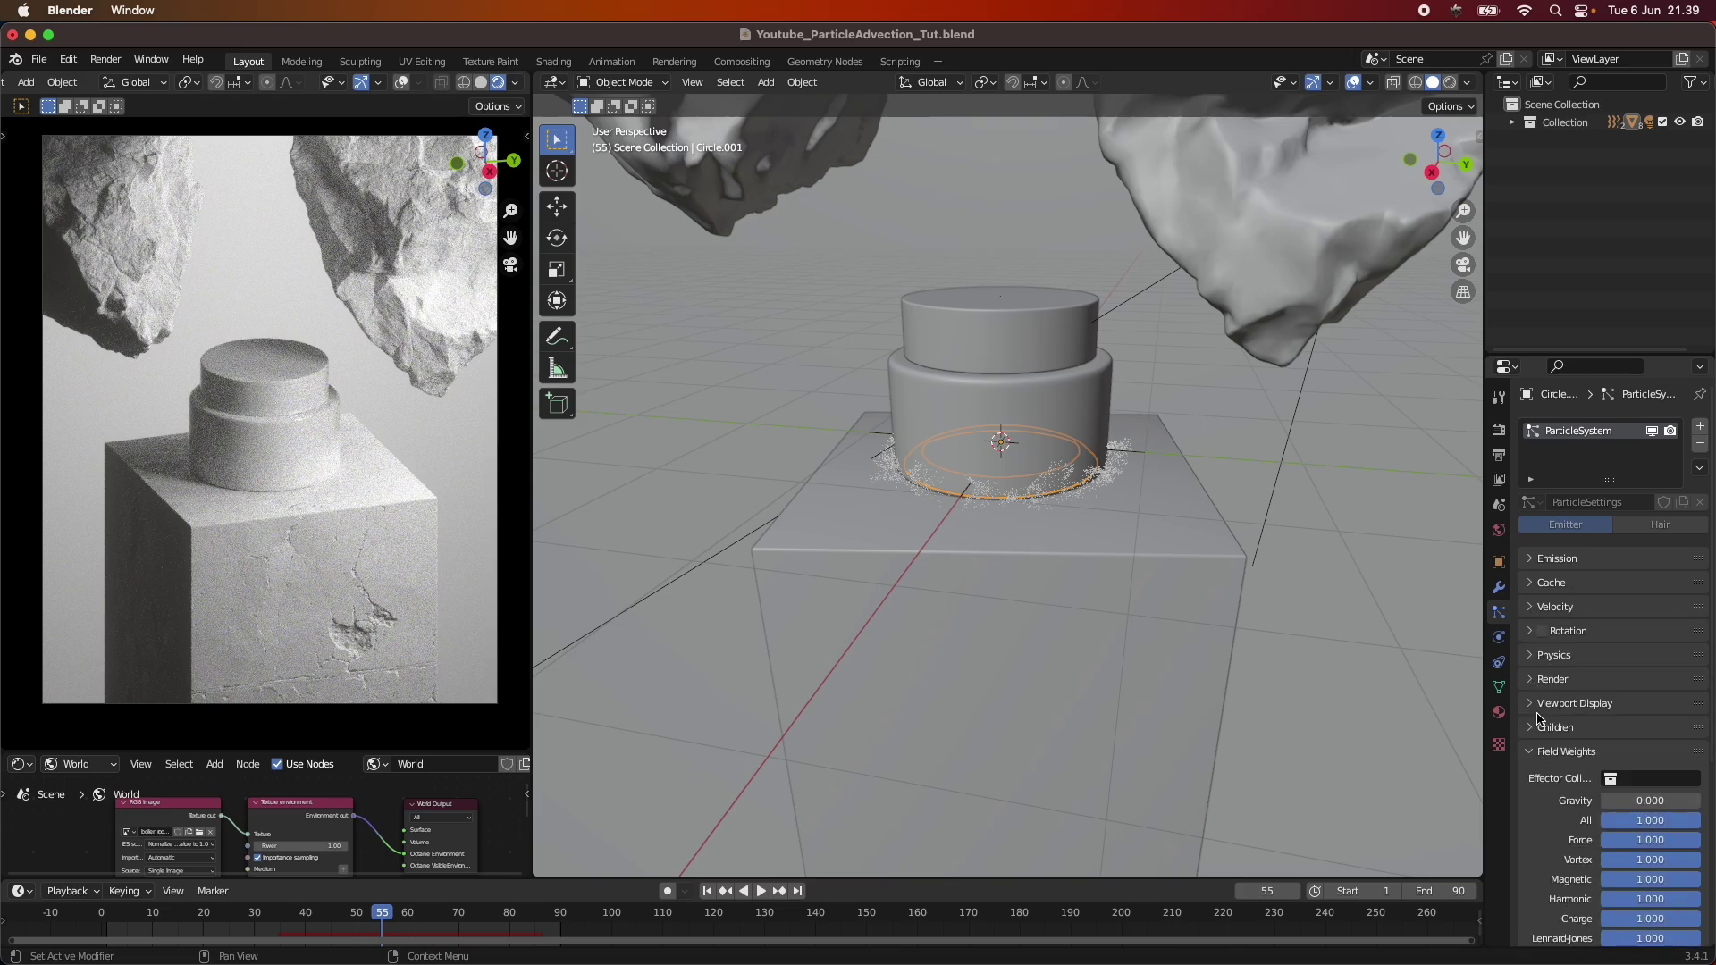
pyautogui.click(1535, 752)
pyautogui.click(672, 517)
pyautogui.moveTo(672, 517); pyautogui.dragTo(841, 748, button='middle')
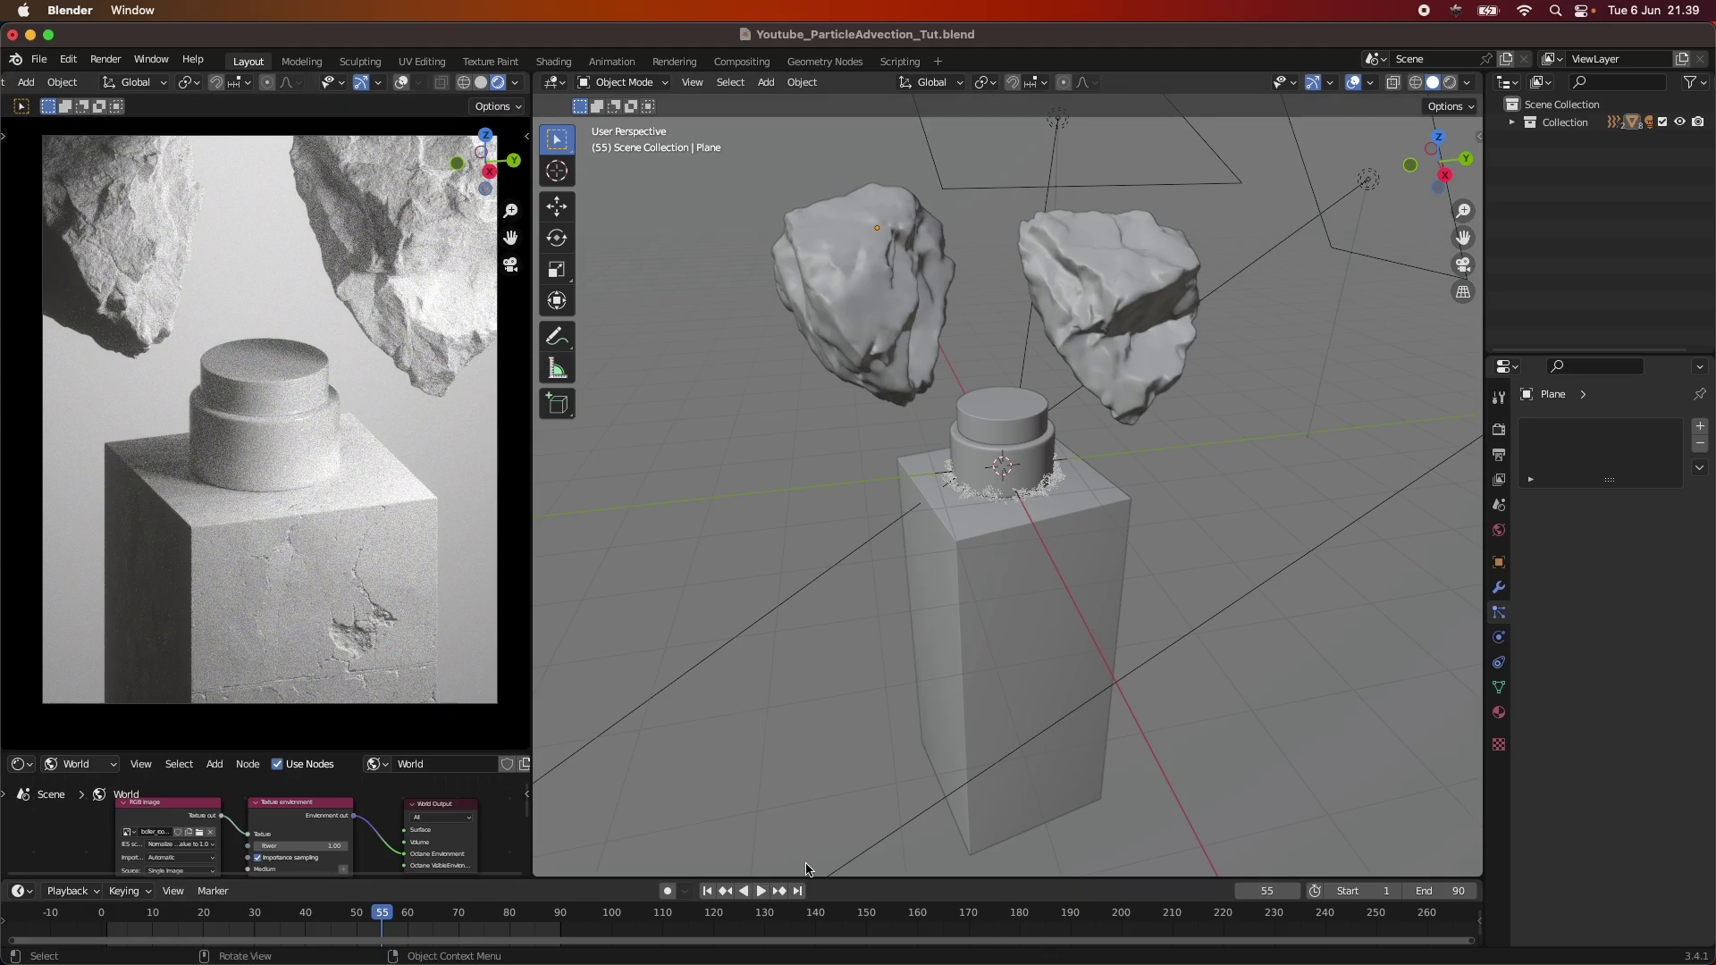
# Step: Play the particle burst with the left view in solid shading, stopping at frame 44
pyautogui.click(764, 891)
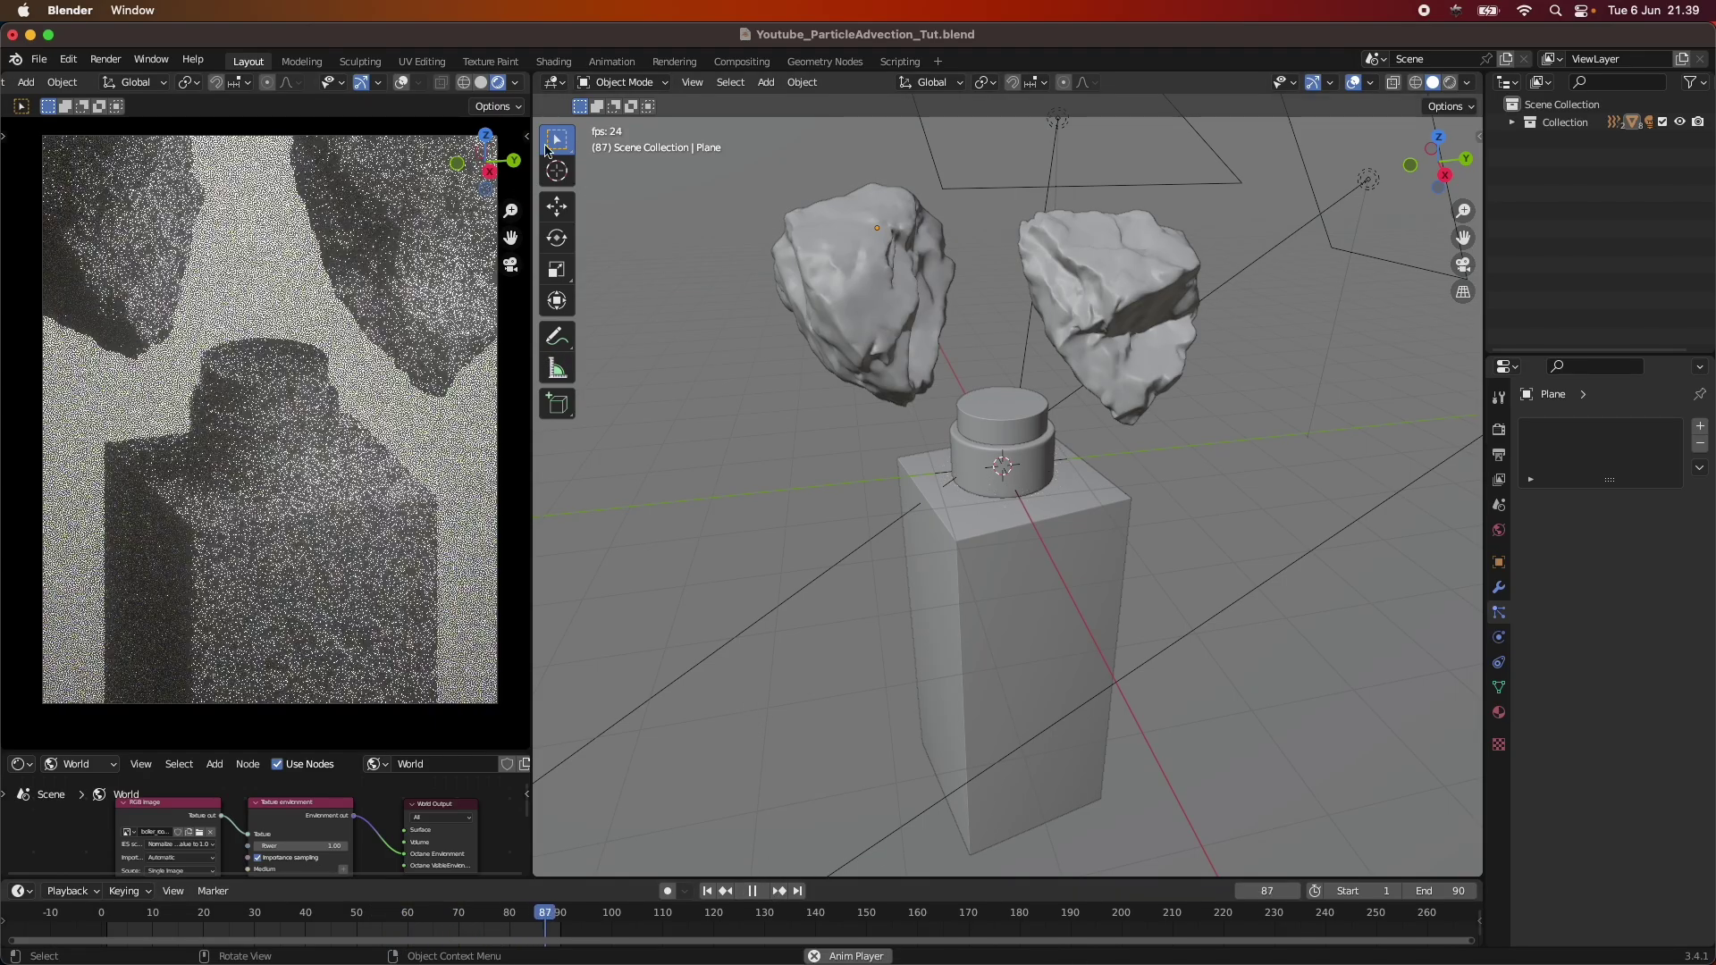
pyautogui.click(480, 83)
pyautogui.scroll(3, 1042, 527)
pyautogui.scroll(2, 325, 522)
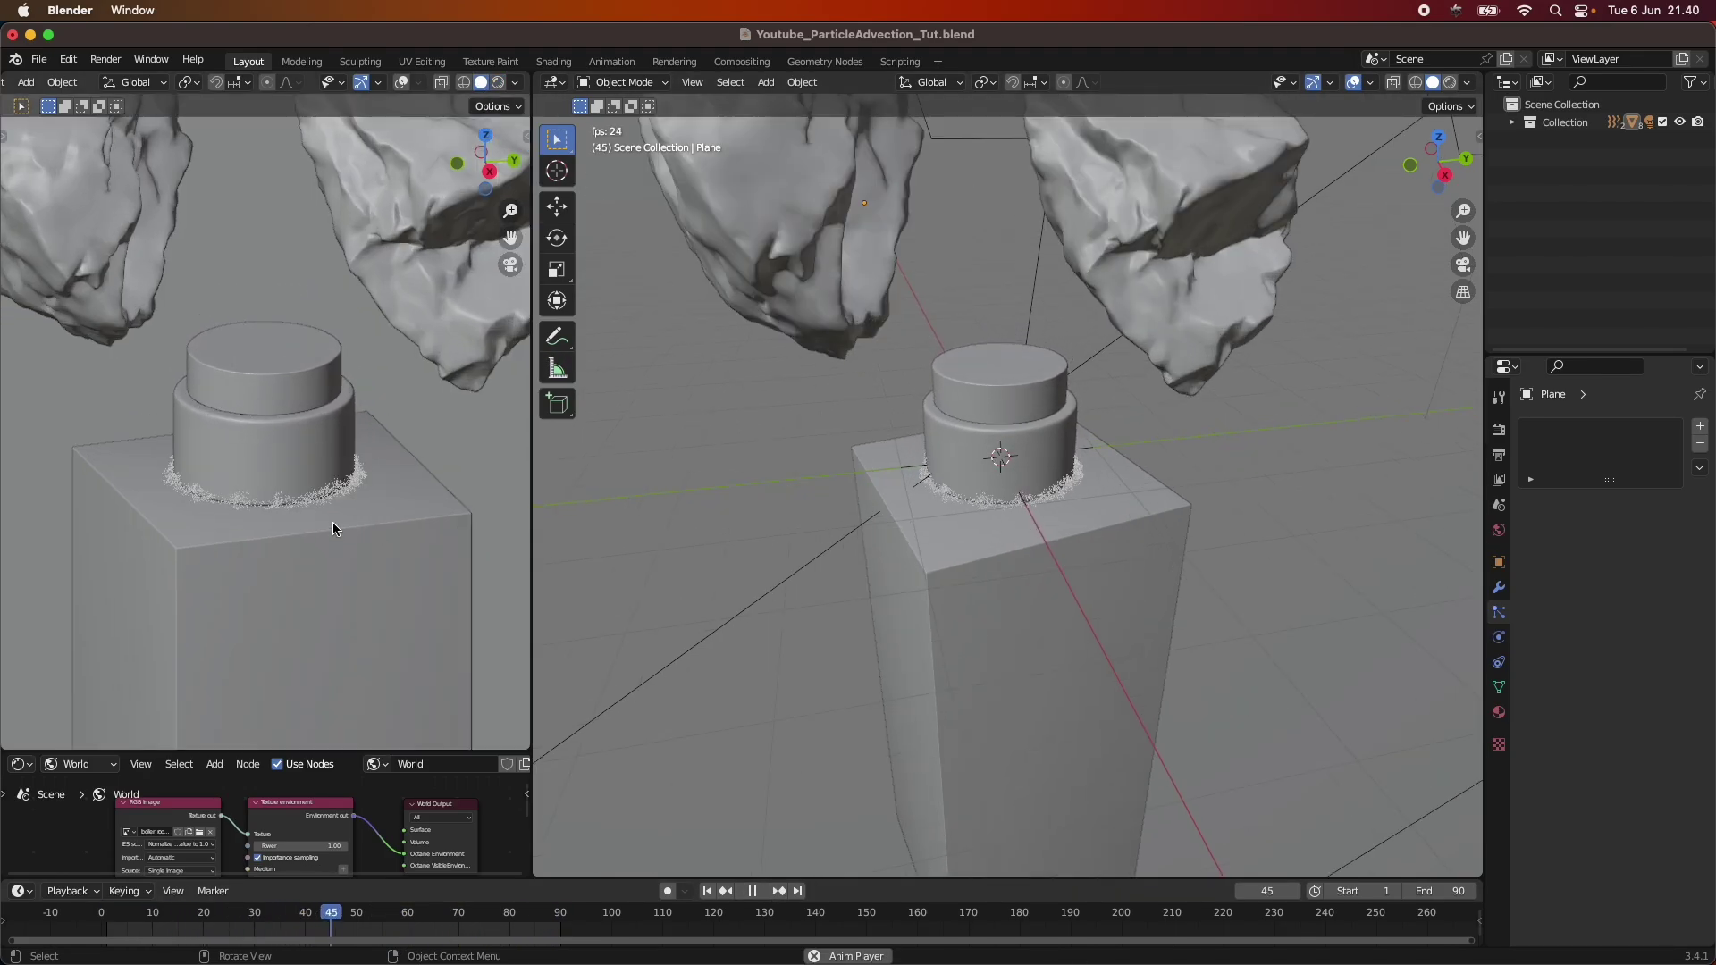
pyautogui.scroll(-3, 311, 525)
pyautogui.scroll(1, 311, 522)
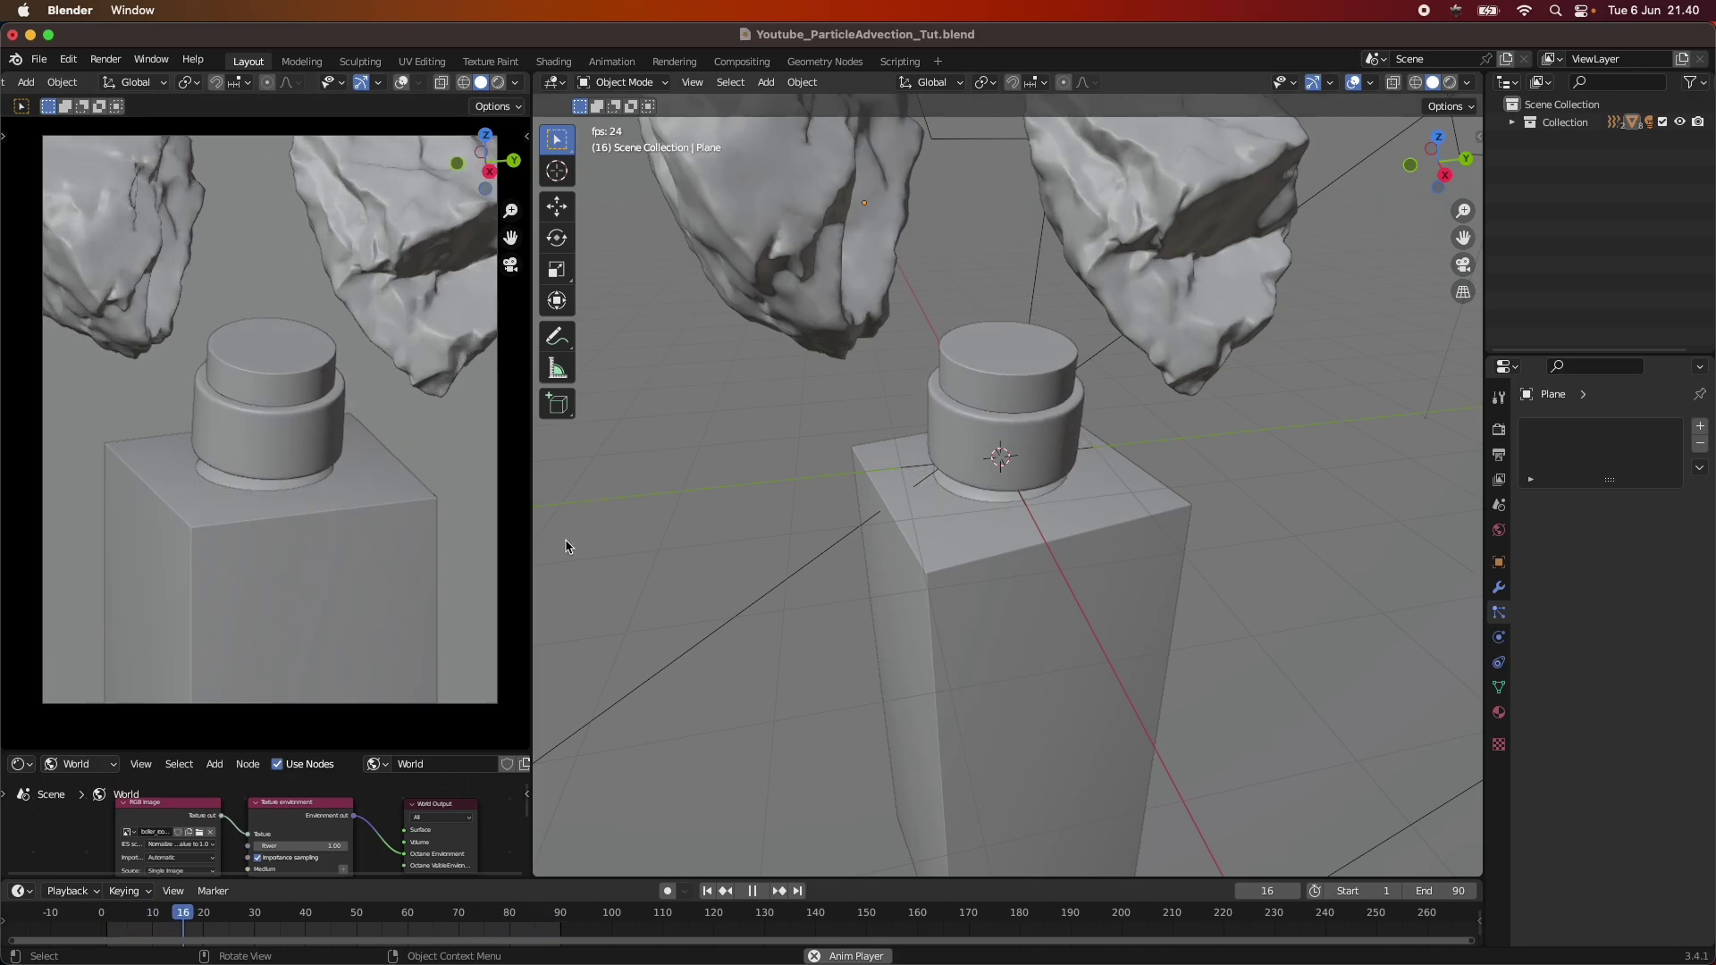
pyautogui.press('space')
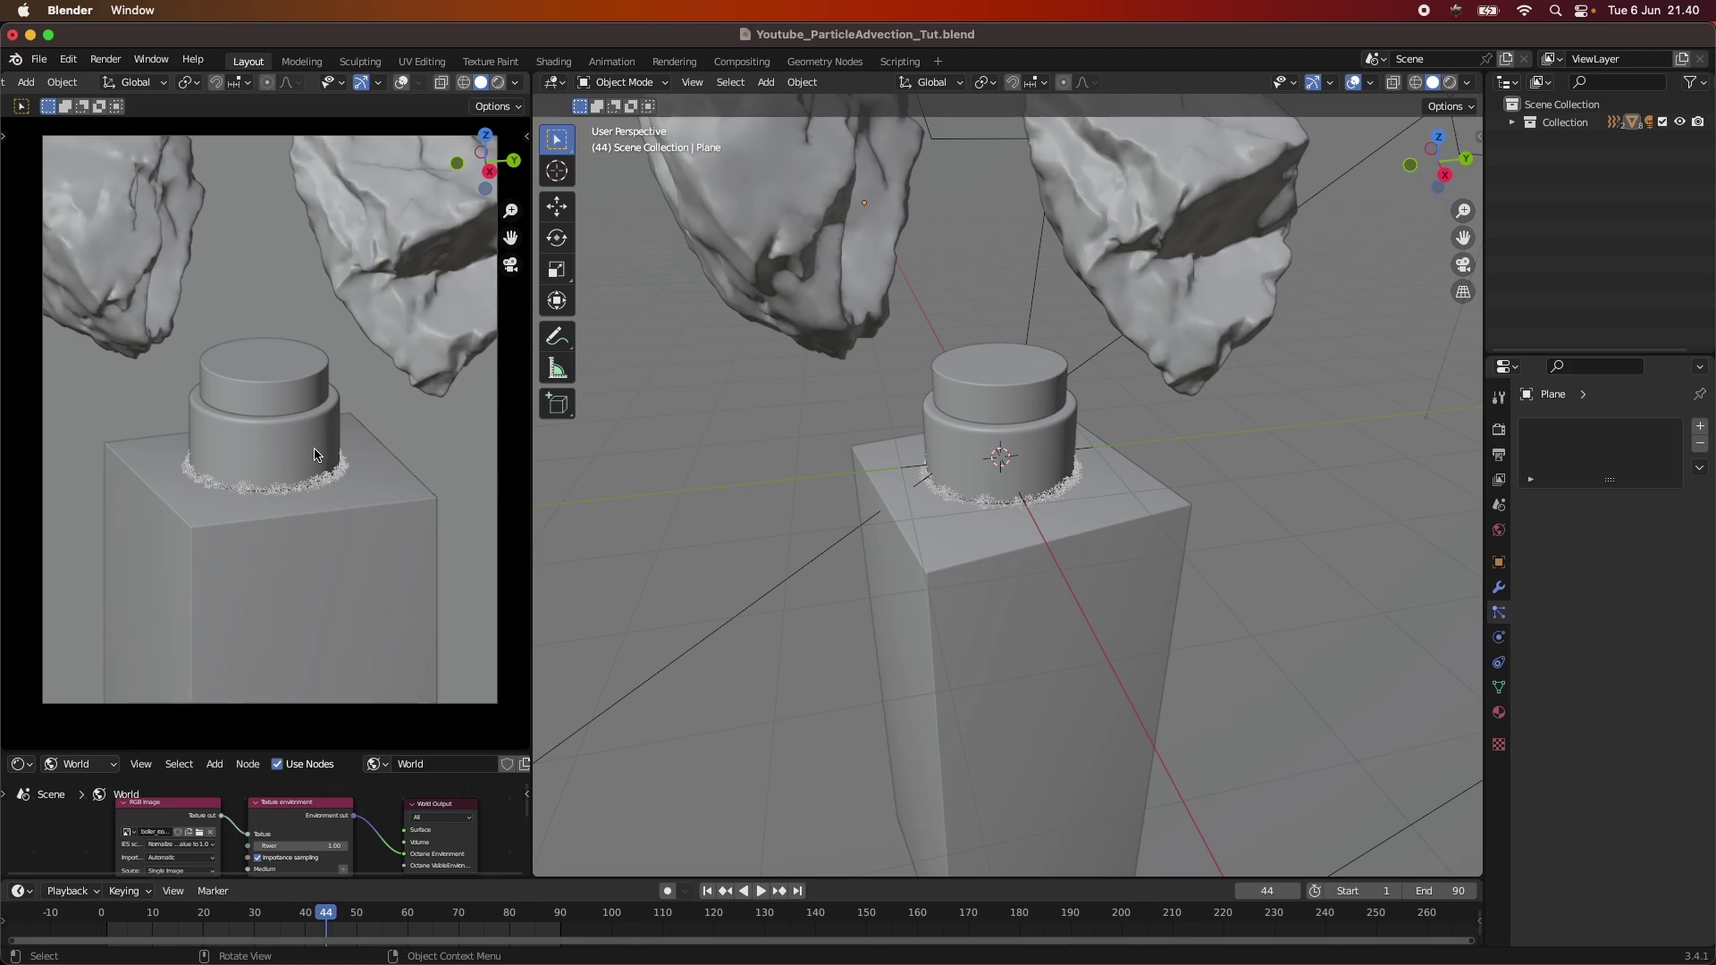
# Step: View the pedestal in Right Orthographic with X-ray on to reveal the flat particle band
pyautogui.scroll(5, 293, 506)
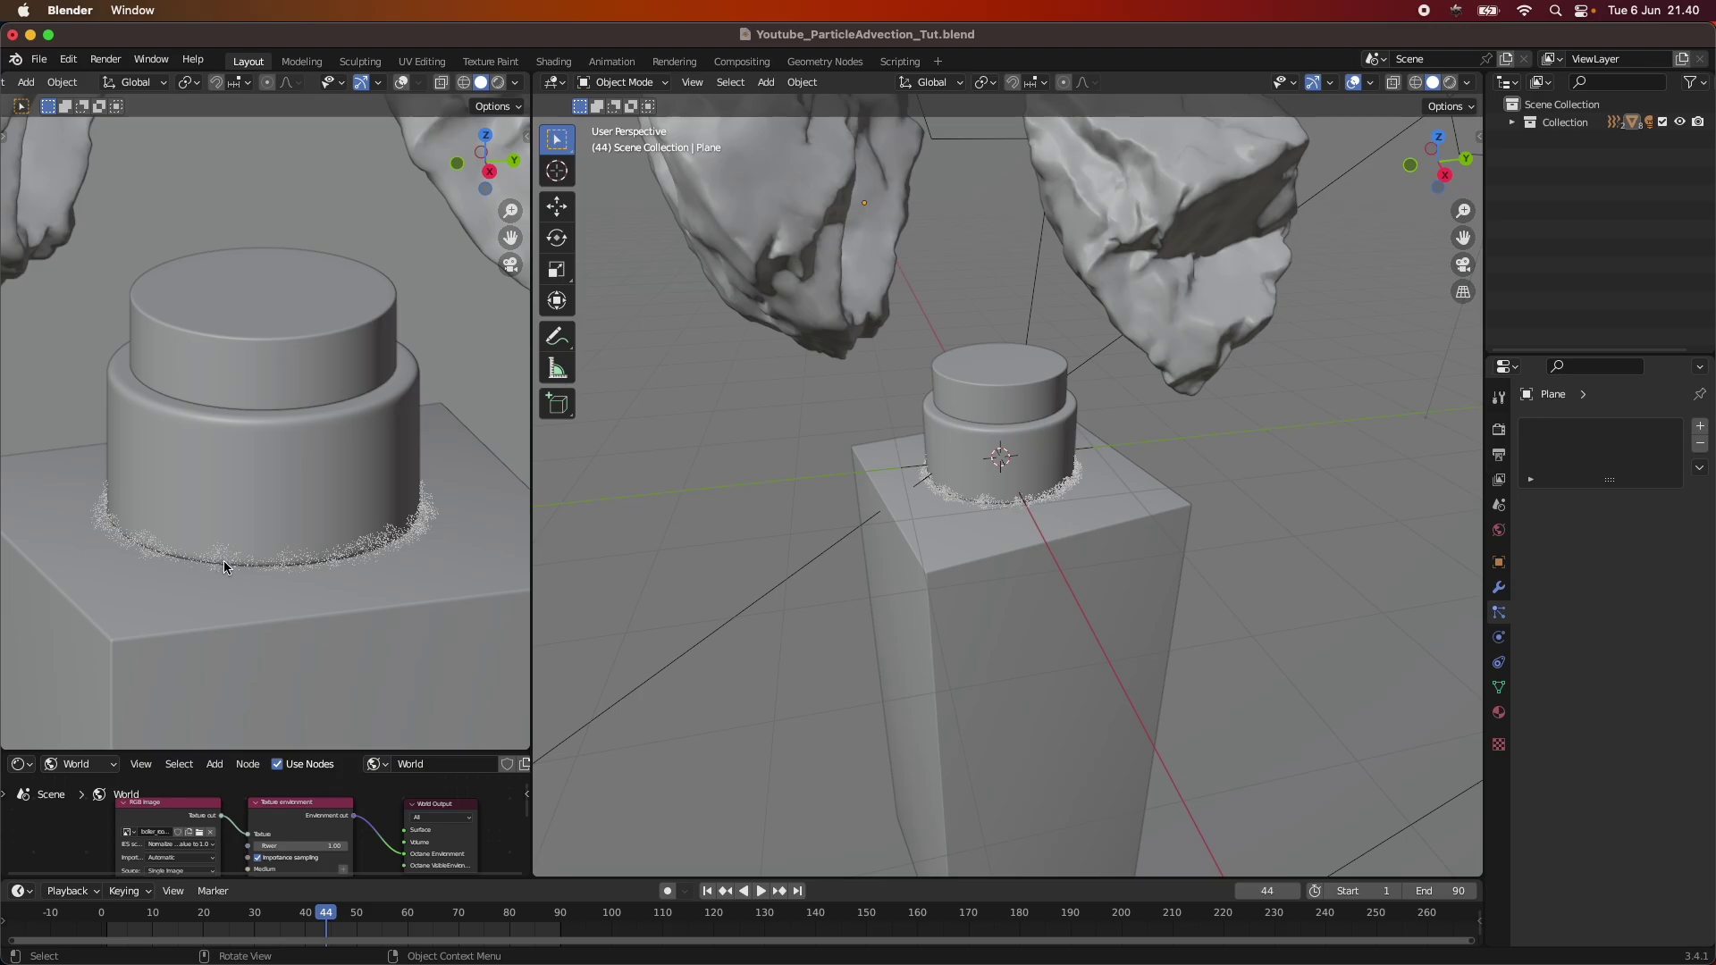
pyautogui.scroll(4, 1048, 562)
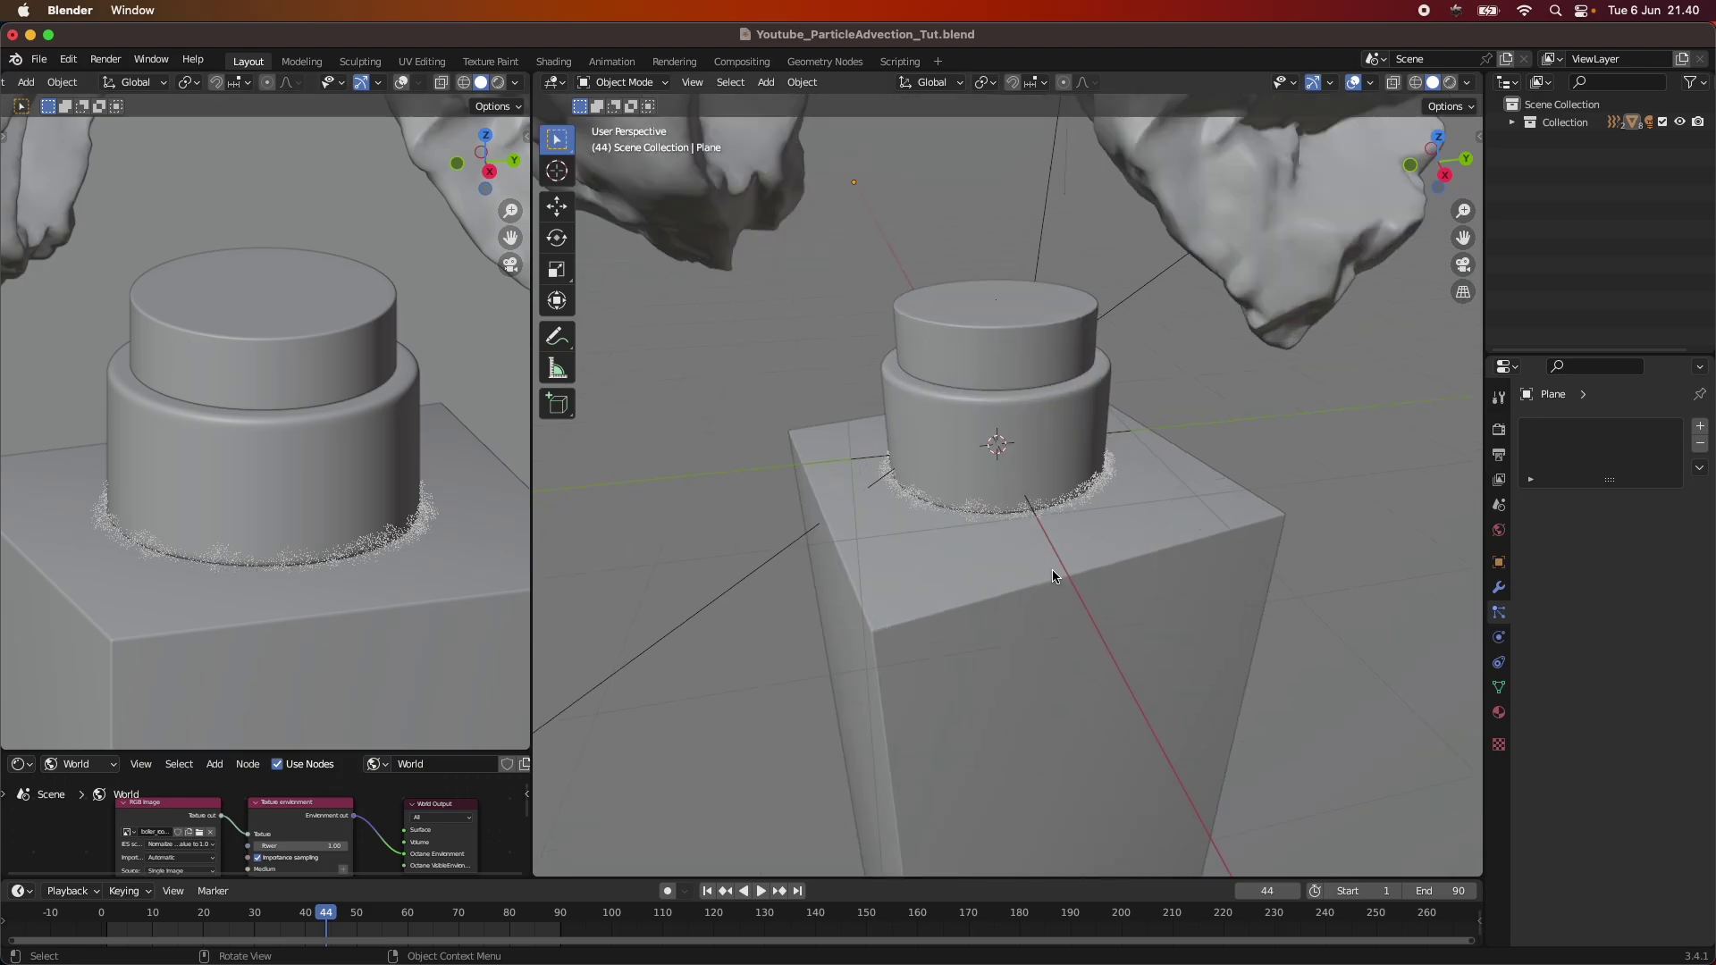
pyautogui.moveTo(1048, 561); pyautogui.dragTo(1190, 489, button='middle')
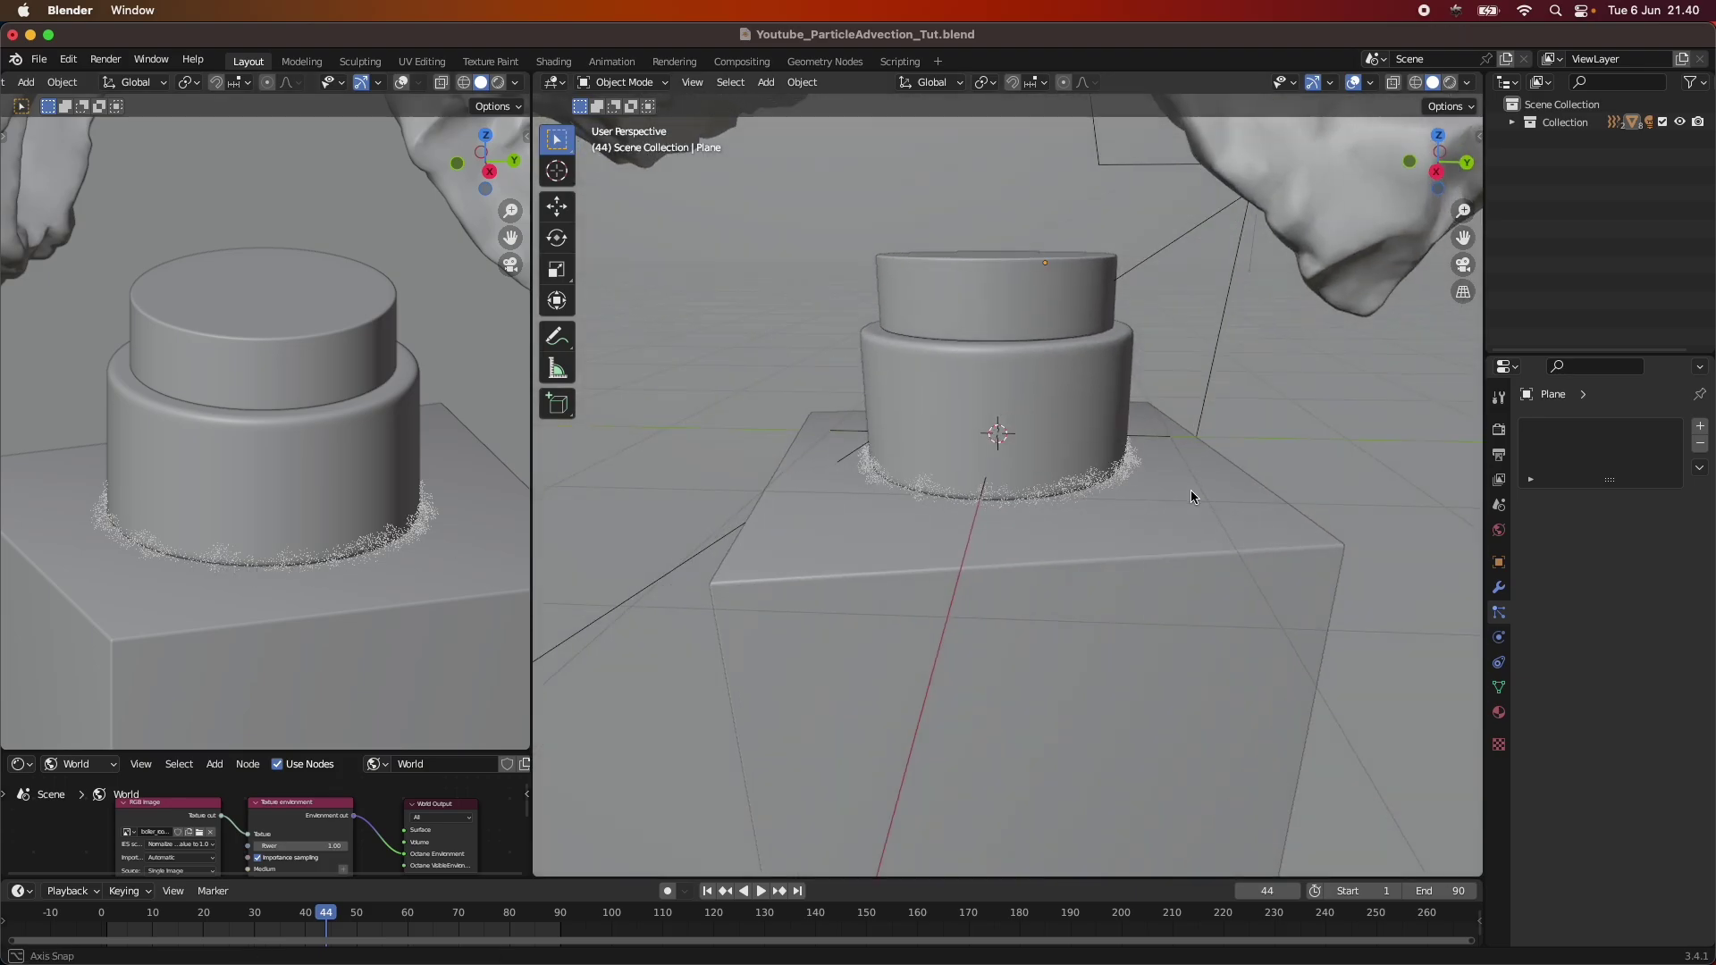
pyautogui.click(1436, 171)
pyautogui.click(1394, 83)
pyautogui.scroll(4, 1169, 460)
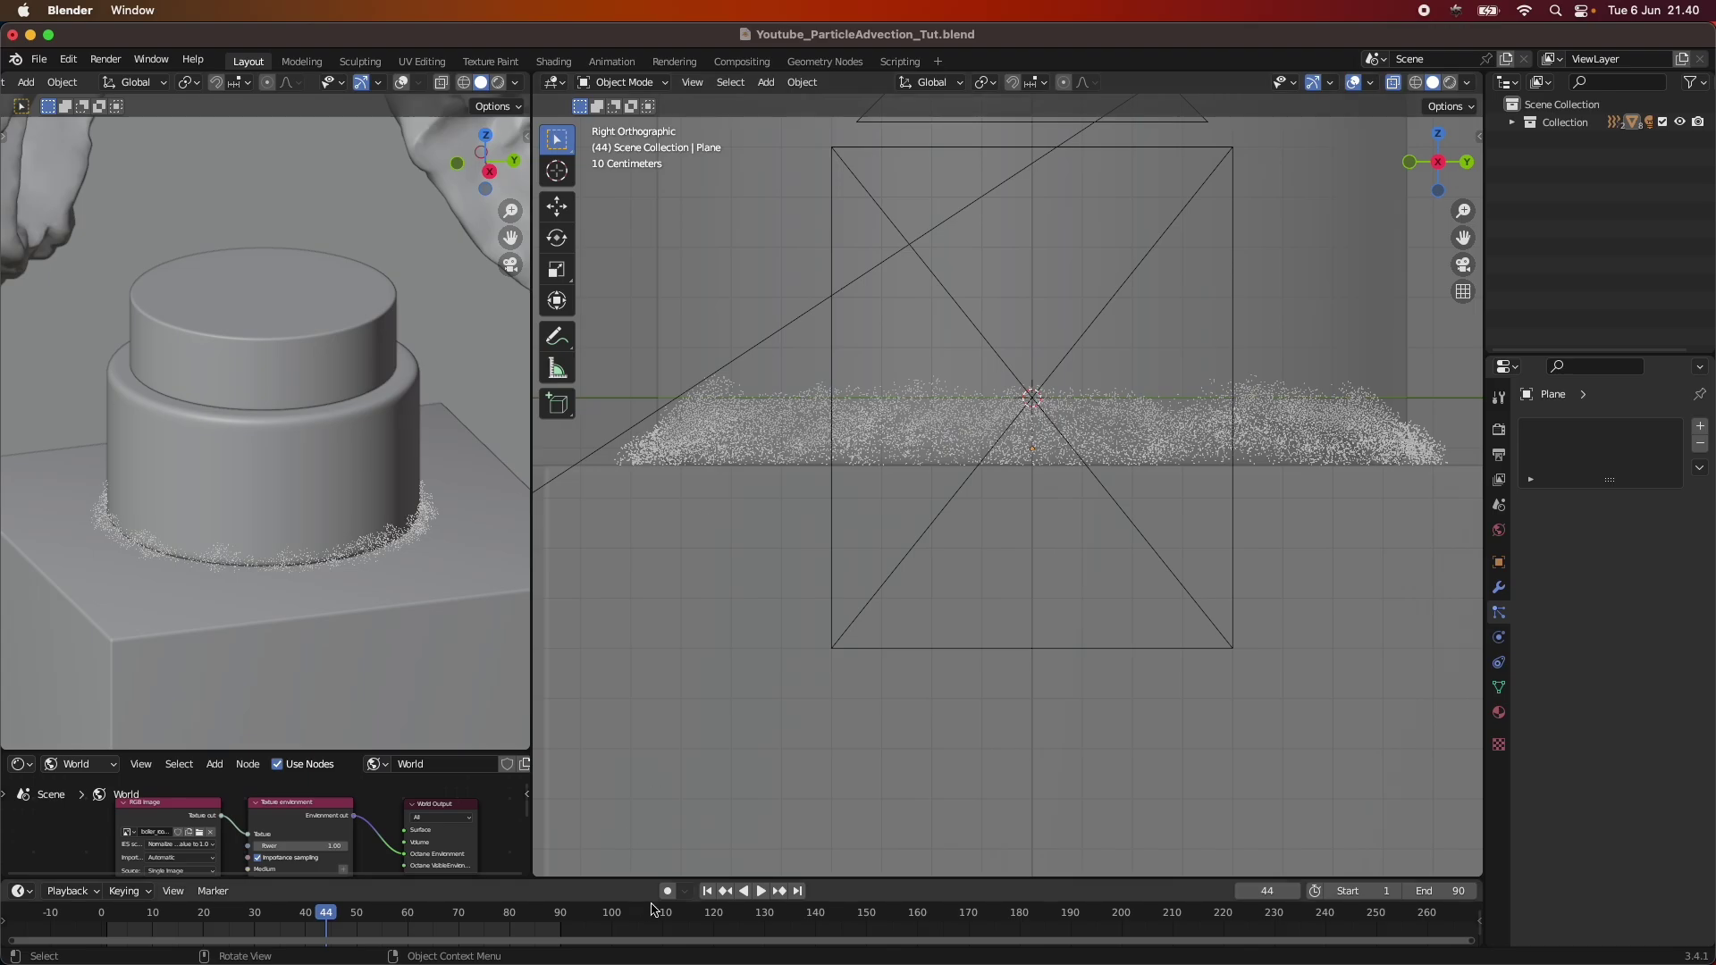
# Step: Replay the particle burst from frame 1 in the side view and pause to inspect it
pyautogui.click(705, 891)
pyautogui.click(760, 891)
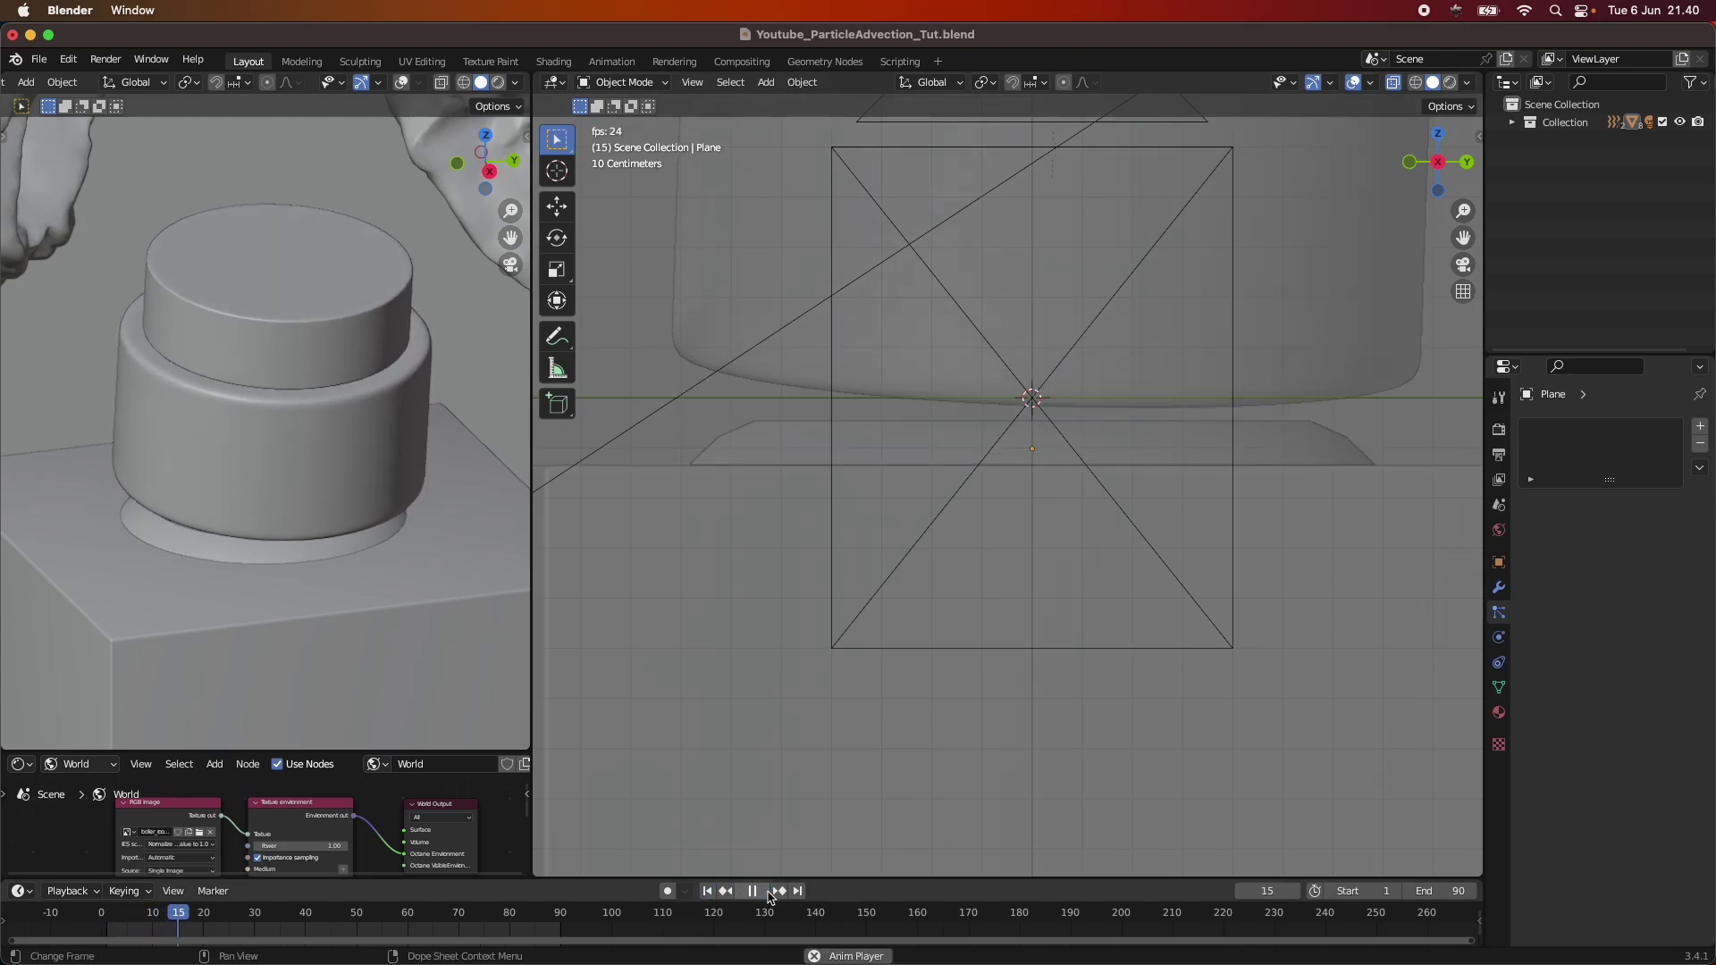
pyautogui.click(767, 892)
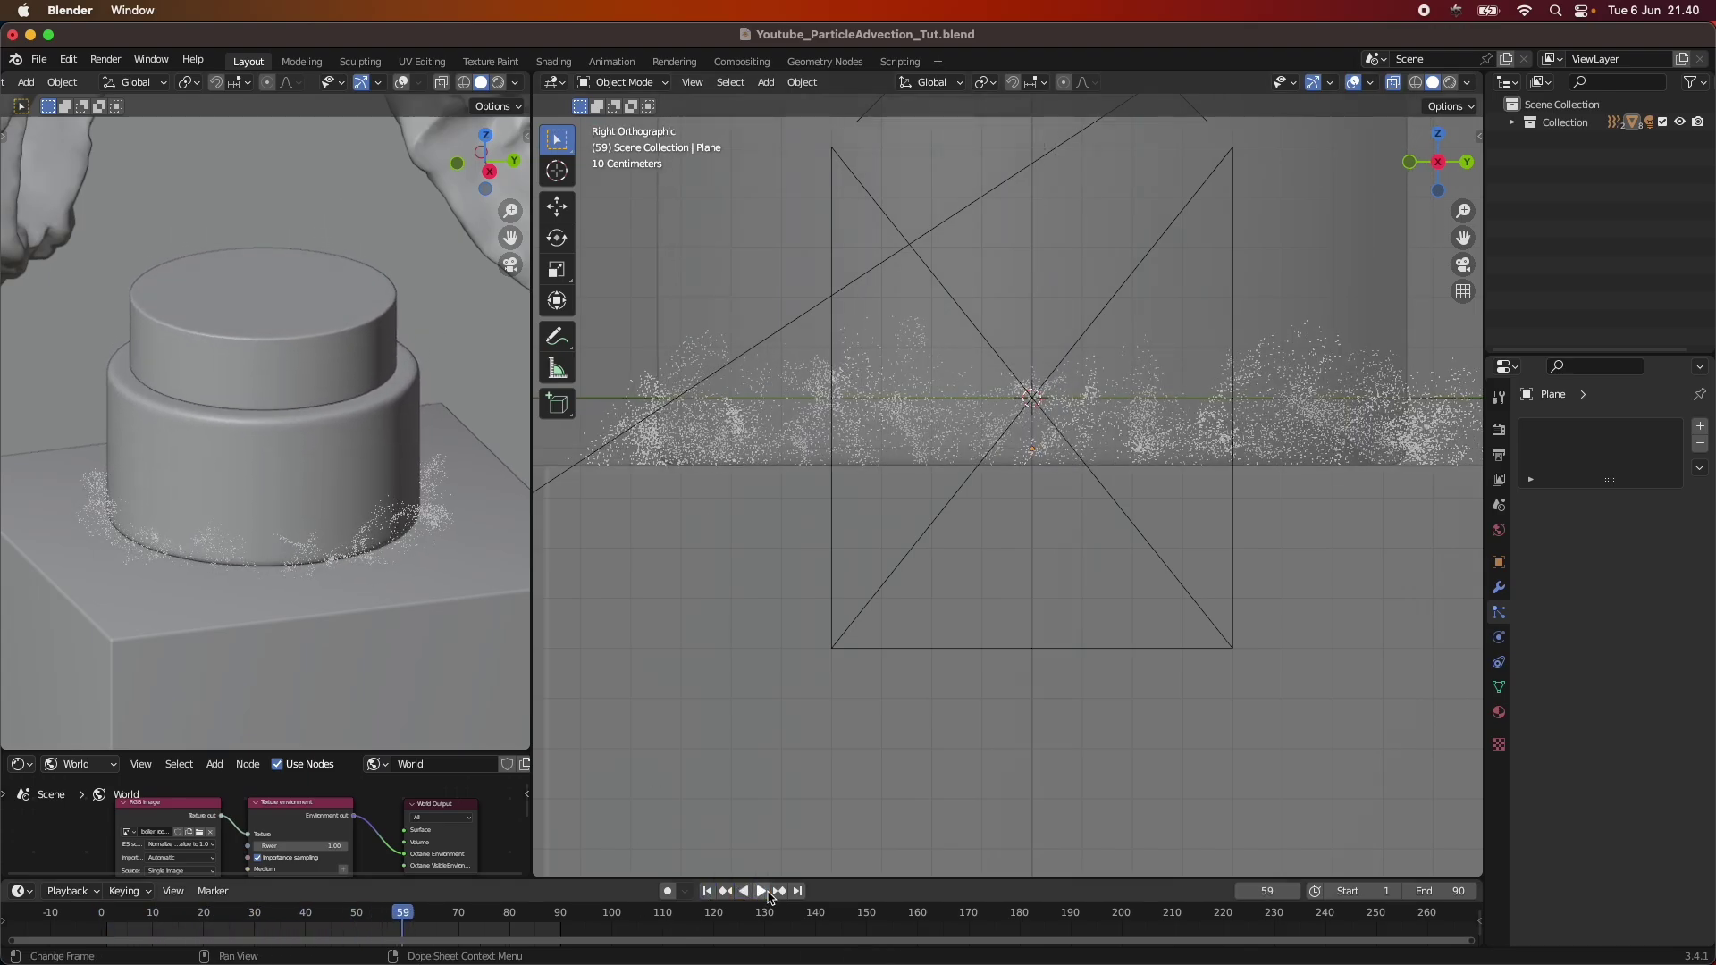
pyautogui.scroll(2, 721, 468)
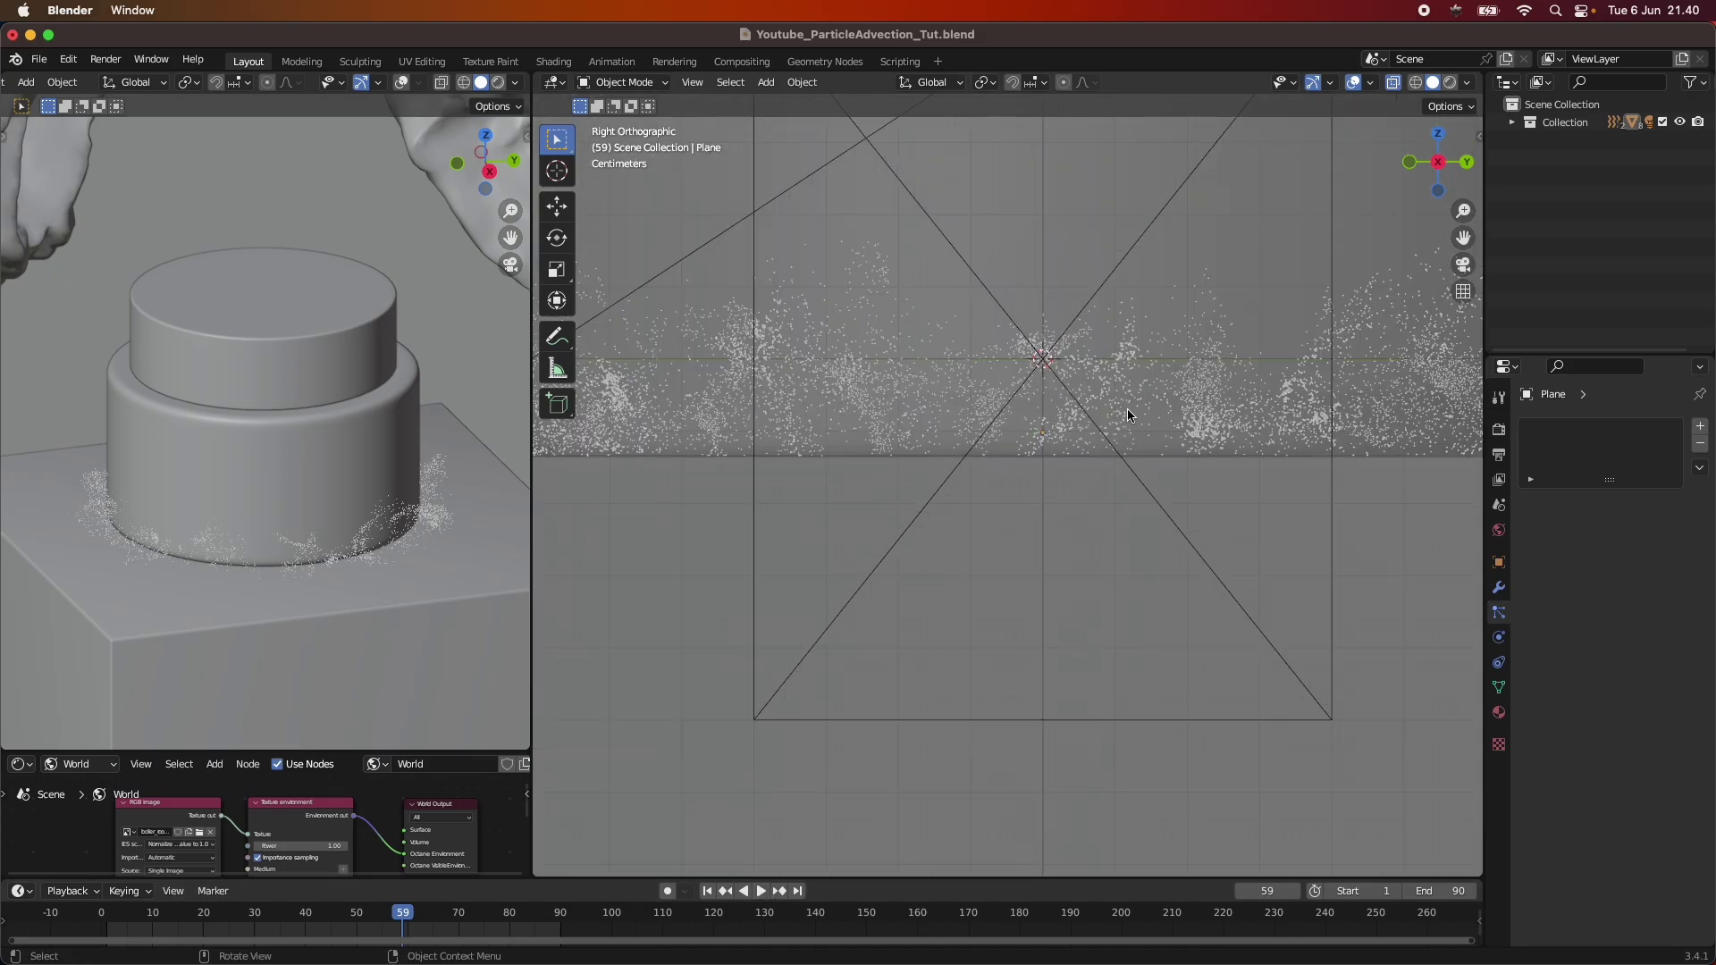
pyautogui.scroll(-4, 1137, 412)
# Step: Replay the burst again, pausing at frames 41 and 57, then select pedestal block Cube.001
pyautogui.click(706, 892)
pyautogui.click(761, 892)
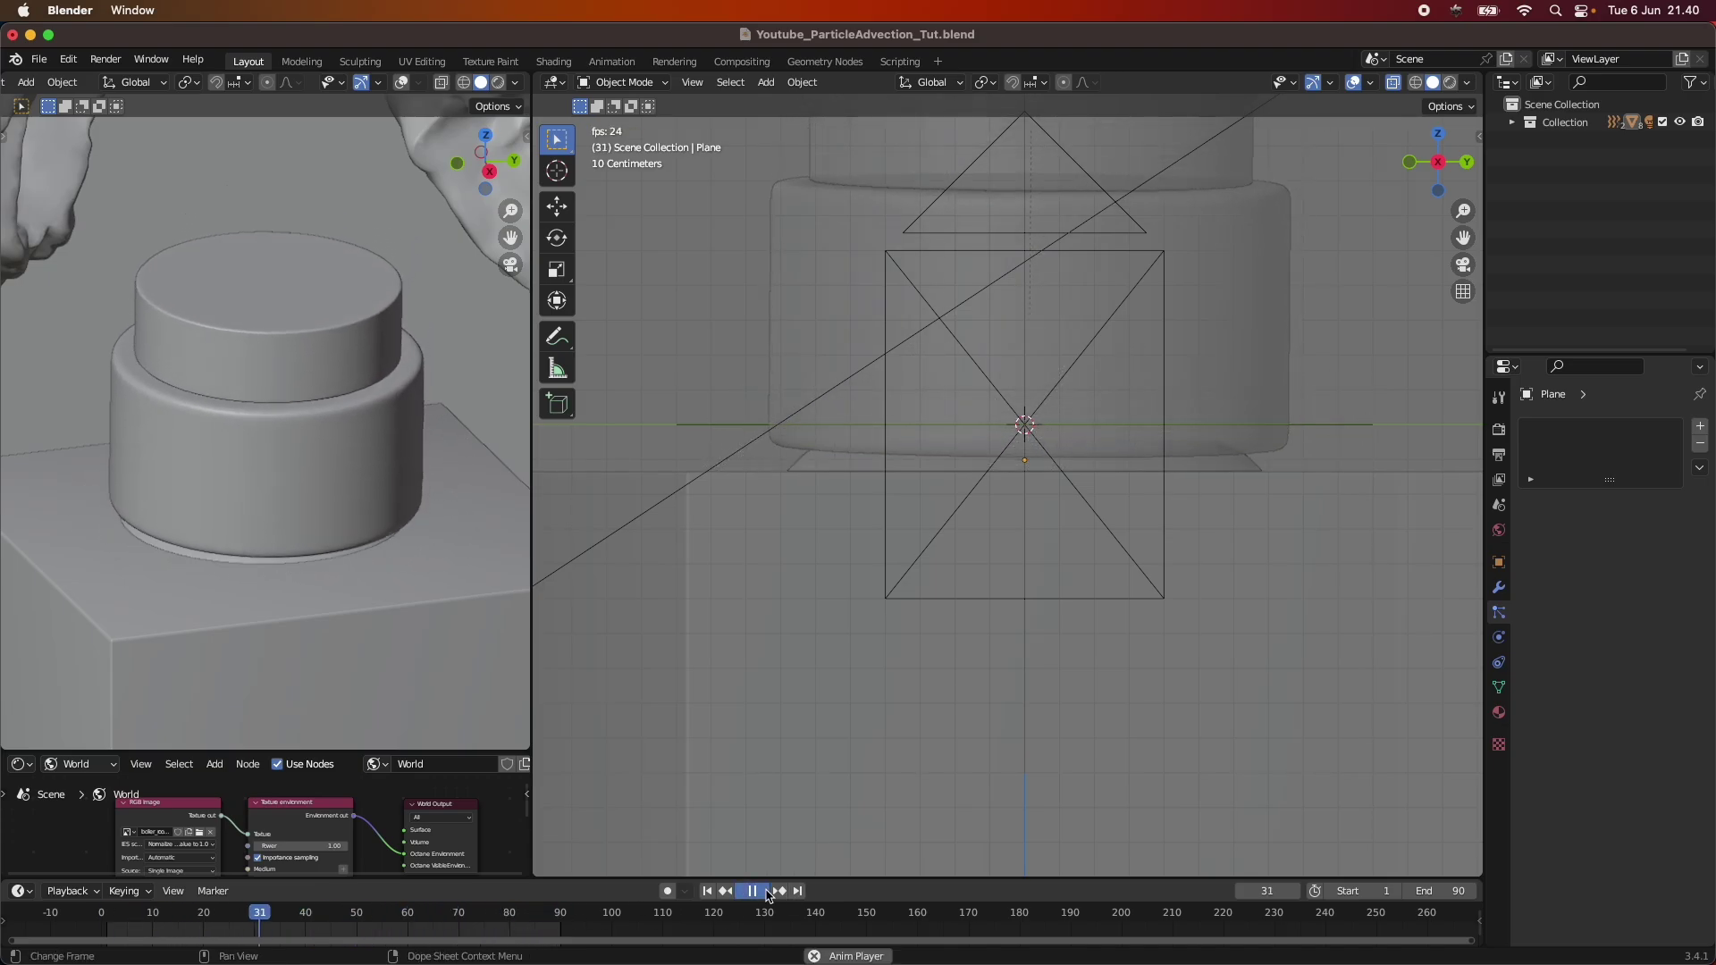
pyautogui.click(755, 892)
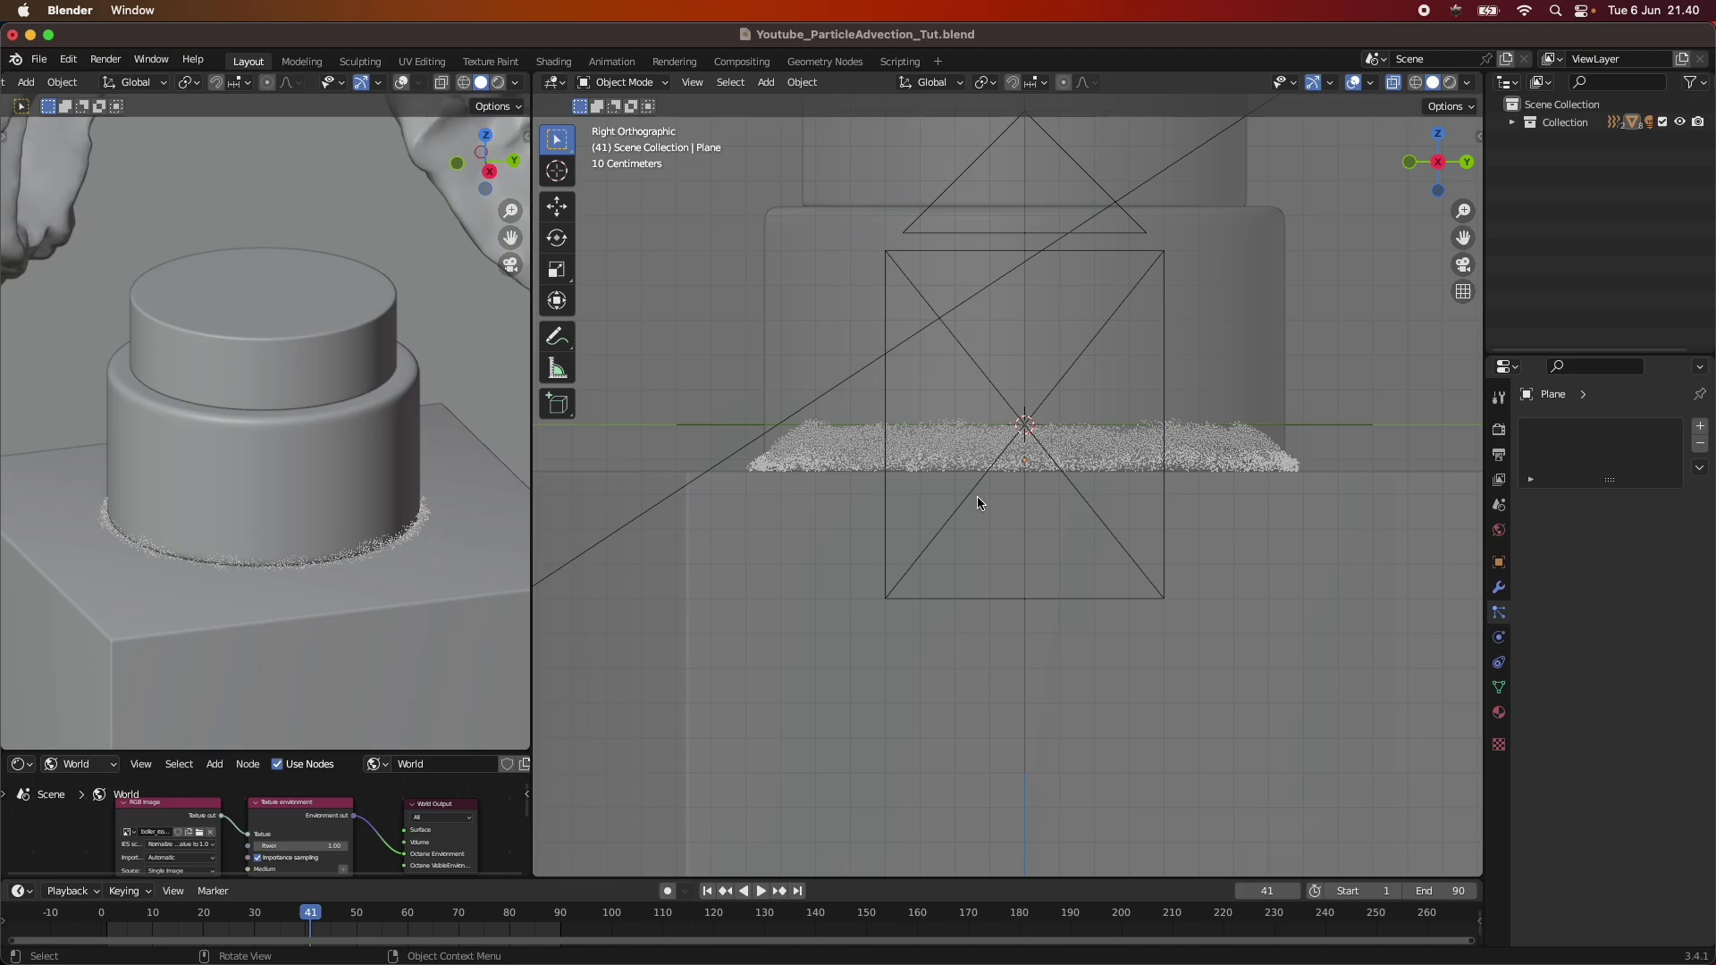
pyautogui.click(761, 892)
pyautogui.click(761, 892)
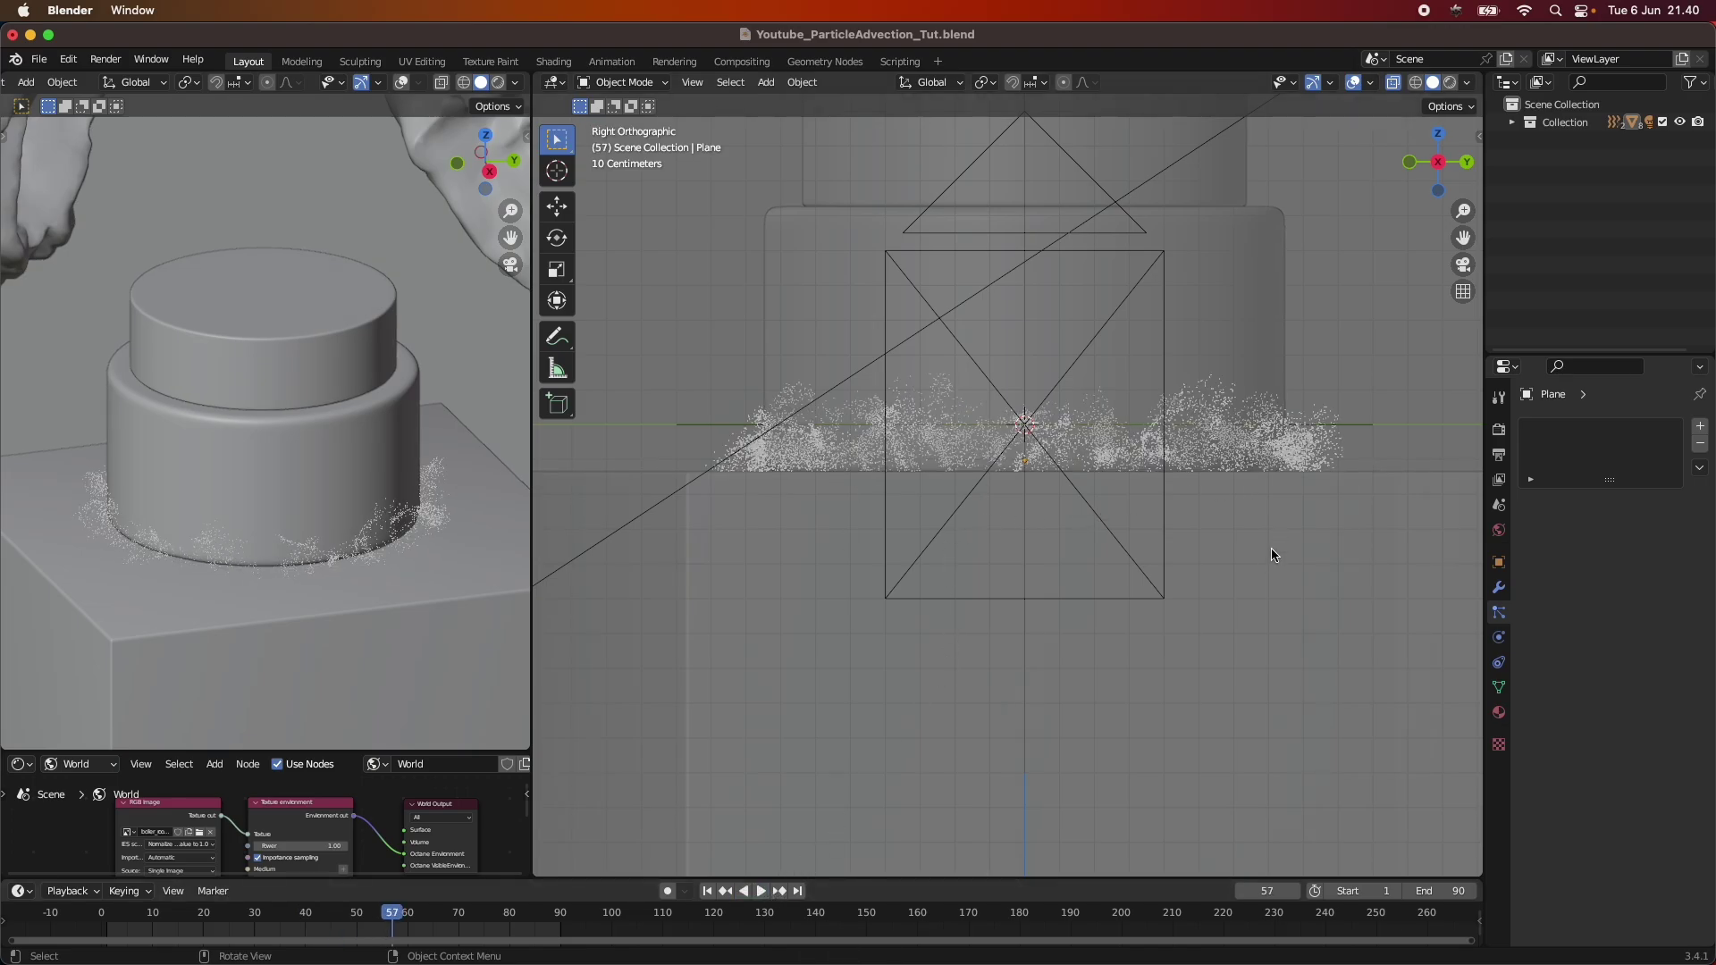
pyautogui.click(1320, 560)
# Step: Confirm Cube.001's Collision physics has Kill Particles enabled, then return to its modifier stack
pyautogui.click(1498, 588)
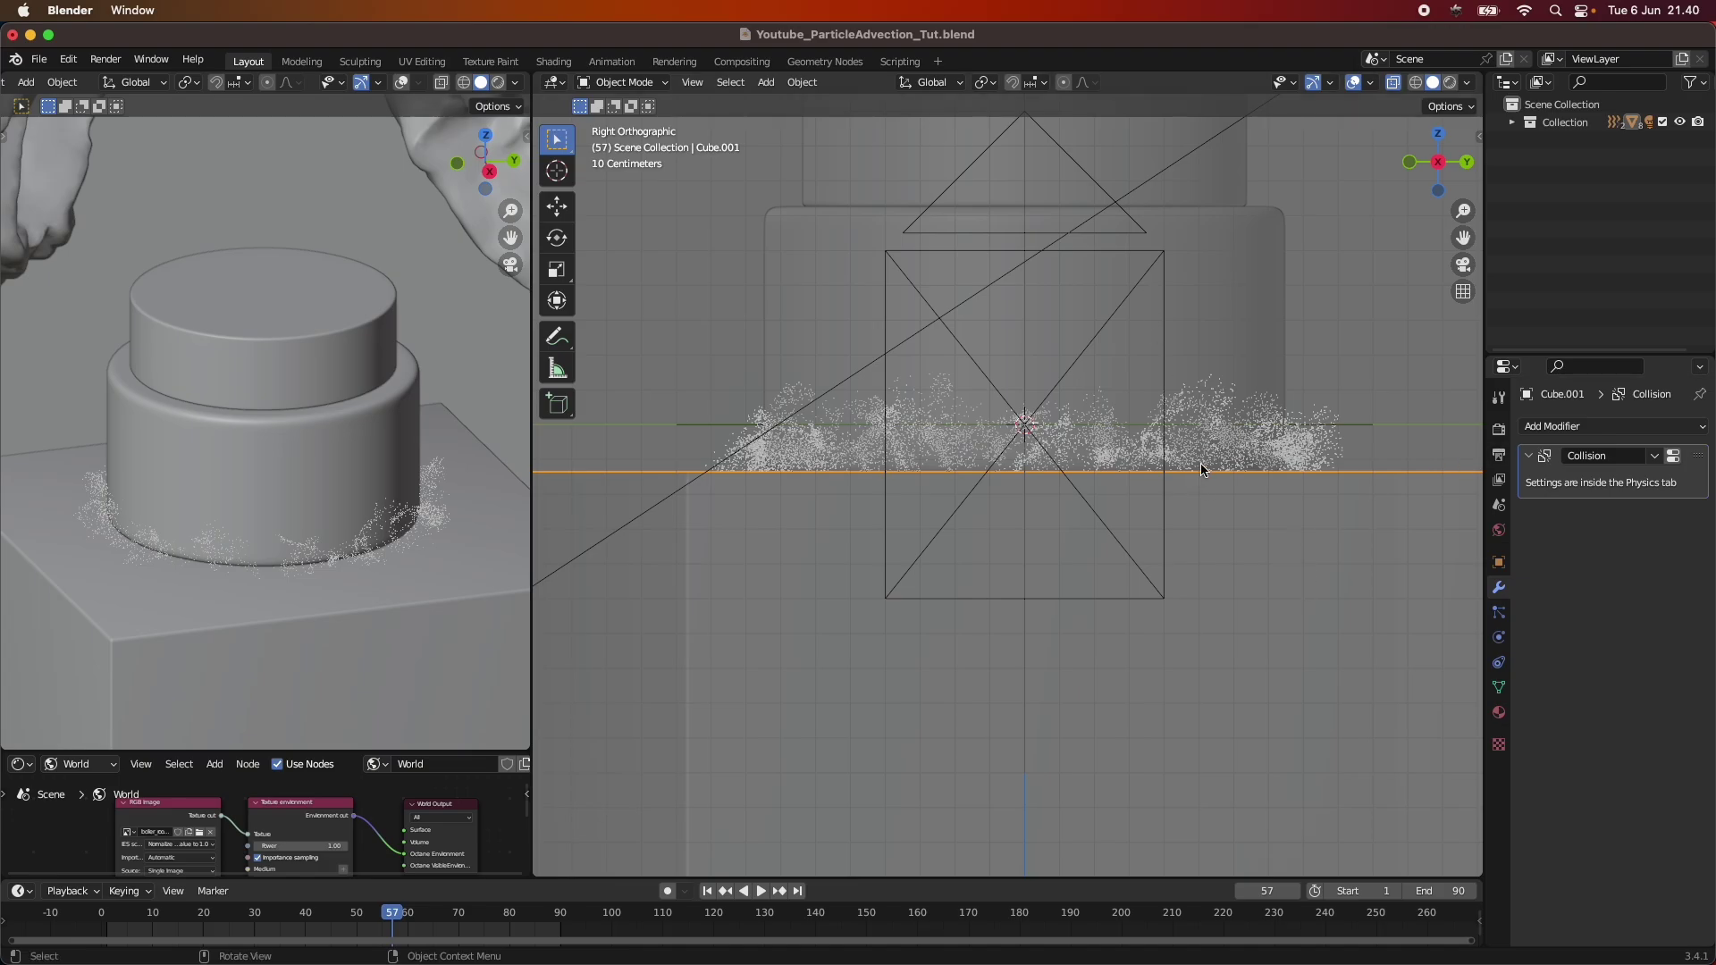
pyautogui.click(1501, 636)
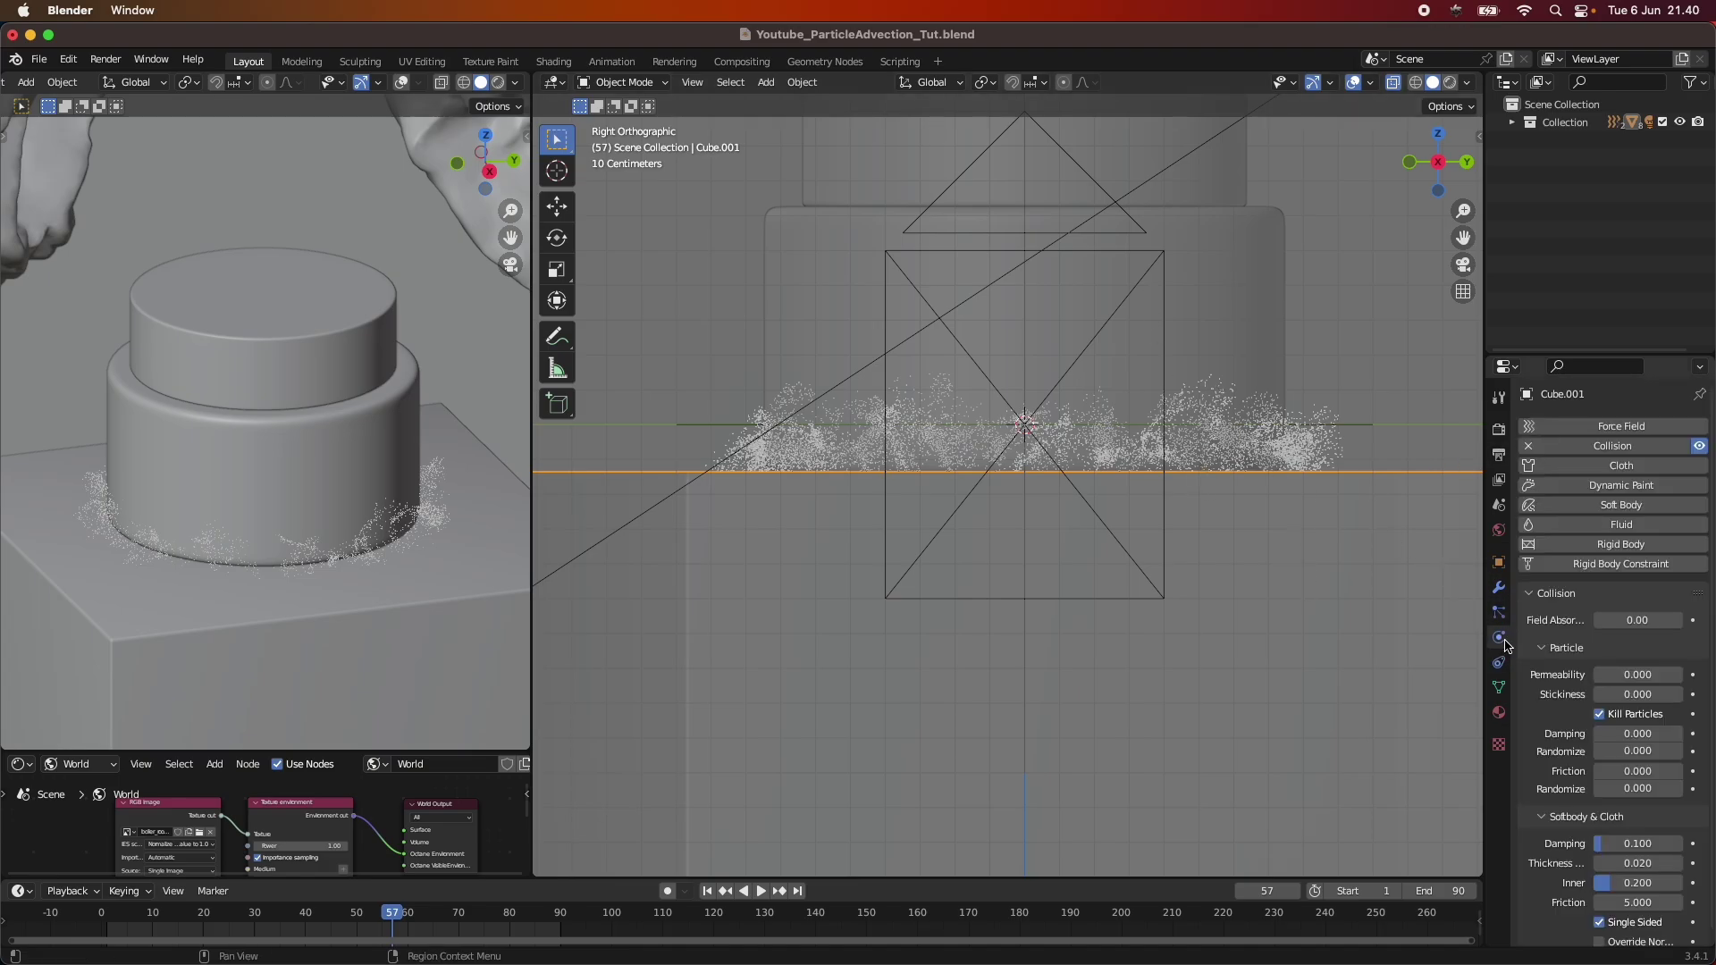
pyautogui.scroll(-1, 1631, 694)
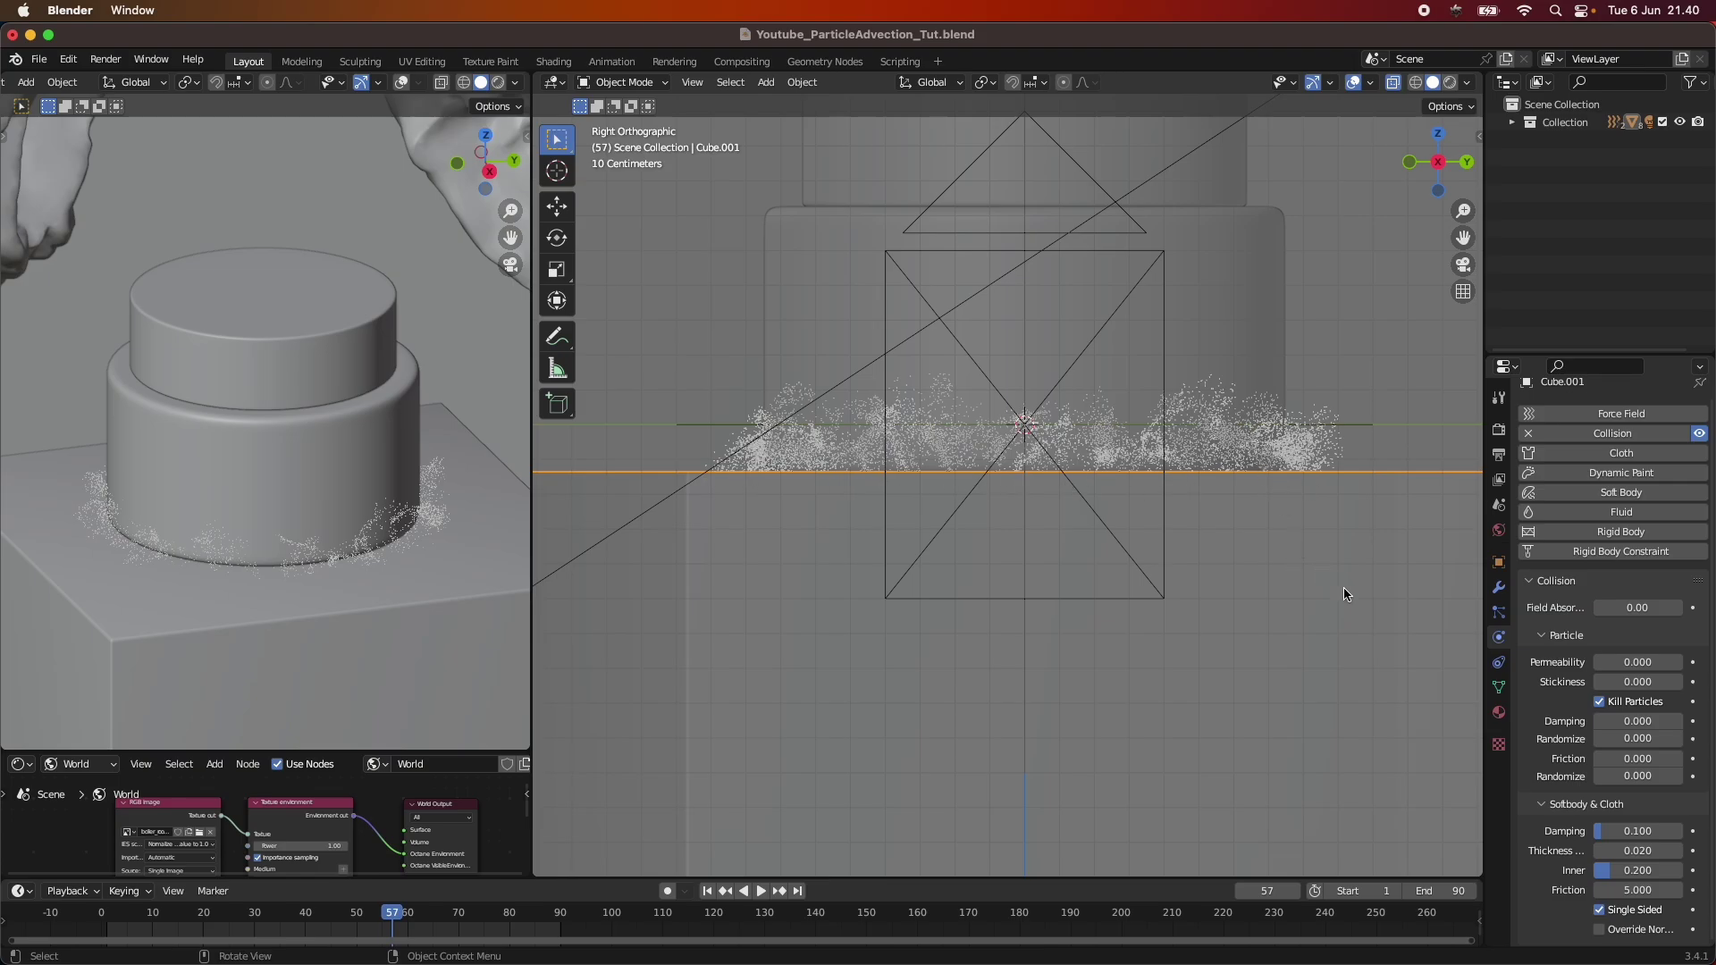
pyautogui.click(1497, 588)
pyautogui.scroll(-3, 920, 561)
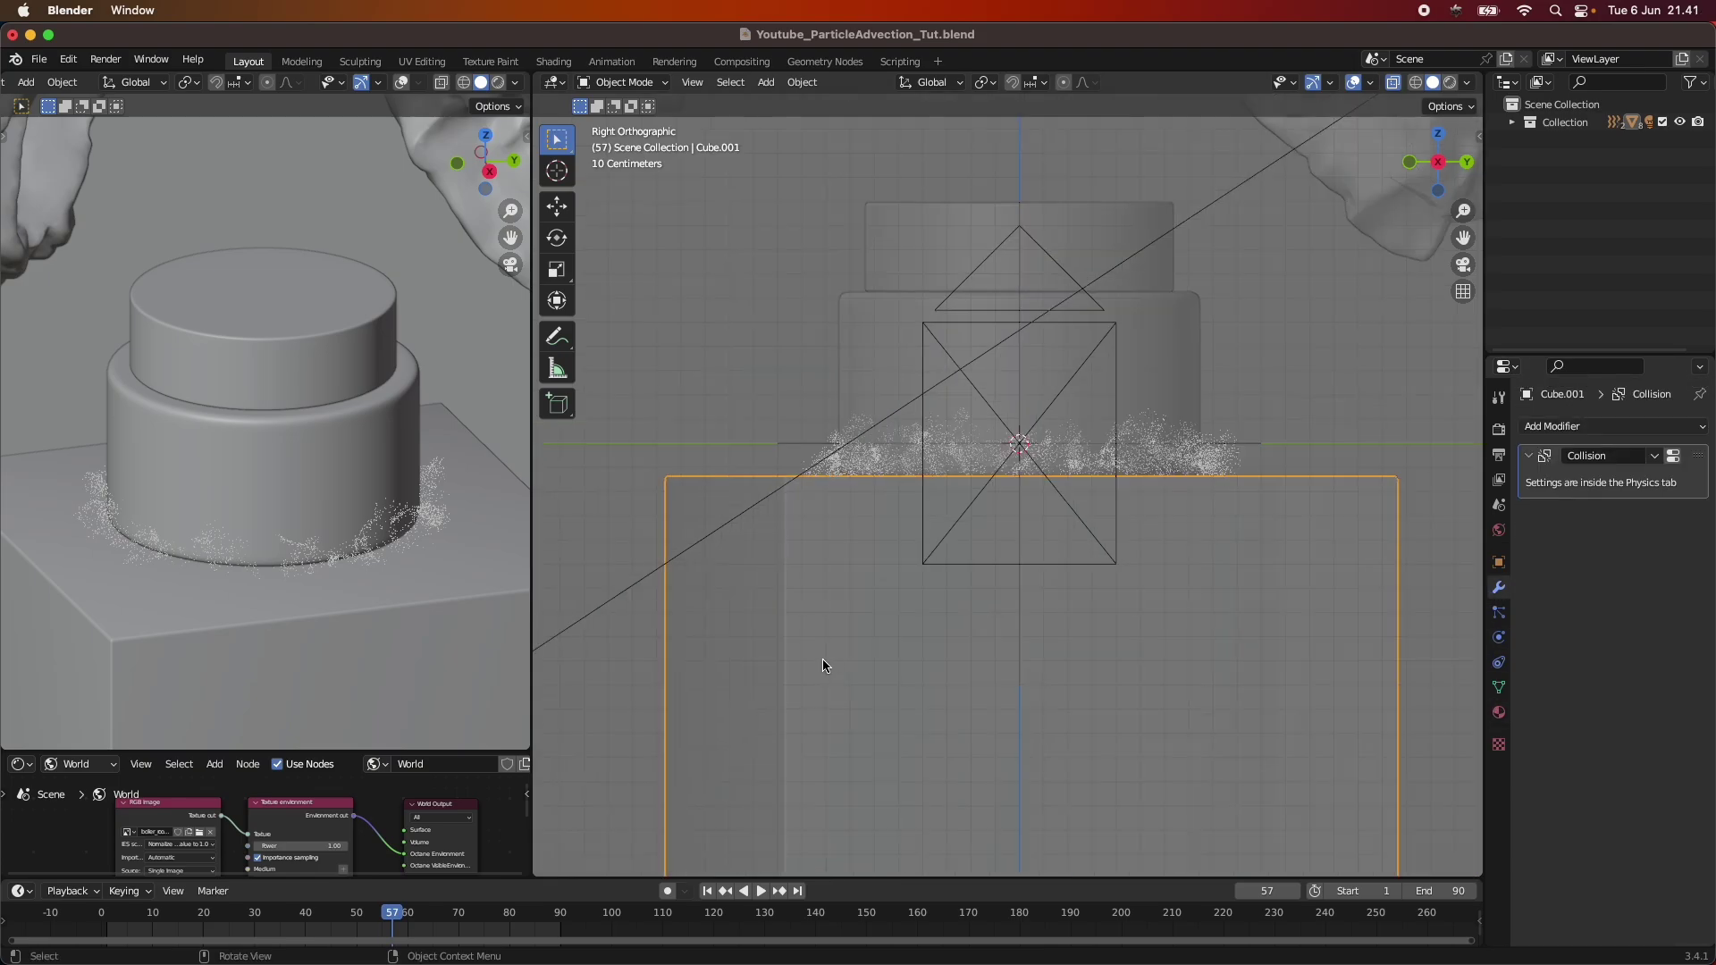
pyautogui.scroll(1, 875, 621)
pyautogui.scroll(3, 872, 622)
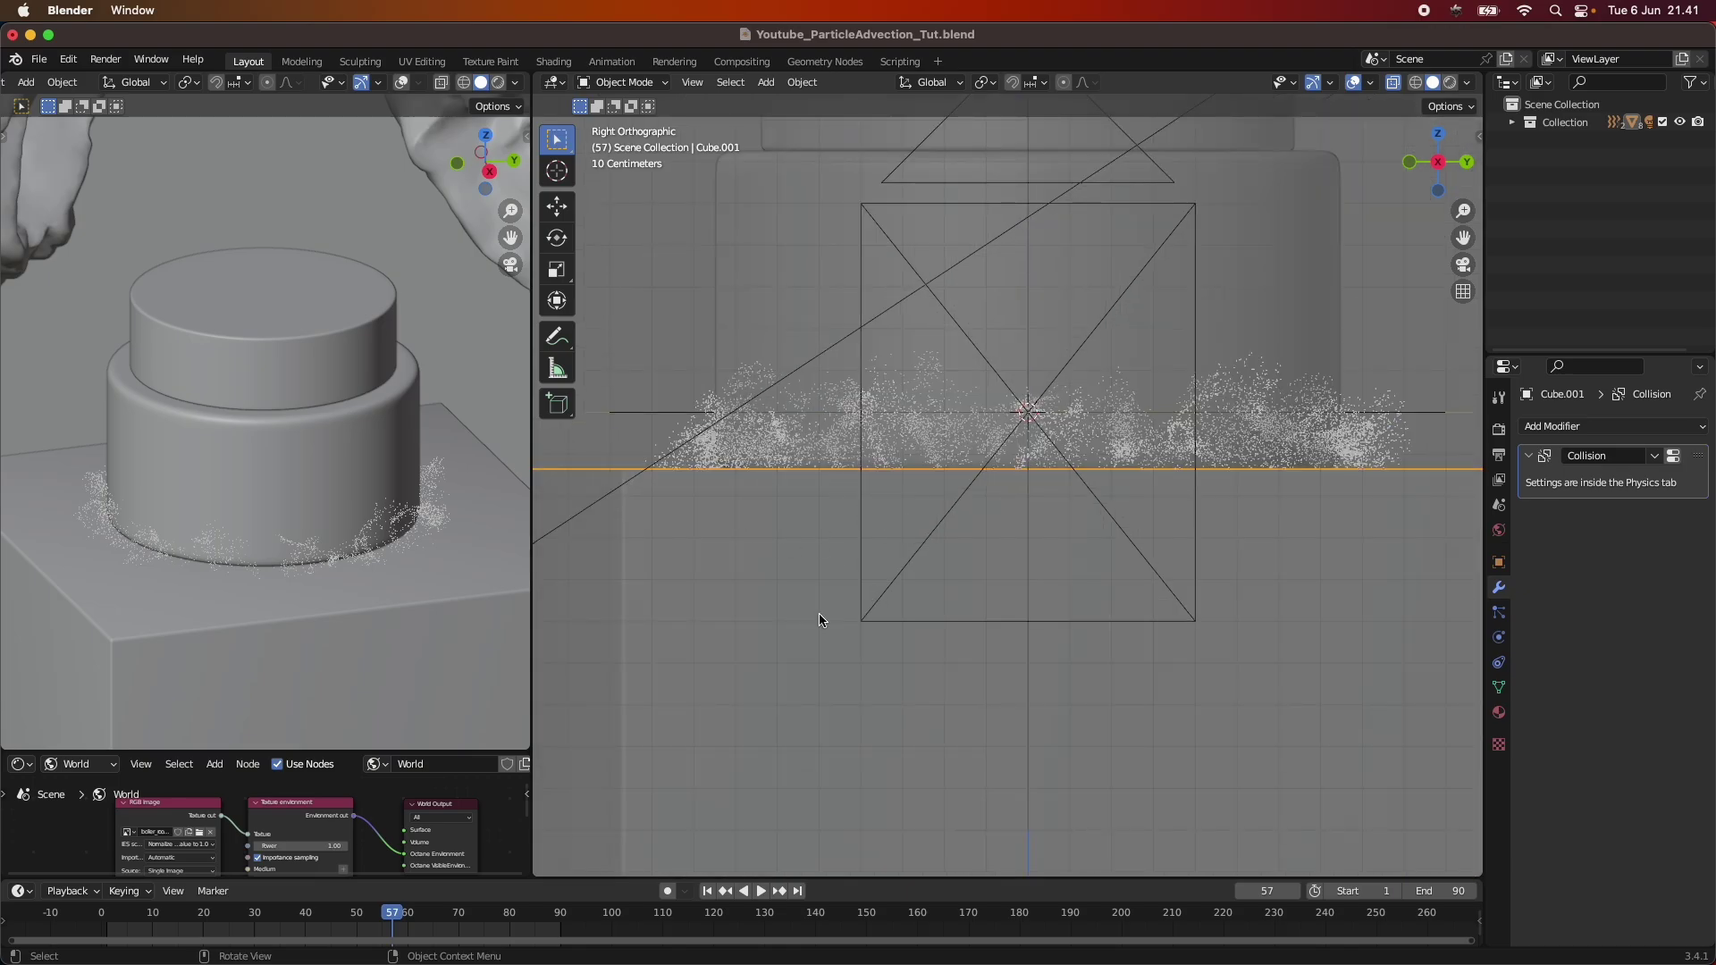
# Step: Rewind to frame 1, orbit to a perspective view, and play the animation
pyautogui.click(709, 890)
pyautogui.moveTo(838, 643); pyautogui.dragTo(957, 567, button='middle')
pyautogui.click(762, 892)
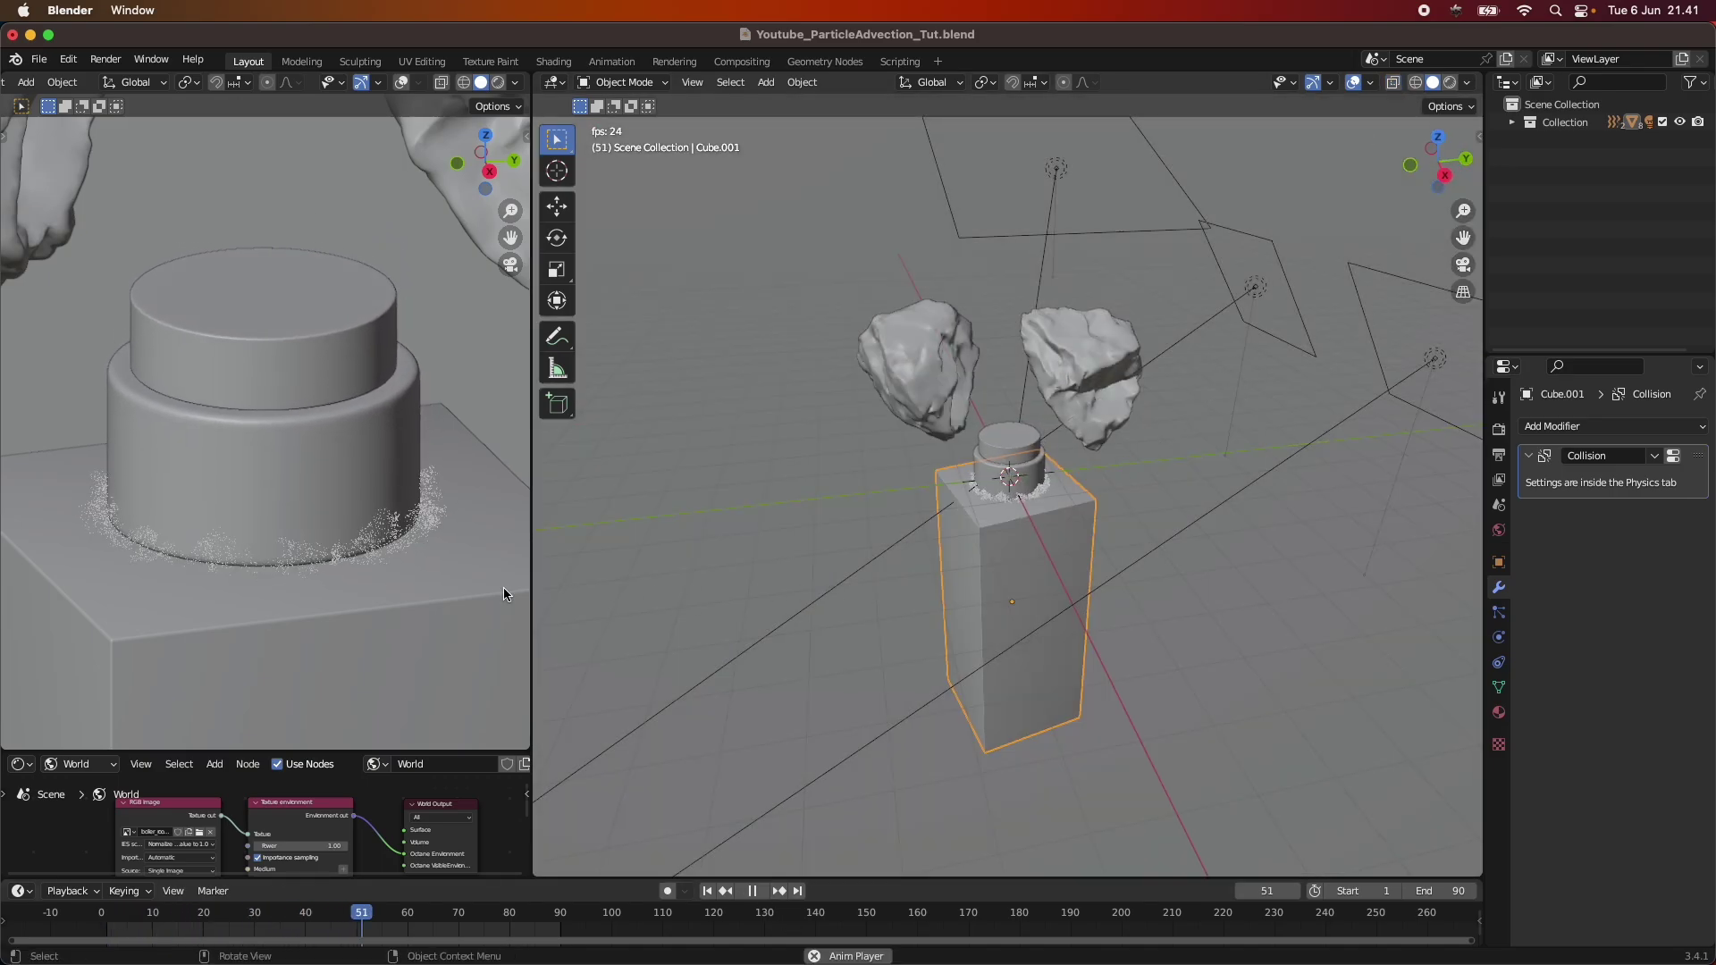
# Step: Switch the left viewport to the scene camera view (Numpad 0) while playback loops
pyautogui.scroll(-3, 446, 586)
pyautogui.press('KP_0')
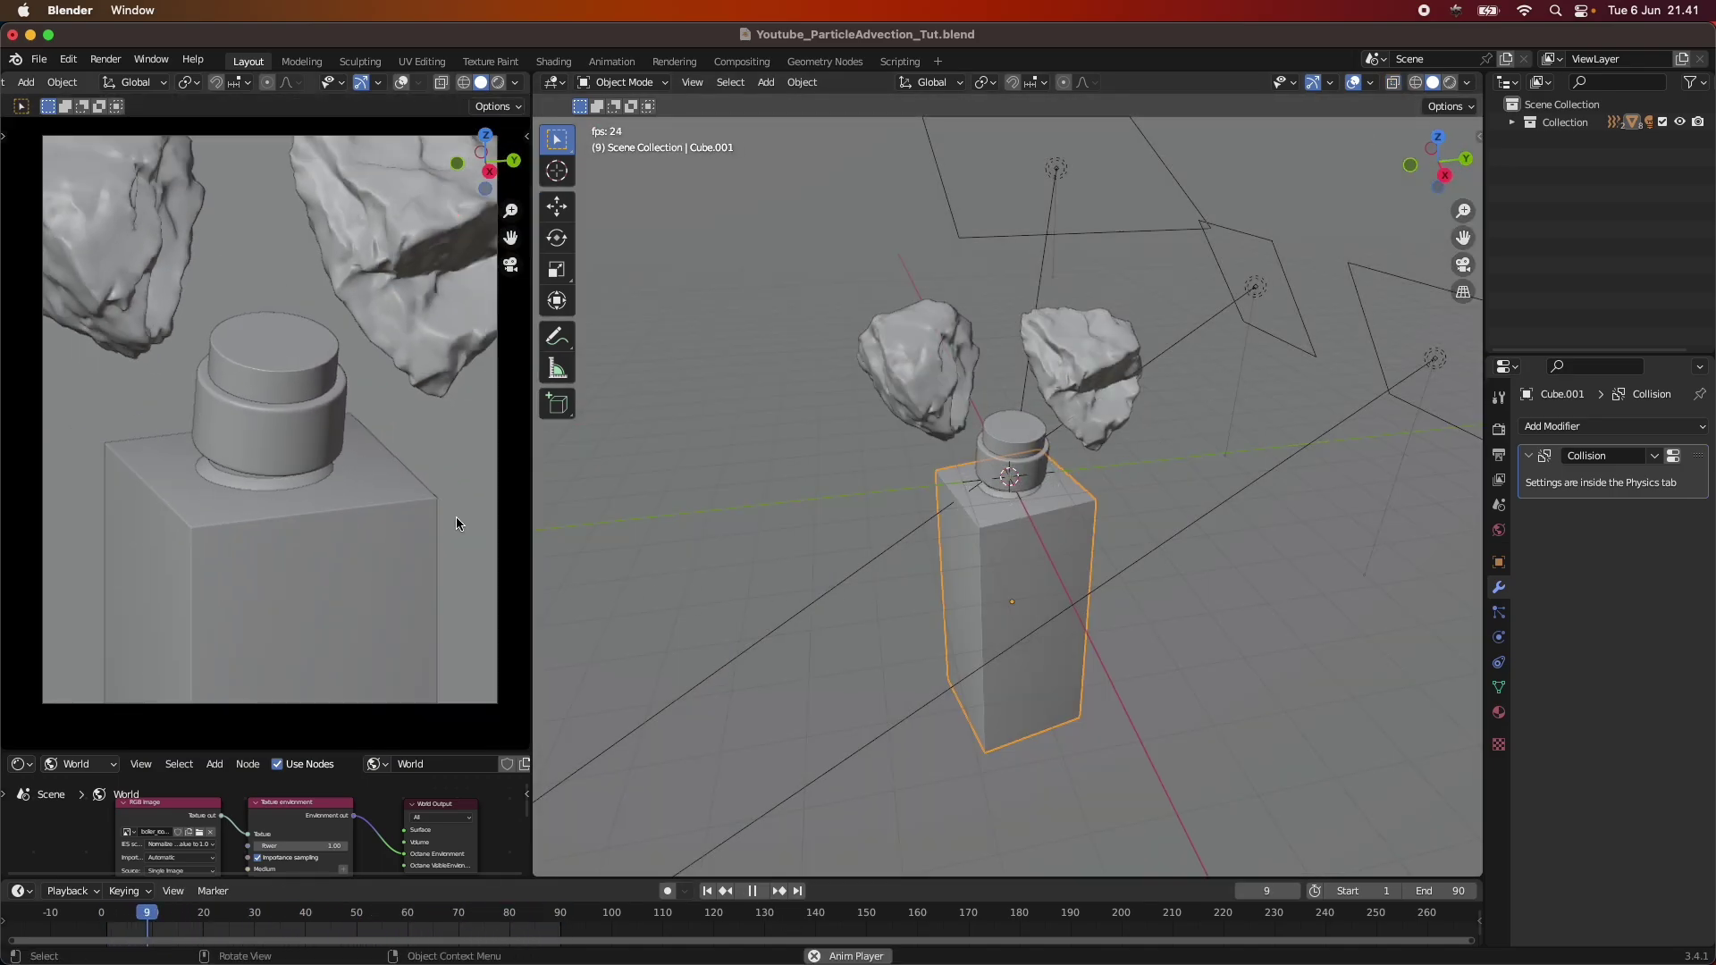